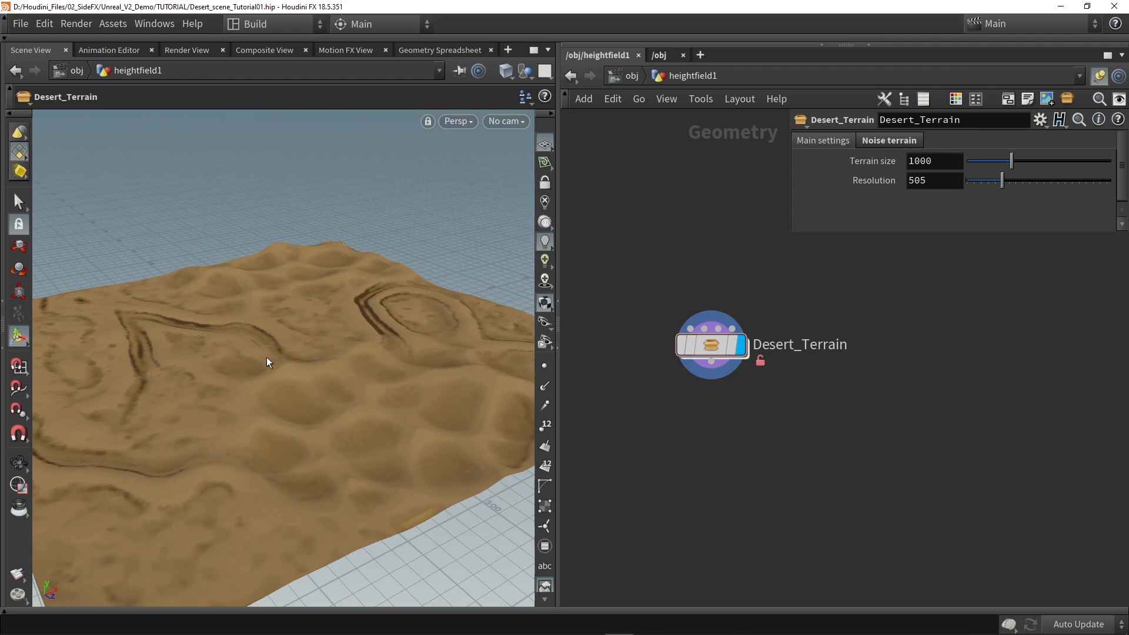
Step: Add a HeightField Tile Split node below Desert_Terrain, wire the terrain into it and display its result
mouse_move(290, 351)
alt+mouse_down()
mouse_move(399, 345)
mouse_move(312, 356)
alt+mouse_up()
middle_drag(707, 432, 745, 384)
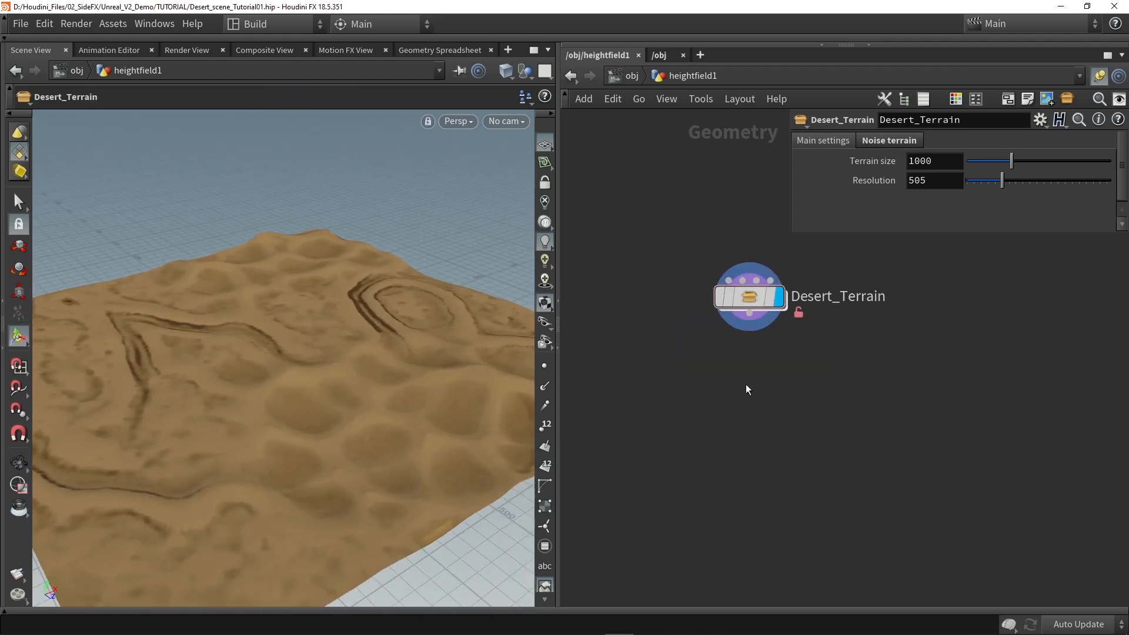
key(Tab)
text(split)
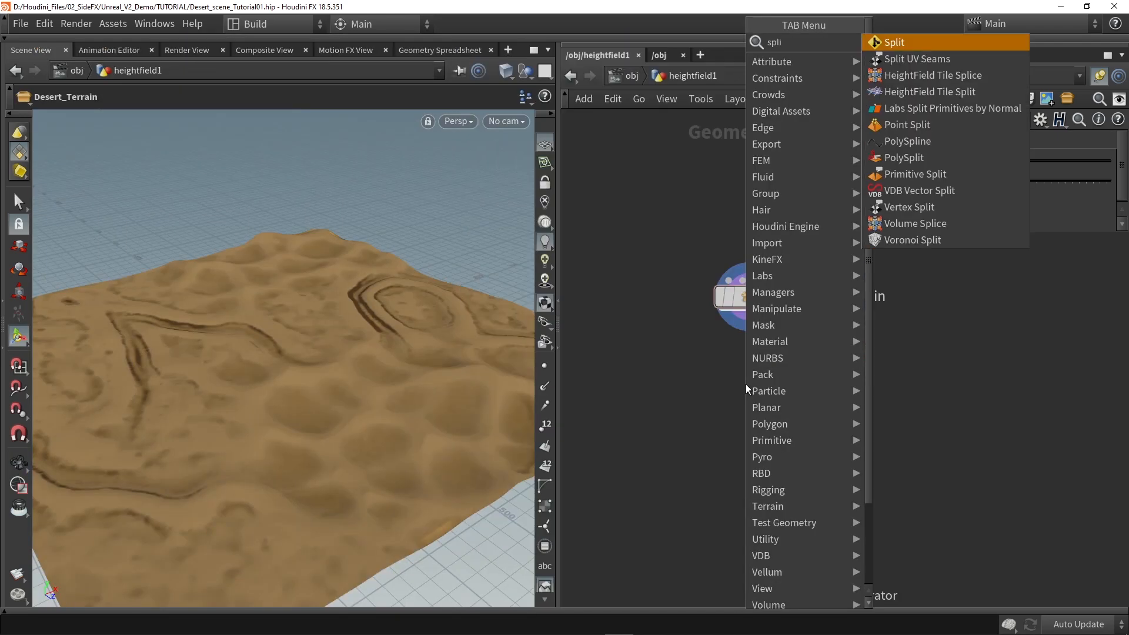
key(Down)
key(Down)
key(Return)
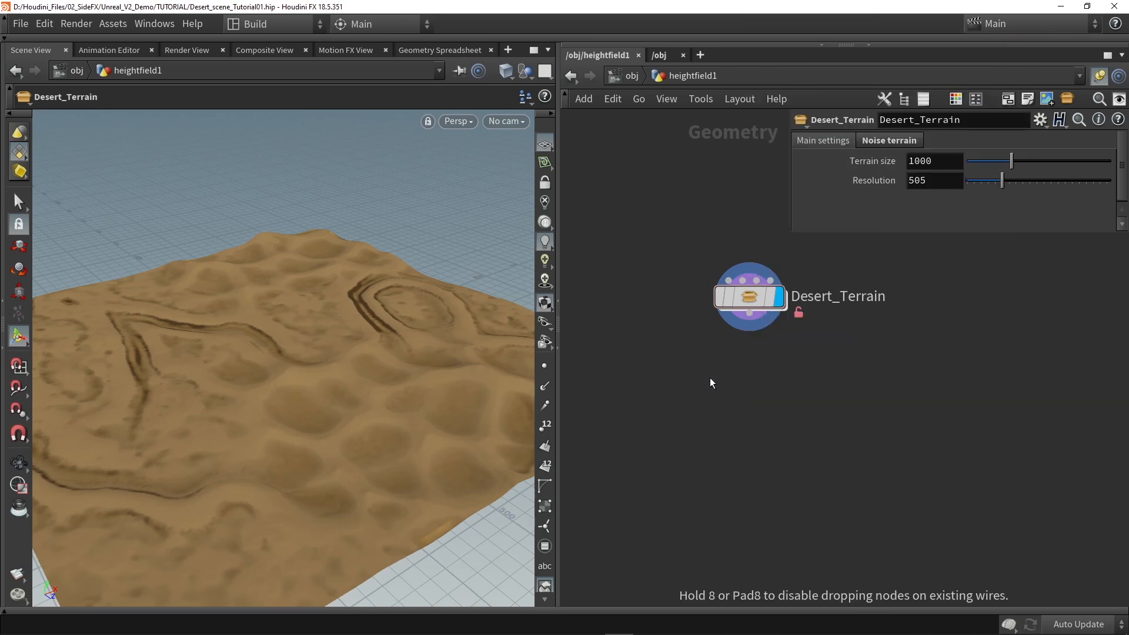
click(707, 384)
drag(749, 313, 739, 394)
click(706, 367)
alt+drag(439, 380, 287, 376)
alt+middle_drag(207, 330, 287, 343)
alt+right_drag(287, 343, 206, 287)
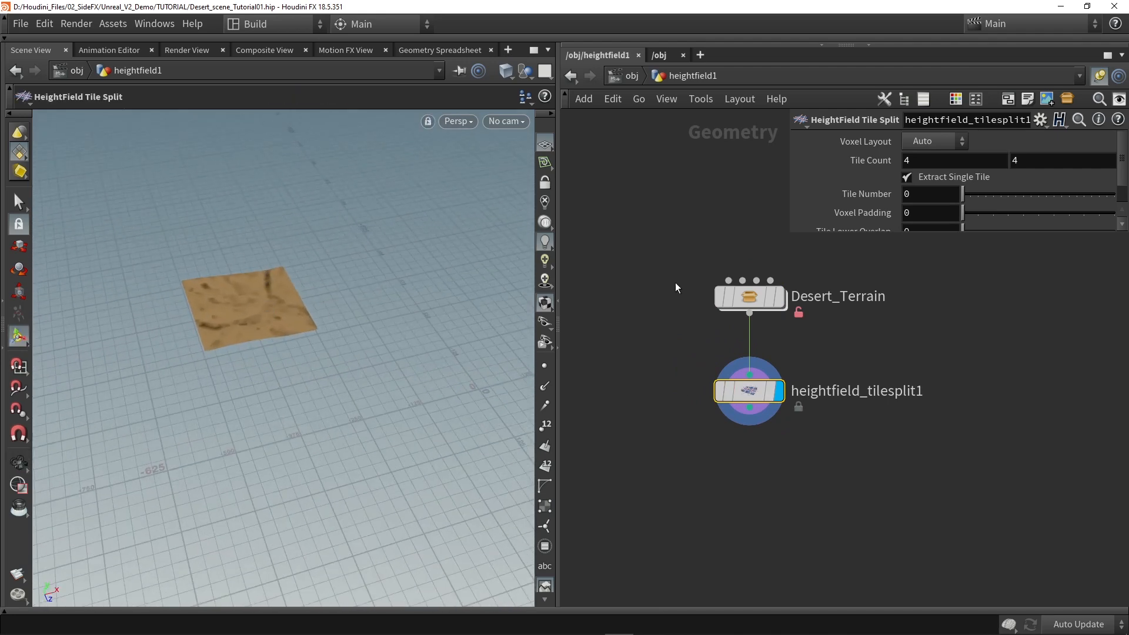
Step: Widen the tile split parameters, set Tile Number to 19 and turn off Extract Single Tile
drag(788, 235, 644, 241)
drag(830, 193, 885, 192)
click(823, 178)
Step: Examine the full desert terrain from several angles in both shaded and wireframe display
alt+middle_drag(419, 287, 307, 289)
alt+right_drag(308, 290, 317, 326)
key(shift+w)
mouse_move(316, 325)
alt+mouse_down()
mouse_move(305, 365)
mouse_move(291, 368)
mouse_move(316, 368)
alt+mouse_up()
key(shift+w)
key(shift+w)
key(shift+w)
alt+middle_drag(315, 368, 322, 326)
alt+right_drag(321, 326, 292, 347)
alt+drag(292, 348, 337, 307)
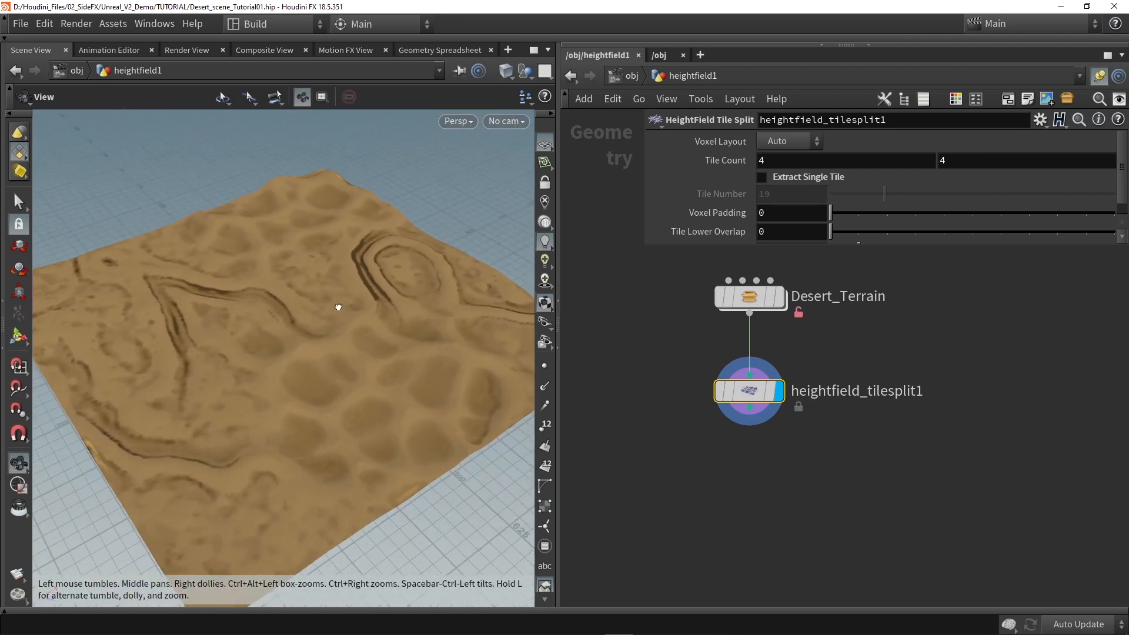
alt+right_drag(338, 308, 287, 323)
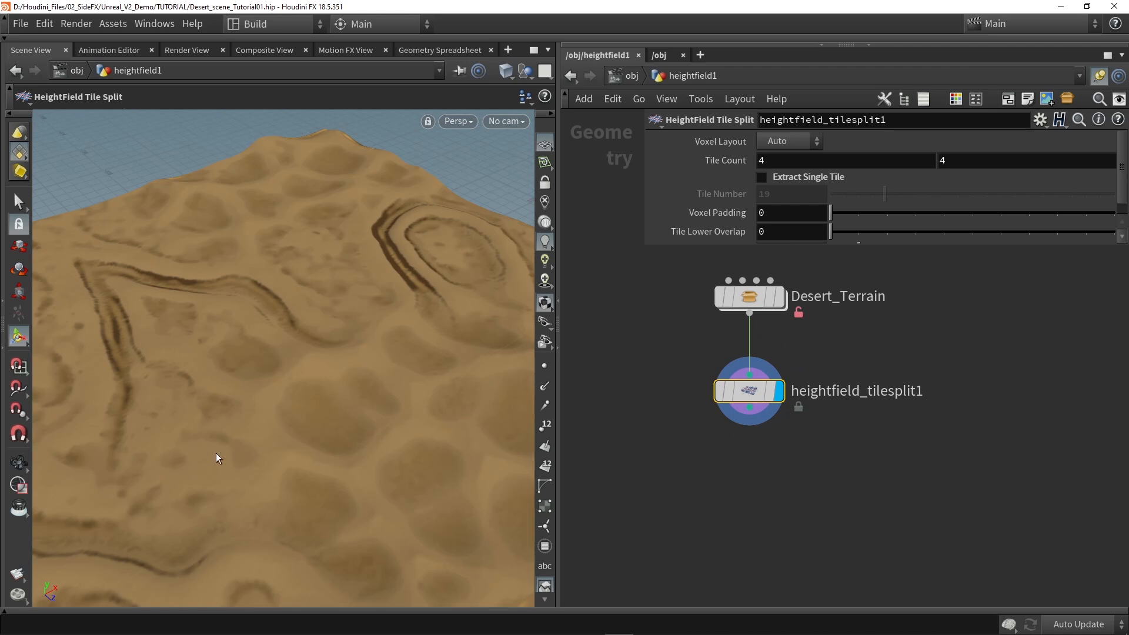
drag(422, 353, 350, 270)
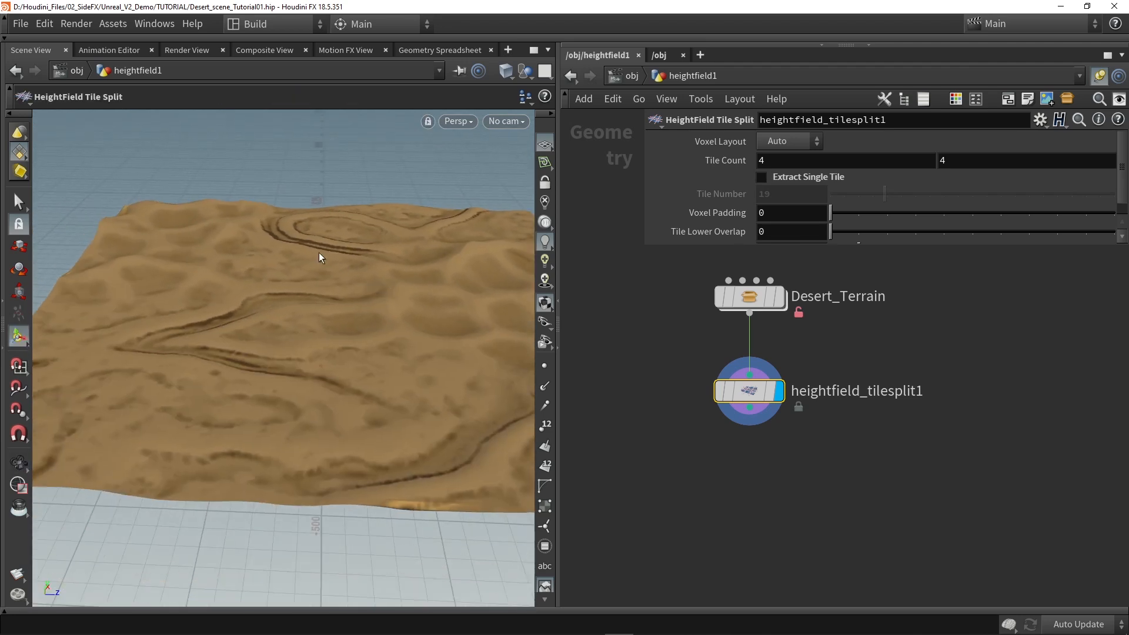
alt+drag(253, 340, 358, 343)
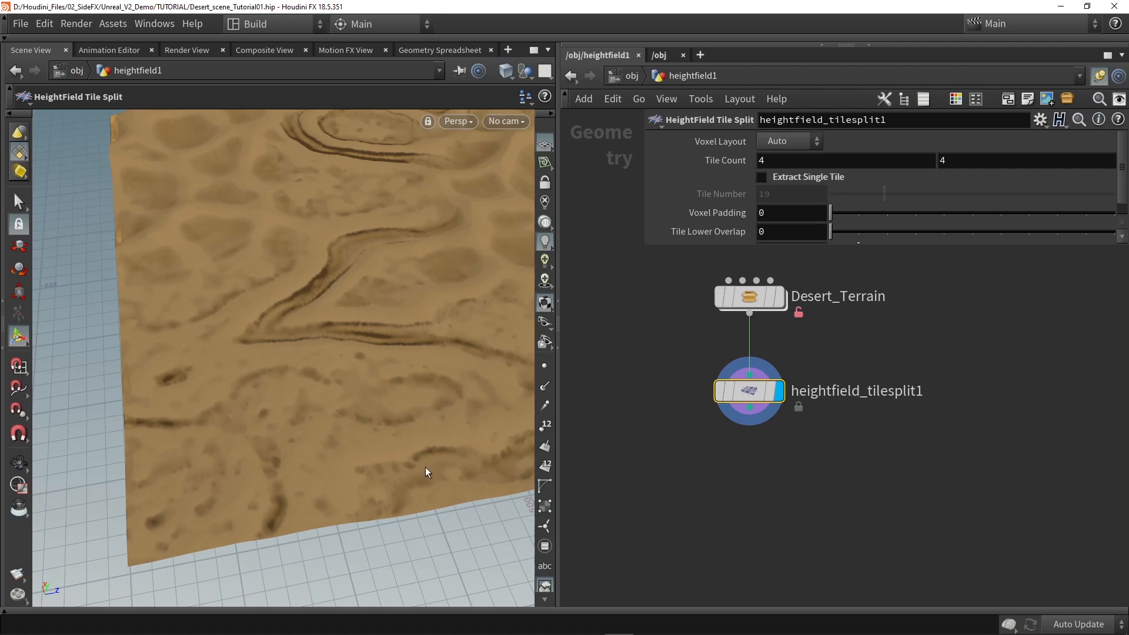
alt+drag(284, 325, 329, 294)
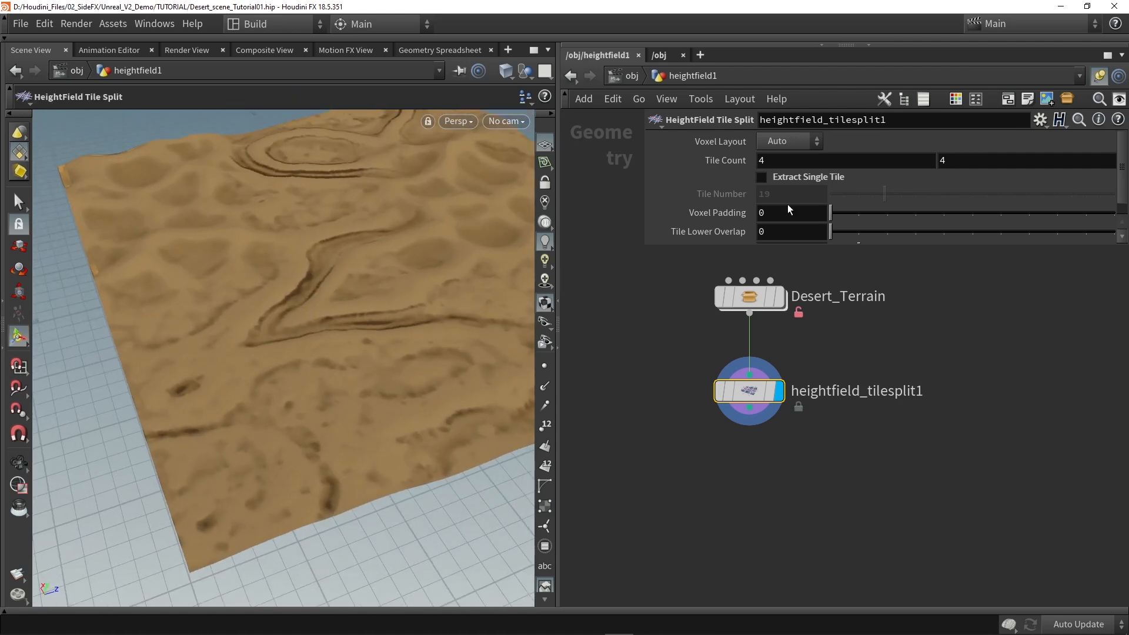
Step: Turn Extract Single Tile back on, set Tile Number to 7 and set Tile Count to 2 by 2
click(811, 182)
drag(885, 195, 850, 195)
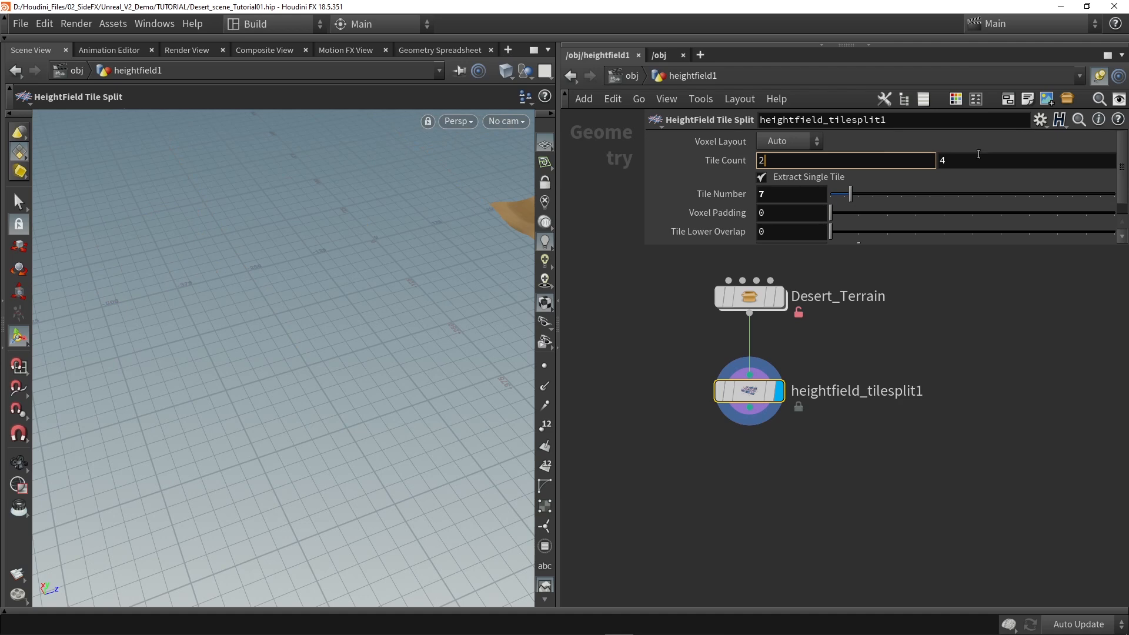
drag(973, 158, 893, 179)
text(2)
click(989, 309)
Step: Examine the extracted terrain tile up close and from several angles
alt+drag(413, 270, 462, 277)
alt+middle_drag(461, 277, 445, 406)
right_drag(332, 197, 342, 298)
drag(342, 298, 173, 301)
key(Return)
key(Escape)
key(Return)
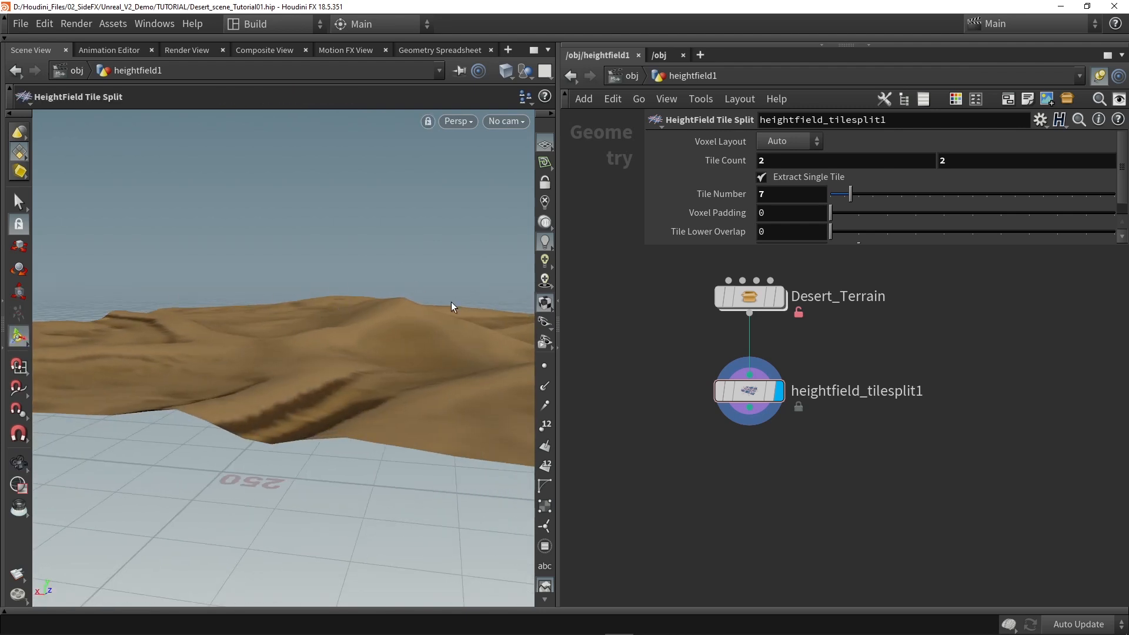
key(Escape)
drag(450, 305, 352, 349)
key(Return)
key(Escape)
key(Return)
Step: Add a Convert HeightField node after heightfield_tilesplit1, align it below and display its result
key(Tab)
text(convert)
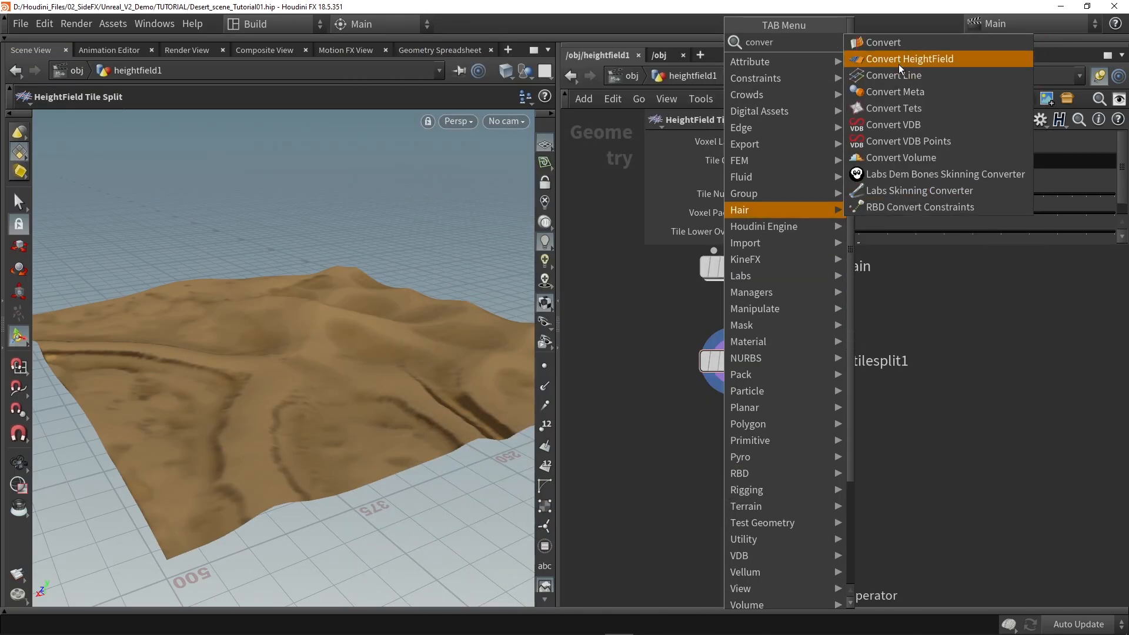
click(899, 60)
click(756, 433)
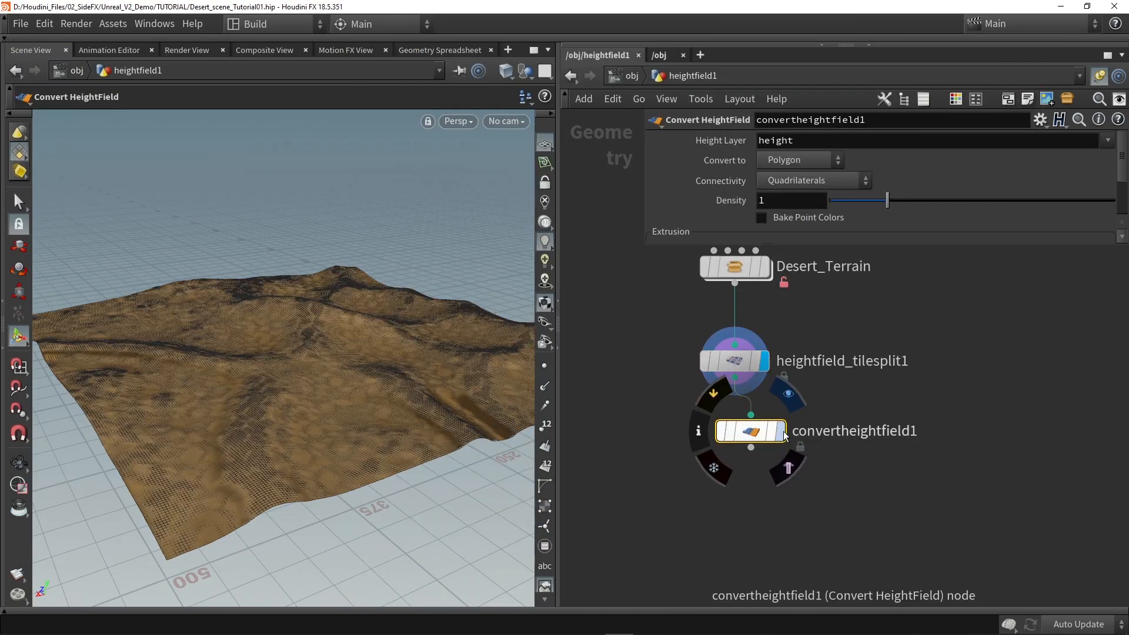
drag(761, 434, 742, 446)
Step: Check the converted mesh in wireframe, set its Density to 0.7 and save the scene
drag(352, 376, 348, 353)
key(shift+w)
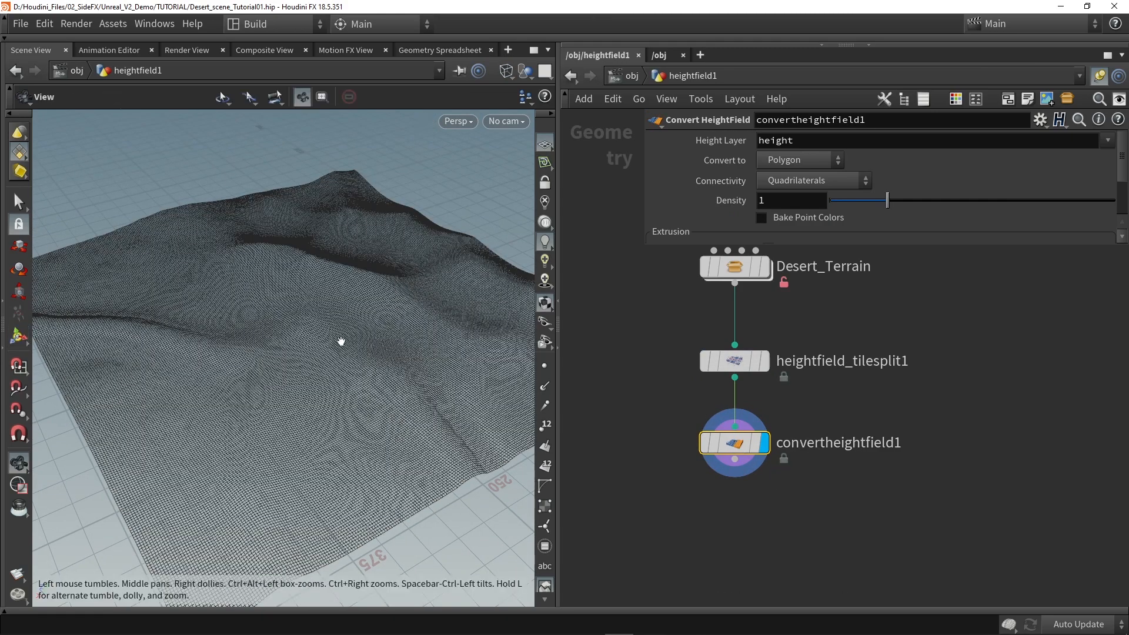
right_drag(347, 353, 282, 312)
key(shift+w)
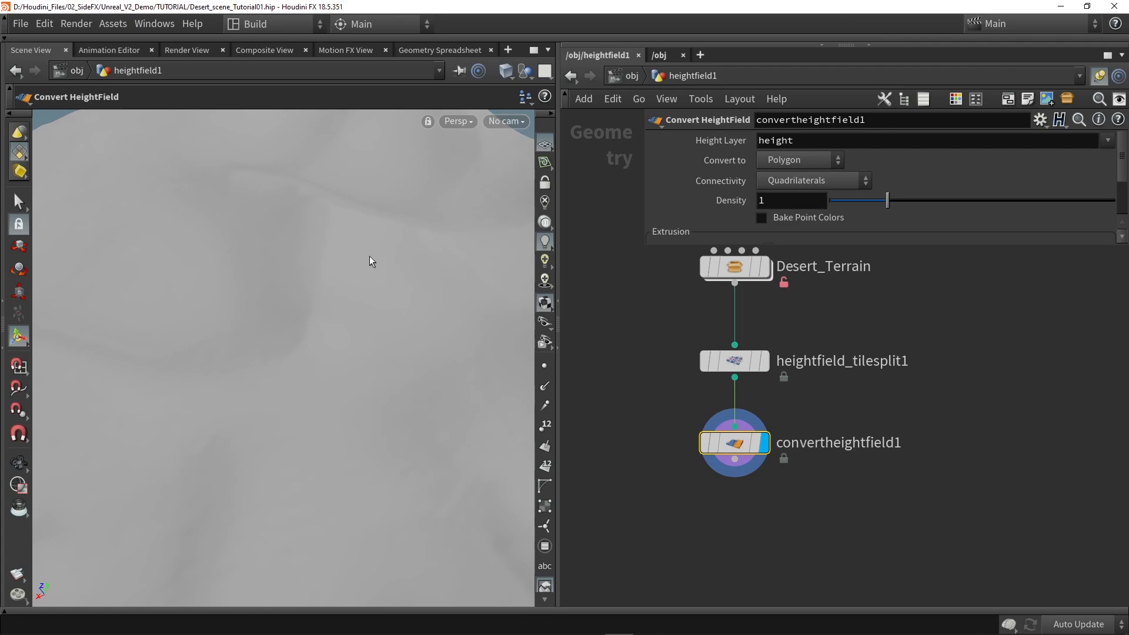
scroll(370, 262, down, 5)
mouse_move(887, 200)
mouse_down()
mouse_move(858, 201)
mouse_move(878, 200)
mouse_move(868, 201)
mouse_up()
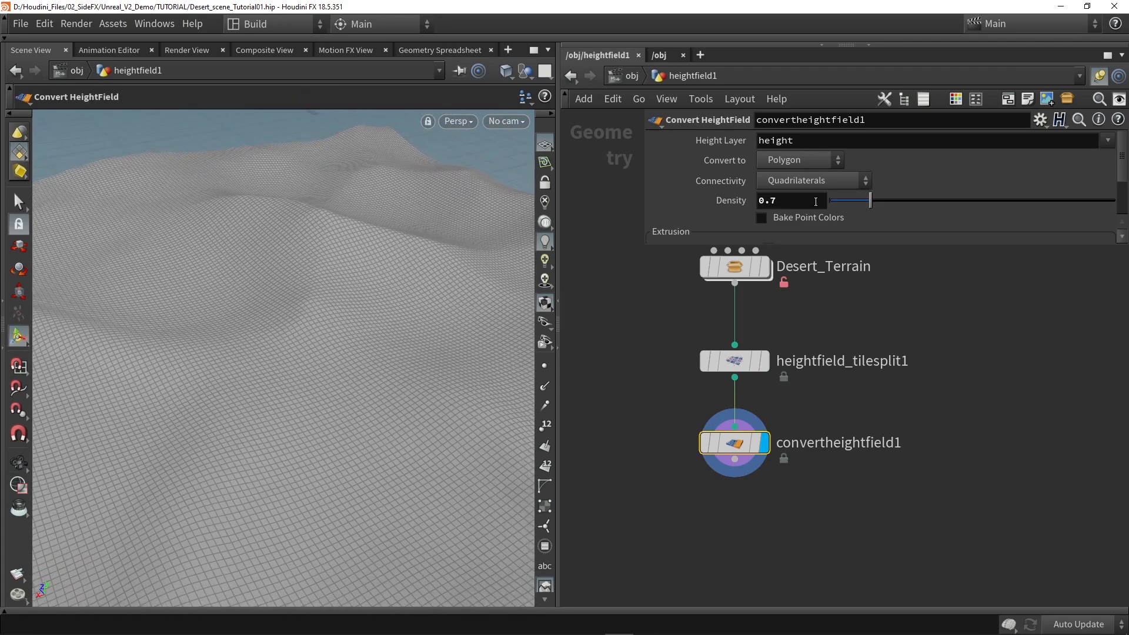
key(ctrl+s)
key(Escape)
mouse_move(342, 320)
mouse_down()
mouse_move(323, 295)
mouse_move(328, 312)
mouse_move(371, 305)
mouse_move(348, 308)
mouse_up()
key(Return)
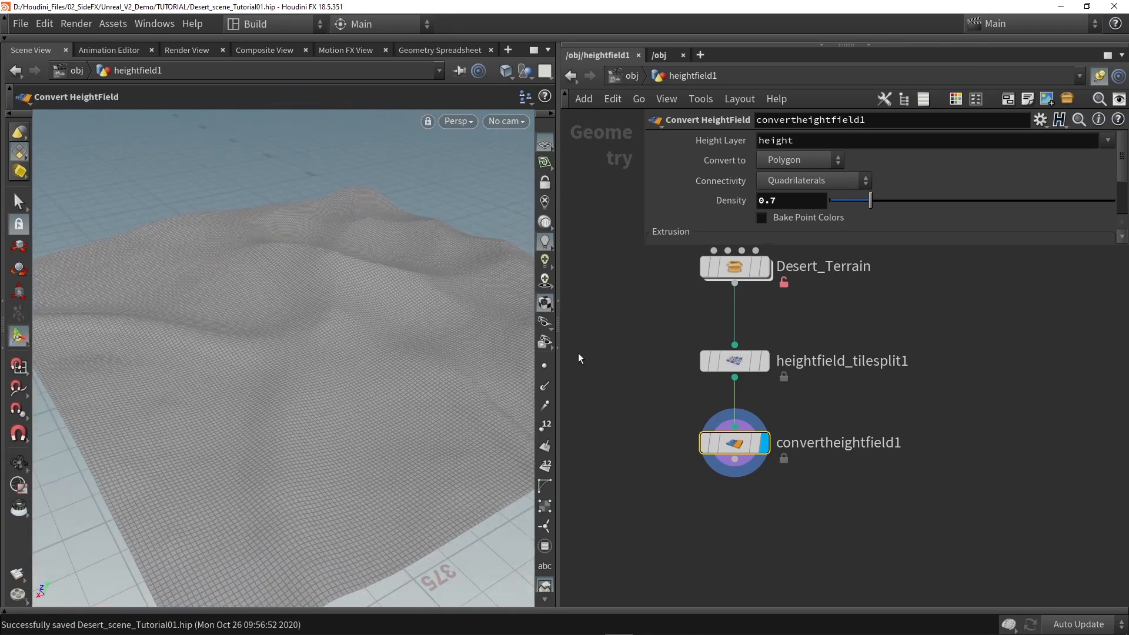
Step: Add a Mask by Feature node below convertheightfield1, wire the mesh into it and display its result
middle_drag(745, 550, 767, 496)
click(767, 496)
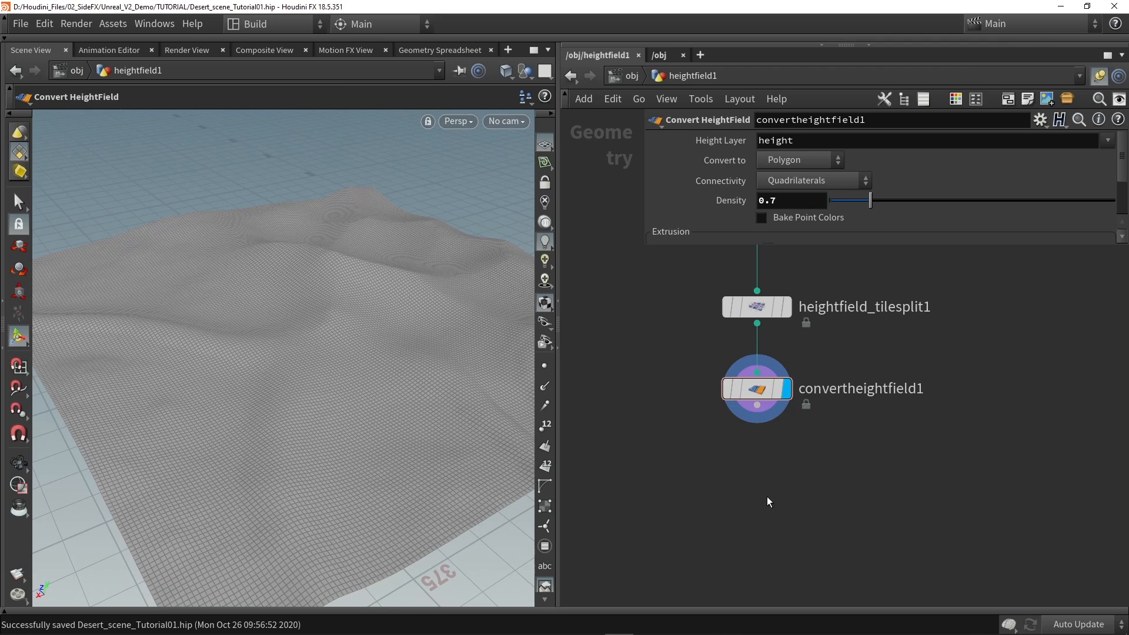
key(Tab)
text(mask)
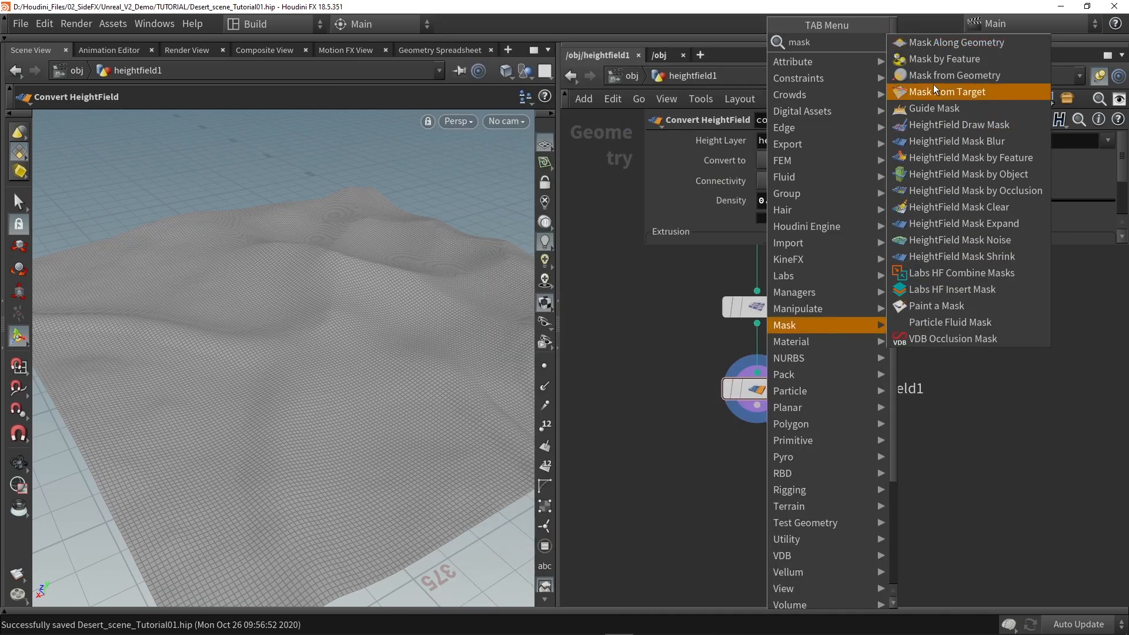
click(945, 59)
click(771, 482)
drag(757, 405, 762, 470)
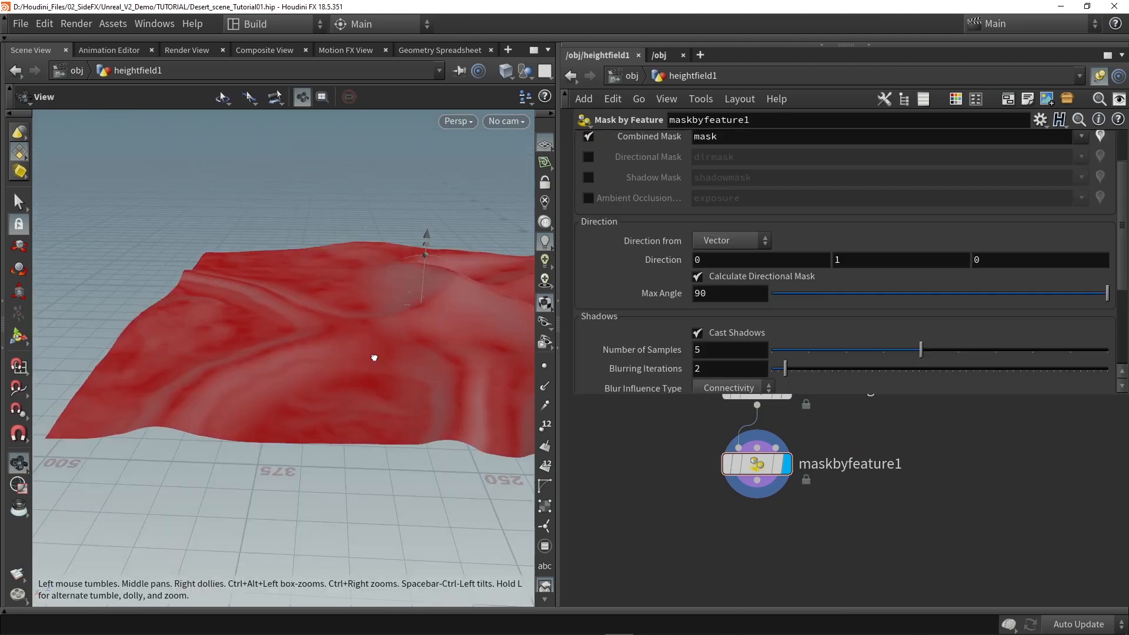
Step: Examine the red feature mask on the terrain from several angles, toggling its visualization off and on
drag(373, 357, 182, 328)
key(Return)
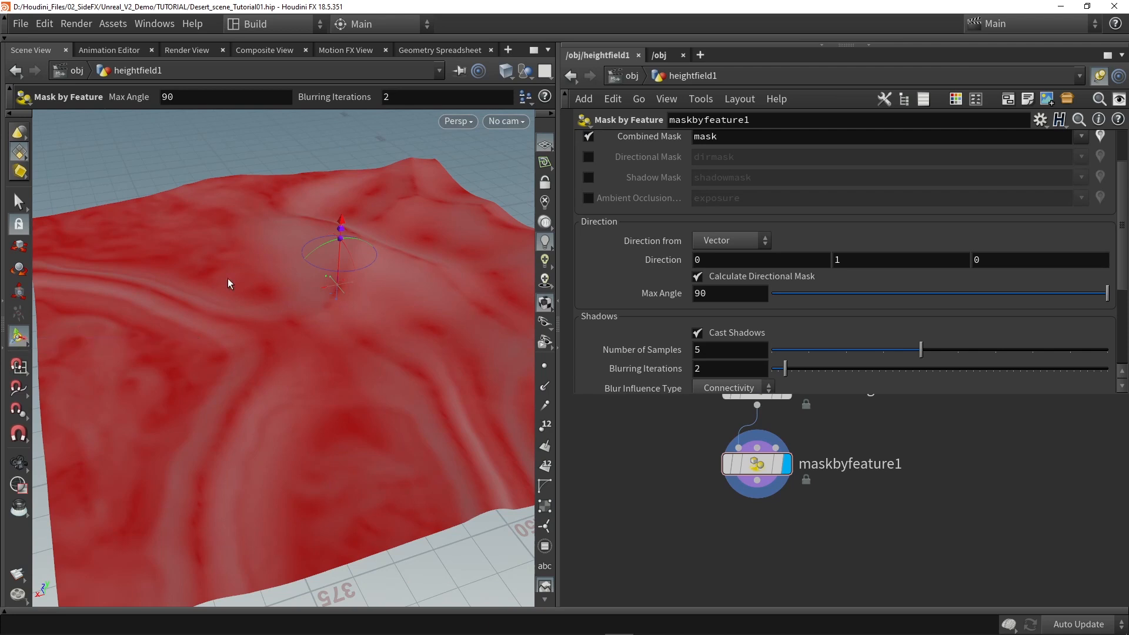
scroll(547, 464, down, 5)
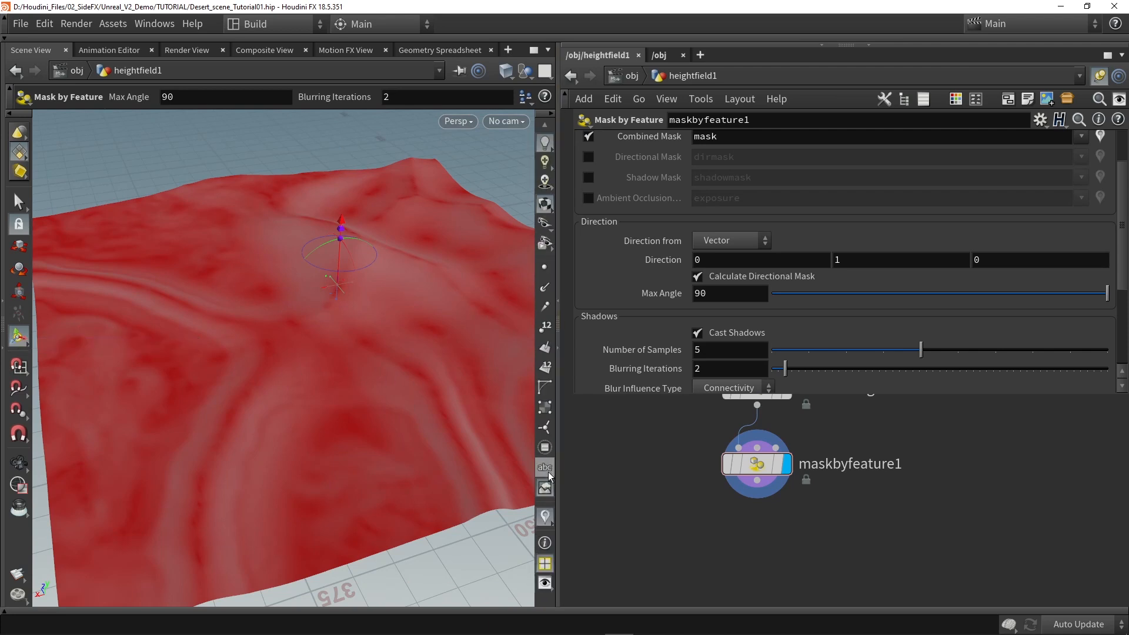
click(546, 522)
click(545, 521)
click(545, 520)
click(546, 519)
scroll(545, 521, up, 5)
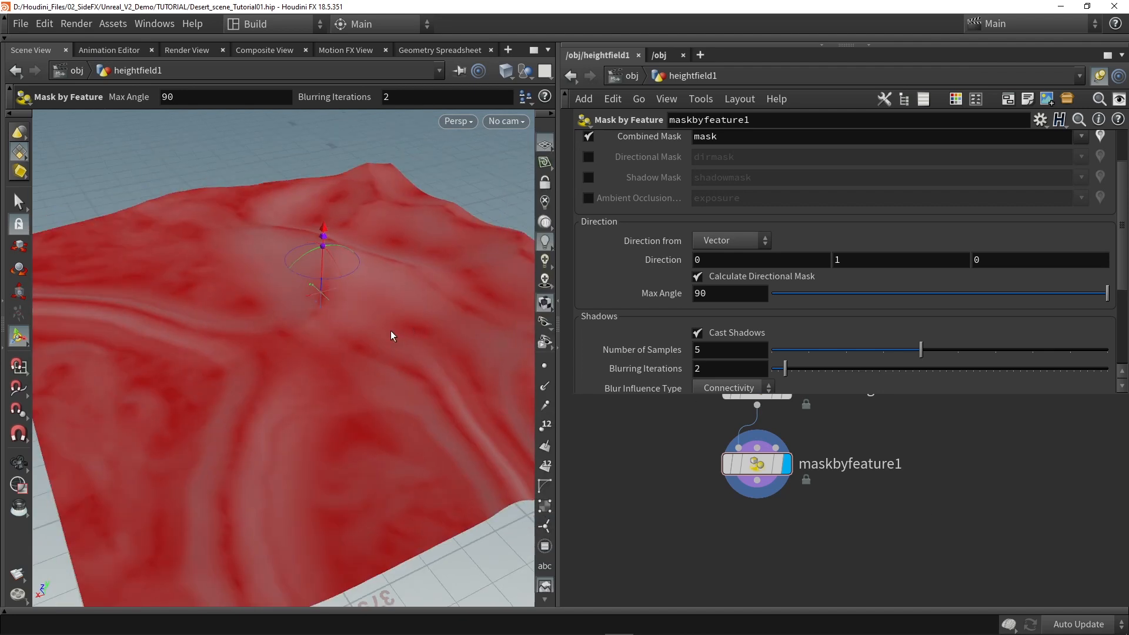
alt+drag(391, 337, 344, 263)
key(Escape)
key(Return)
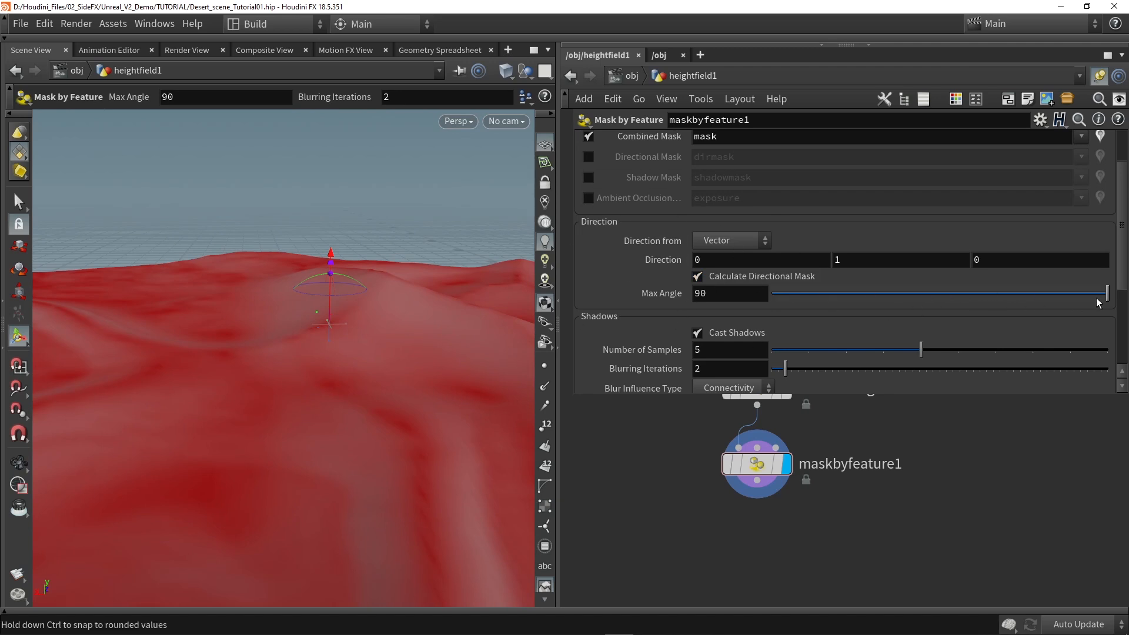
Step: Lower the Max Angle of the directional mask to 32.8
drag(1086, 299, 1004, 296)
mouse_move(931, 298)
mouse_down()
mouse_move(859, 301)
mouse_move(872, 302)
mouse_up()
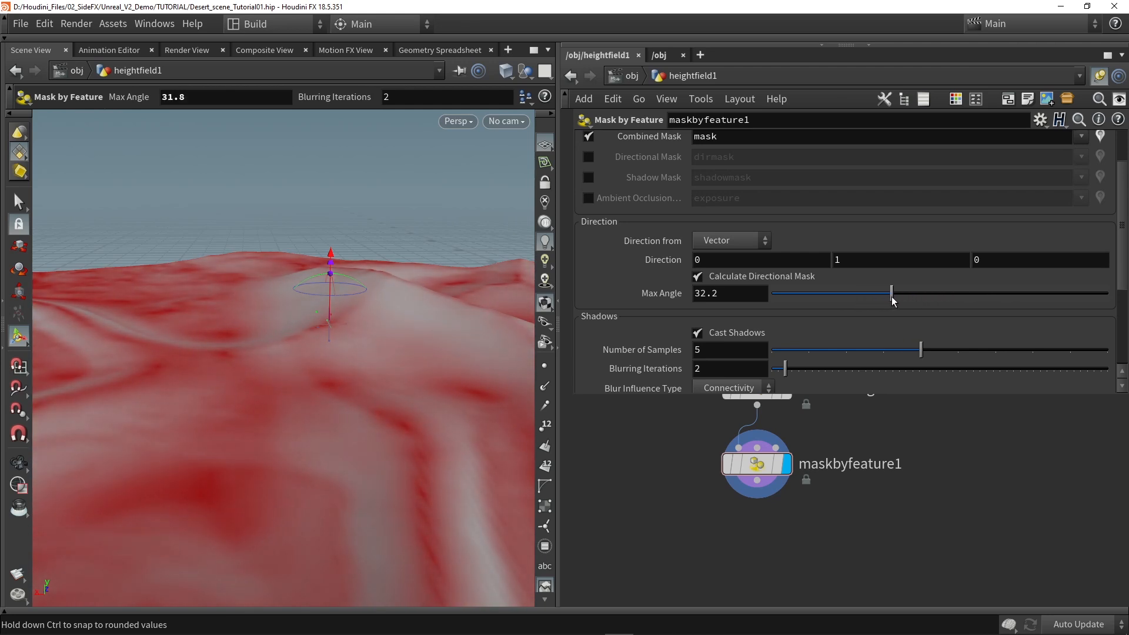
drag(306, 346, 289, 378)
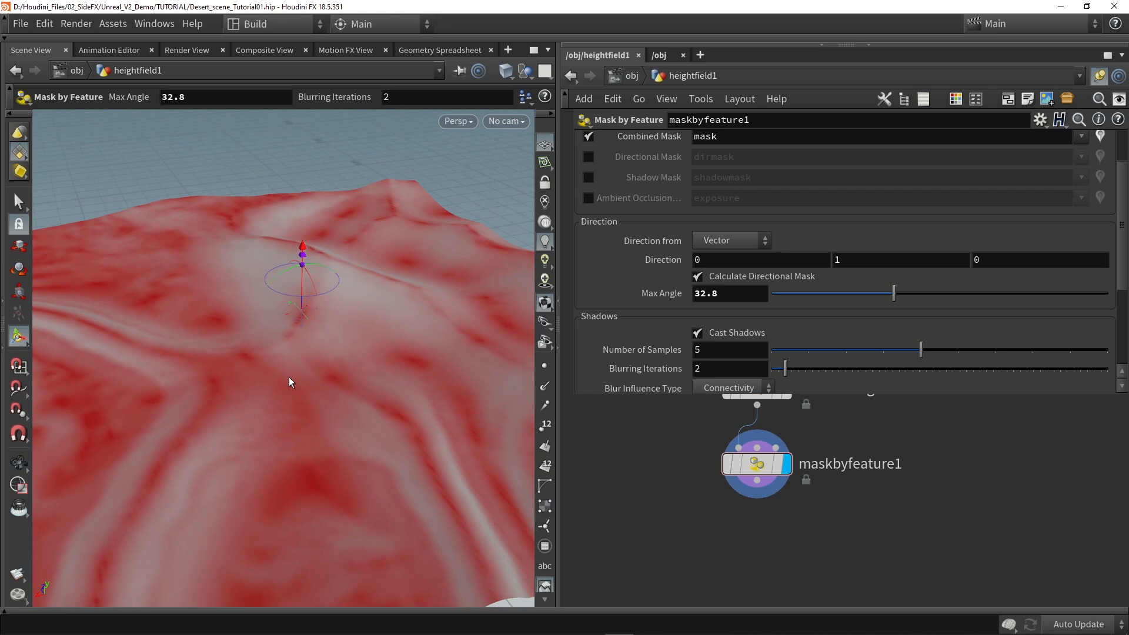
Step: Turn on Remap Combined Mask for the Mask by Feature node and bring its ramp into view
scroll(644, 312, down, 5)
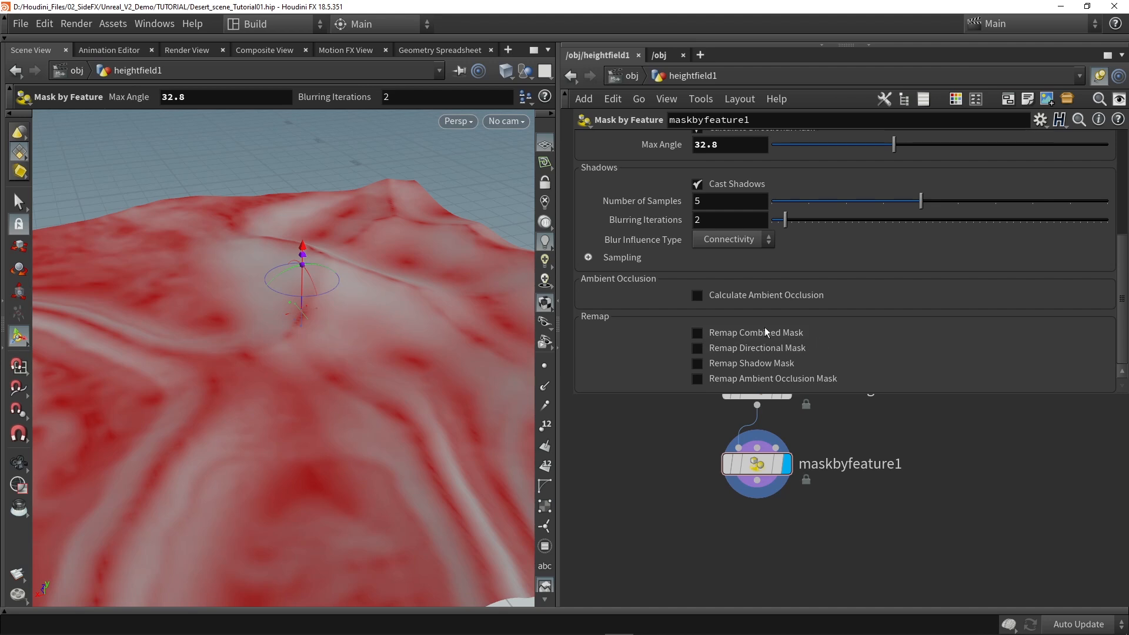
click(729, 336)
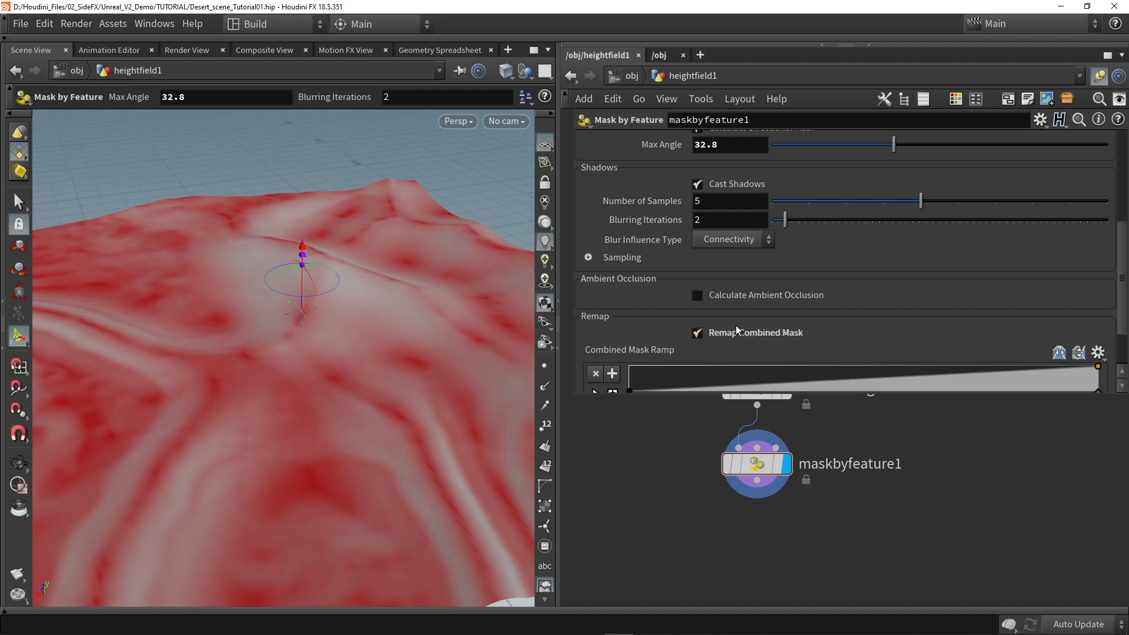
scroll(751, 344, up, 5)
scroll(722, 336, down, 4)
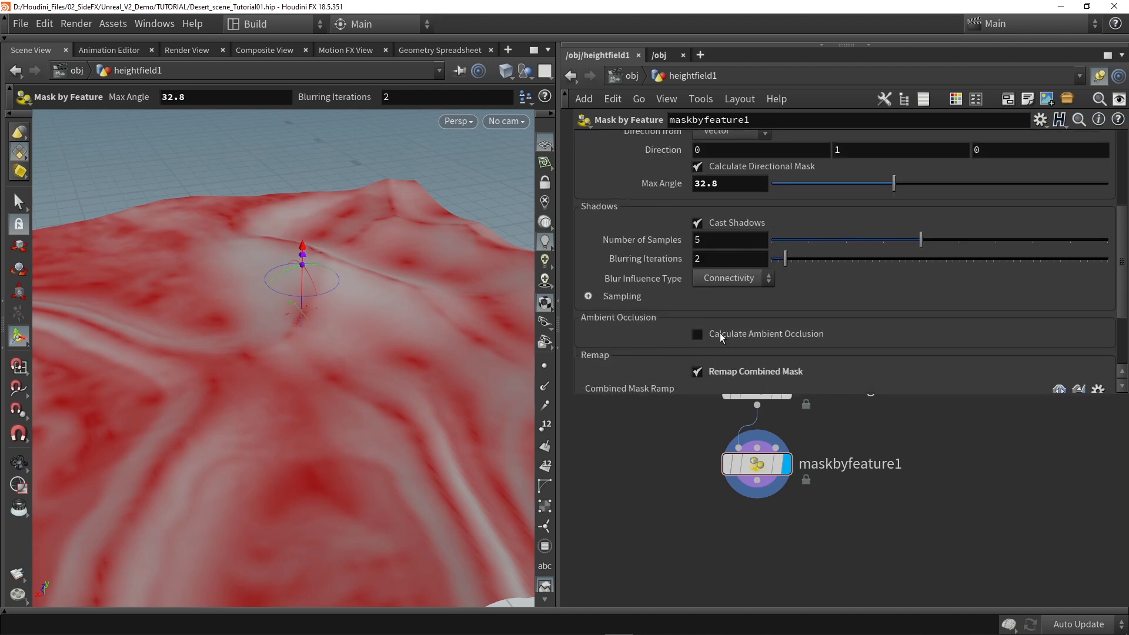
scroll(801, 200, up, 1)
scroll(775, 217, down, 4)
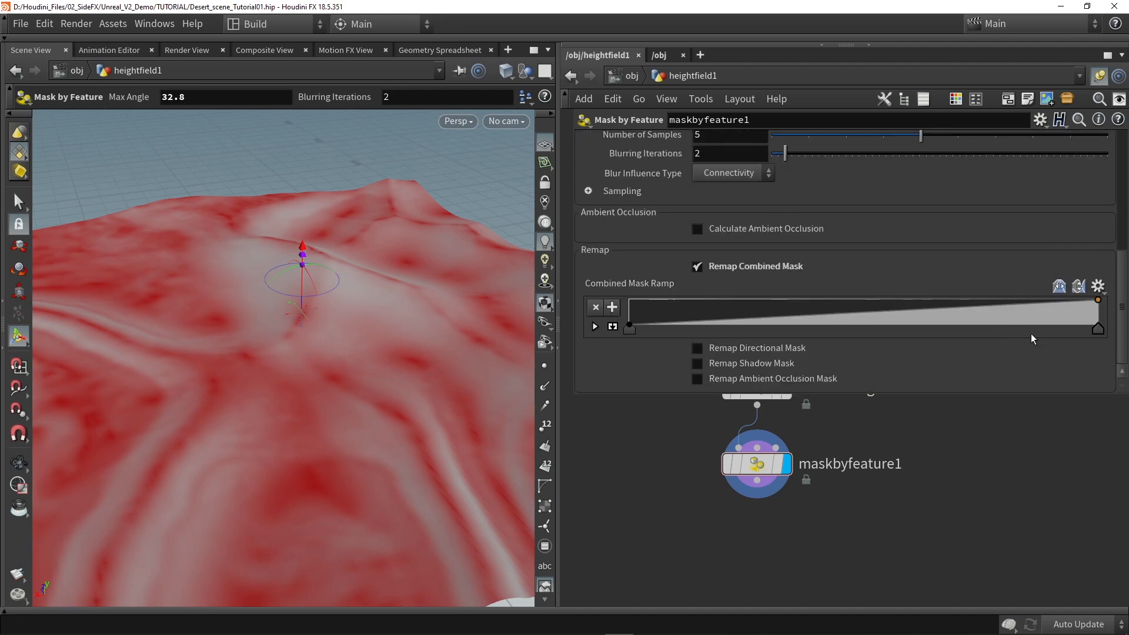
Step: Invert the Combined Mask Ramp so it falls from full at about a third of its width to zero just before the middle
drag(1096, 329, 745, 325)
drag(629, 328, 867, 330)
drag(735, 330, 850, 330)
alt+drag(347, 309, 147, 357)
drag(834, 330, 790, 330)
mouse_move(864, 334)
mouse_down()
mouse_move(816, 334)
mouse_move(852, 338)
mouse_up()
mouse_move(366, 337)
alt+mouse_down()
mouse_move(230, 358)
mouse_move(363, 348)
alt+mouse_up()
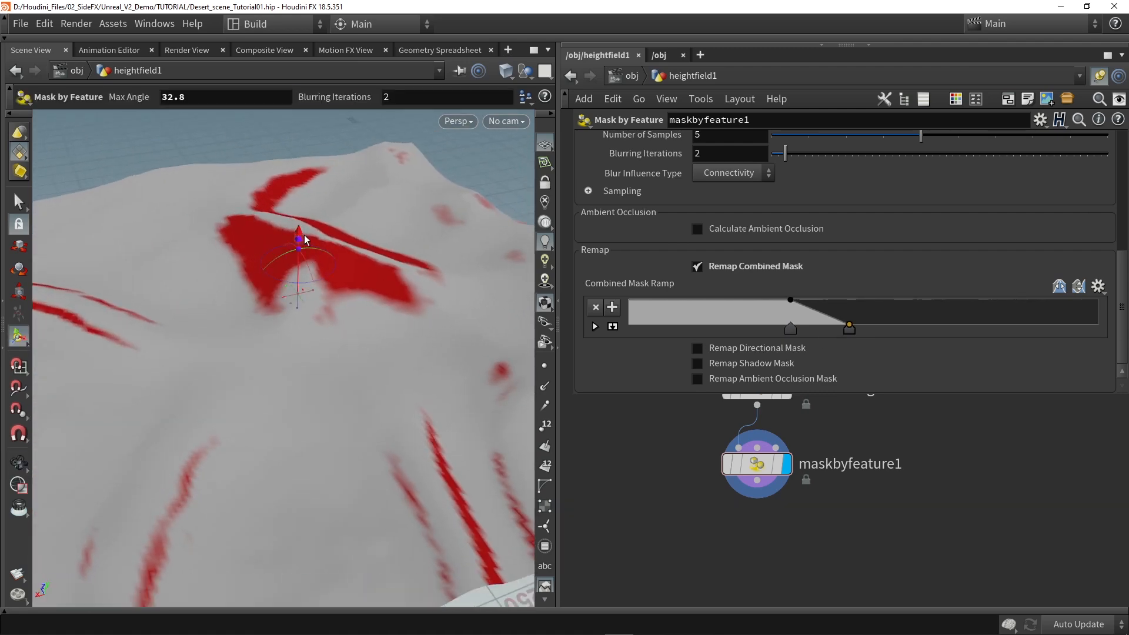
alt+drag(379, 308, 322, 279)
Step: Add a Scatter and Align node below maskbyfeature1, fed by the masked mesh, and display its points
middle_drag(845, 534, 819, 500)
scroll(805, 514, down, 1)
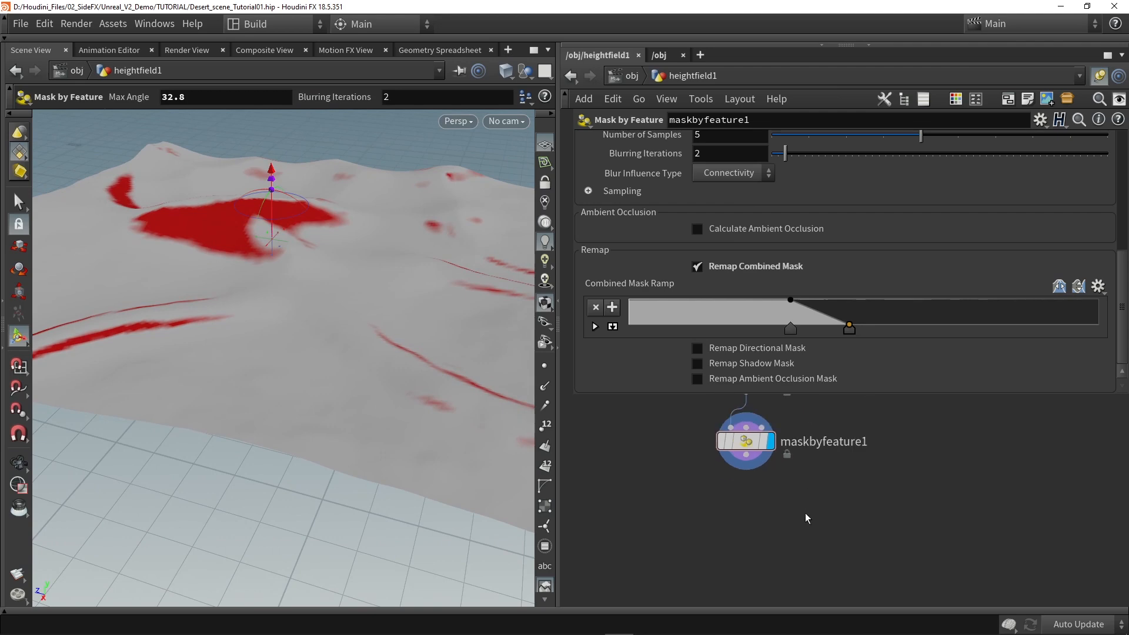
key(Tab)
text(scat)
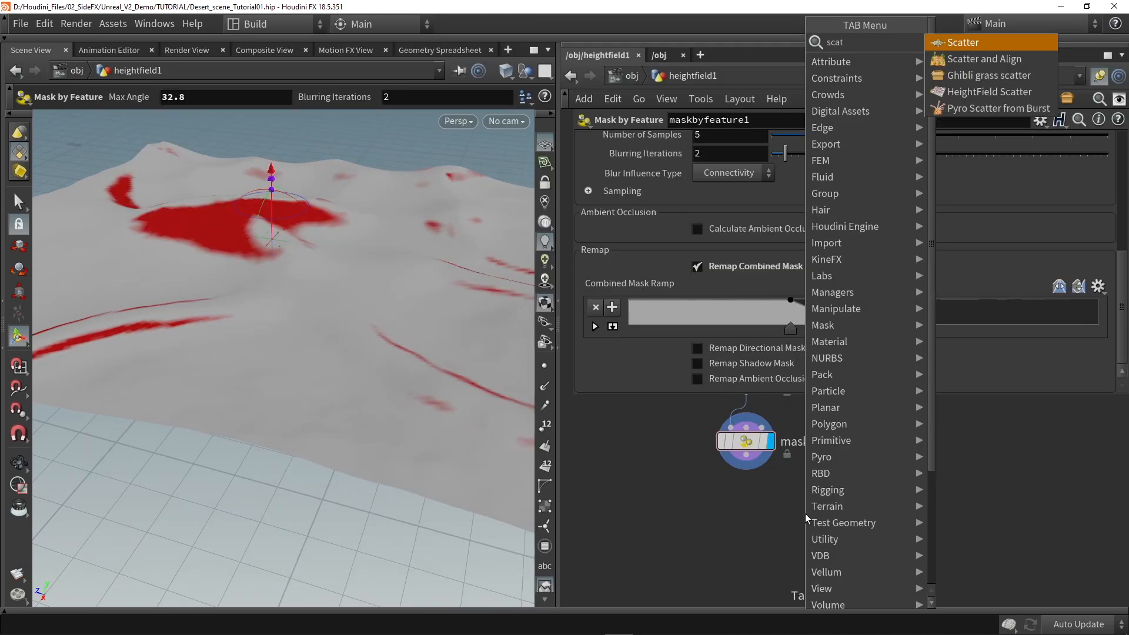
click(985, 59)
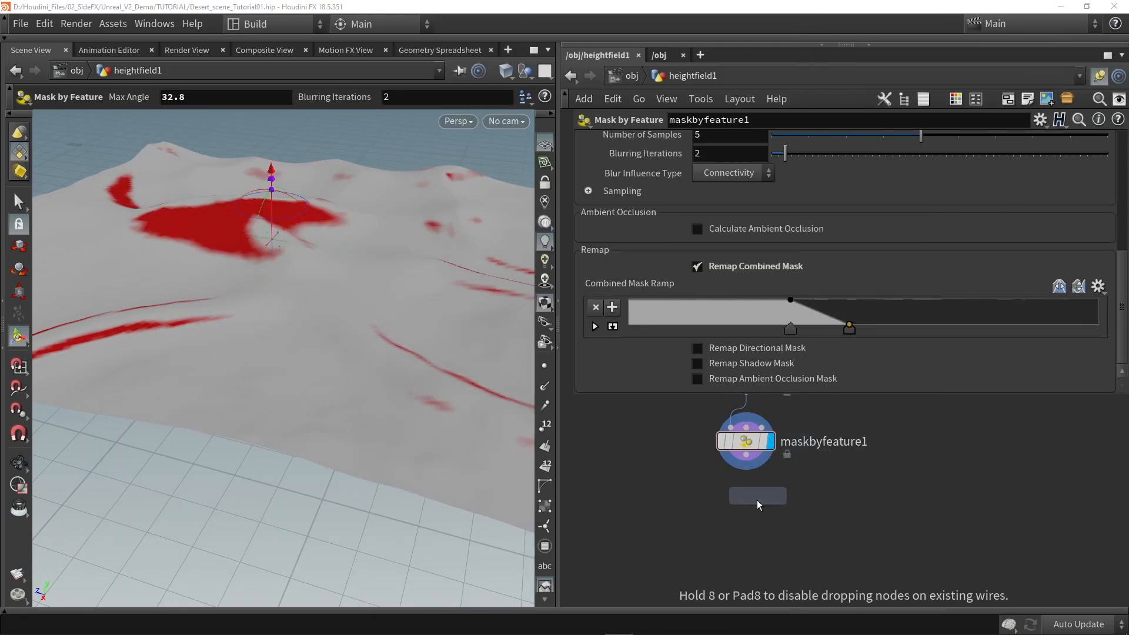
click(752, 479)
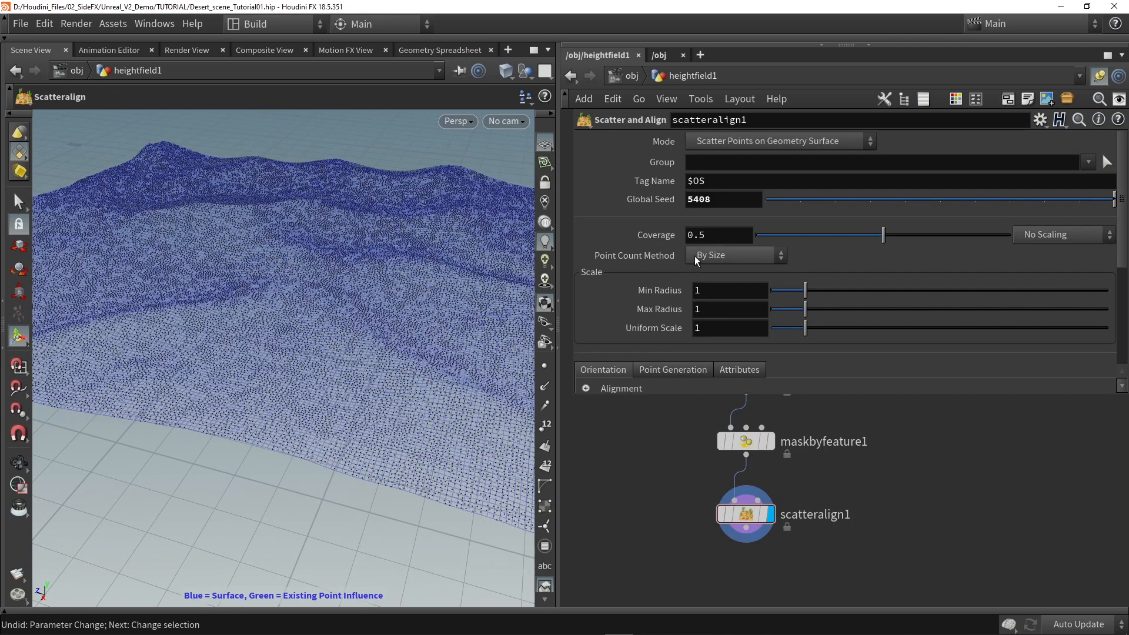
Step: Set the scatter's Point Count Method to By Density and enable its Density Attribute, using the mask attribute
click(700, 256)
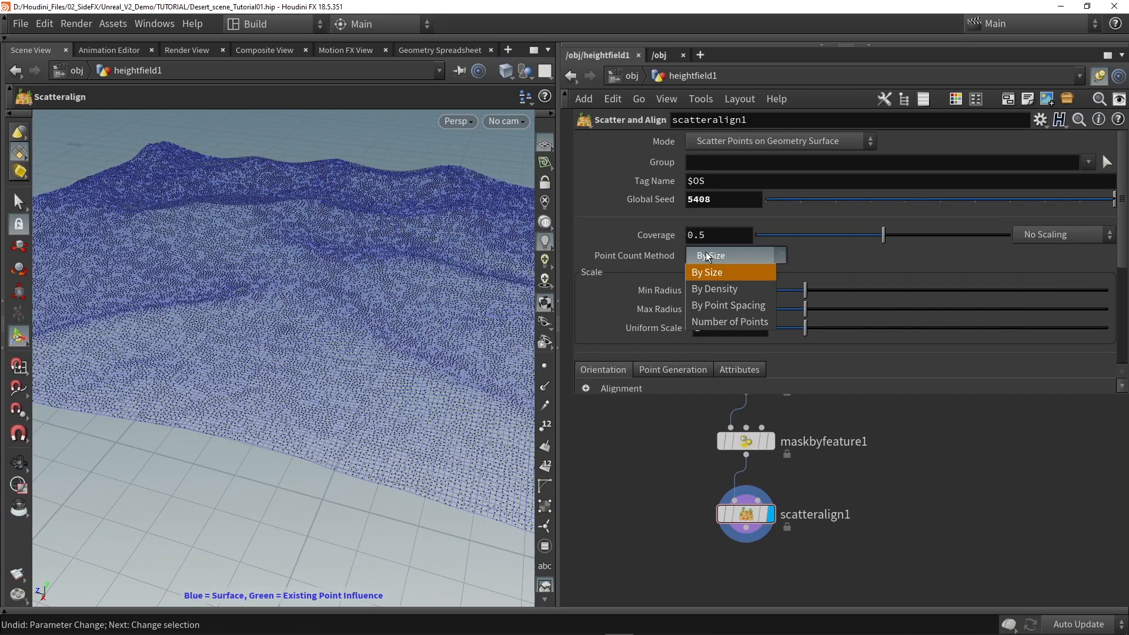
click(713, 291)
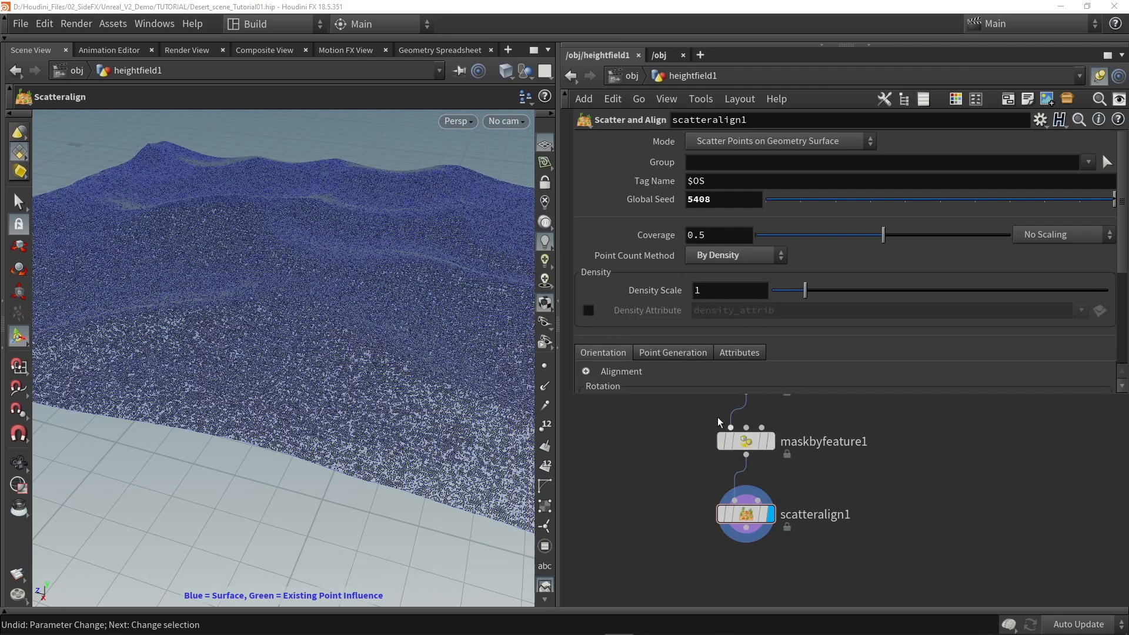
click(588, 310)
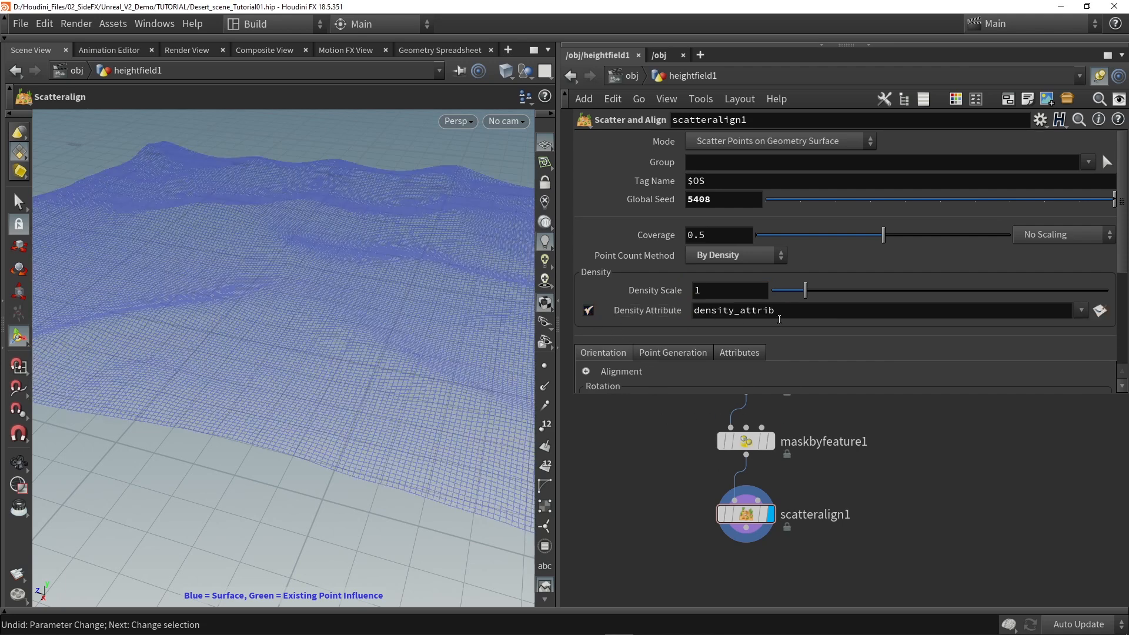
click(1081, 309)
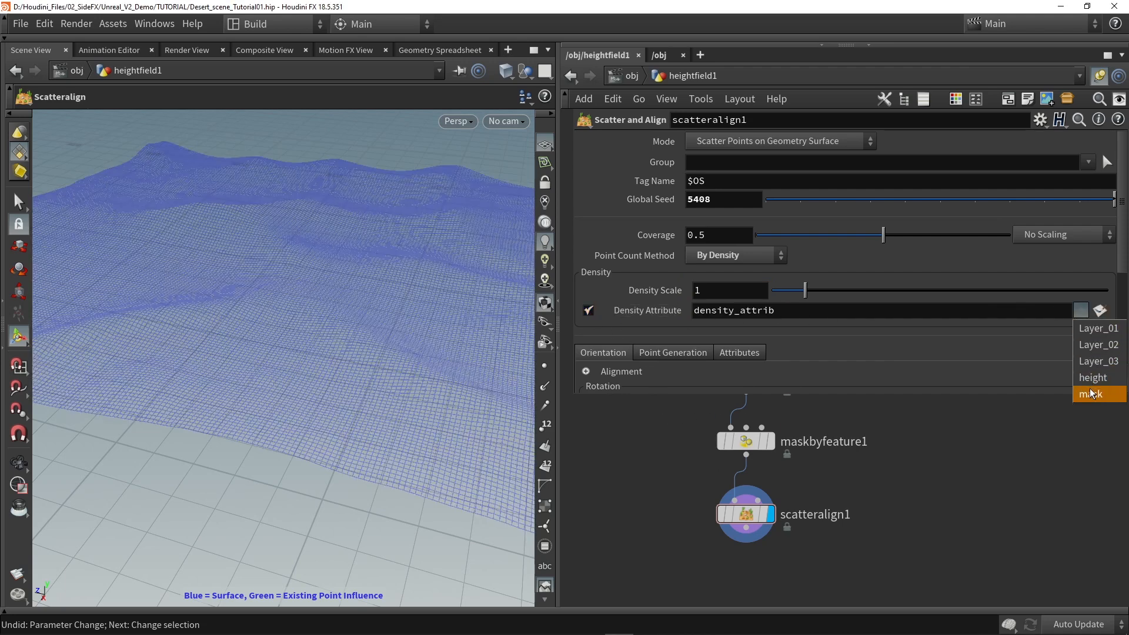
click(1091, 393)
Step: Examine the distribution of the scattered points across the masked terrain slopes from several angles
alt+drag(471, 305, 213, 327)
drag(330, 253, 285, 148)
drag(466, 183, 381, 395)
right_drag(381, 395, 355, 307)
middle_drag(355, 308, 340, 368)
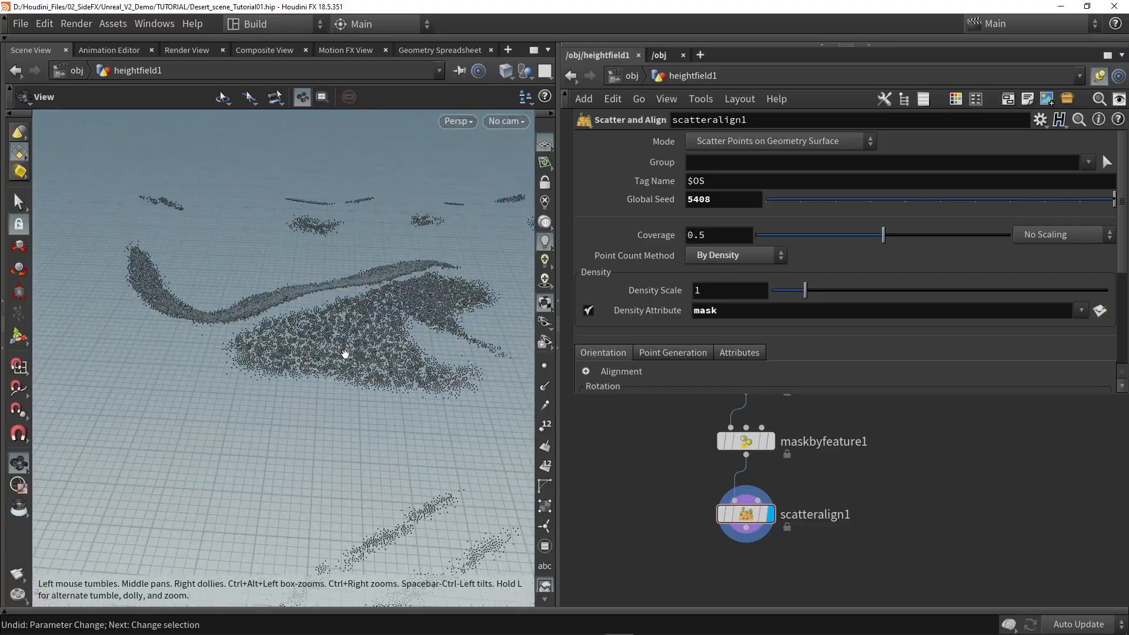
right_drag(341, 368, 355, 292)
drag(355, 292, 323, 312)
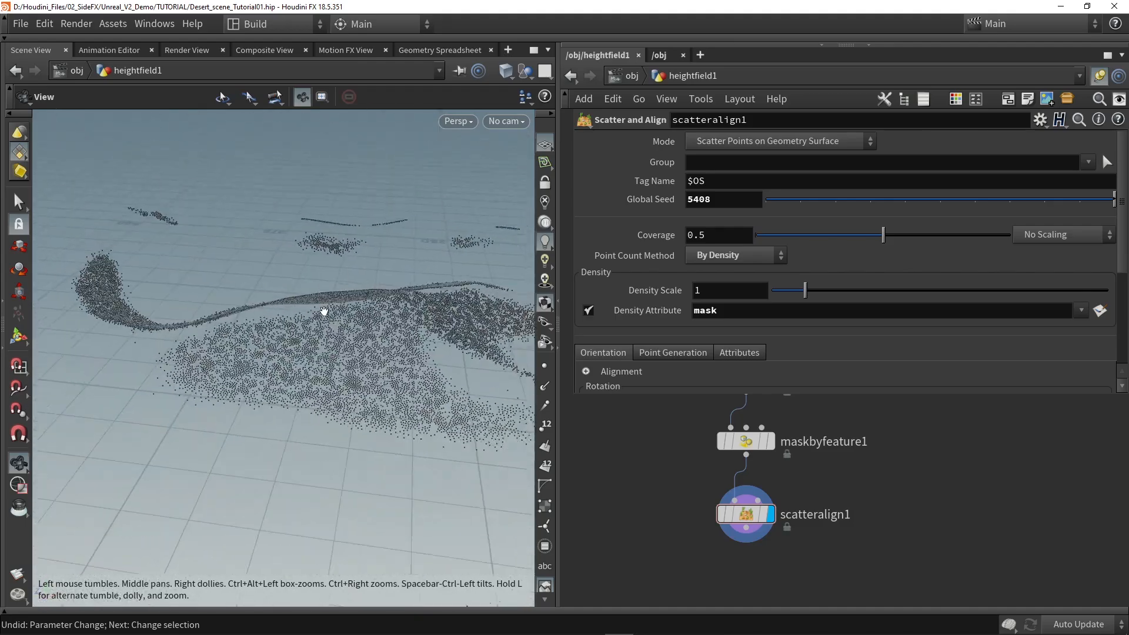
key(Return)
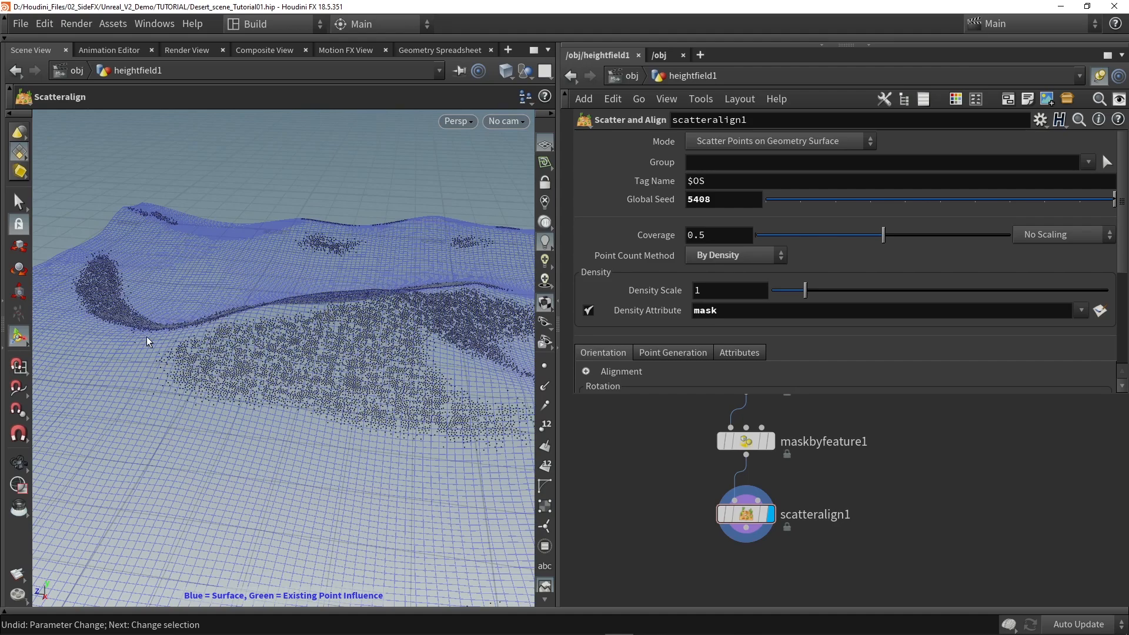
drag(289, 272, 368, 335)
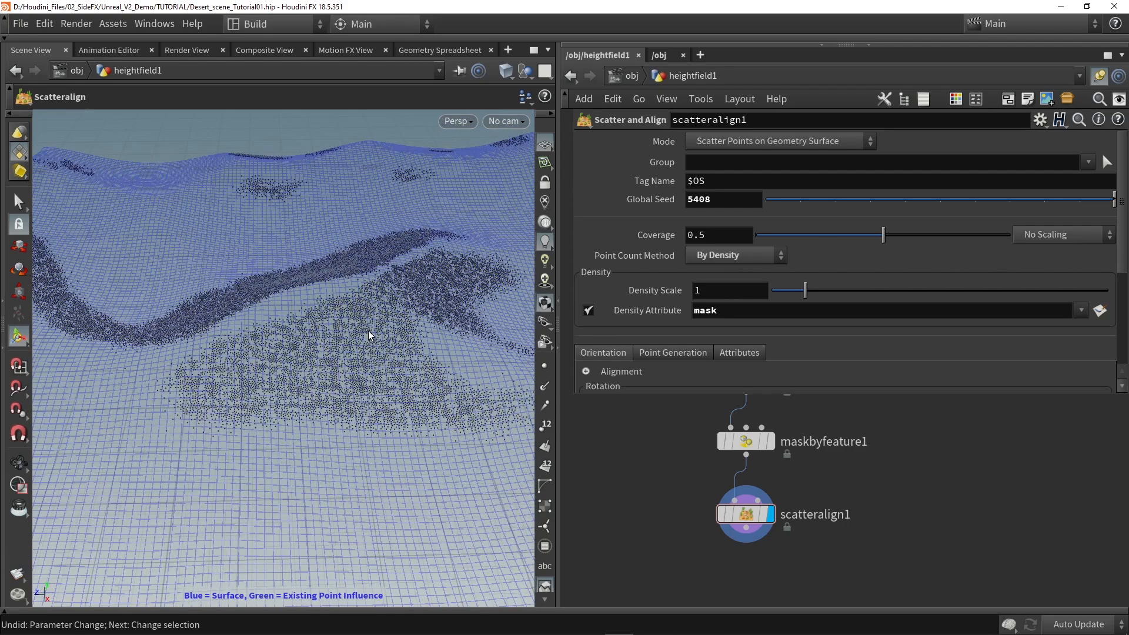
drag(370, 336, 284, 355)
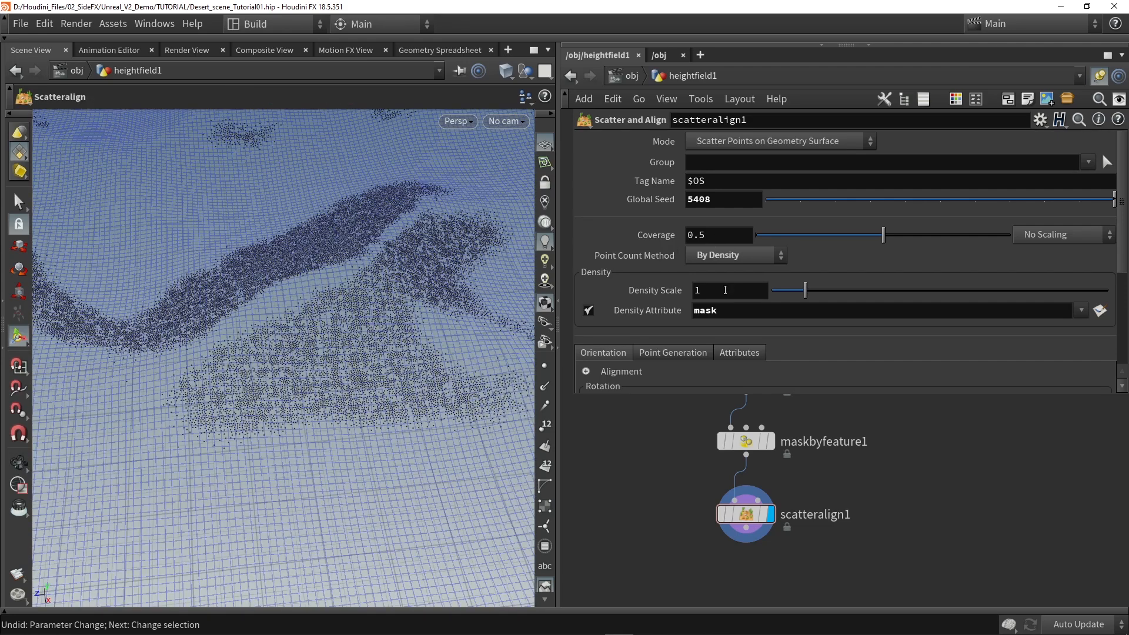
Step: Set the Density Scale of the Scatter and Align node to 0.01 and inspect the points on the terrain
drag(728, 295, 636, 295)
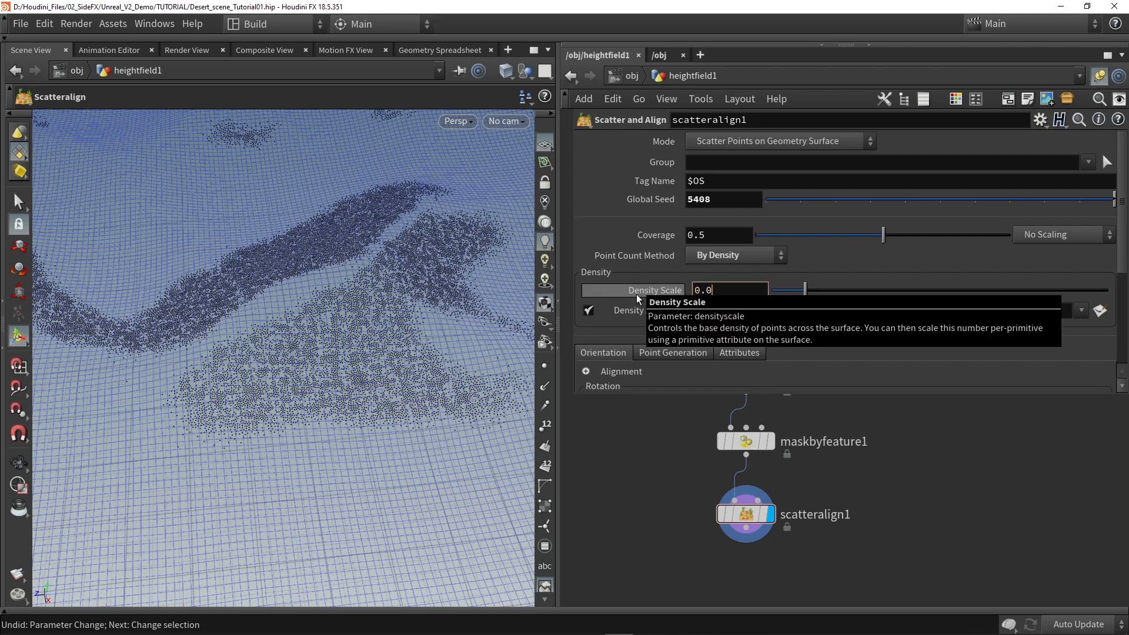
key(Return)
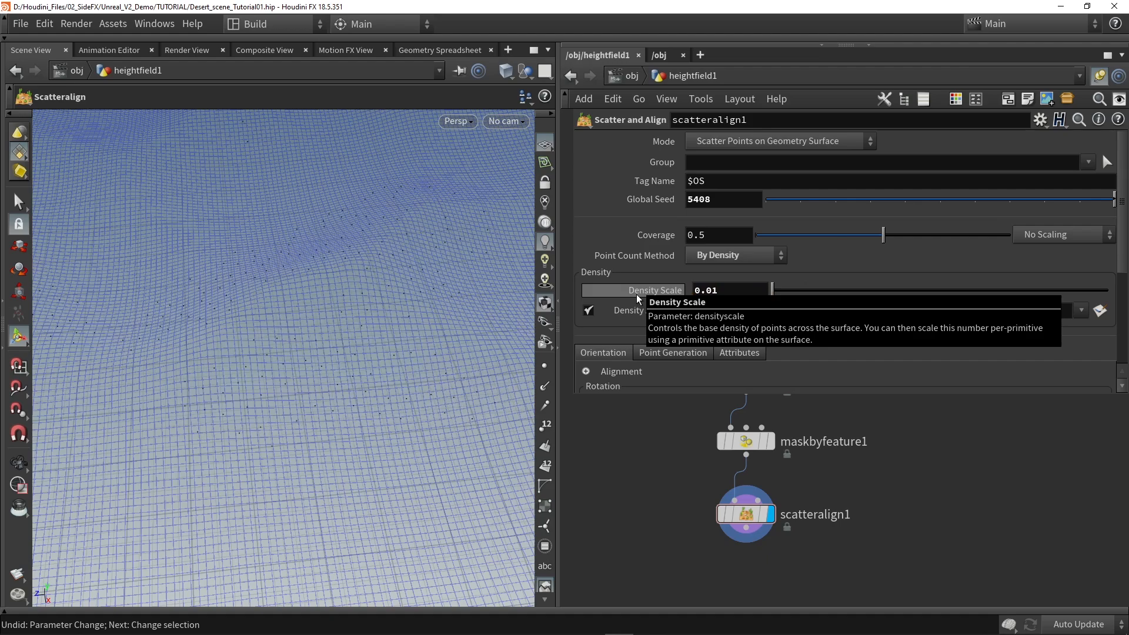
alt+drag(266, 285, 288, 259)
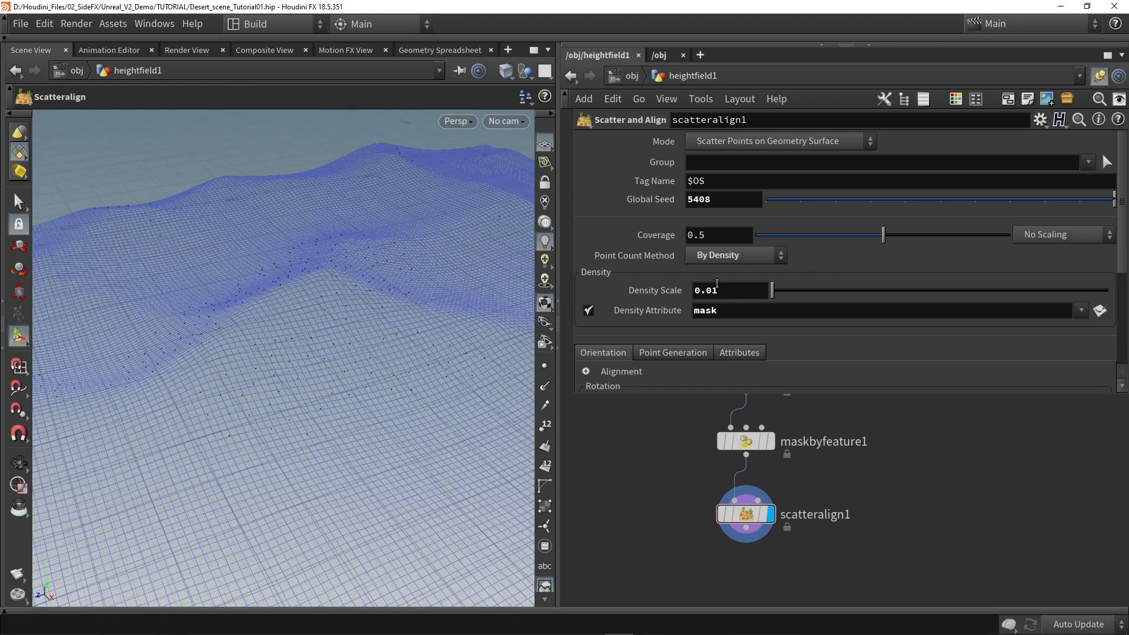
Step: Review the alignment and rotation options in the Orientation settings of the Scatter and Align node
scroll(718, 285, down, 5)
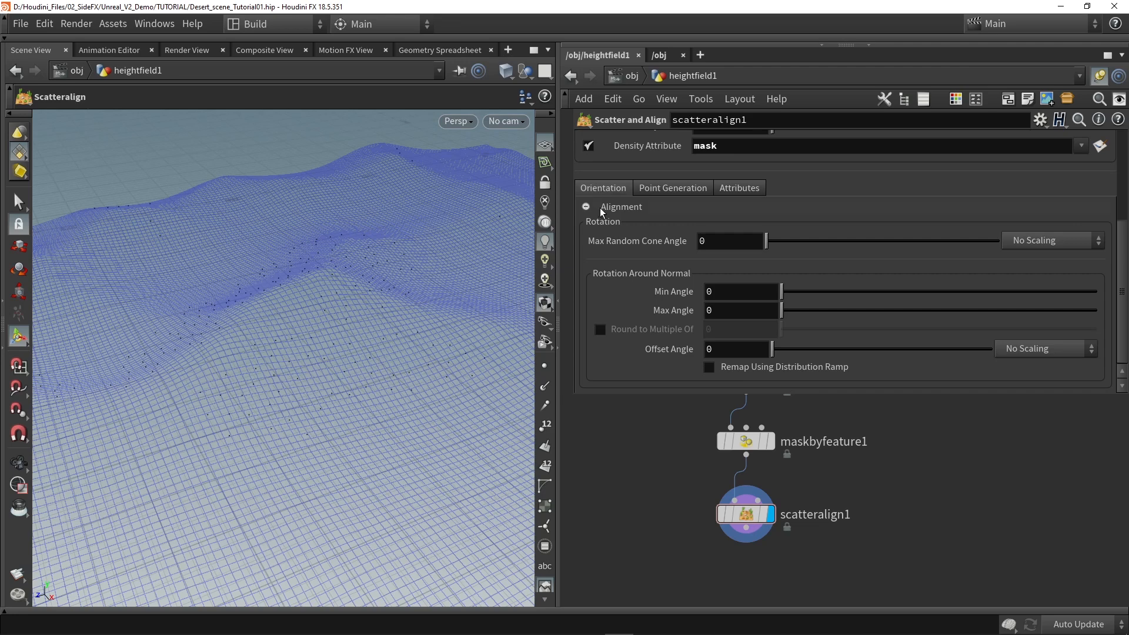
click(590, 207)
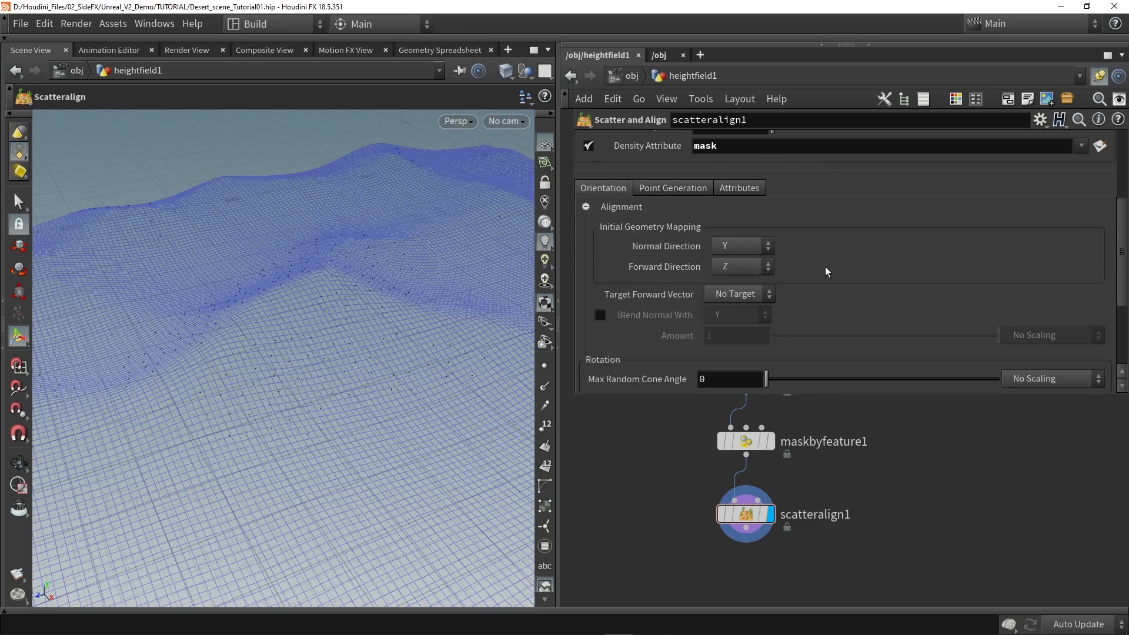
scroll(700, 311, down, 3)
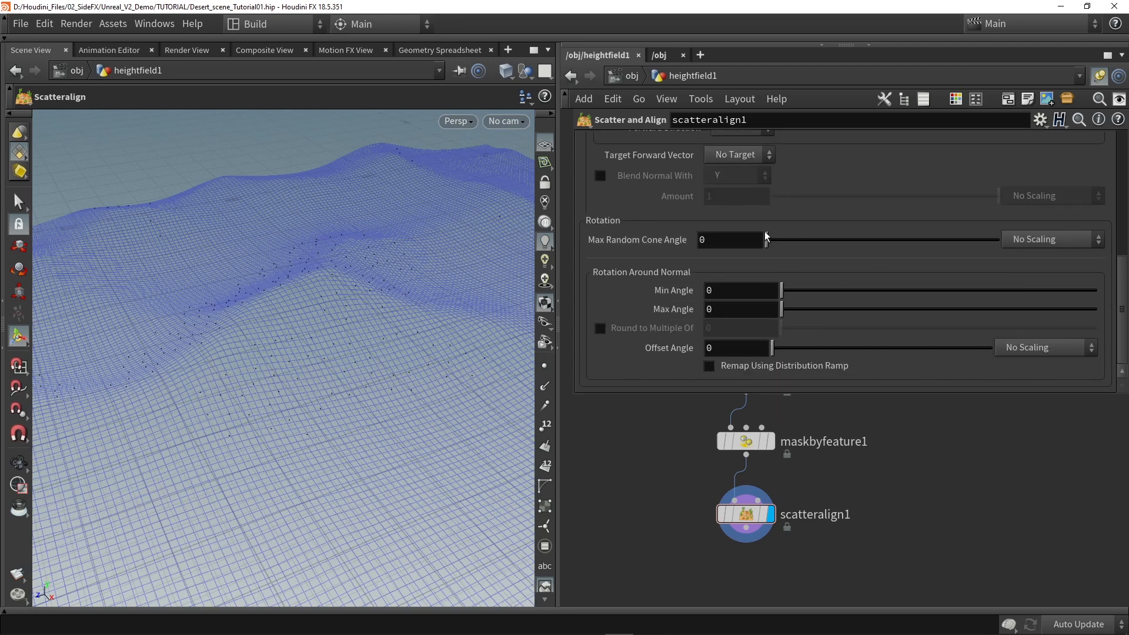
scroll(713, 279, up, 3)
Step: Set the scatter's Relax Iterations to 100 in the point generation settings, trying 0 for comparison
click(673, 173)
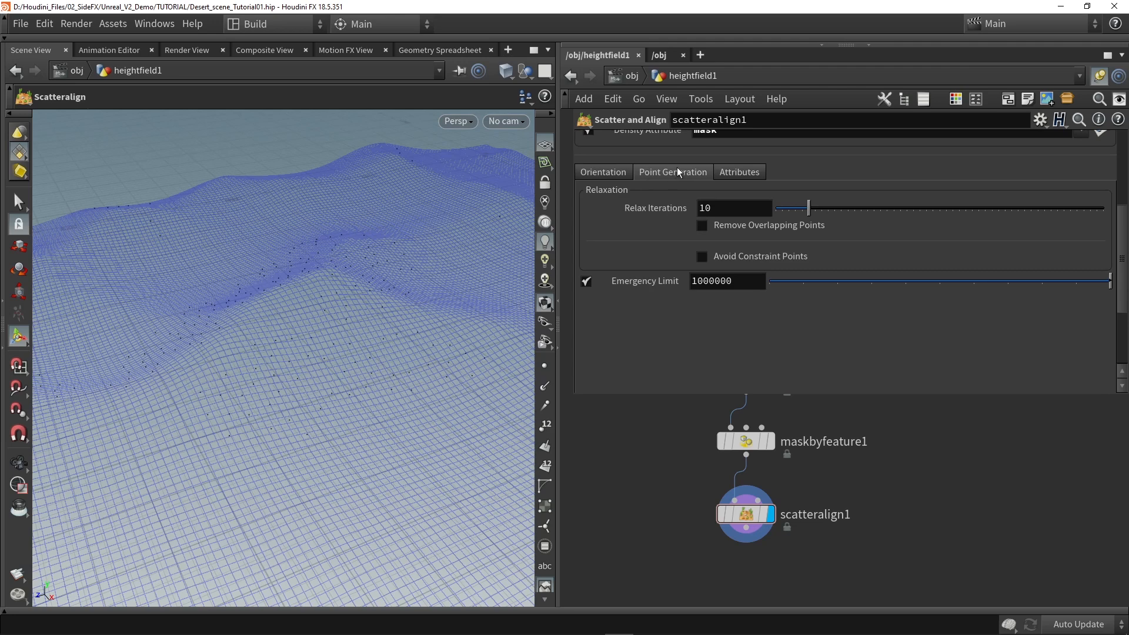
drag(733, 210, 680, 210)
click(736, 211)
key(Escape)
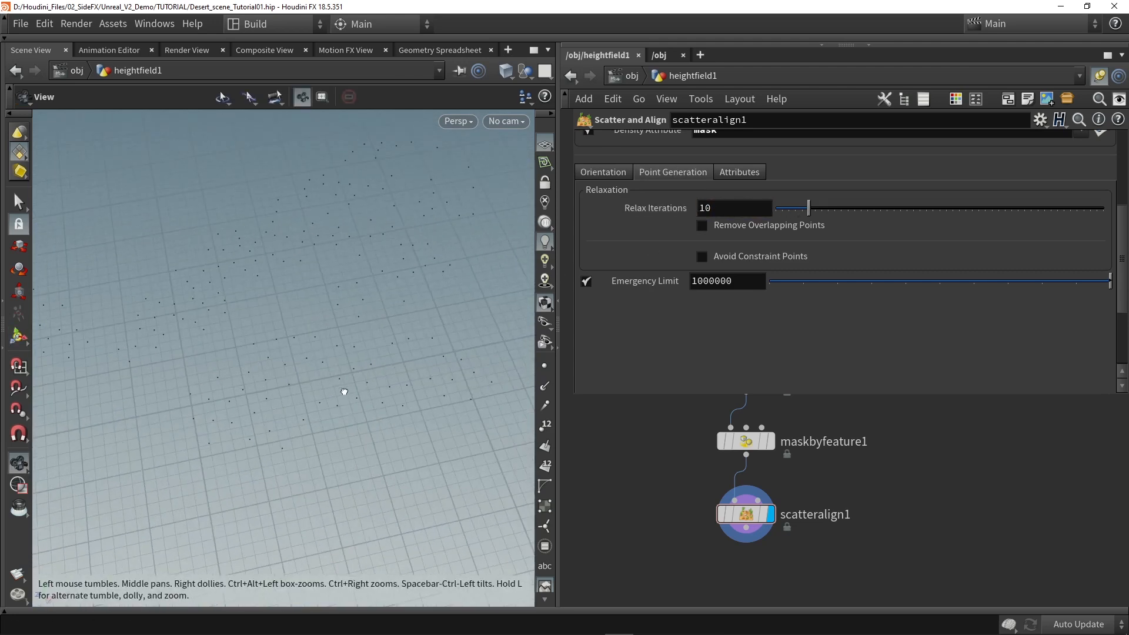
key(Return)
drag(840, 206, 1115, 220)
alt+drag(367, 343, 383, 320)
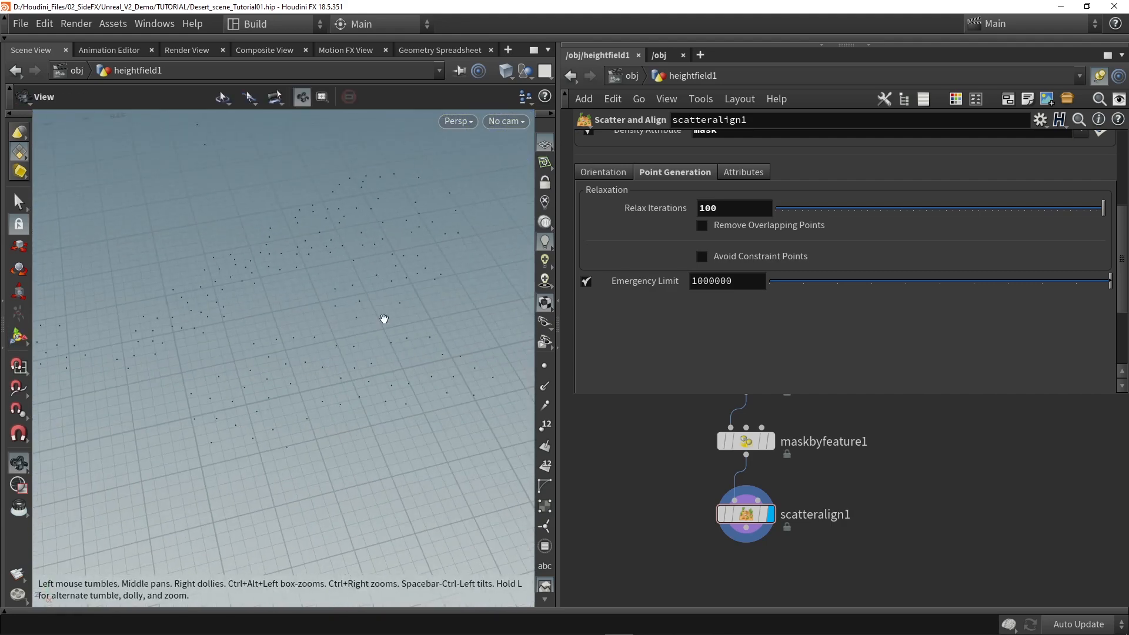
drag(836, 206, 696, 213)
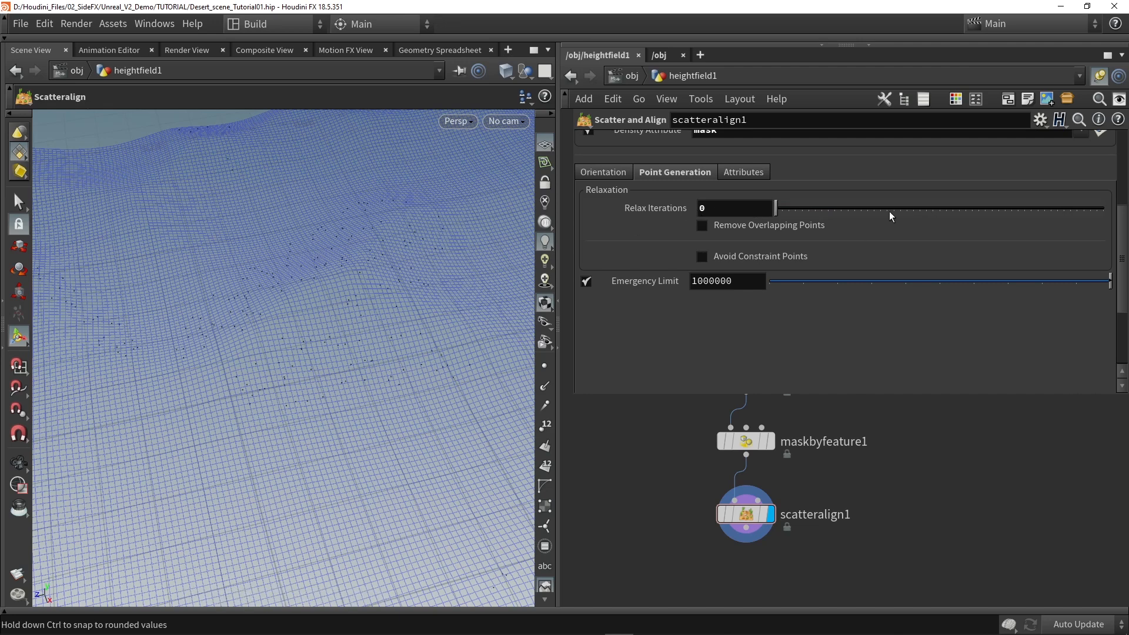
drag(785, 210, 1105, 209)
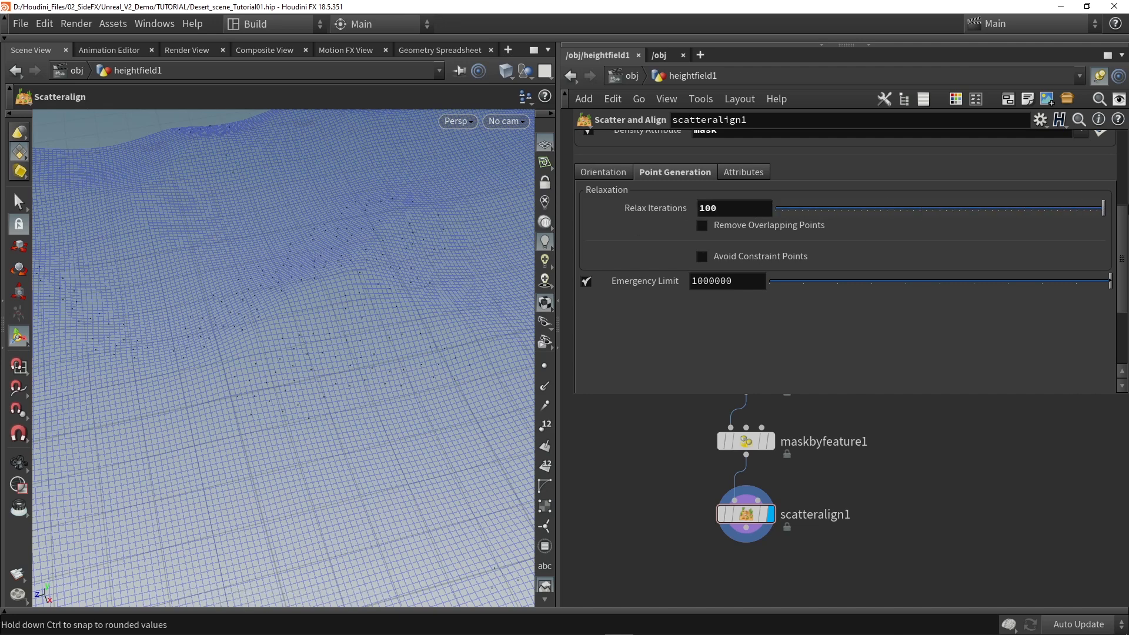
Step: Review the scatter's attribute settings, including the pscale radius attribute and the orient attribute
click(742, 173)
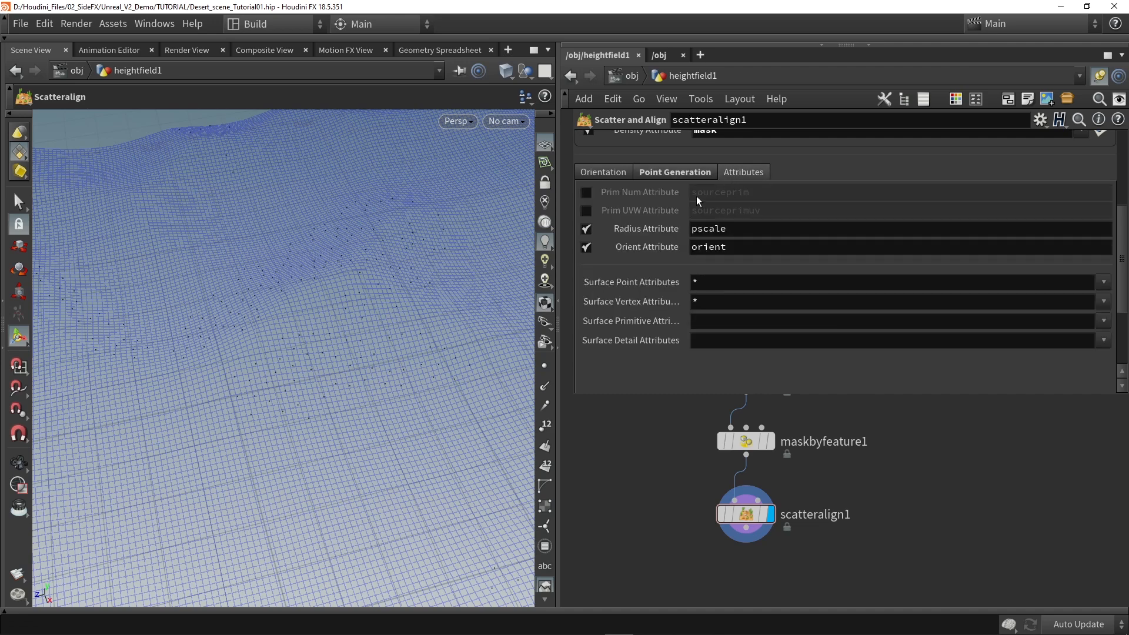
drag(737, 230, 641, 230)
click(748, 229)
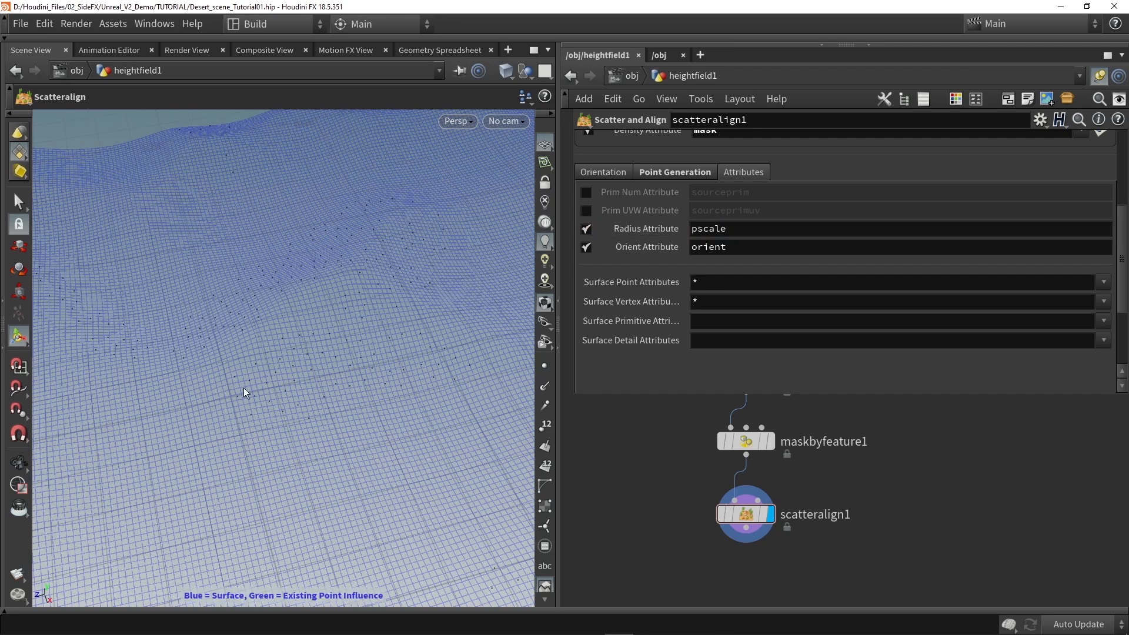
key(Return)
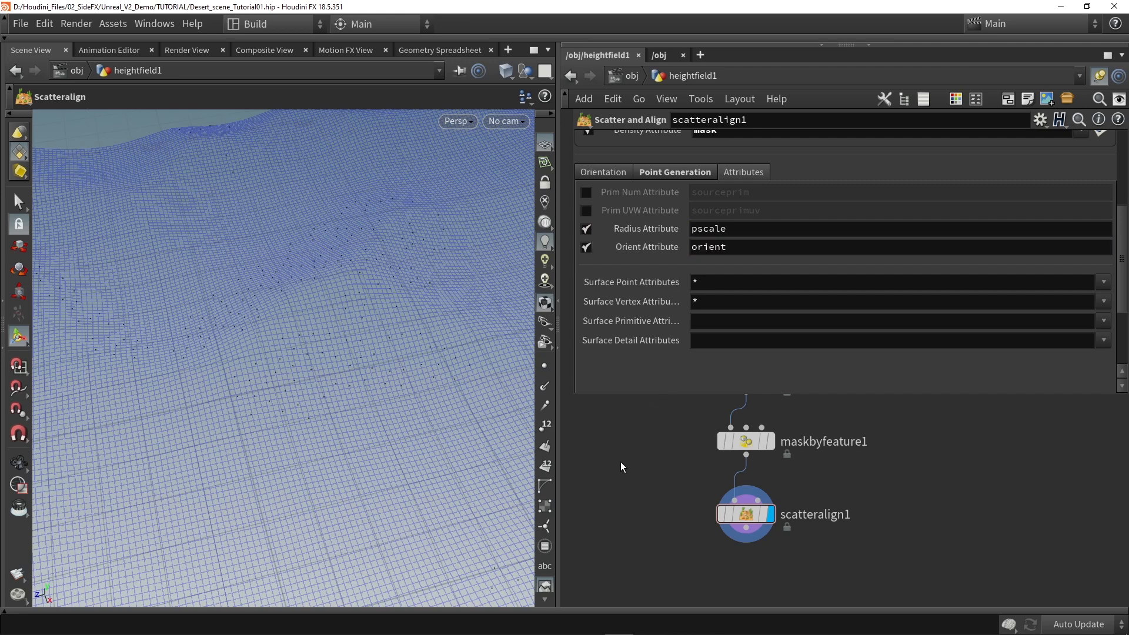
Step: Paste the copied rock asset nodes, from the two file imports to merge3, beside the terrain network
middle_drag(637, 482, 675, 433)
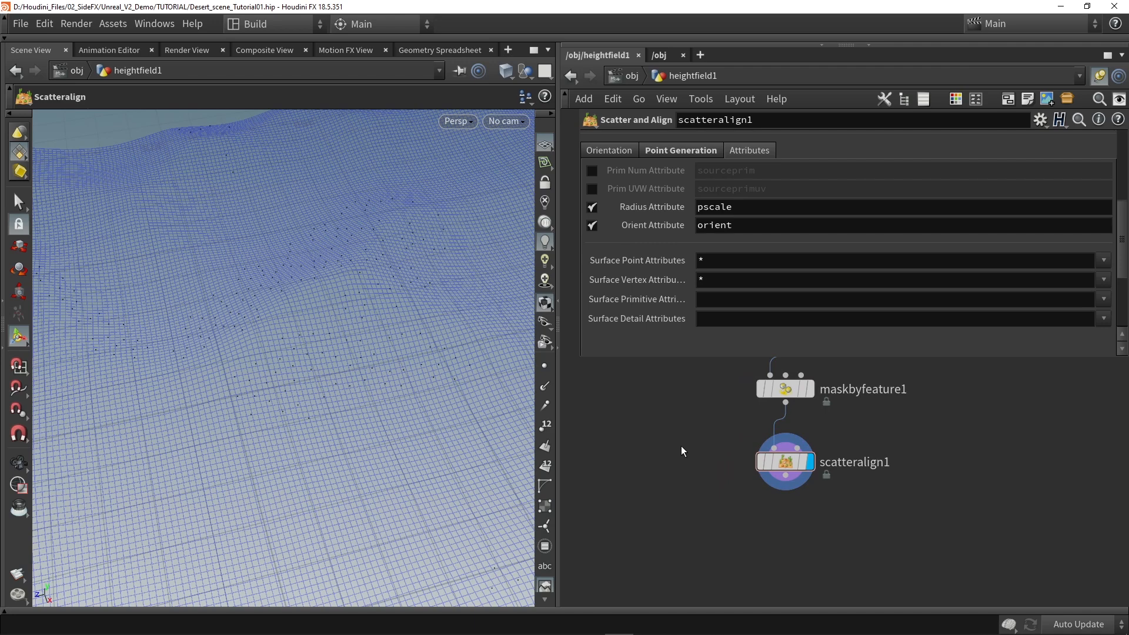
scroll(686, 444, down, 4)
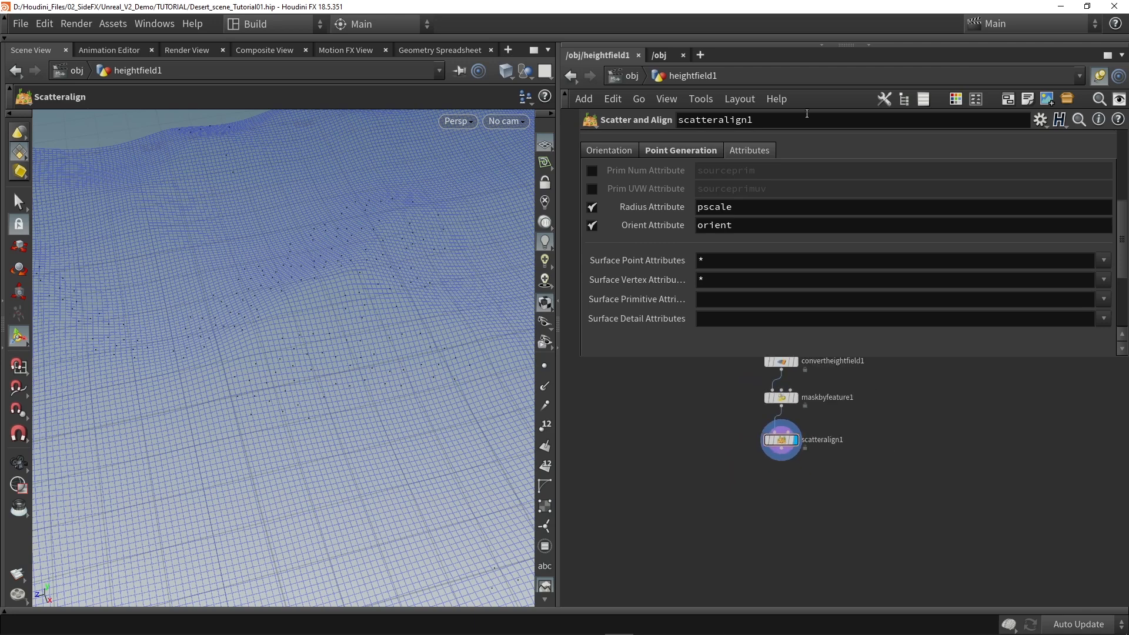
key(ctrl+v)
middle_drag(583, 398, 662, 444)
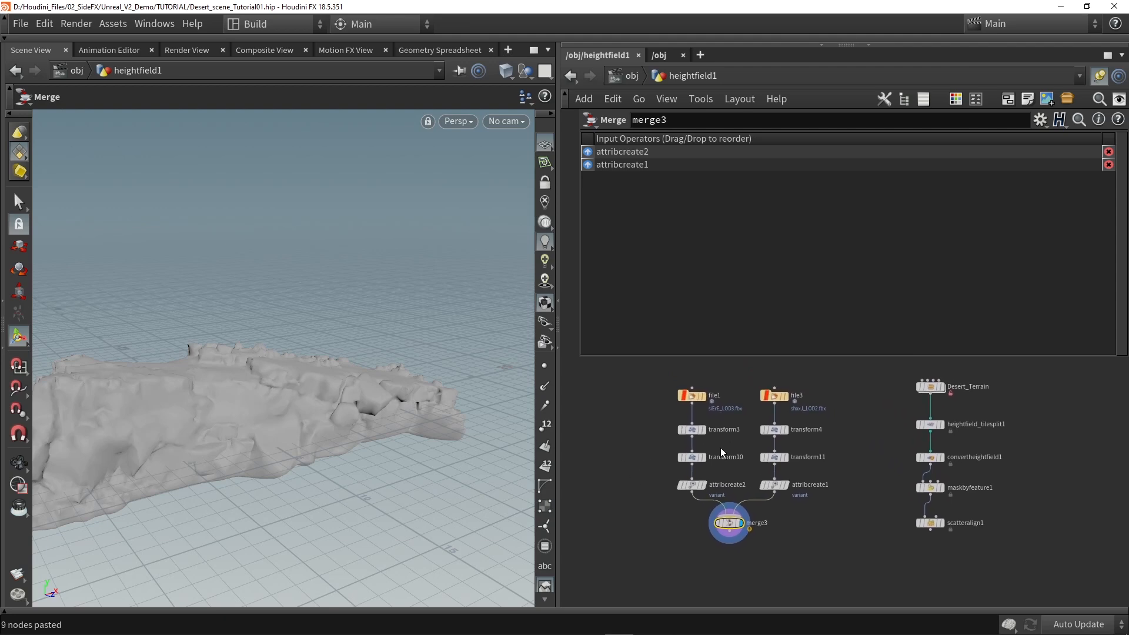
scroll(706, 471, up, 2)
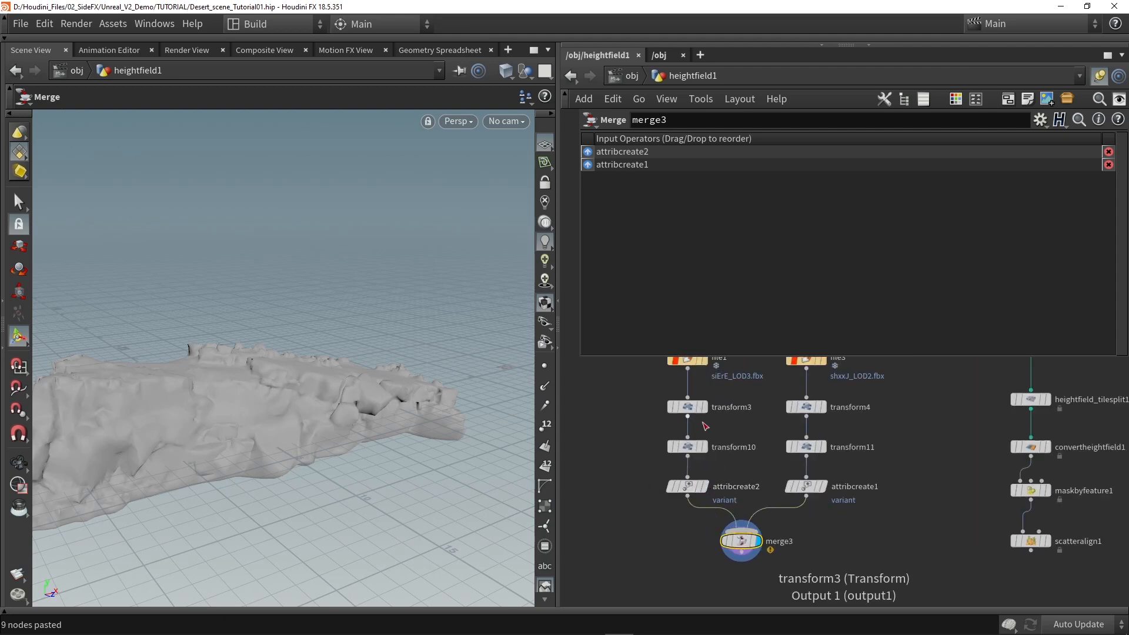
Step: Display the output of attribcreate2 and inspect its rock model from several angles
click(706, 487)
click(690, 487)
alt+drag(300, 432, 313, 472)
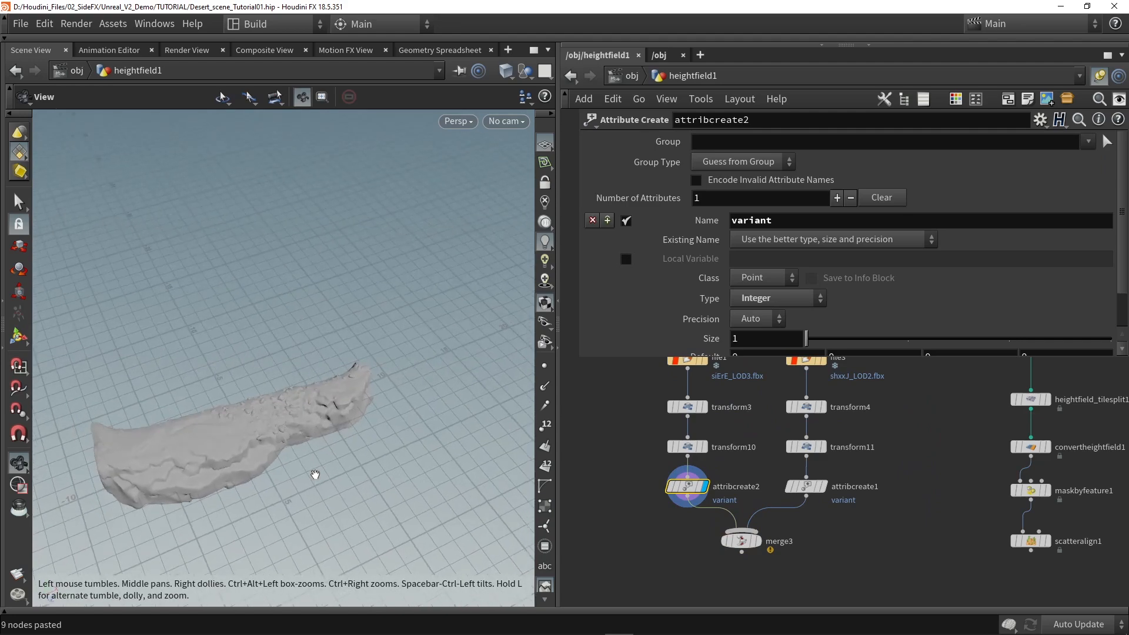
alt+right_drag(314, 473, 270, 439)
alt+drag(270, 439, 391, 360)
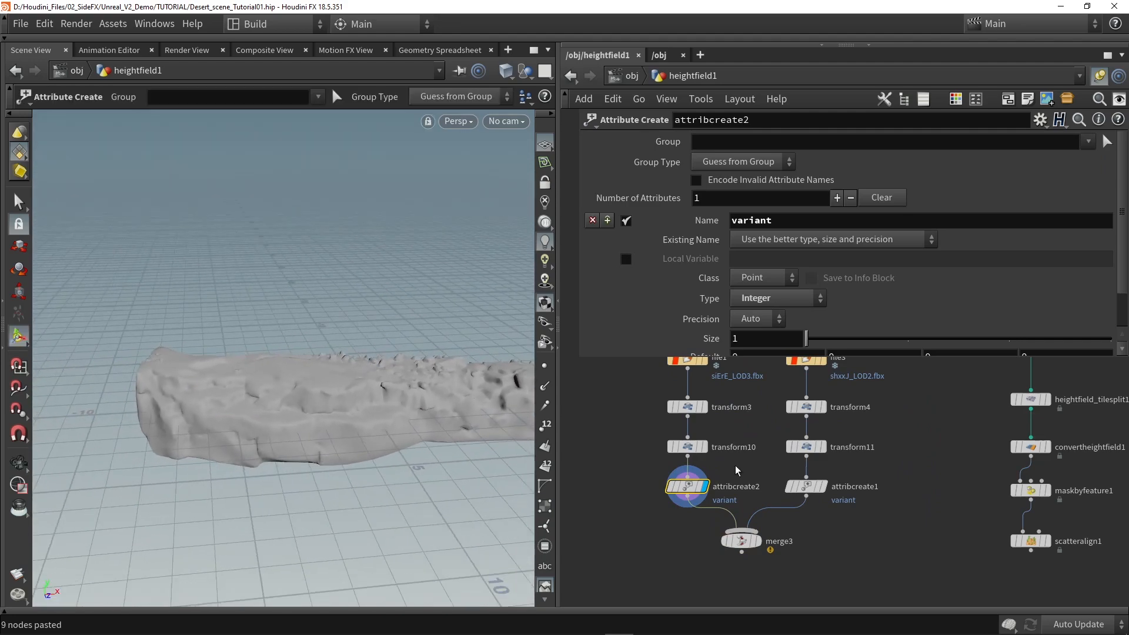
Step: Display the output of attribcreate1 to inspect its rock model, and return the display to merge3
click(824, 486)
click(807, 493)
drag(273, 373, 353, 412)
key(Return)
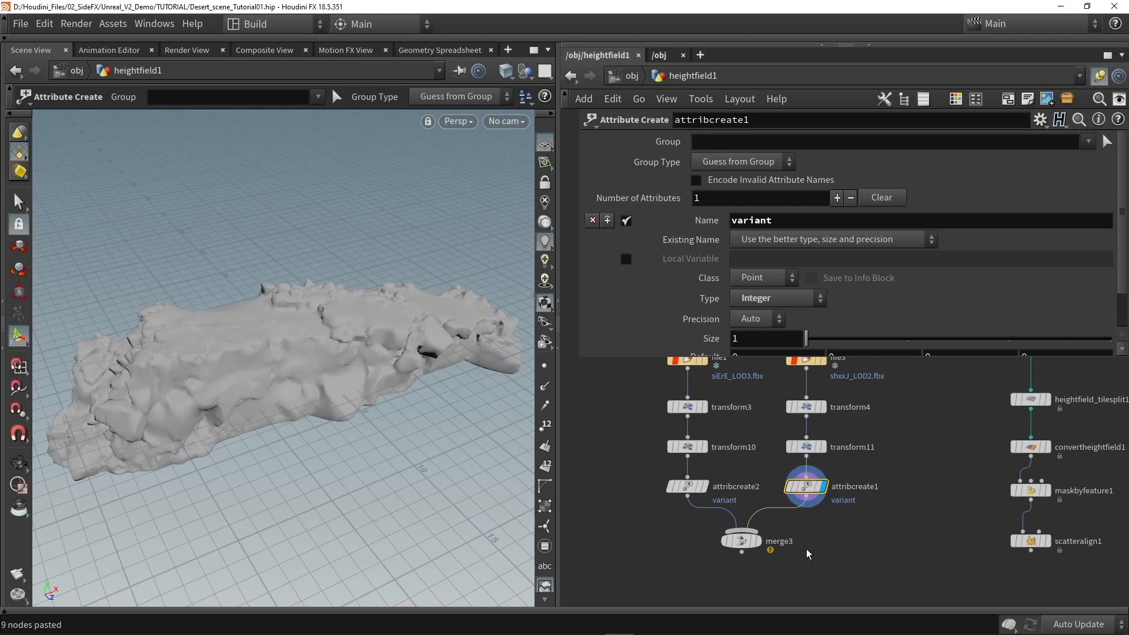
middle_drag(807, 541, 789, 523)
click(723, 523)
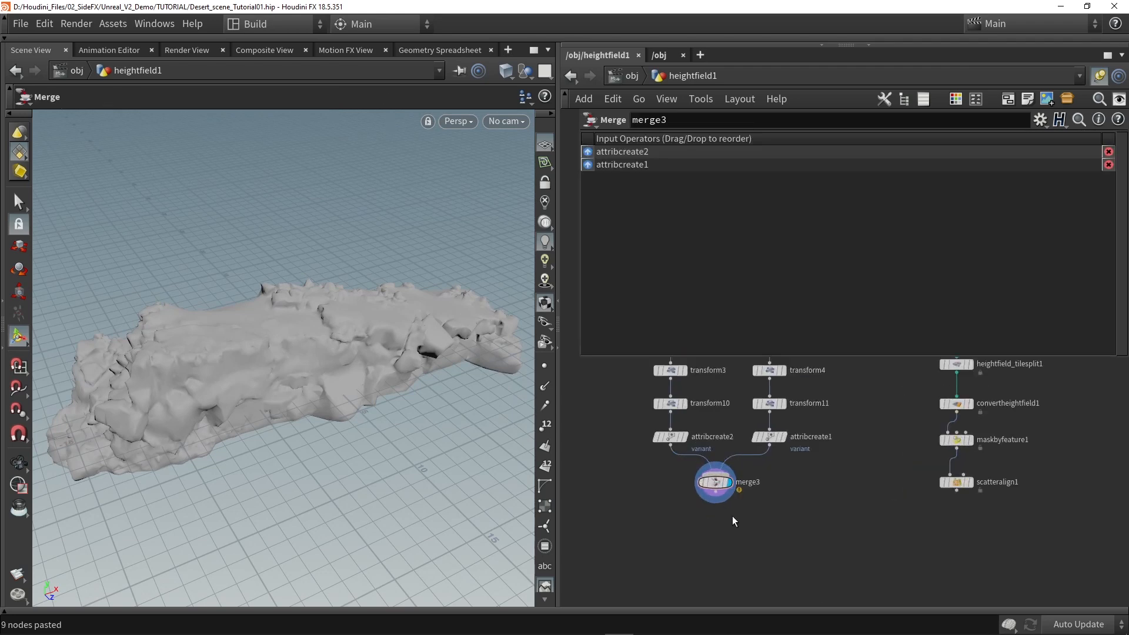
Step: Check the variant attribute's name and value on attribcreate2, and its value on attribcreate1
click(674, 440)
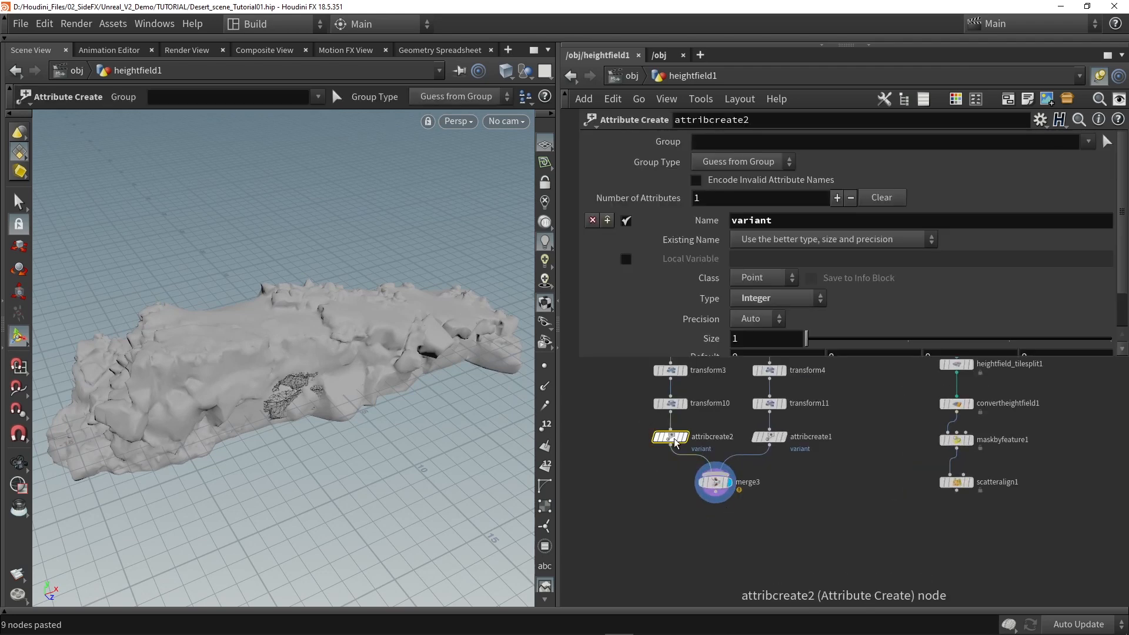
click(787, 224)
click(788, 224)
text(1)
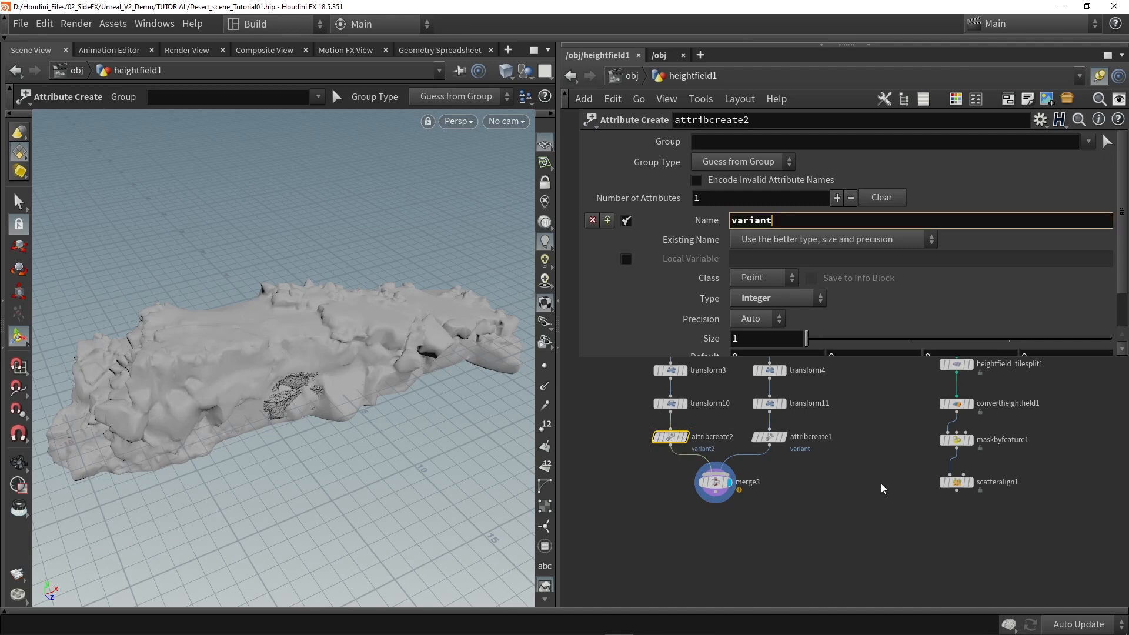
key(Return)
scroll(751, 339, down, 2)
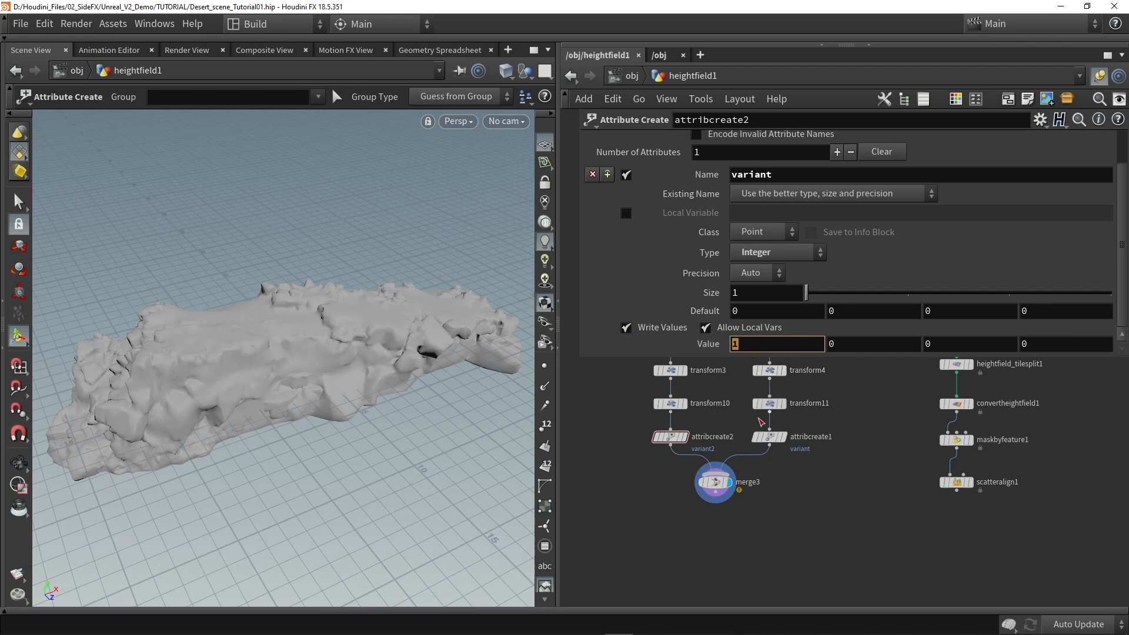
click(768, 436)
drag(746, 346, 718, 346)
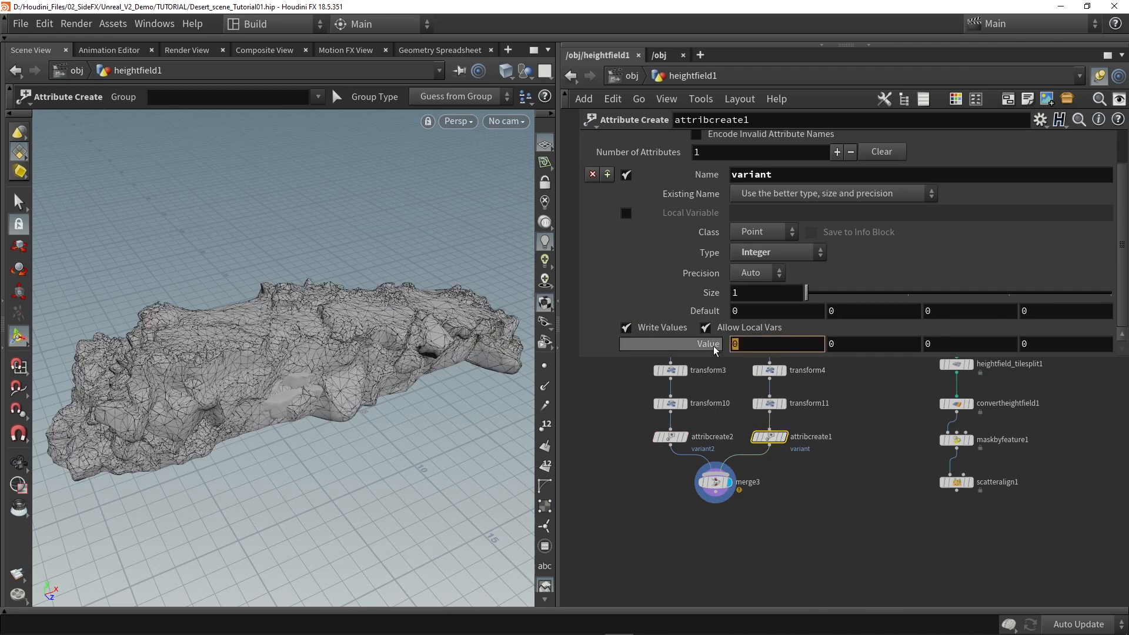
Step: Add an Attribute Randomize node, wire it below scatteralign1 and display its output
click(809, 508)
middle_drag(809, 508, 691, 458)
scroll(692, 458, down, 1)
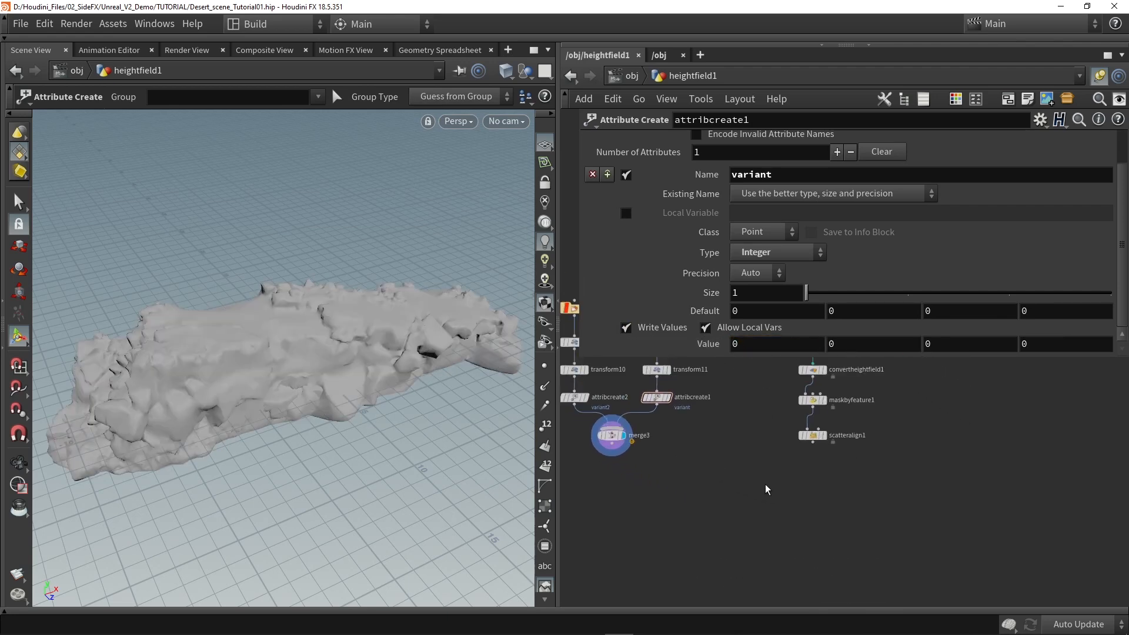
middle_drag(767, 489, 724, 493)
key(Tab)
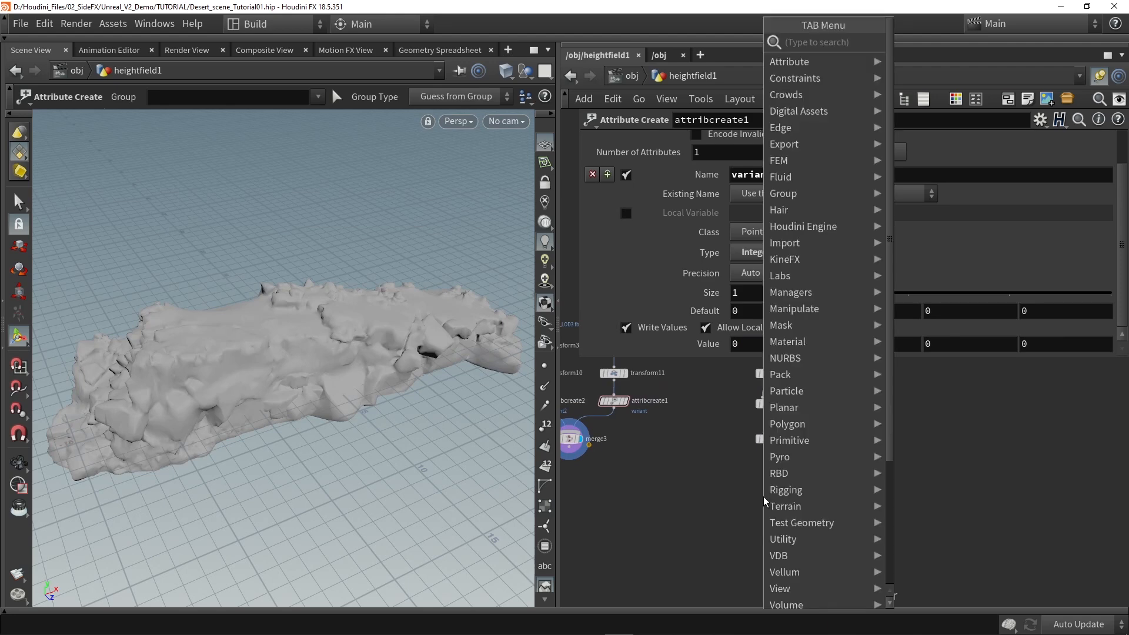
text(rand)
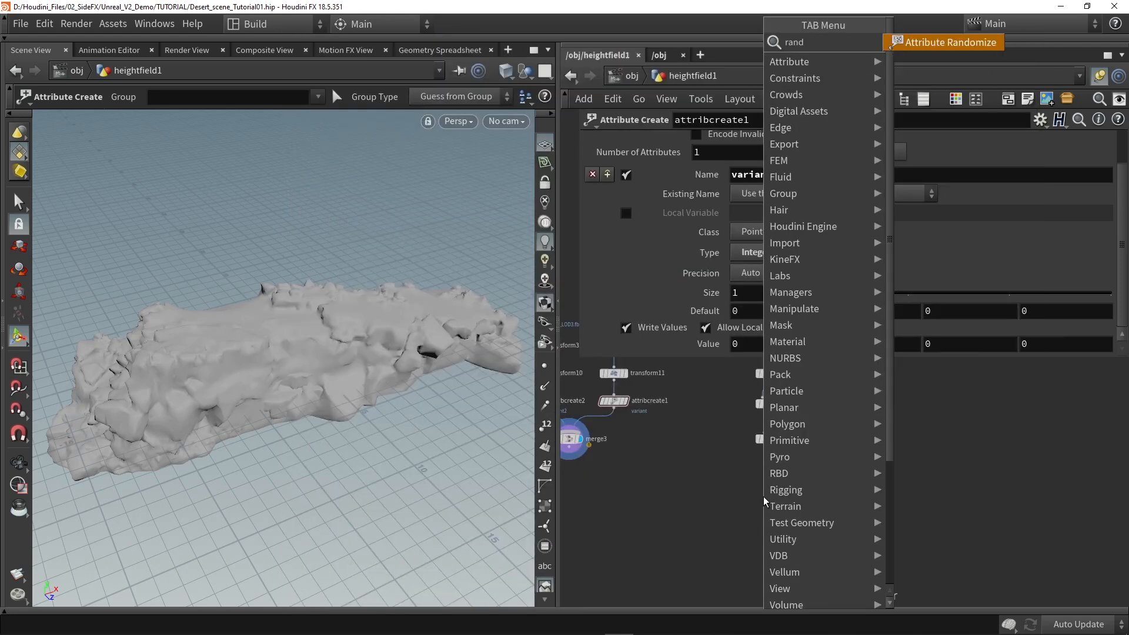
key(Return)
click(763, 496)
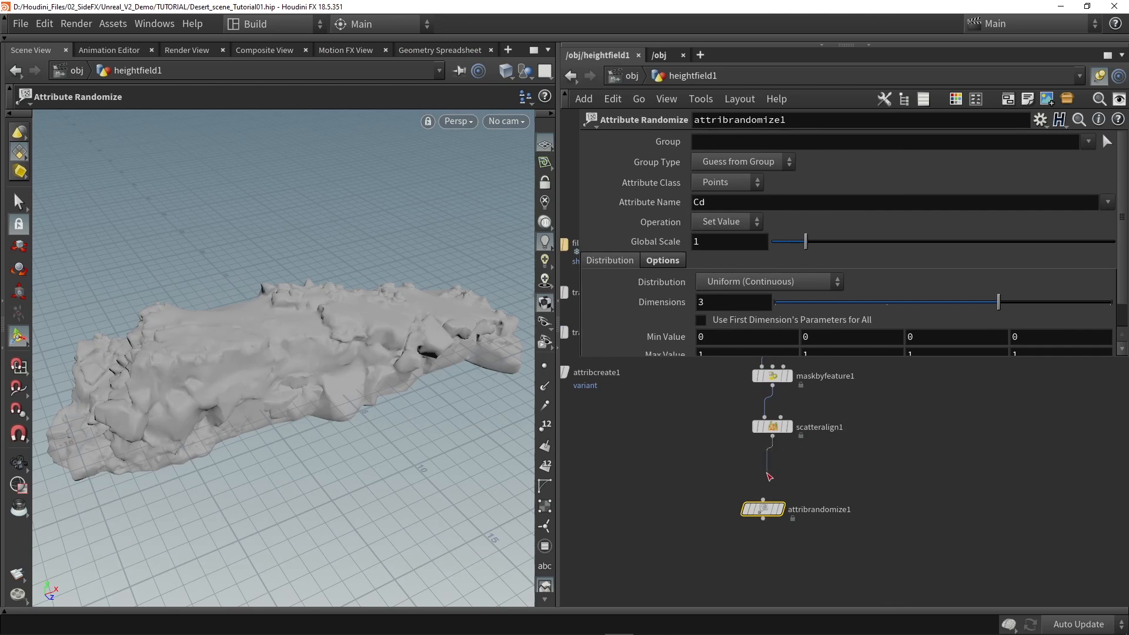
drag(764, 508, 773, 481)
middle_drag(696, 449, 631, 444)
scroll(750, 487, up, 3)
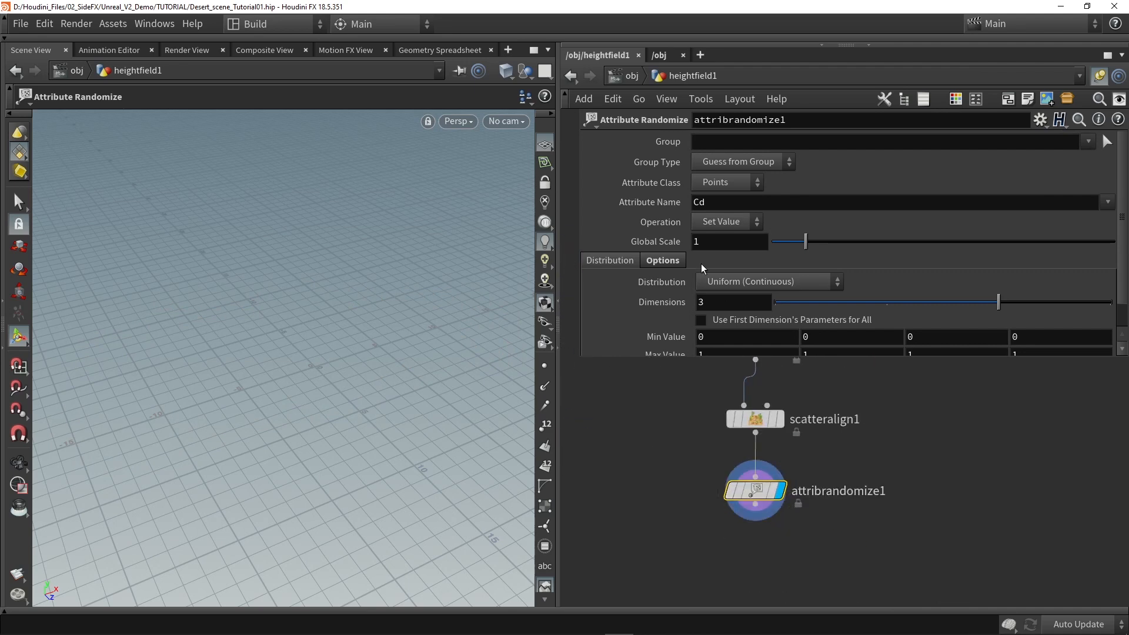
Step: Set the attribute name on attribrandomize1 to variant
scroll(666, 287, down, 1)
scroll(667, 287, down, 1)
drag(715, 177, 652, 177)
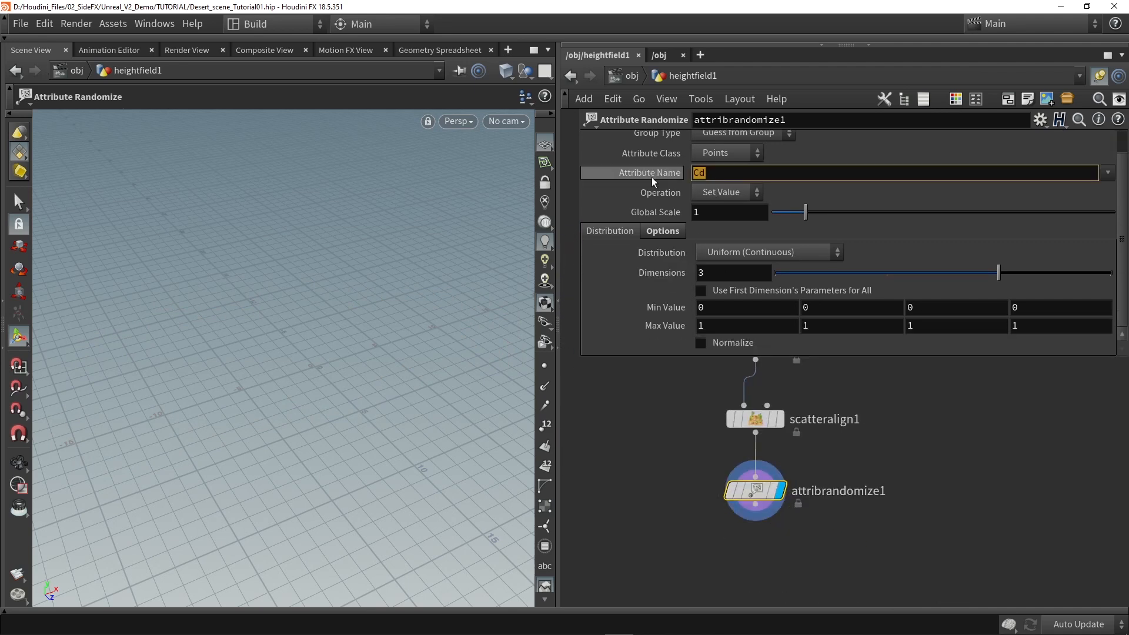
text(var)
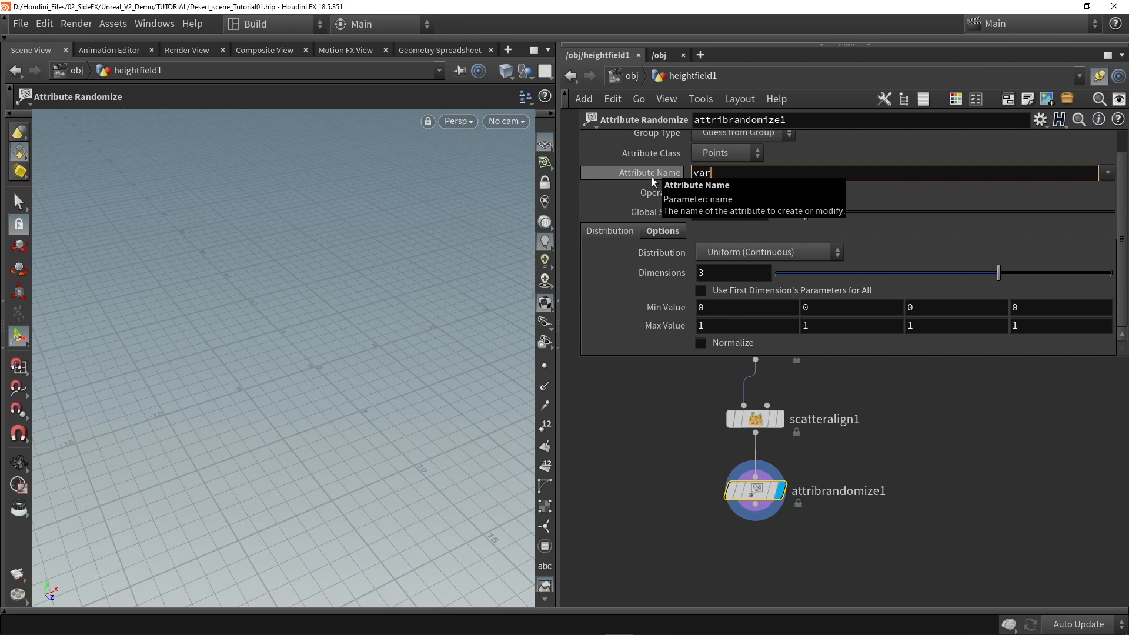
key(Return)
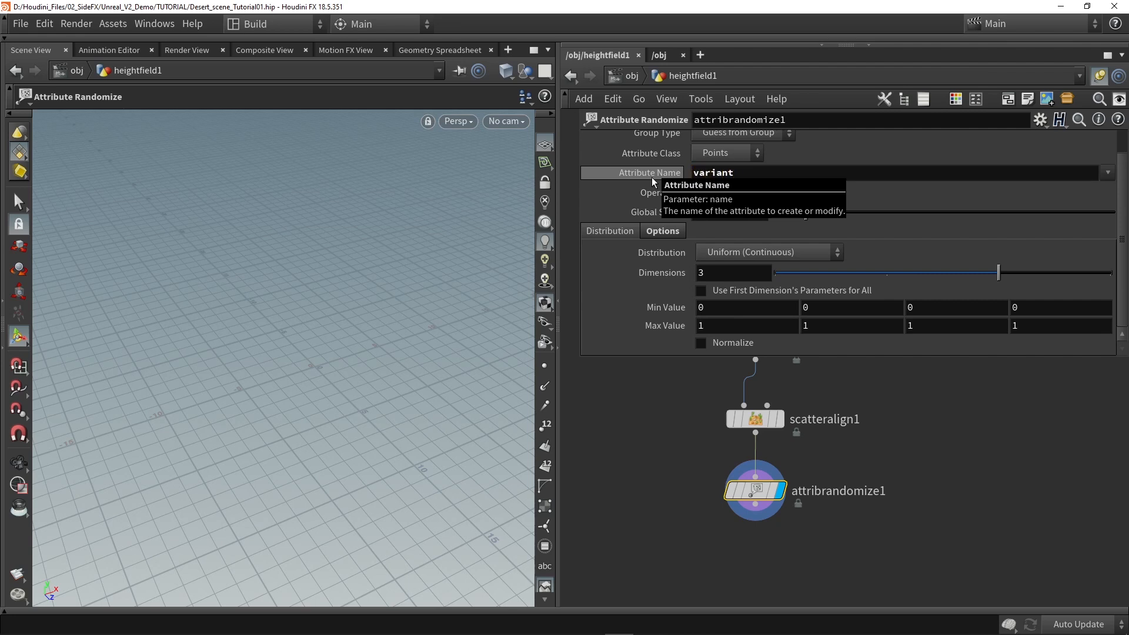
Step: Switch the randomize distribution to Uniform (Discrete) and set the first component's maximum value to 1
click(735, 256)
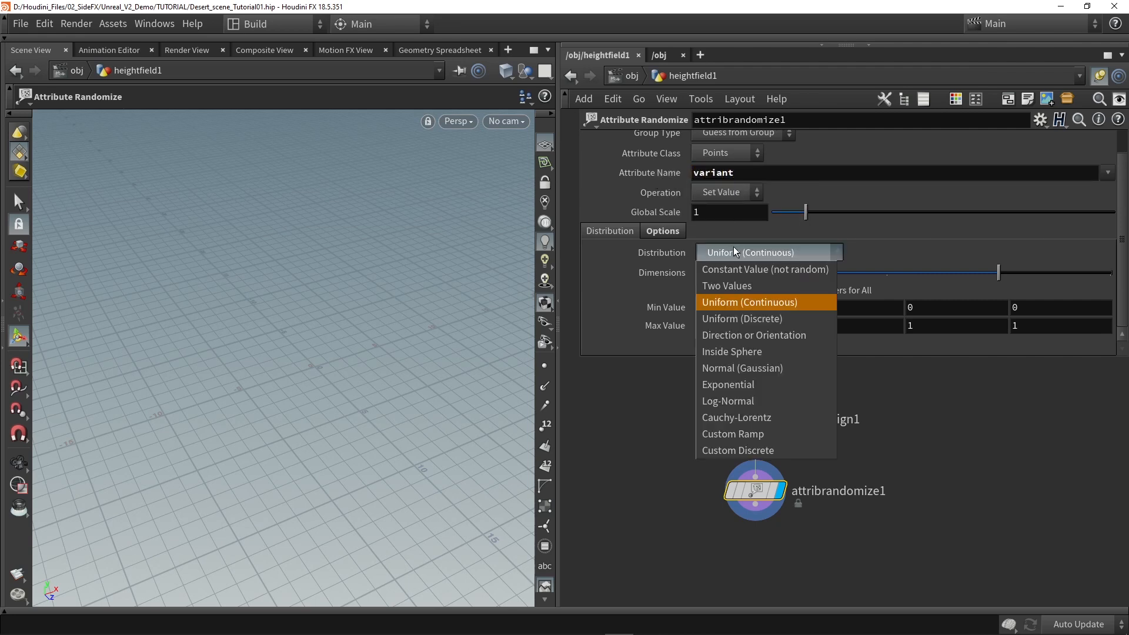
click(725, 321)
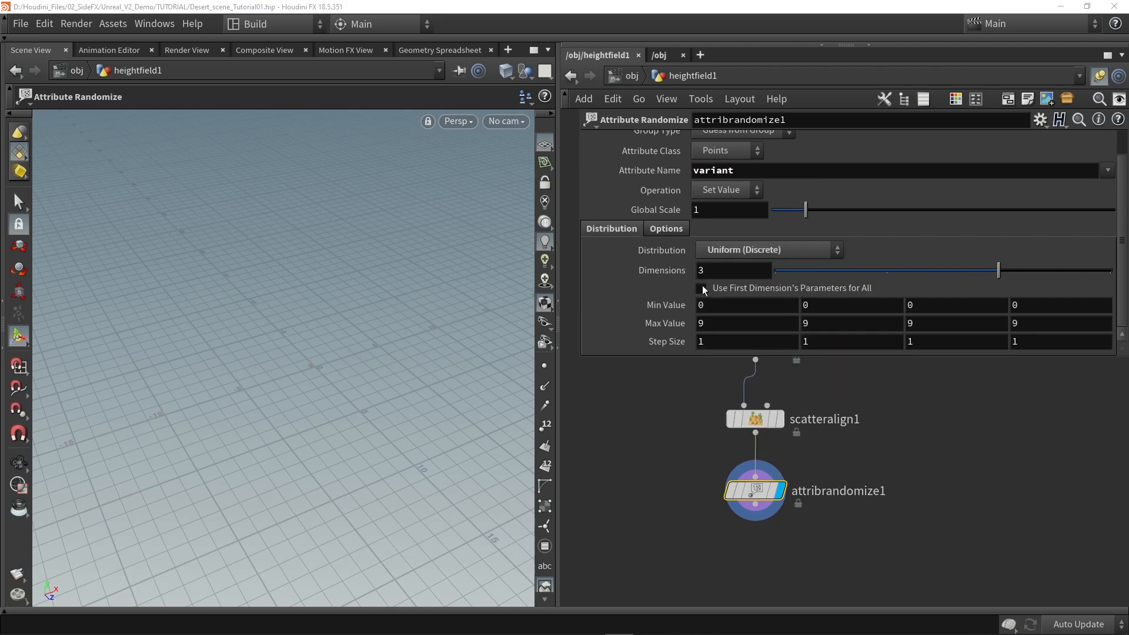
double_click(709, 324)
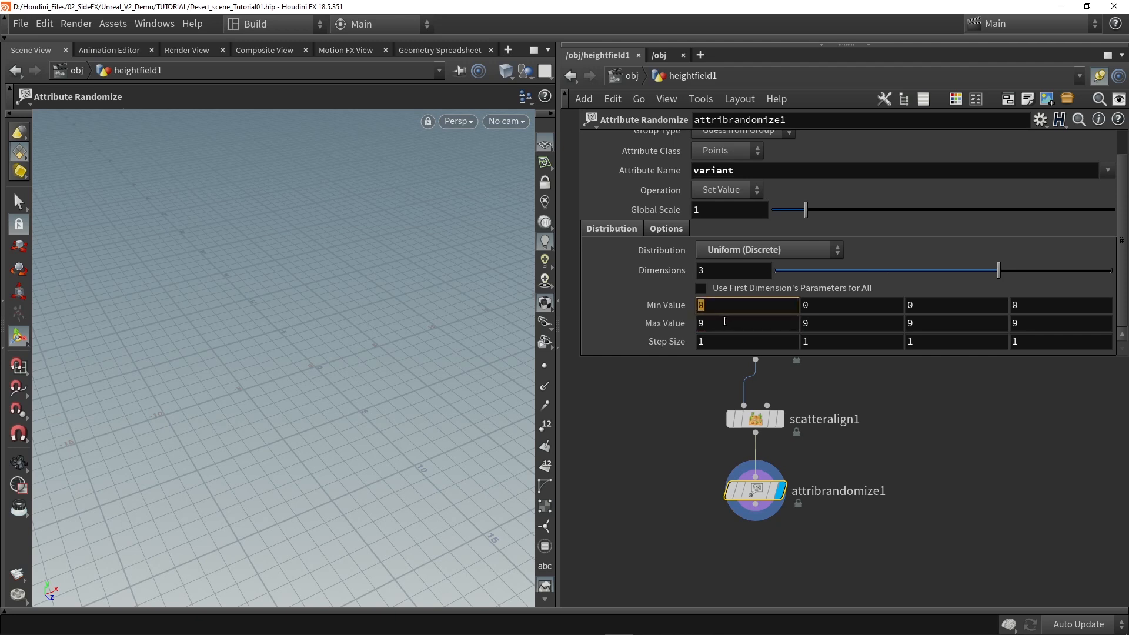
text(1)
key(Return)
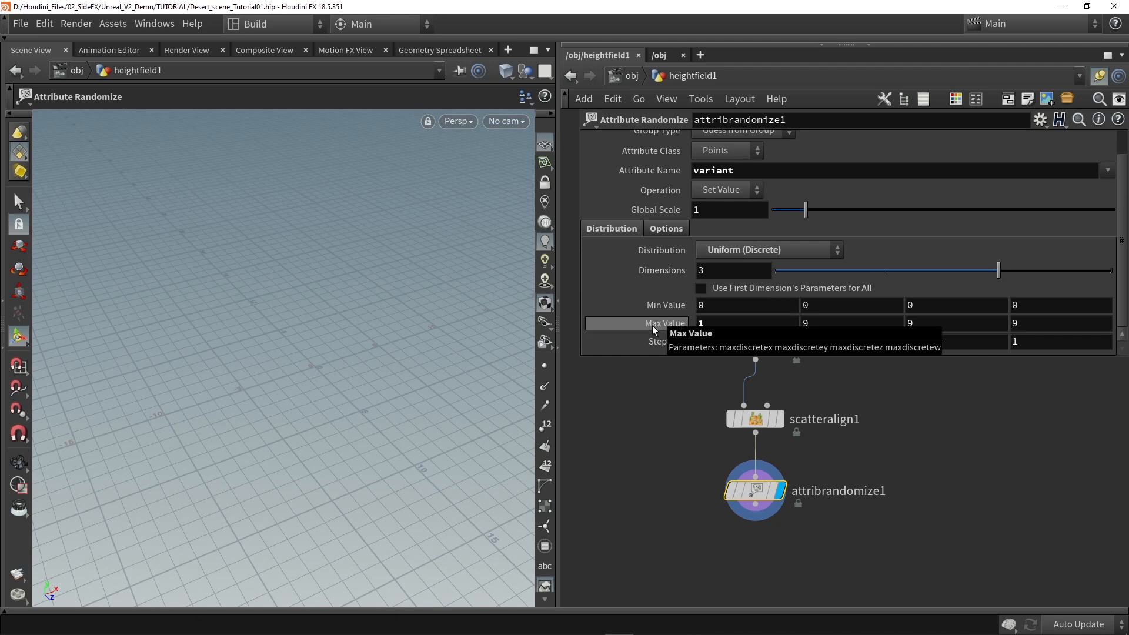
middle_drag(661, 475, 672, 445)
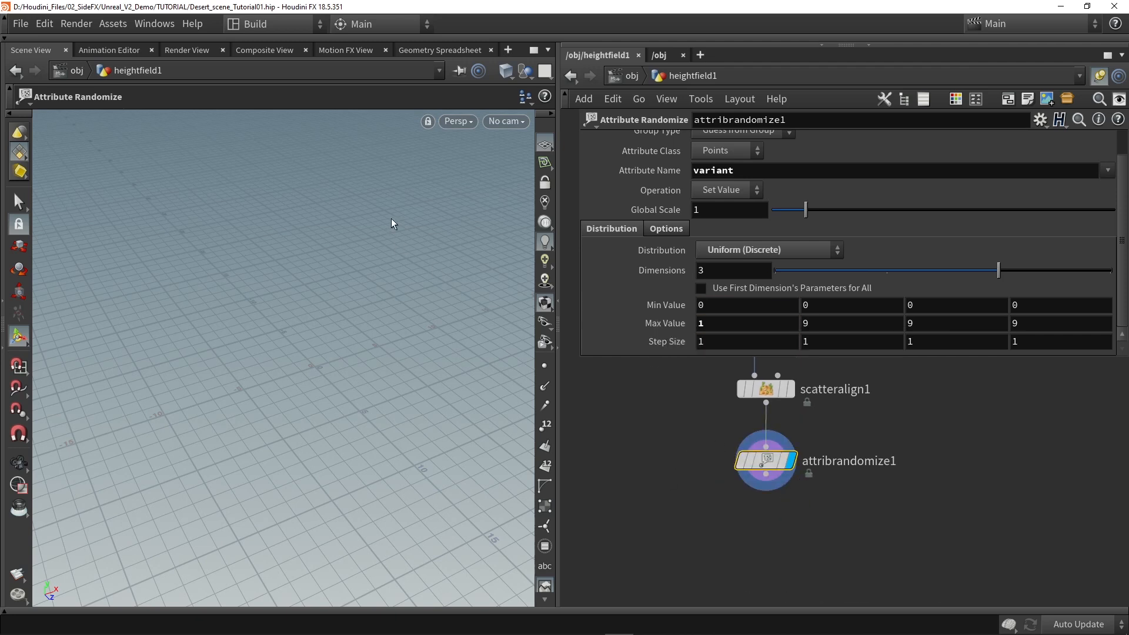
Step: Check the variant columns in the geometry spreadsheet and set the randomize node's Dimensions to 1
click(427, 53)
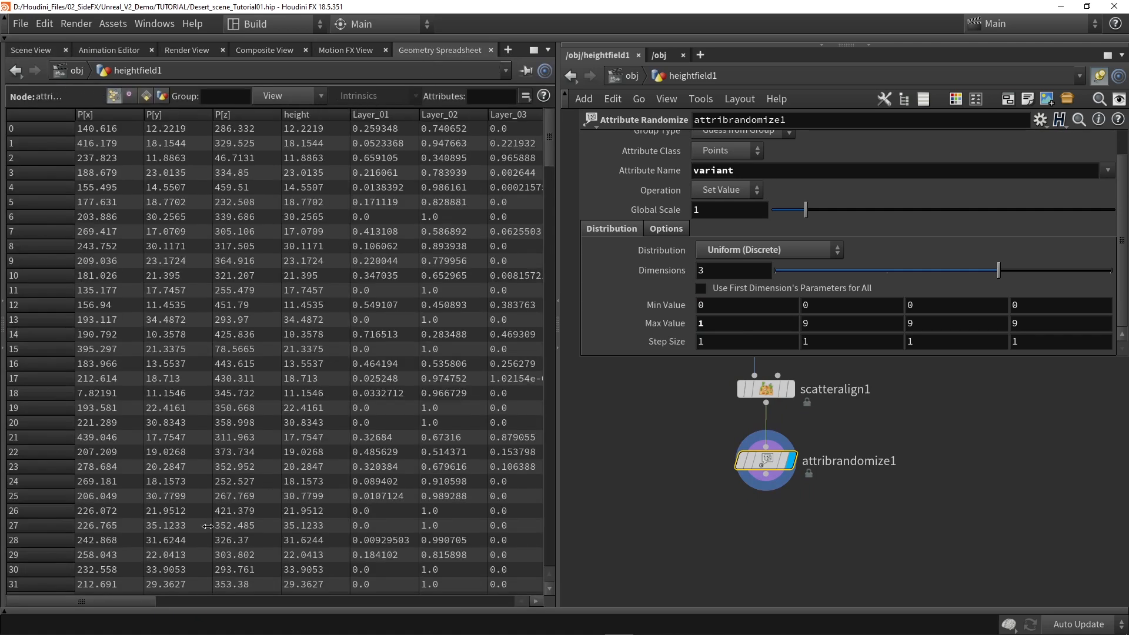
drag(118, 602, 488, 595)
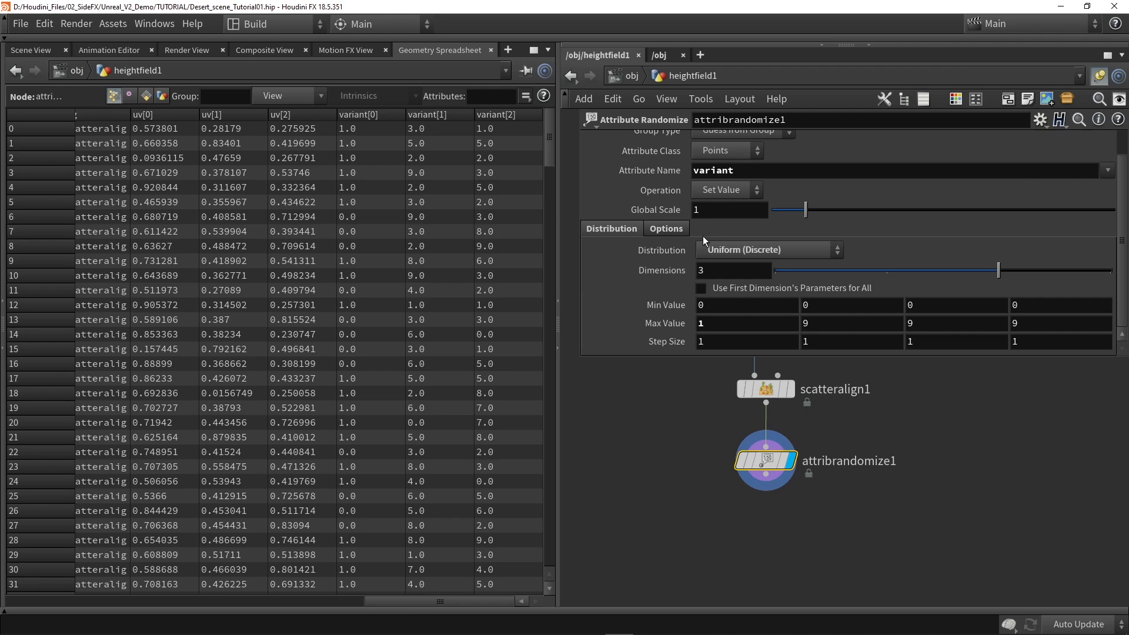
drag(708, 271, 623, 277)
text(1)
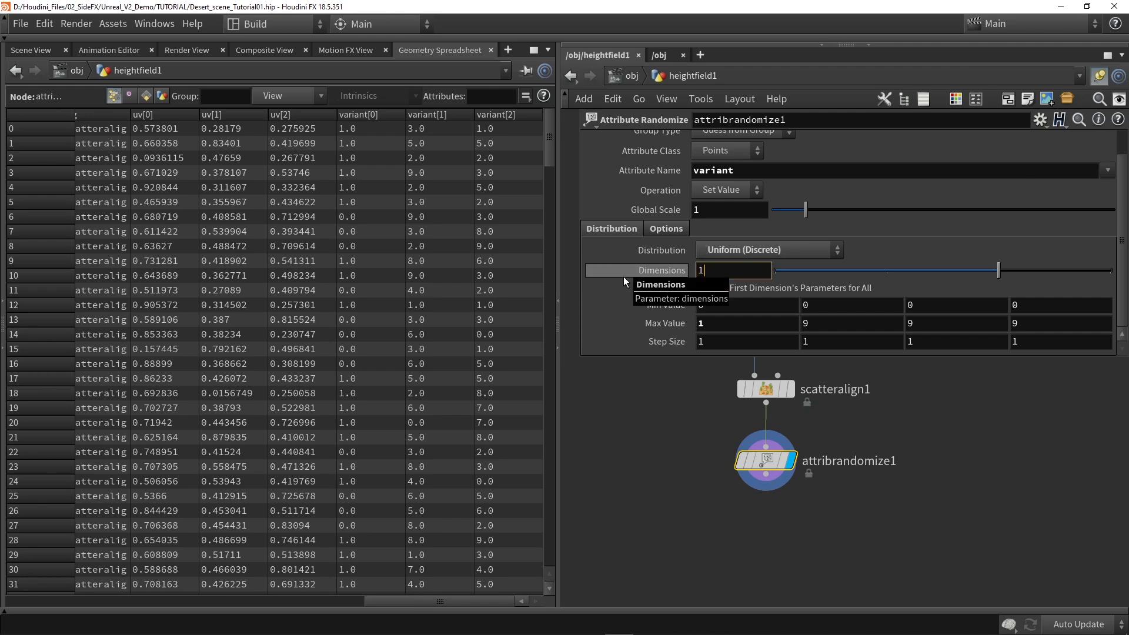
key(Return)
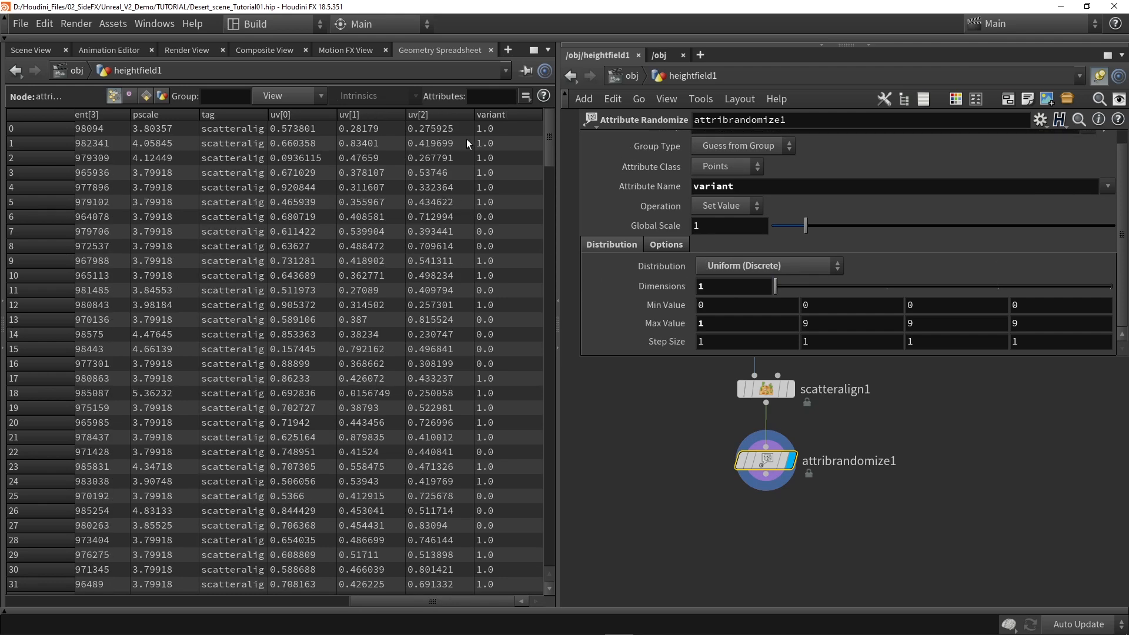
Step: Sort the spreadsheet by the variant column in both orders to check its values, and return to the 3D scene
click(494, 116)
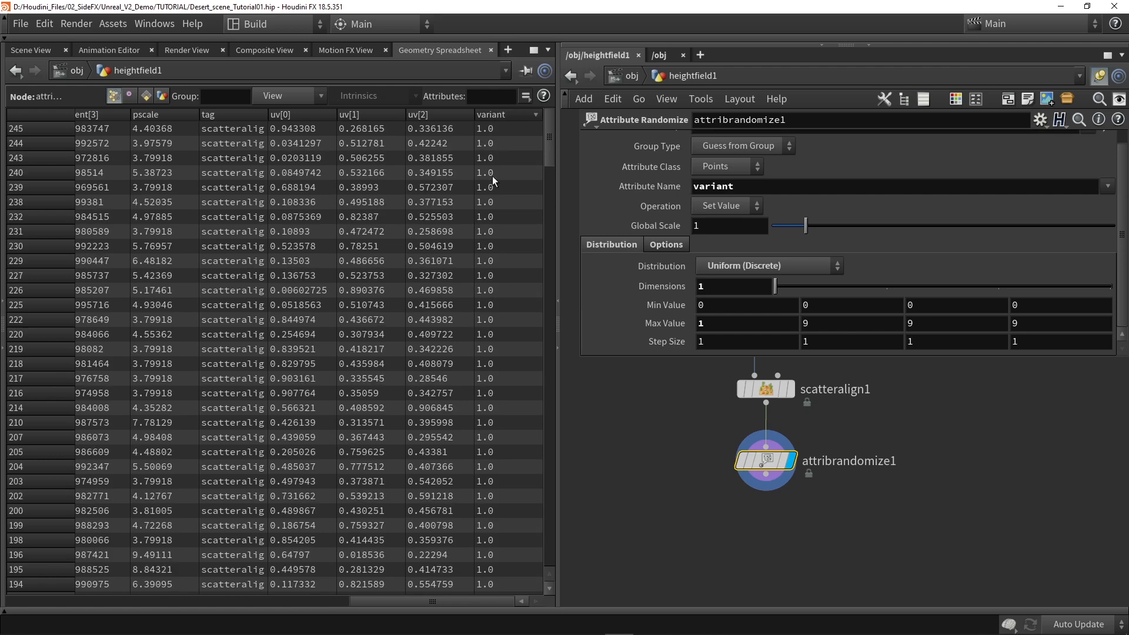
click(490, 114)
click(489, 116)
click(31, 50)
Step: Add an Attribute Cast node and wire the output of attribrandomize1 into it
click(654, 500)
middle_drag(681, 485, 651, 491)
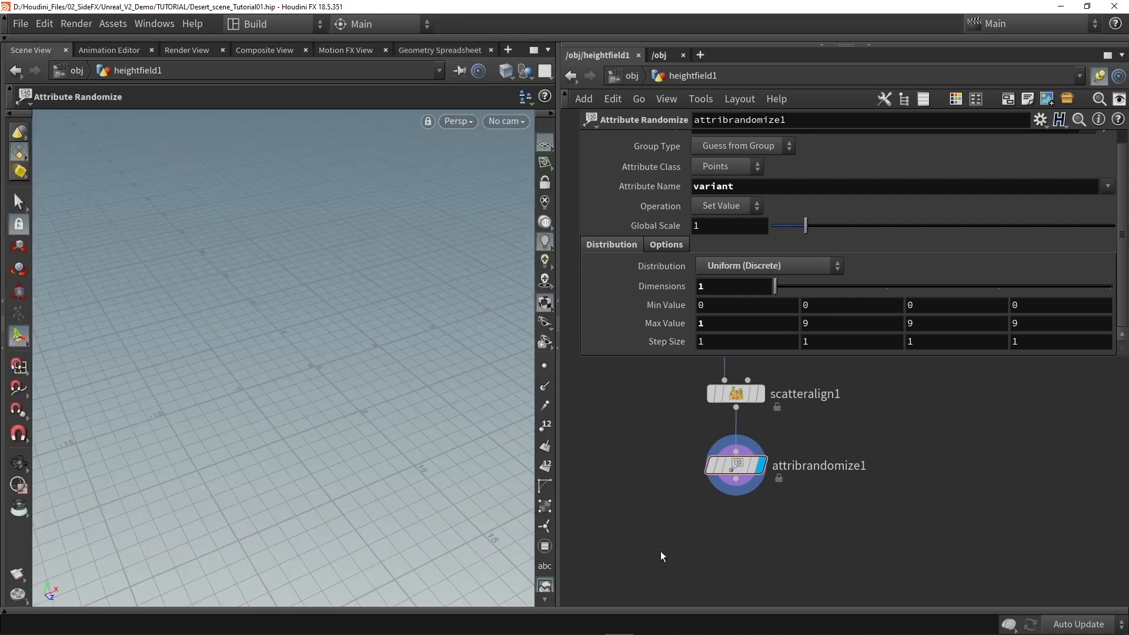
key(Tab)
text(cast)
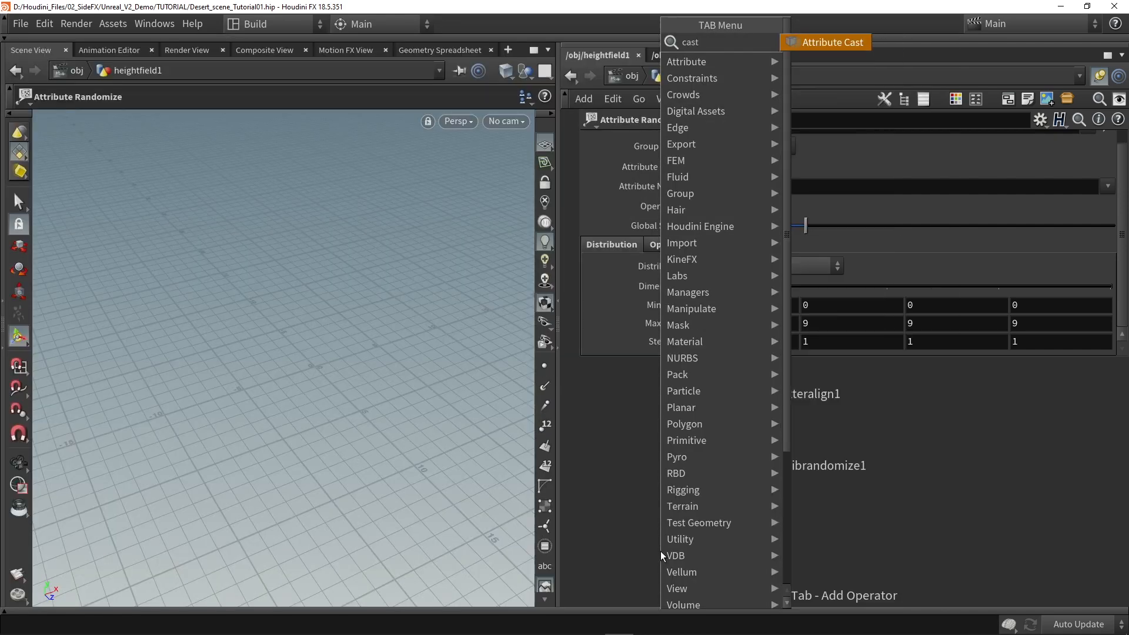
click(809, 42)
click(744, 548)
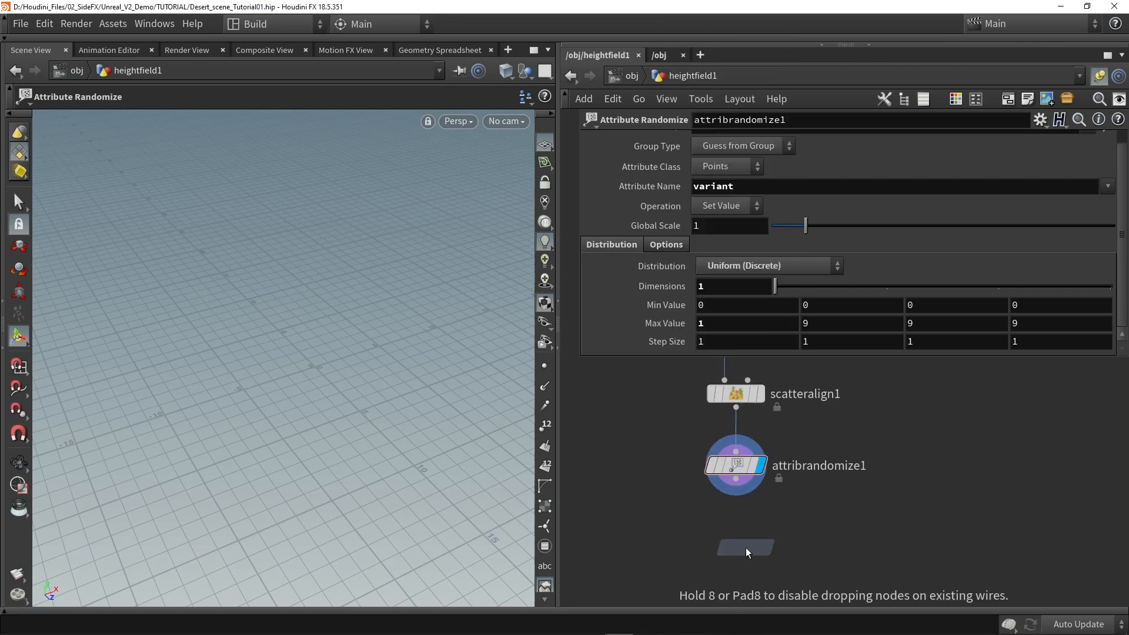
drag(735, 482, 740, 523)
Step: Cast the variant point attribute to 32-bit integer on attribcast1
click(756, 244)
text(variant)
key(Return)
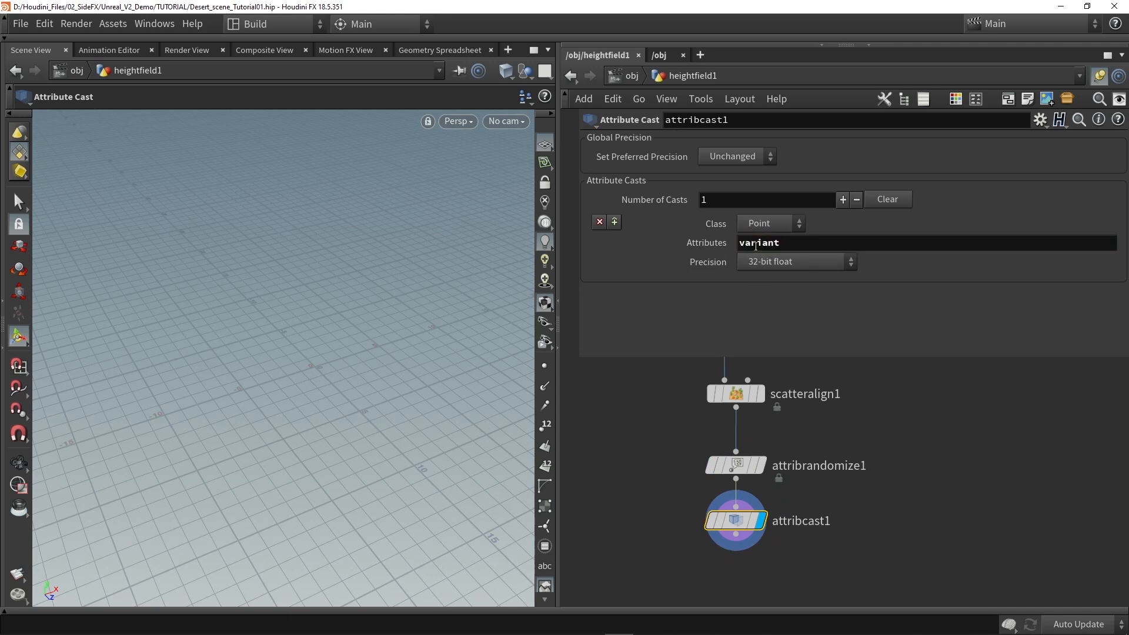
click(770, 264)
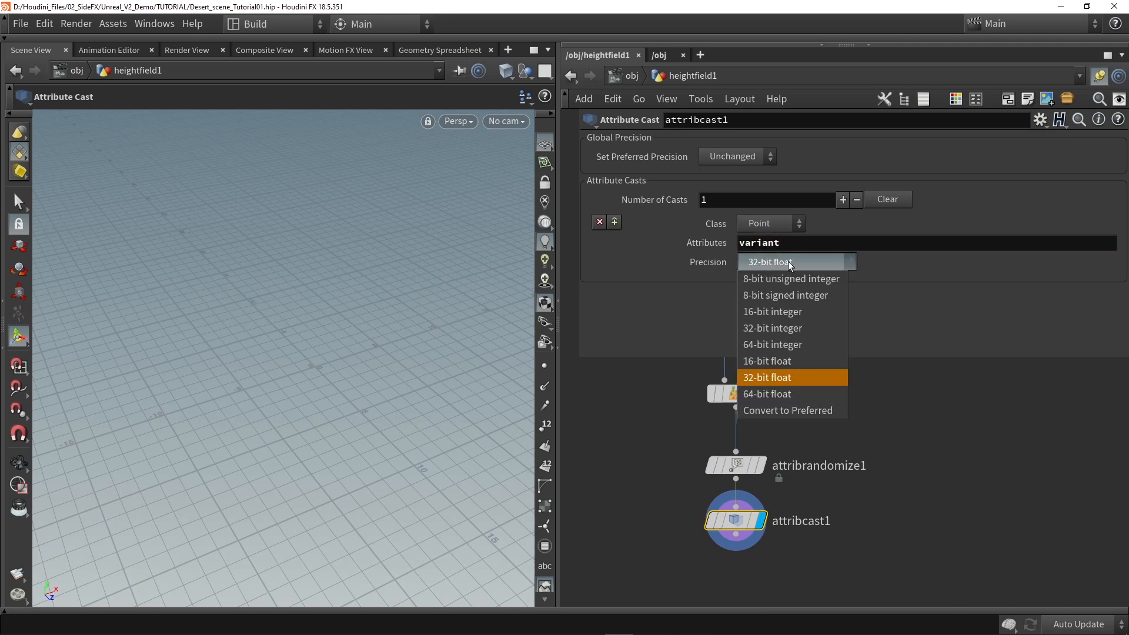
click(794, 333)
Step: Add a Copy to Points node with merge3 as its source geometry and attribcast1 as its target points
scroll(771, 473, down, 5)
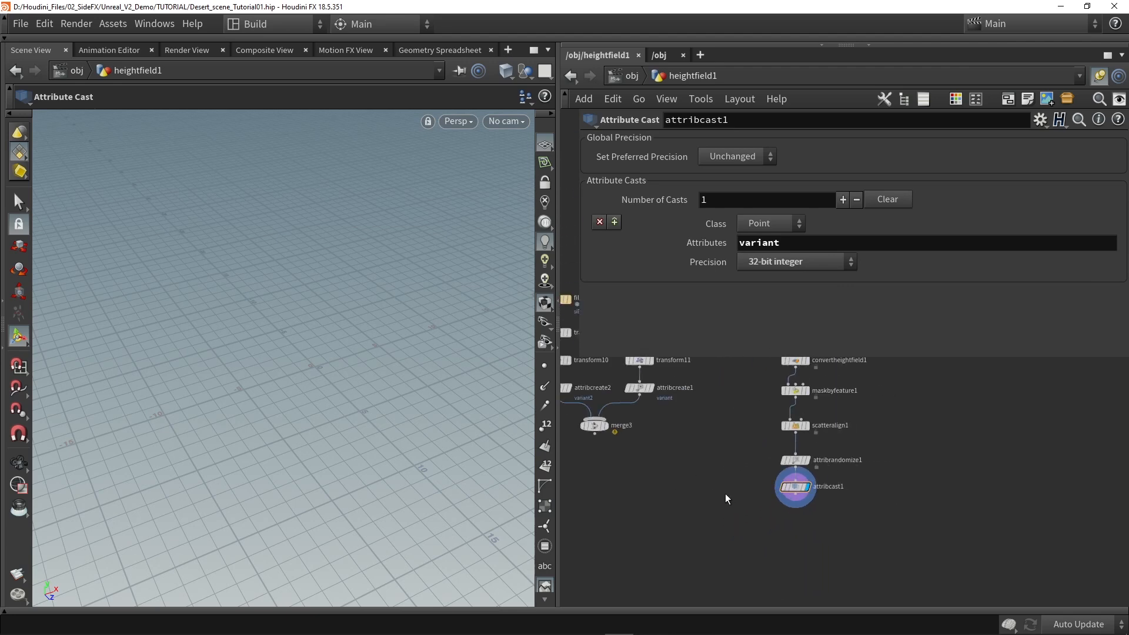
key(Tab)
text(copy)
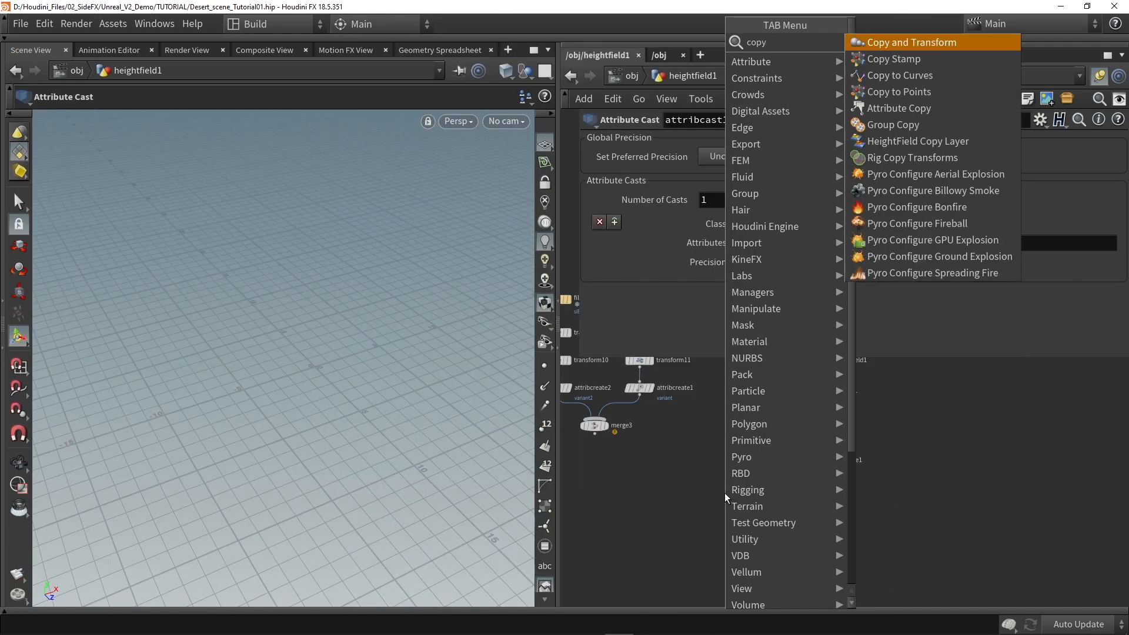
click(916, 101)
click(691, 538)
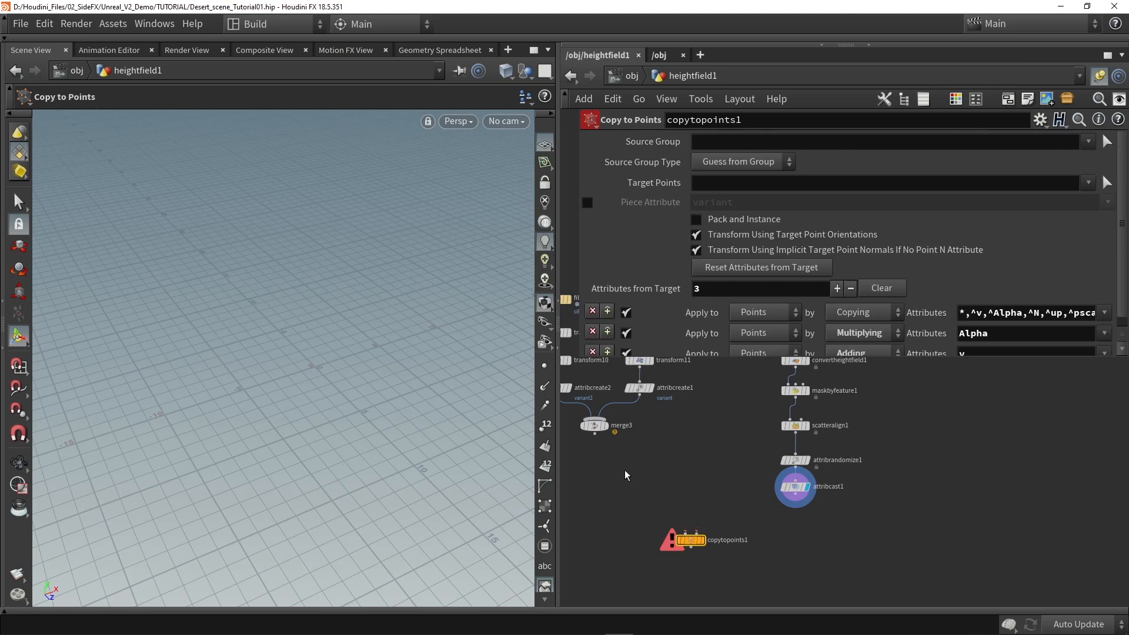
drag(589, 435, 694, 527)
drag(800, 502, 701, 533)
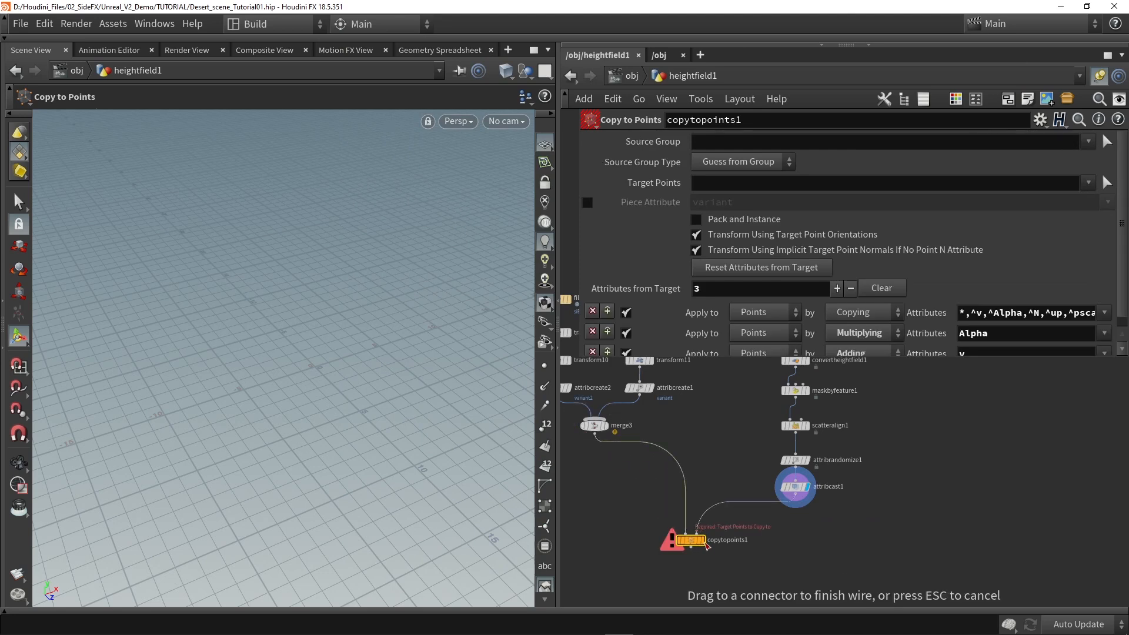
drag(705, 544, 698, 534)
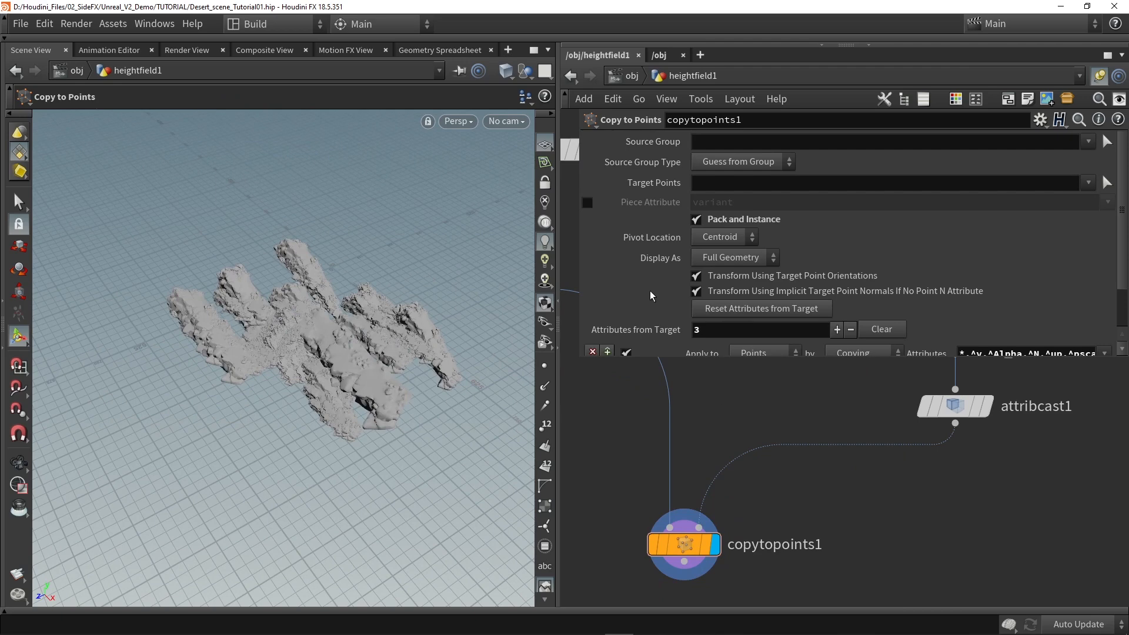
Step: With Pack and Instance enabled on copytopoints1, turn on the variant Piece Attribute and inspect the copied rocks up close
click(587, 202)
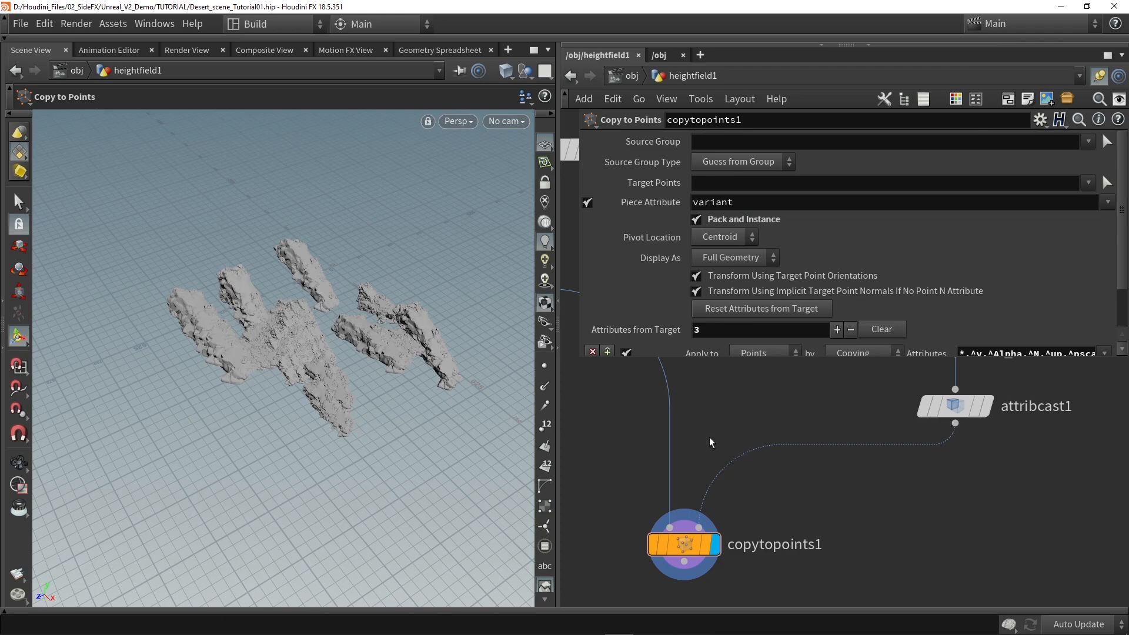
key(Escape)
drag(403, 396, 376, 367)
Step: Turn off the pscale Radius Attribute on scatteralign1, comparing the rock sizes with it on and off
scroll(714, 471, down, 6)
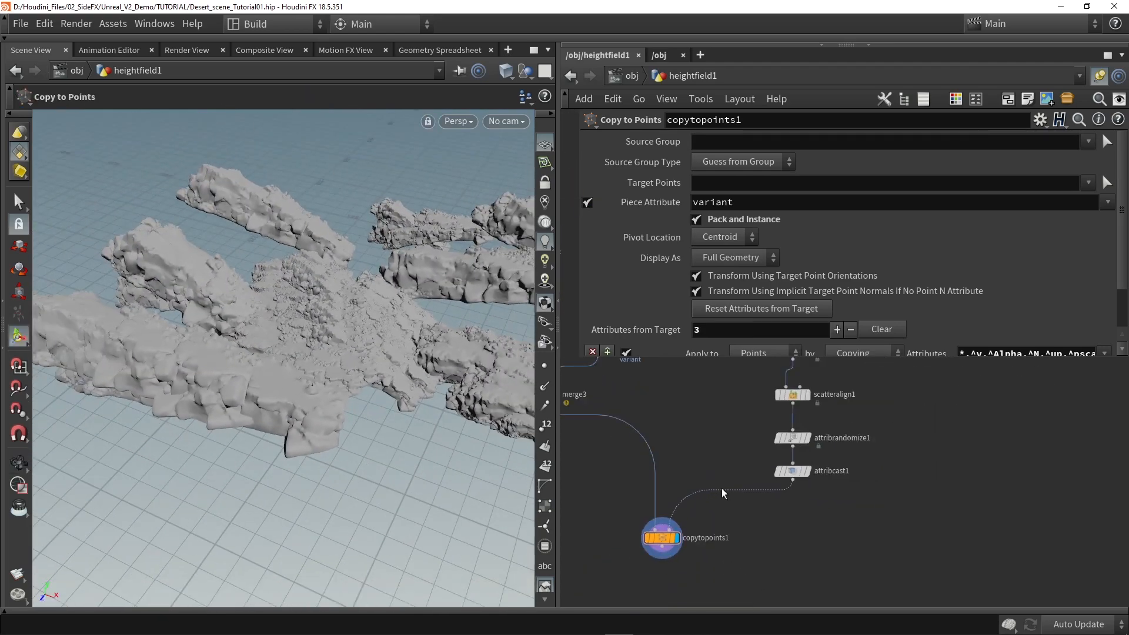
scroll(714, 473, up, 5)
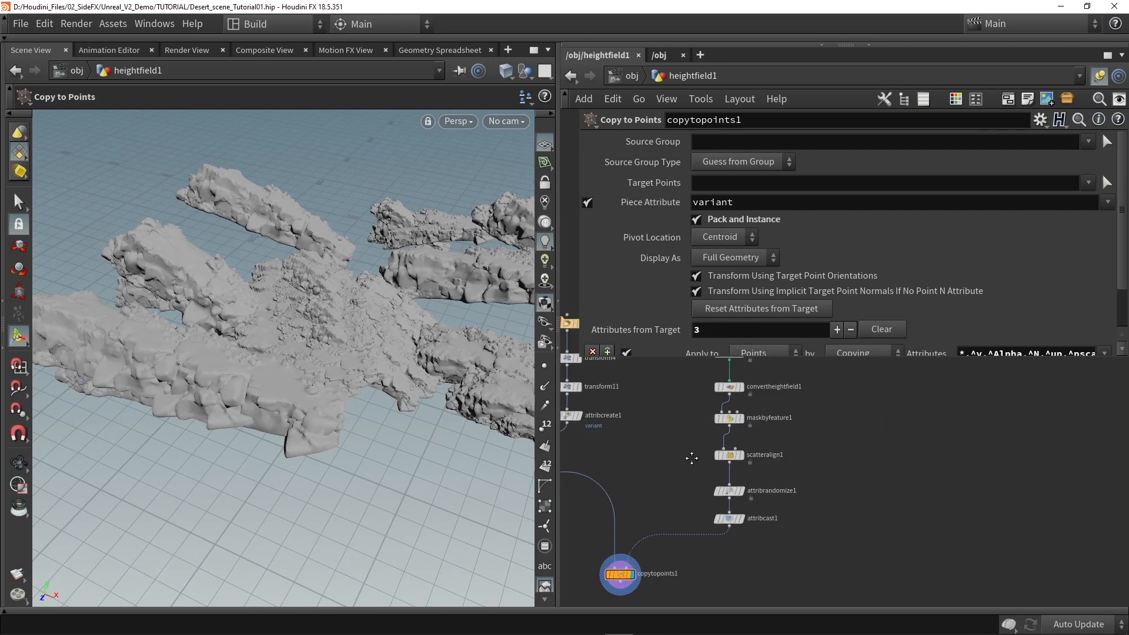
click(714, 473)
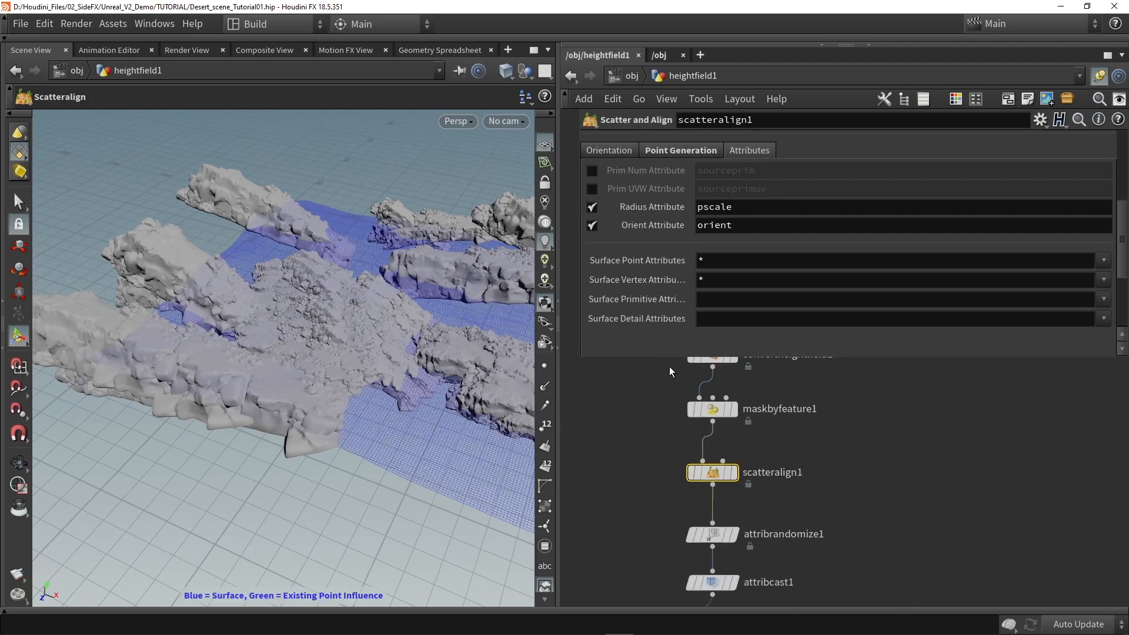
click(592, 207)
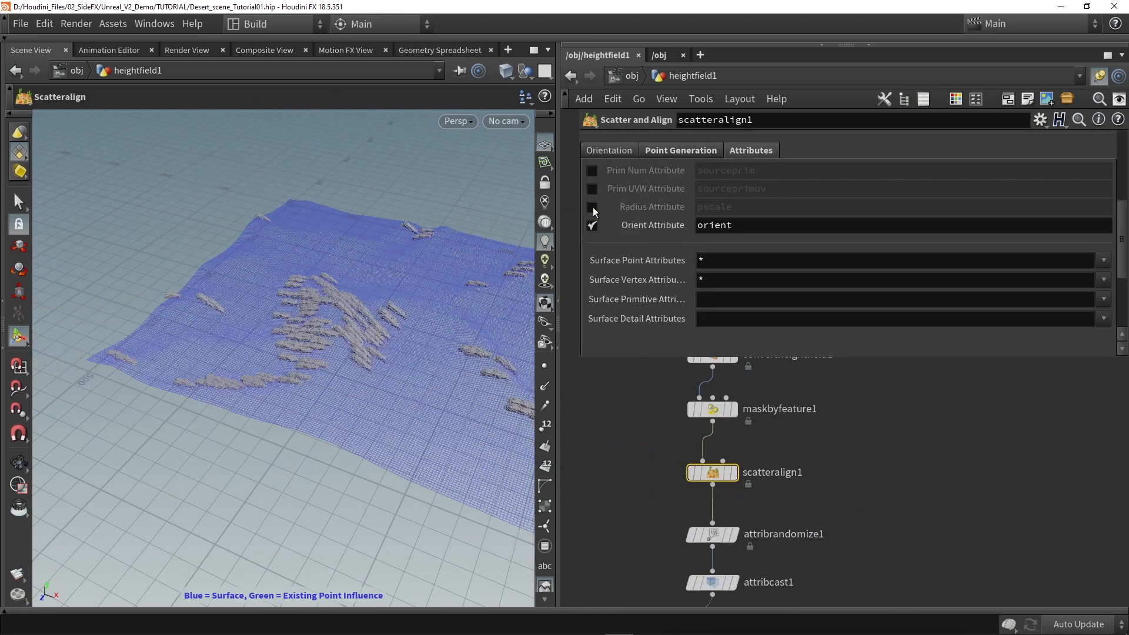
click(592, 207)
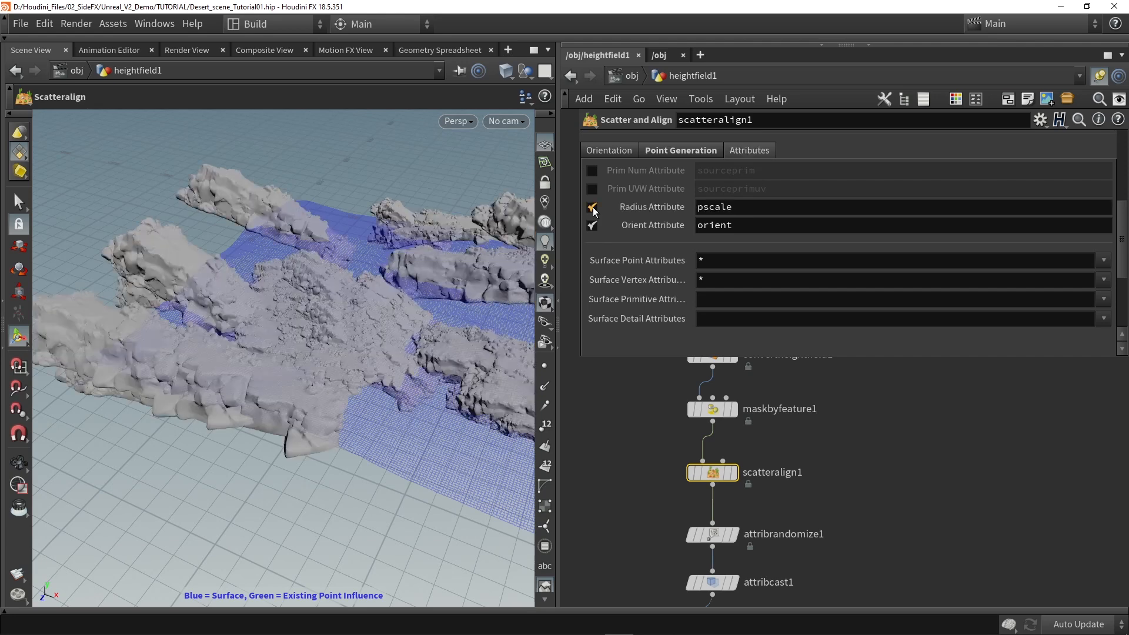
click(592, 207)
click(592, 207)
click(592, 207)
click(592, 207)
click(592, 207)
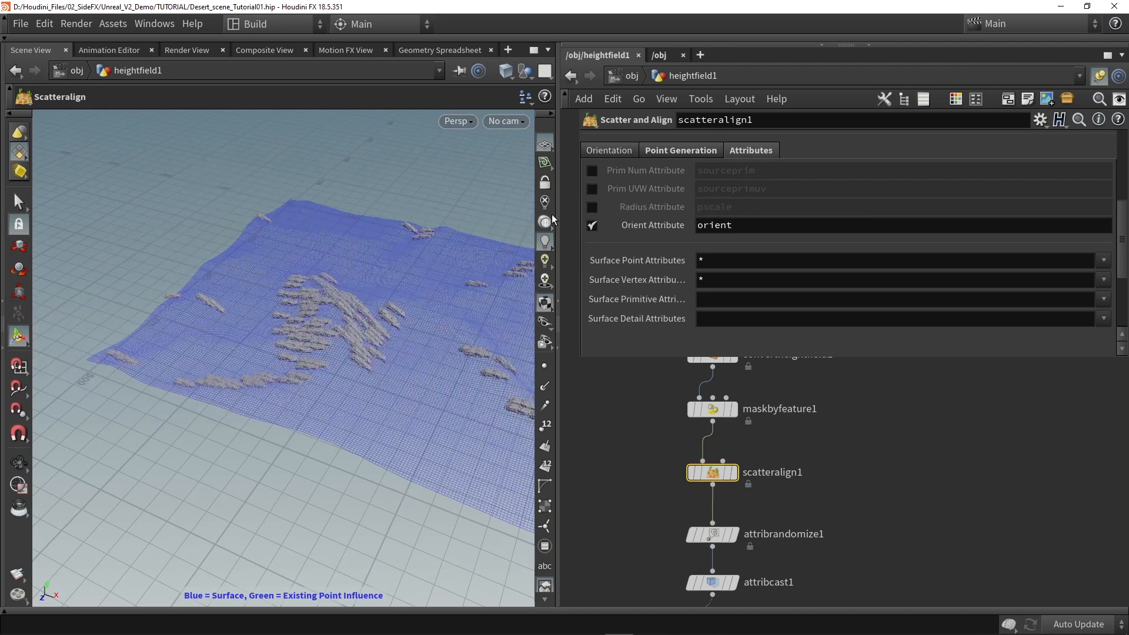
Step: Set scatteralign1's Target Forward Vector to Y and inspect how the copied rocks align on the slopes
alt+drag(441, 267, 416, 297)
alt+right_drag(362, 297, 378, 351)
alt+drag(378, 351, 315, 213)
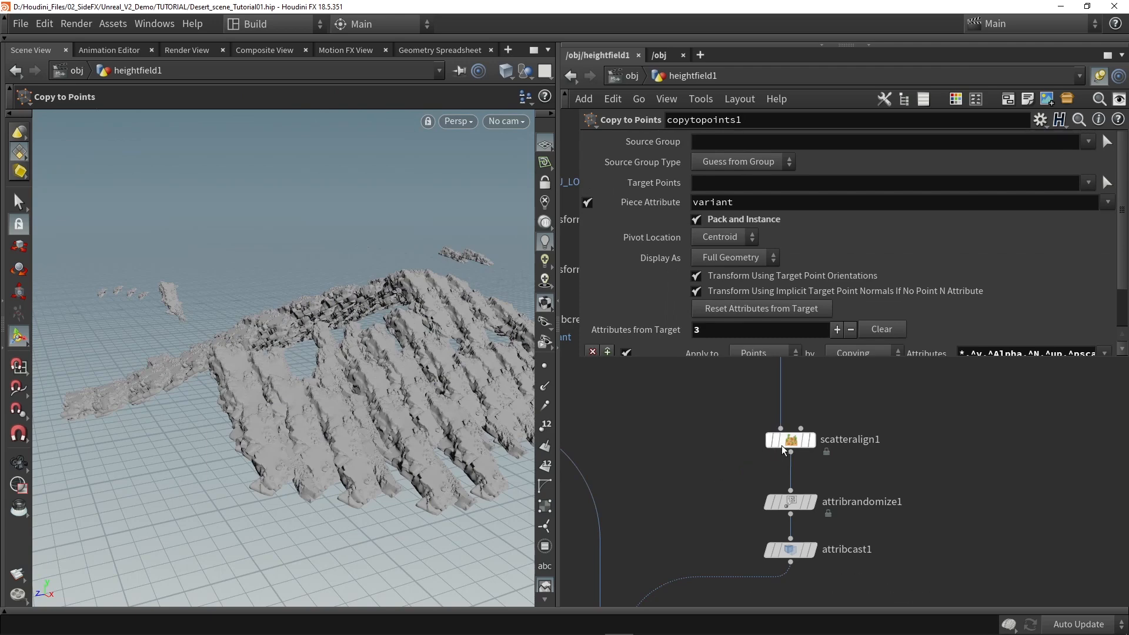
click(803, 445)
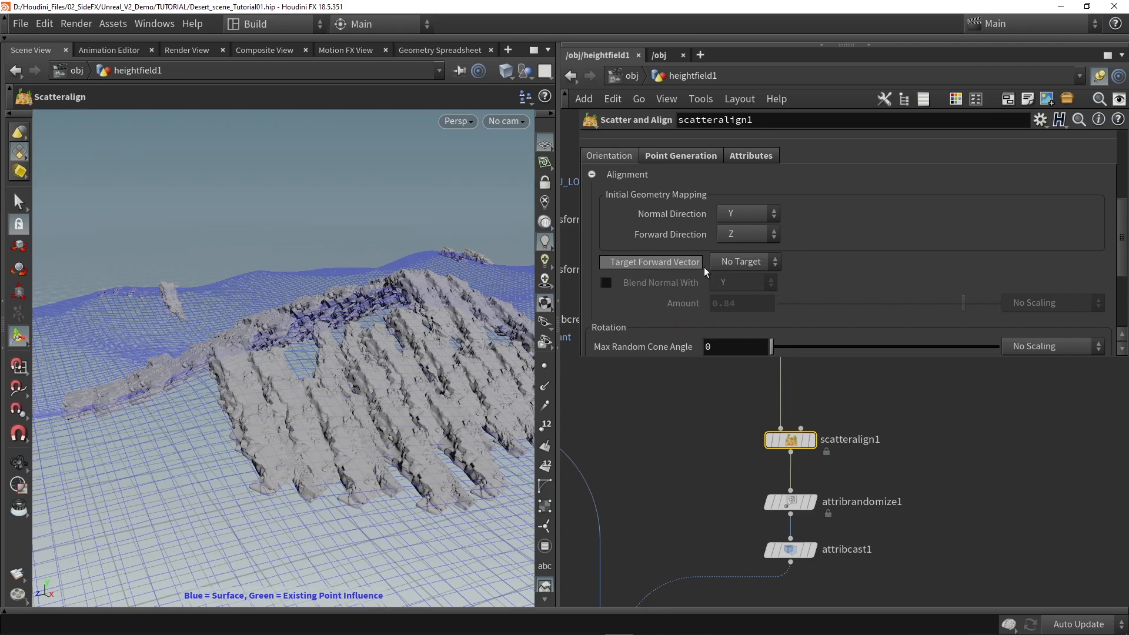
click(743, 320)
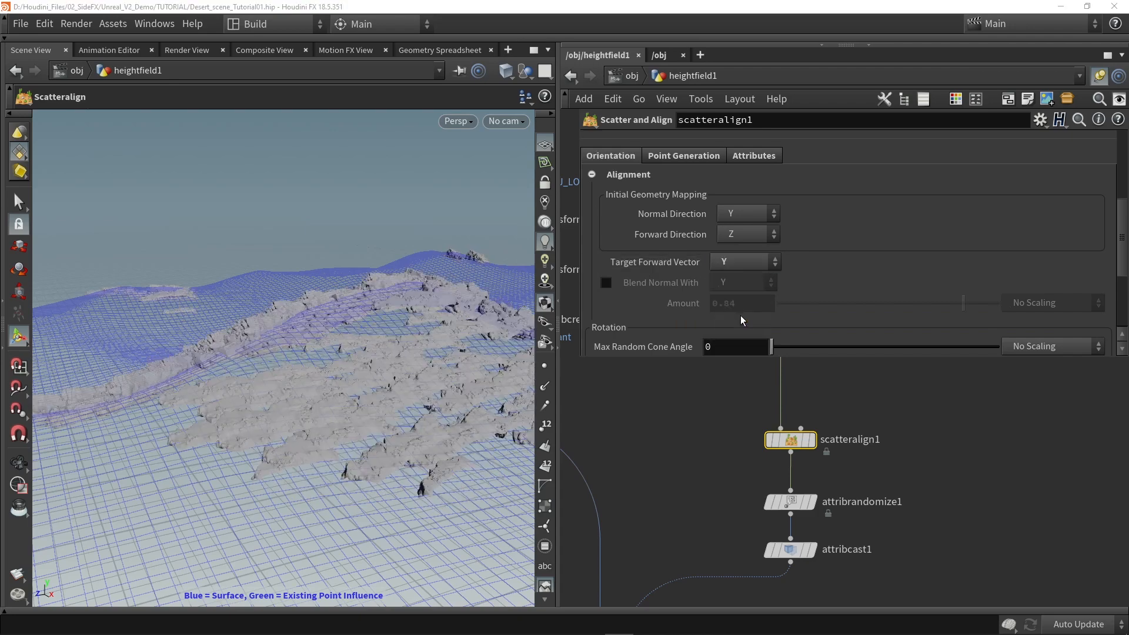
alt+drag(360, 334, 430, 347)
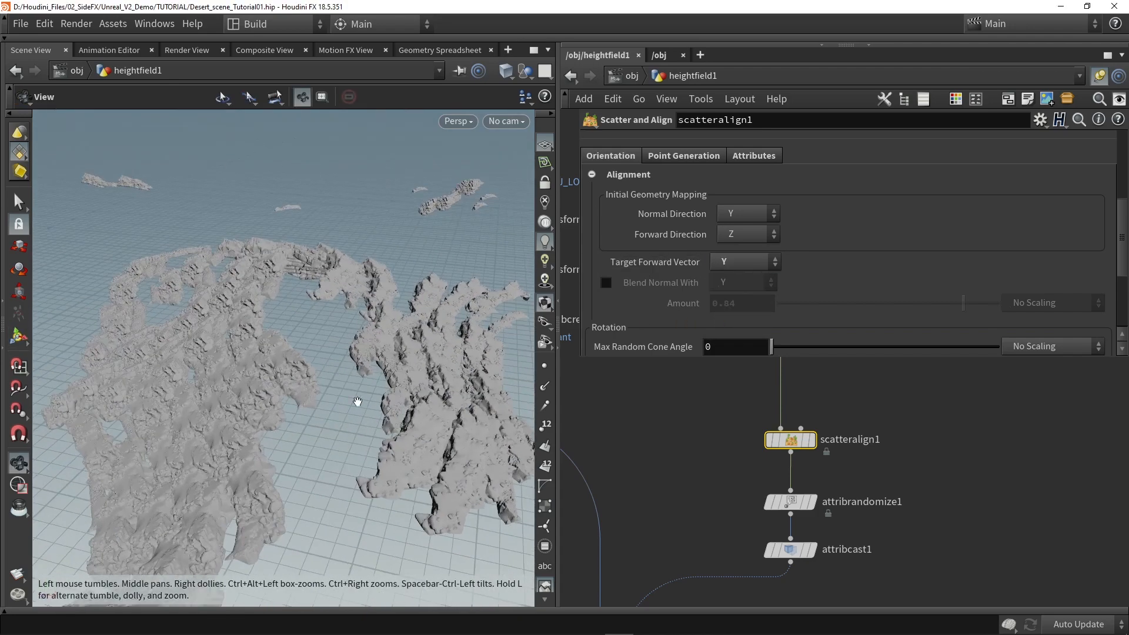
alt+right_drag(368, 400, 321, 403)
alt+drag(320, 404, 370, 330)
key(Return)
Step: Set scatteralign1's Offset Angle for rotation around the normal to 180
scroll(825, 245, down, 3)
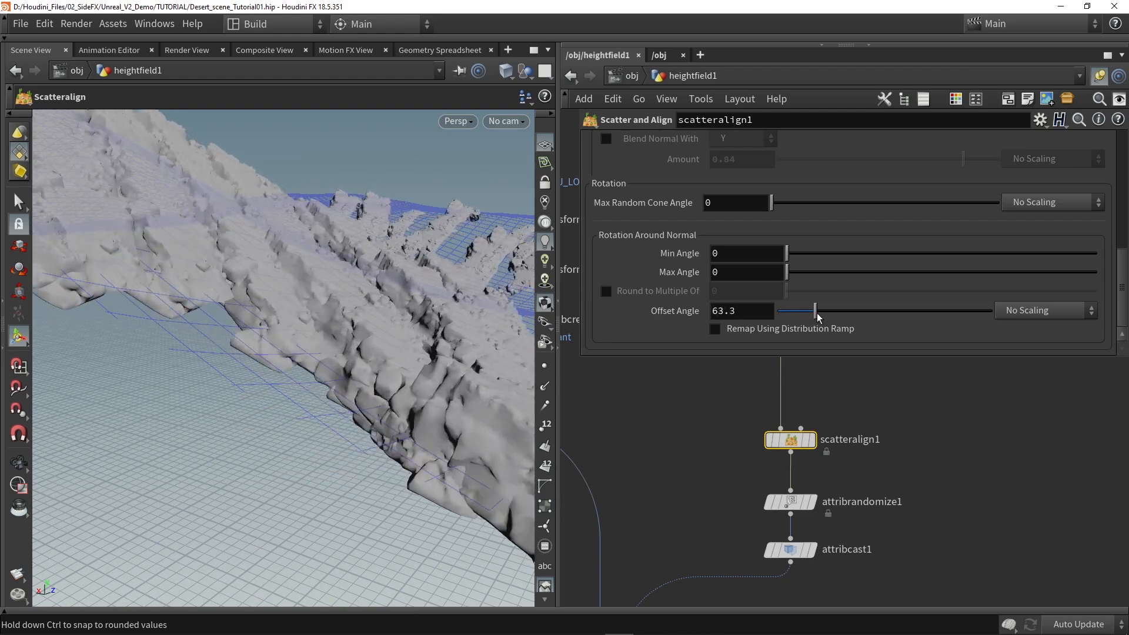
drag(850, 318, 878, 318)
key(Escape)
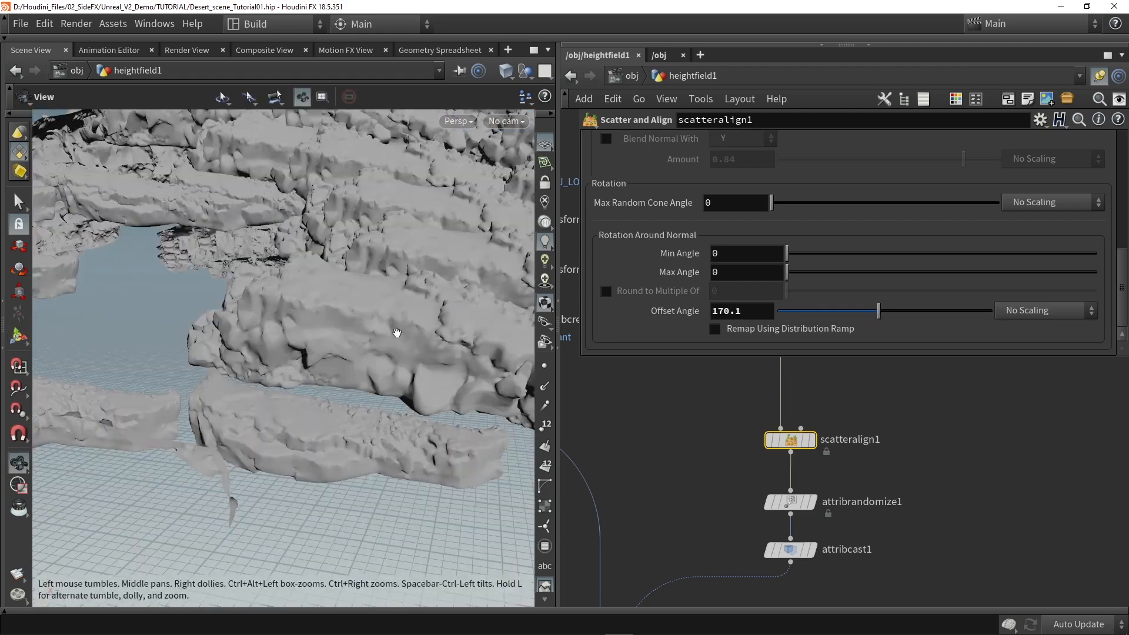
key(Return)
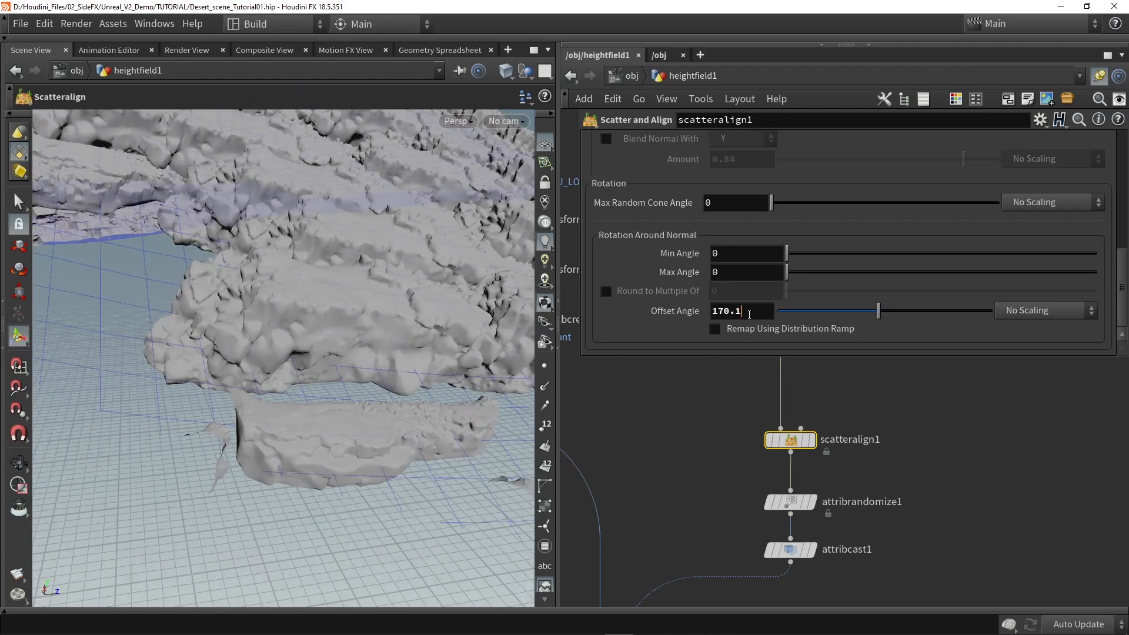
text(180)
key(Return)
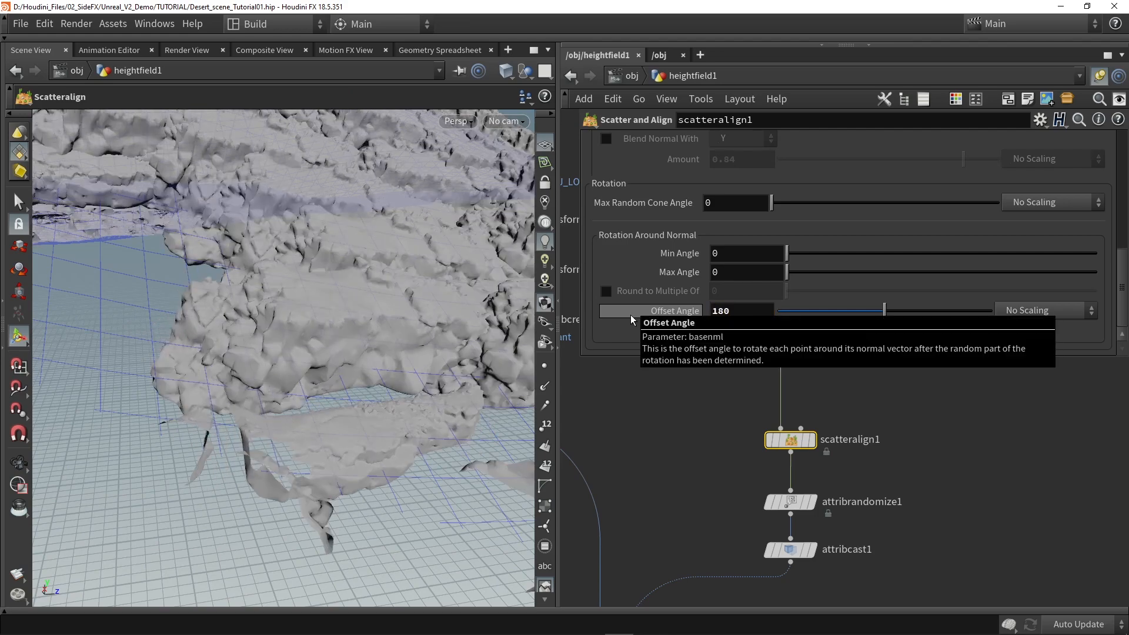
Step: Examine the orientation of the rotated rocks across the slope from several angles and distances
key(Escape)
drag(317, 324, 184, 328)
scroll(200, 323, down, 5)
scroll(202, 322, up, 2)
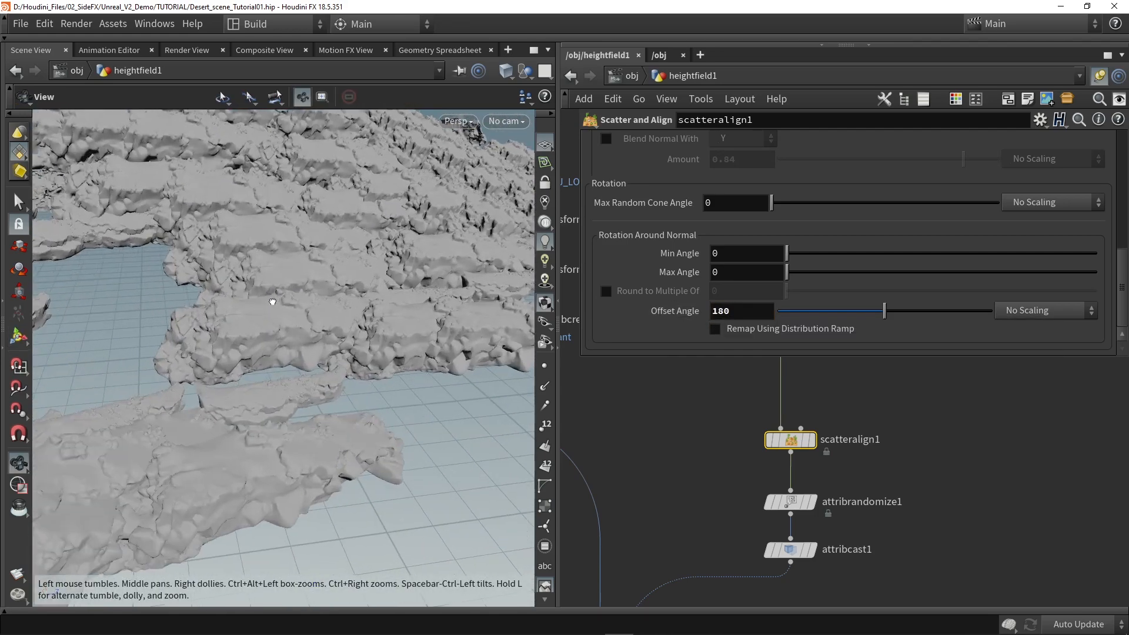
drag(278, 302, 175, 290)
scroll(169, 289, down, 5)
key(Return)
drag(344, 205, 341, 261)
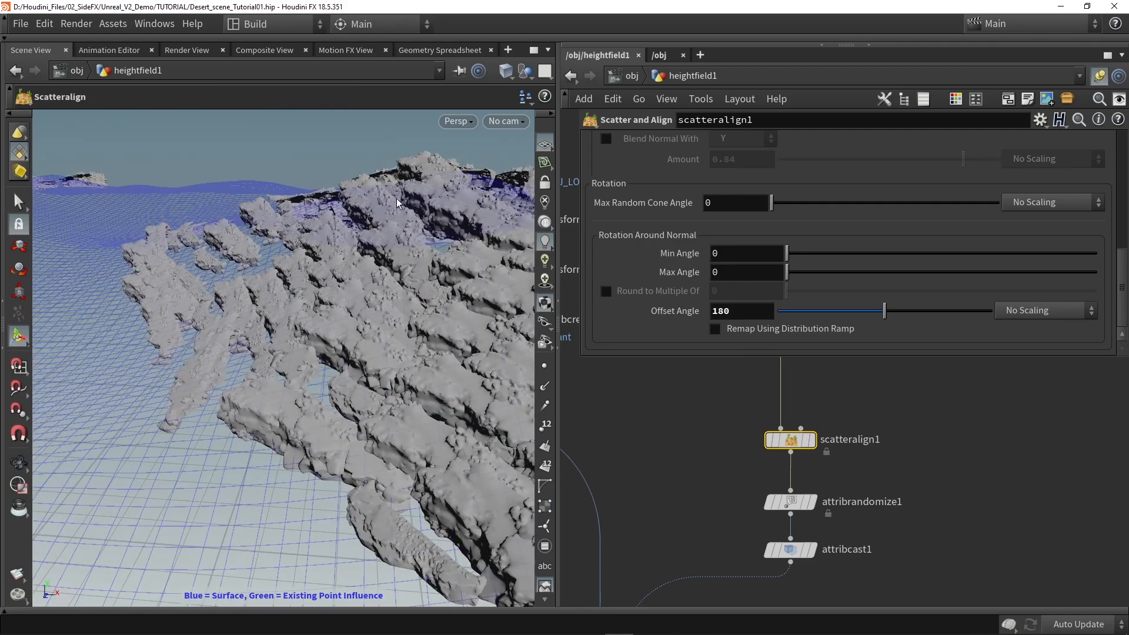
alt+drag(390, 148, 390, 227)
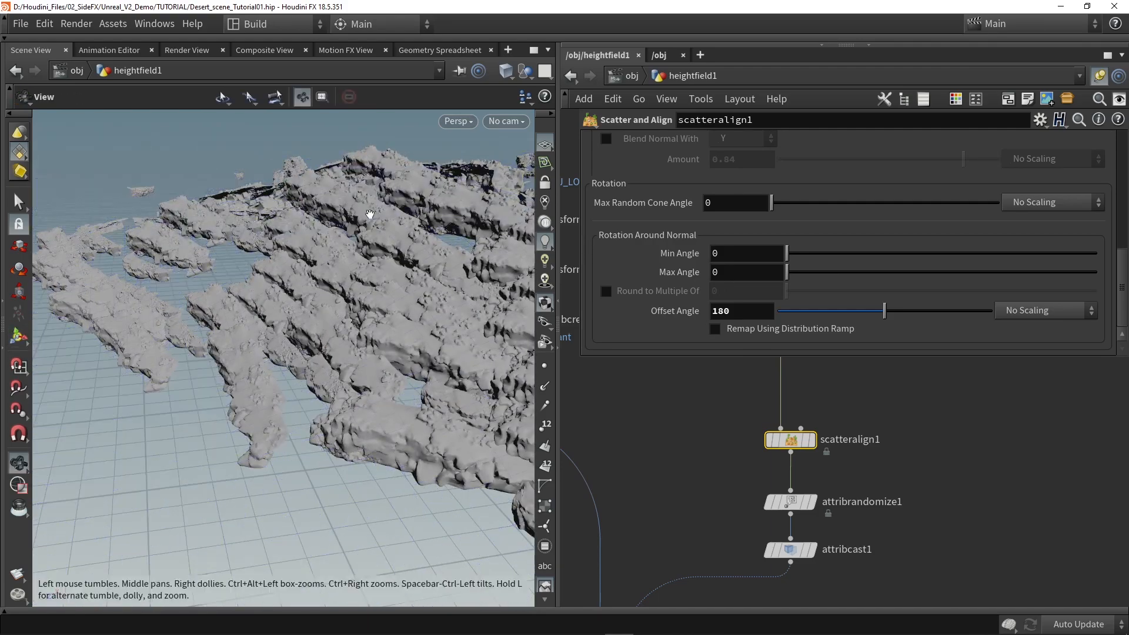
alt+drag(328, 317, 459, 211)
Step: Enable Blend Normal With Y on scatteralign1, set the Amount to 0.832 and check the tilted rocks from several angles
scroll(702, 236, up, 4)
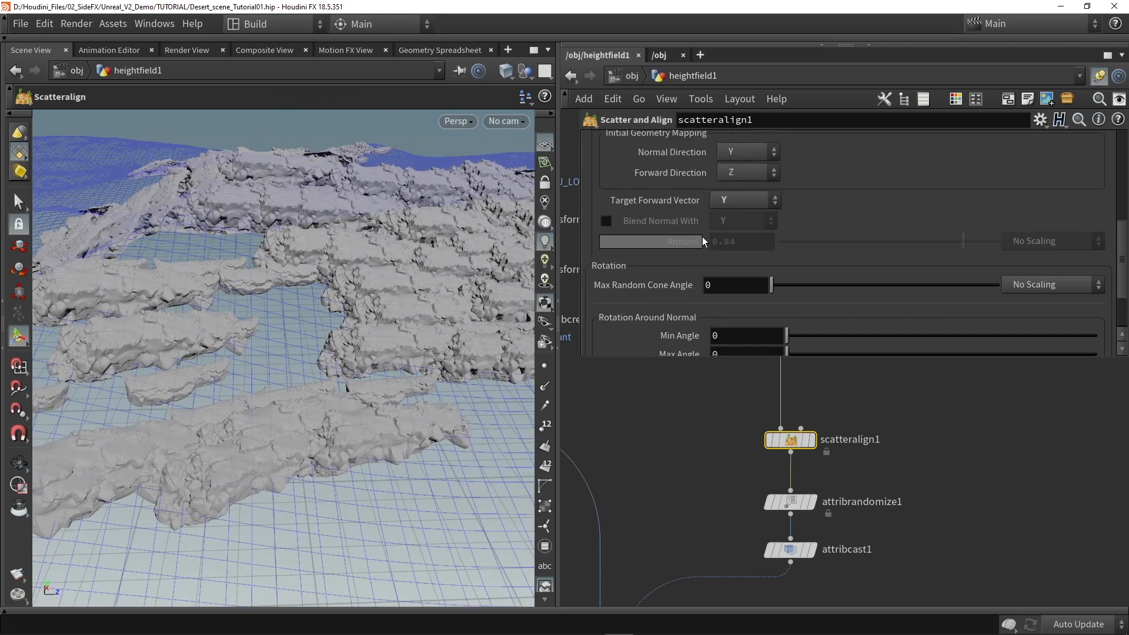
click(605, 221)
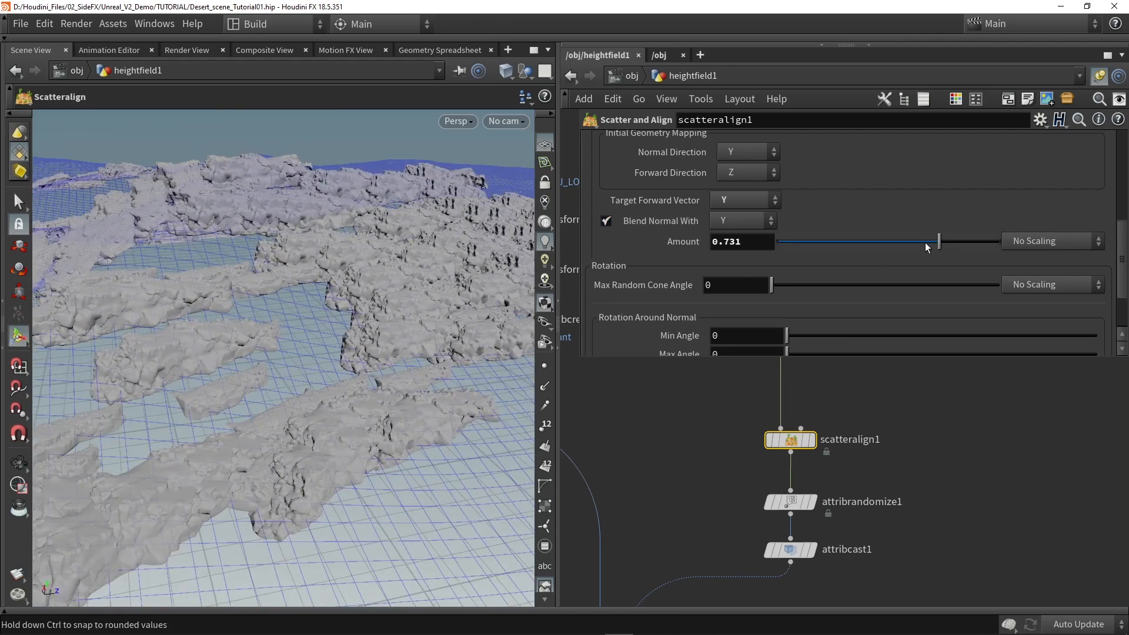
drag(925, 243, 778, 245)
drag(870, 240, 937, 247)
alt+drag(247, 307, 242, 330)
alt+right_drag(242, 330, 343, 324)
alt+drag(343, 324, 282, 329)
alt+right_drag(283, 330, 318, 350)
alt+drag(319, 350, 286, 380)
key(Return)
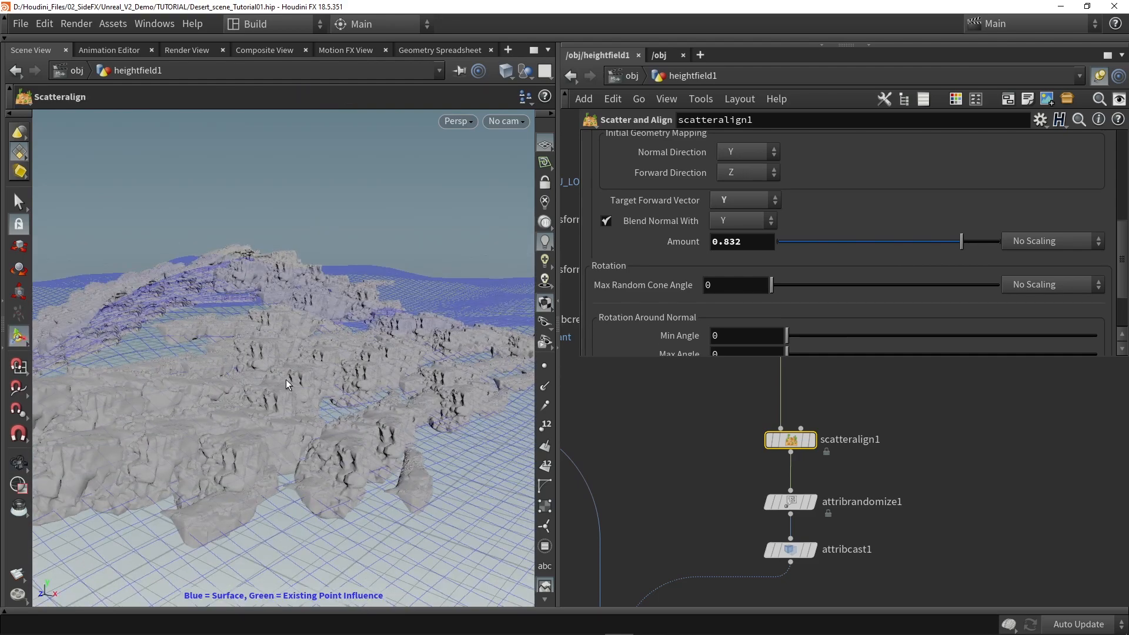
alt+drag(288, 379, 377, 329)
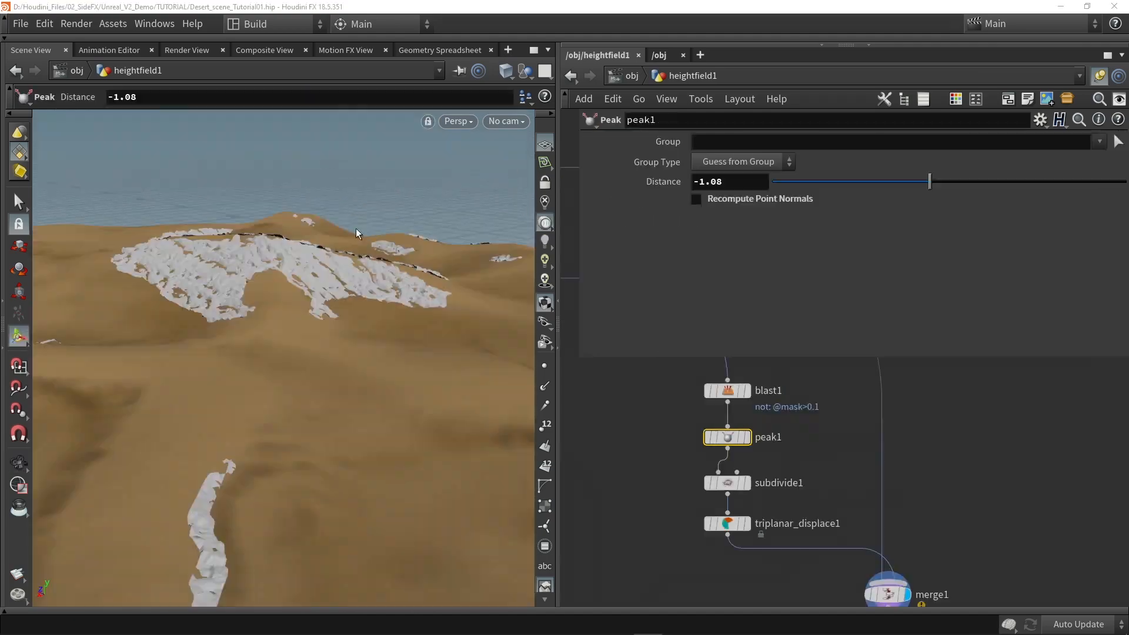
Step: Inspect the displaced rock patches on the merged sand terrain, toggling the wireframe display
drag(355, 228, 239, 345)
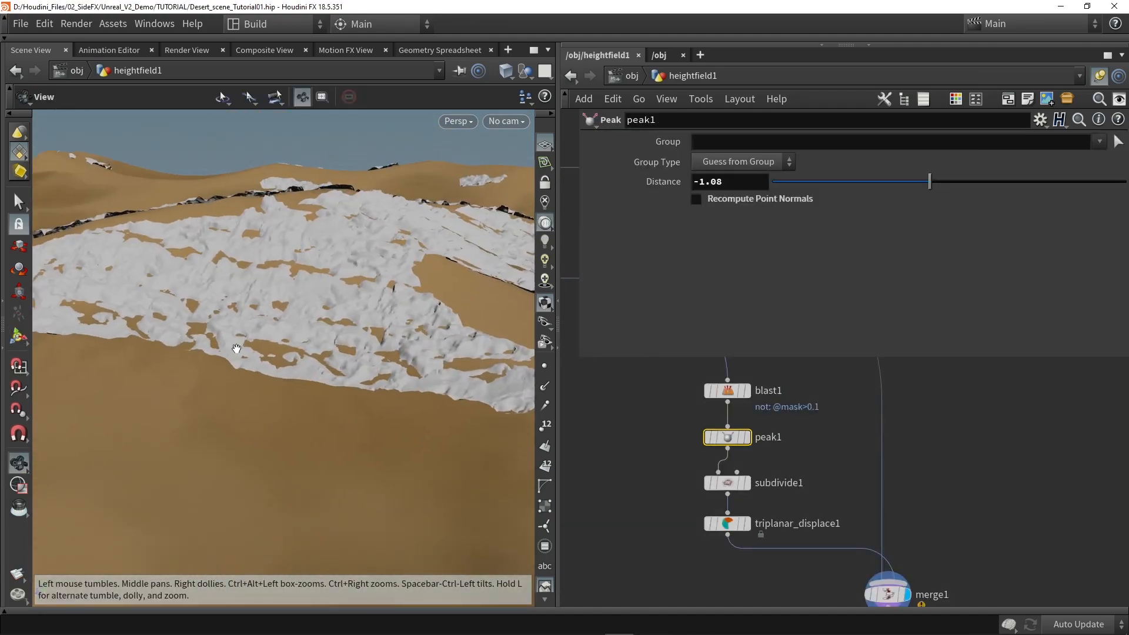
key(w)
mouse_move(273, 305)
mouse_down()
mouse_move(306, 305)
mouse_move(379, 268)
mouse_up()
key(w)
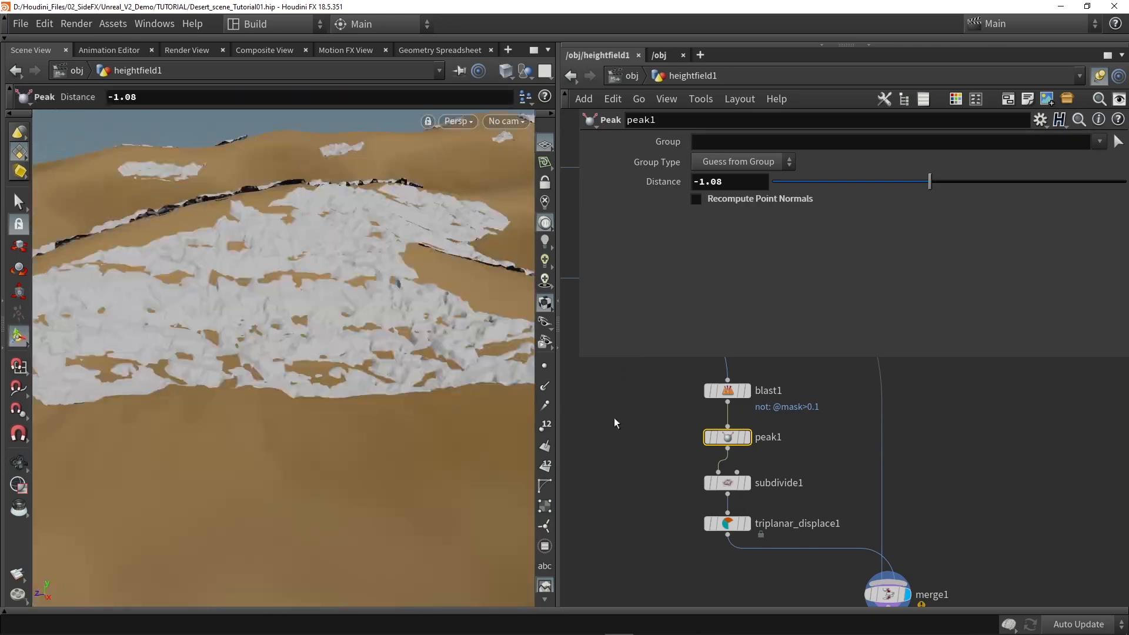
click(748, 393)
click(729, 392)
scroll(632, 411, down, 4)
middle_drag(633, 411, 561, 432)
scroll(588, 448, up, 4)
click(591, 418)
scroll(779, 506, up, 2)
click(777, 509)
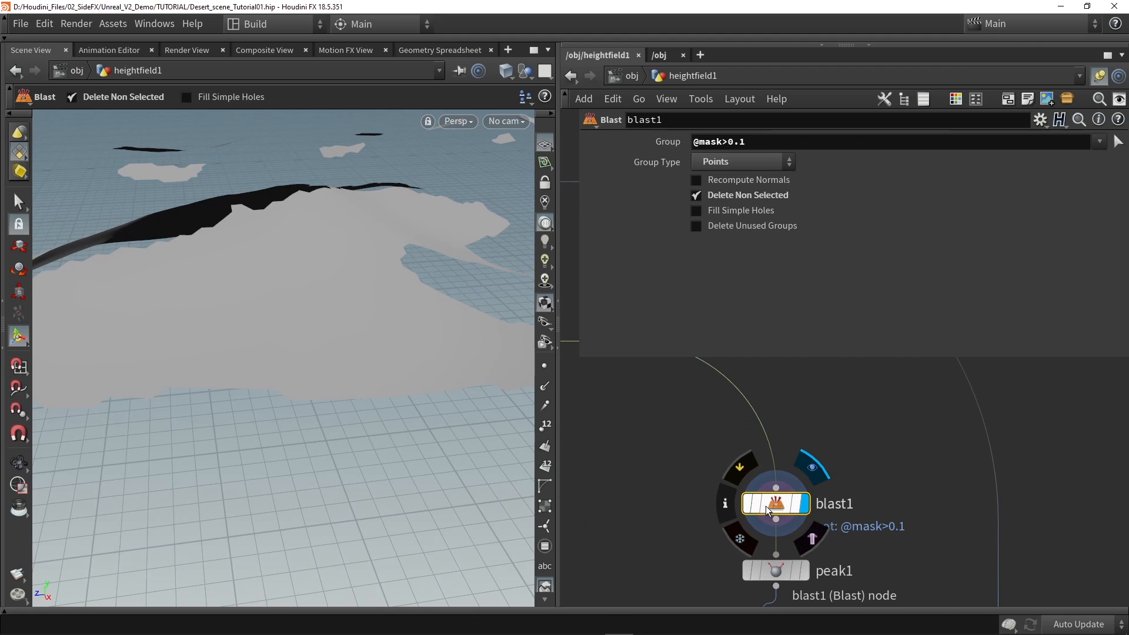
alt+drag(363, 347, 361, 392)
alt+middle_drag(345, 328, 341, 386)
alt+scroll(340, 370, down, 5)
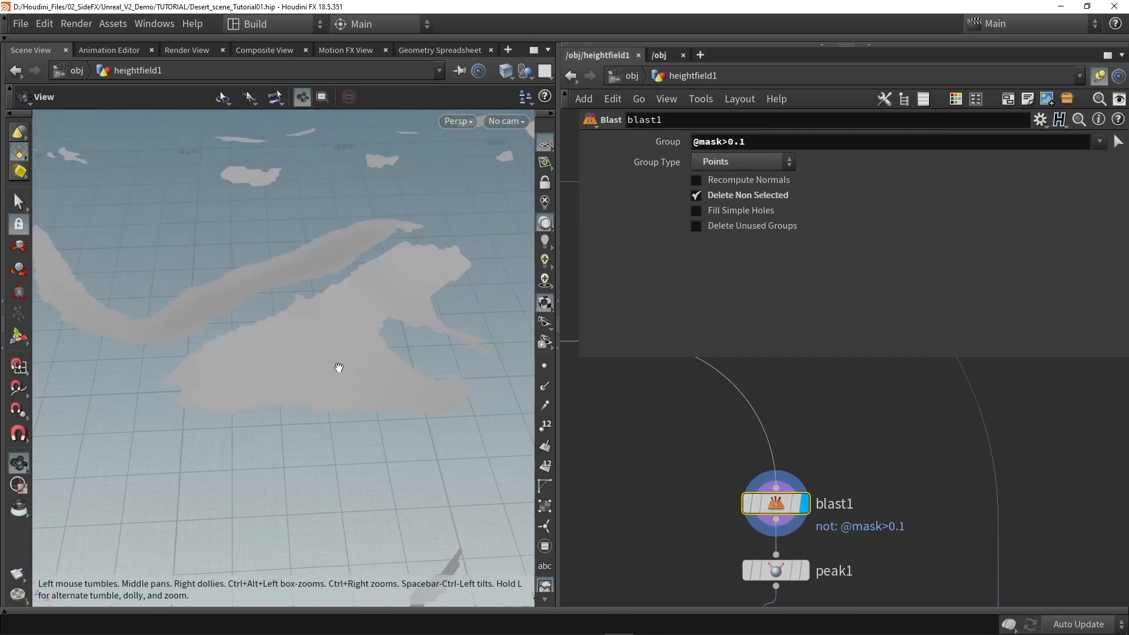
drag(333, 247, 277, 192)
alt+drag(401, 381, 347, 330)
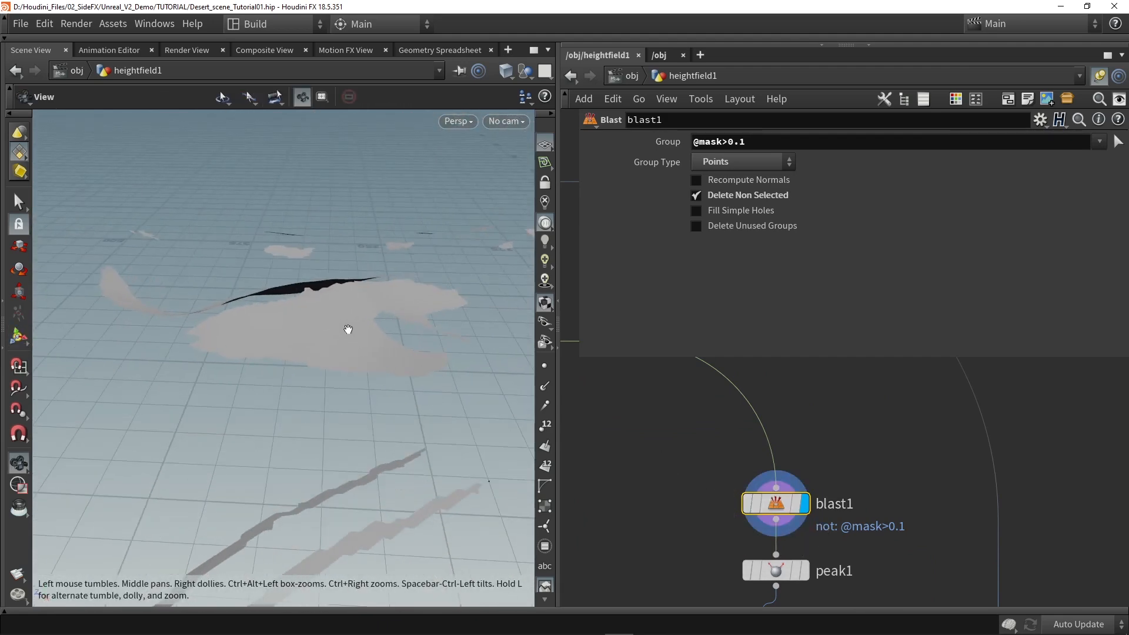
alt+scroll(347, 330, up, 4)
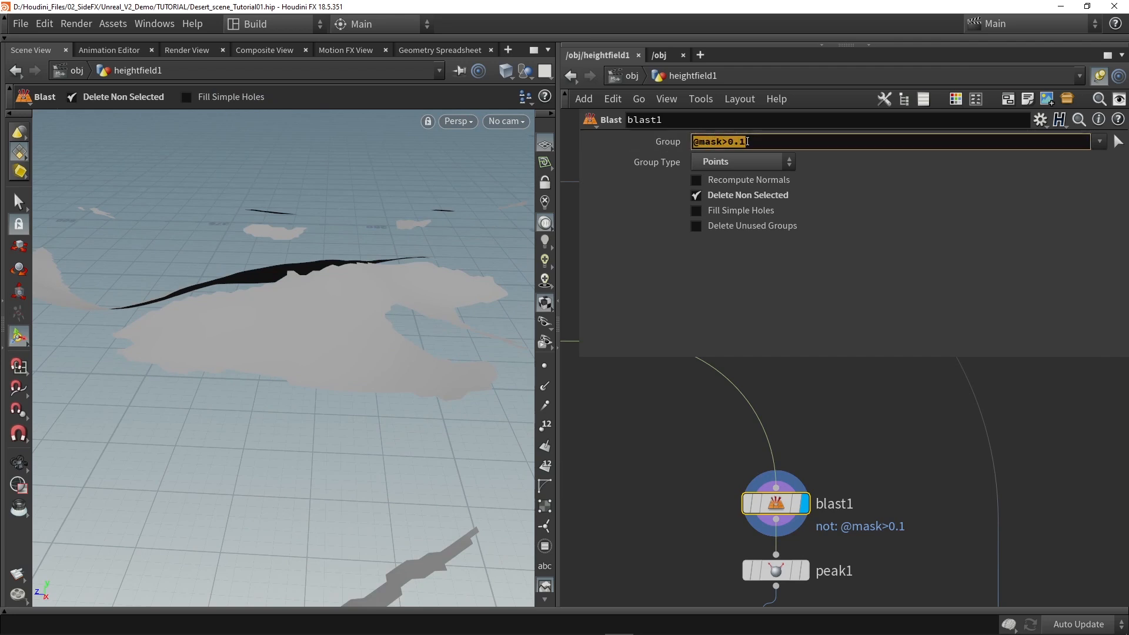
Step: Display the output of peak1 to view the offset patch geometry
scroll(699, 512, down, 3)
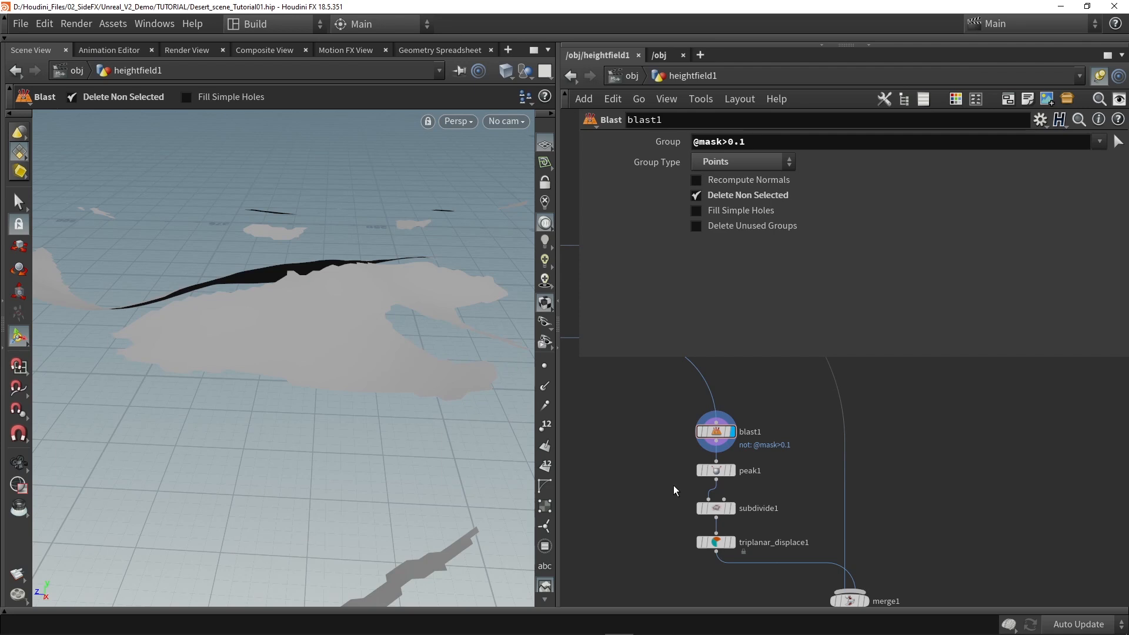
scroll(685, 470, up, 3)
click(690, 423)
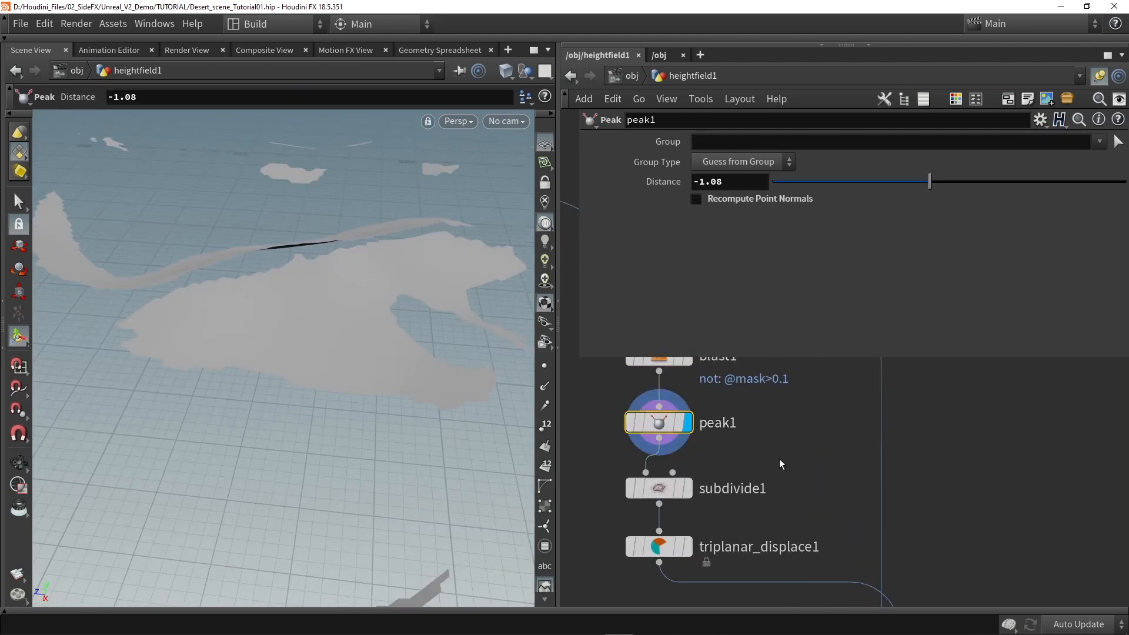
Step: Display subdivide1's output and examine its mesh density up close in wireframe
middle_drag(780, 464, 790, 412)
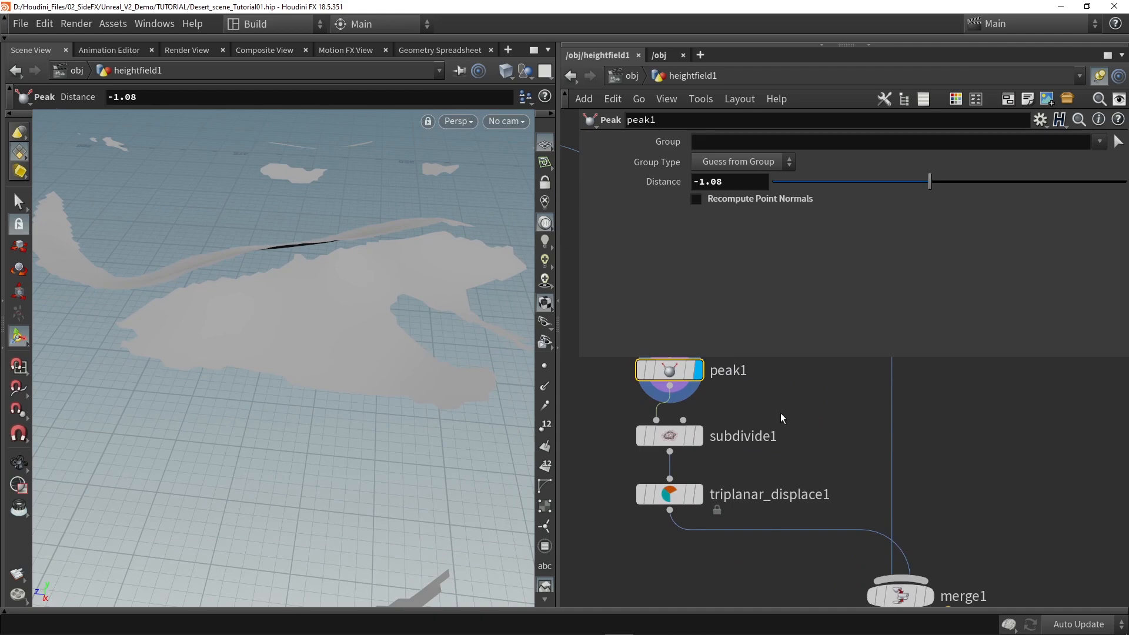
click(698, 436)
click(671, 436)
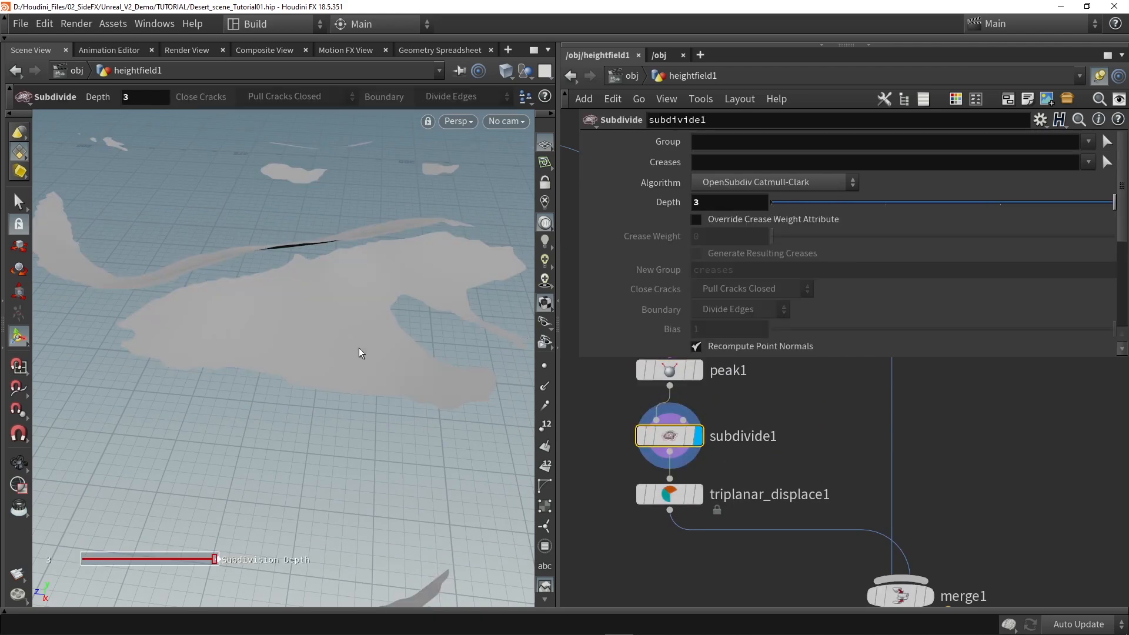
key(w)
scroll(280, 324, up, 5)
key(Return)
scroll(310, 335, up, 2)
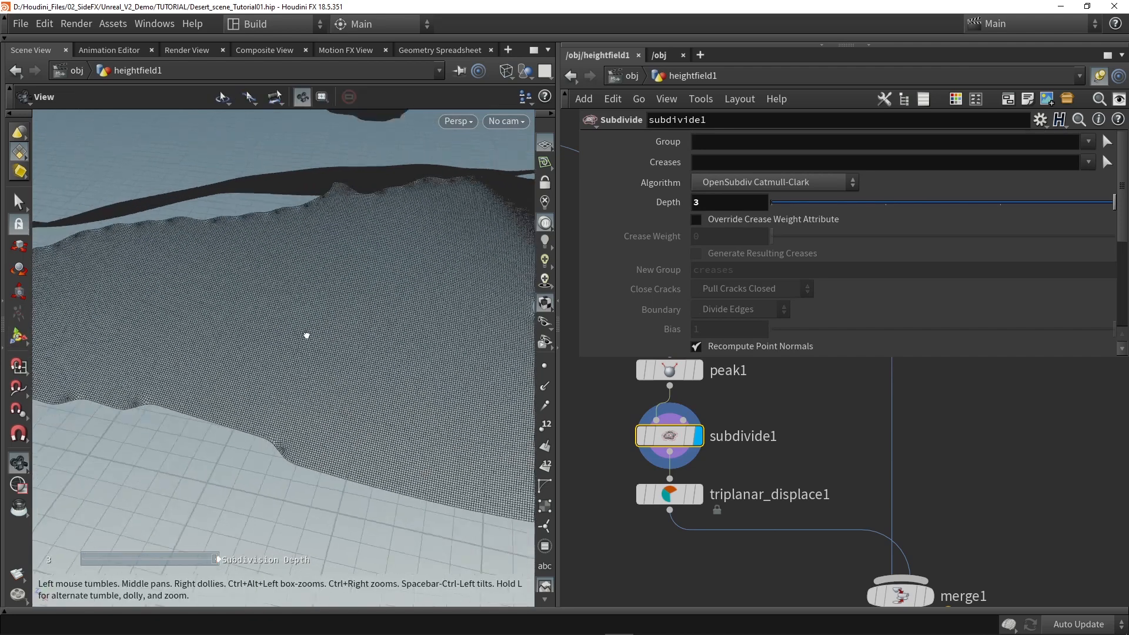
key(w)
Step: Display triplanar_displace1's output and inspect the displaced rock surface and its settings
click(701, 504)
click(670, 494)
drag(303, 401, 250, 425)
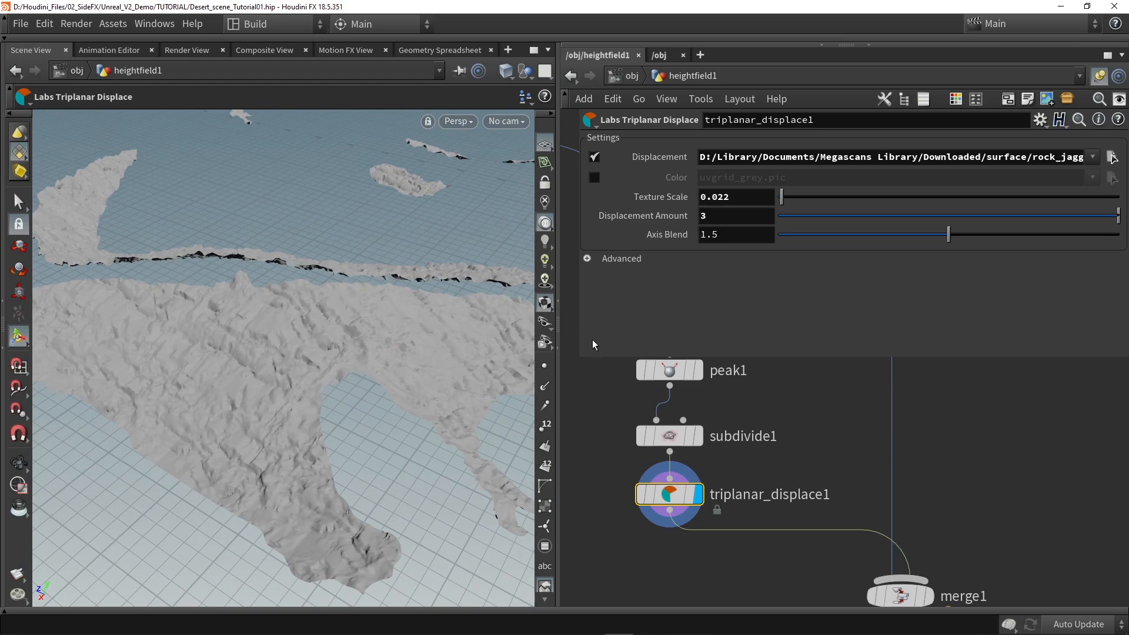
alt+drag(355, 356, 464, 378)
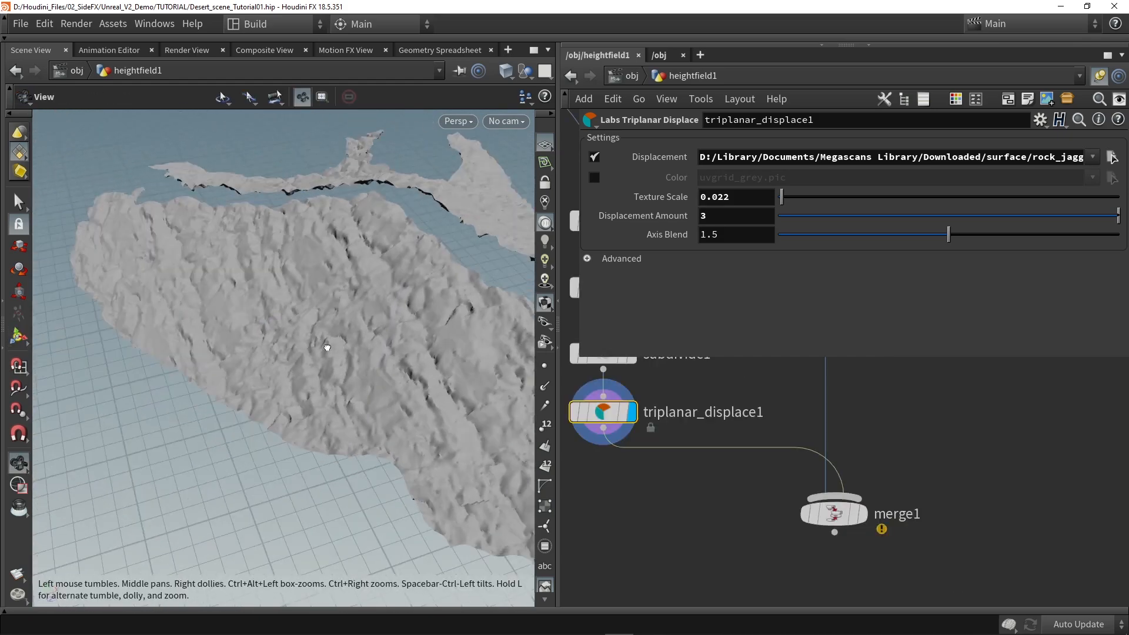
drag(327, 346, 532, 353)
Step: Display merge1 to view the displaced rock patches together with the sand terrain
click(843, 522)
alt+drag(432, 344, 401, 346)
alt+scroll(325, 298, down, 5)
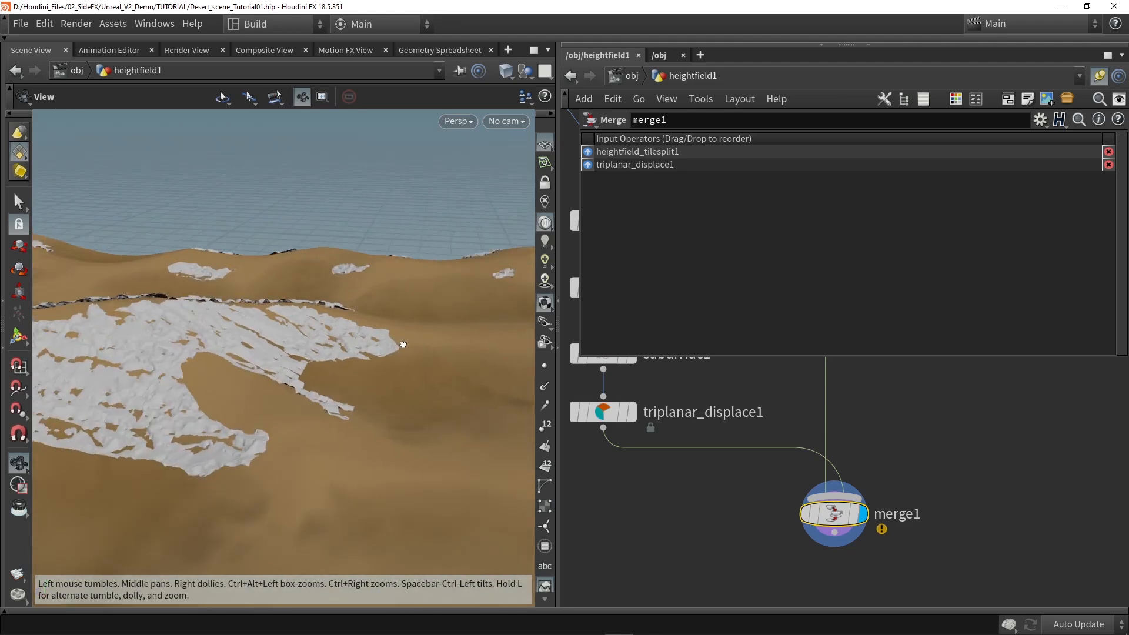
Step: Adjust peak1's Distance, trying 2.35 and settling on -1.61, and check how the rock patches sit in the sand
middle_drag(666, 488, 708, 584)
scroll(708, 582, down, 2)
click(661, 414)
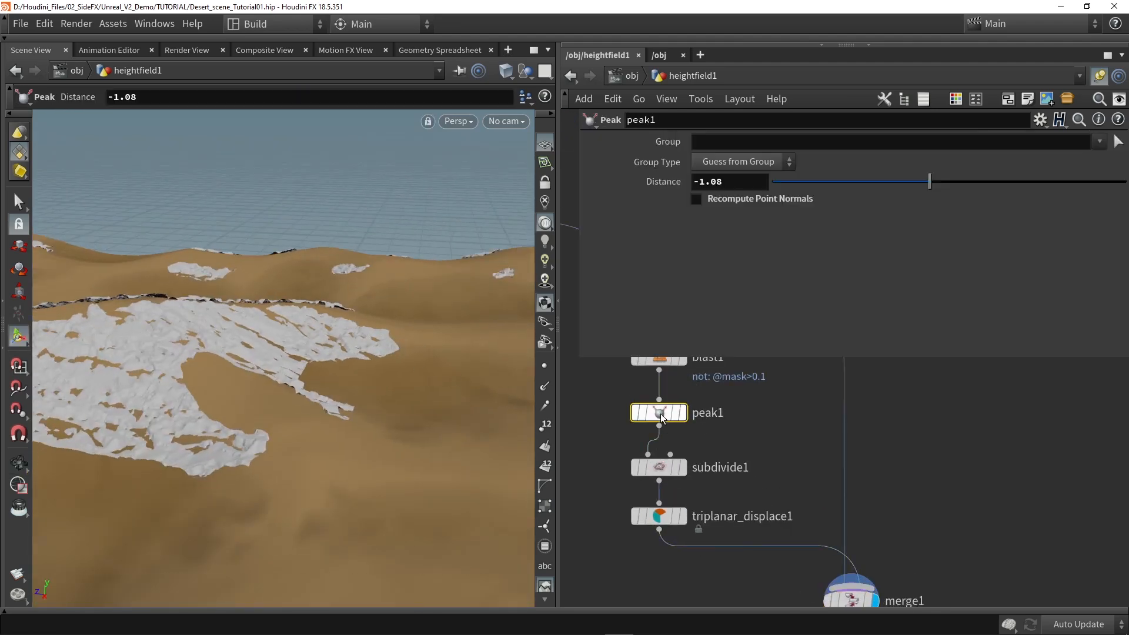
drag(906, 183, 905, 183)
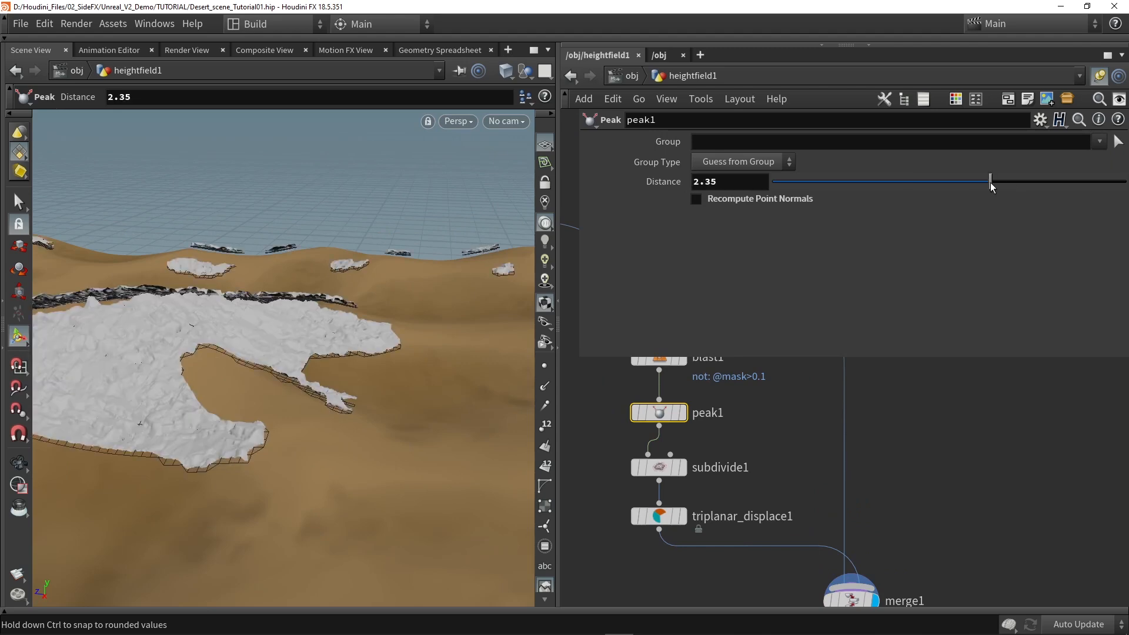
alt+drag(330, 244, 377, 228)
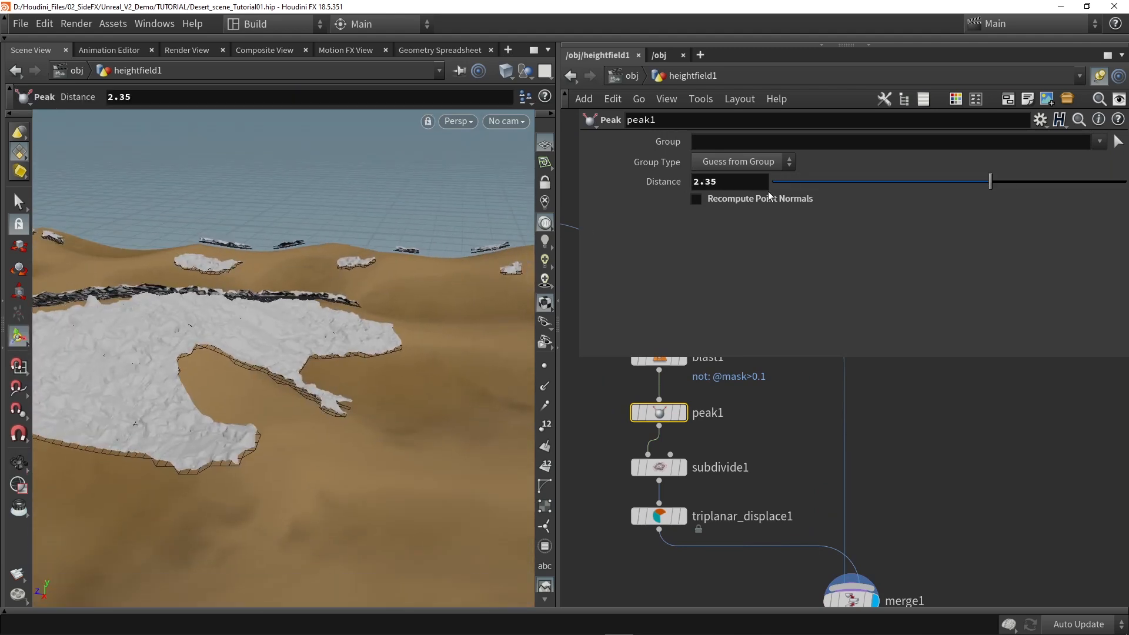
drag(901, 183, 920, 183)
alt+drag(295, 273, 288, 435)
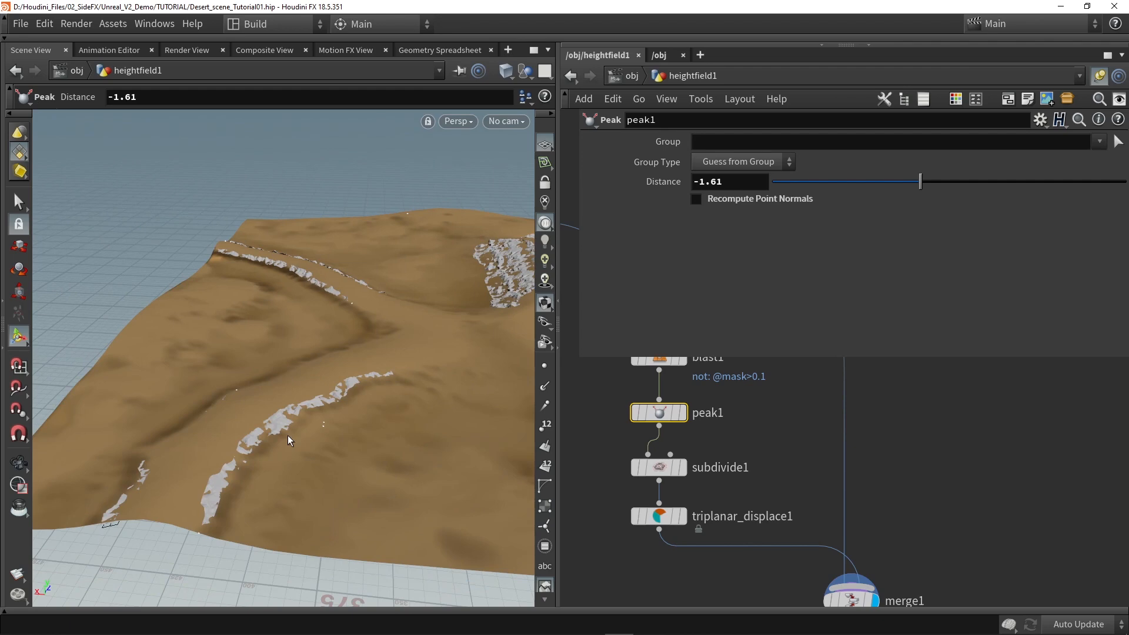
alt+drag(316, 382, 291, 368)
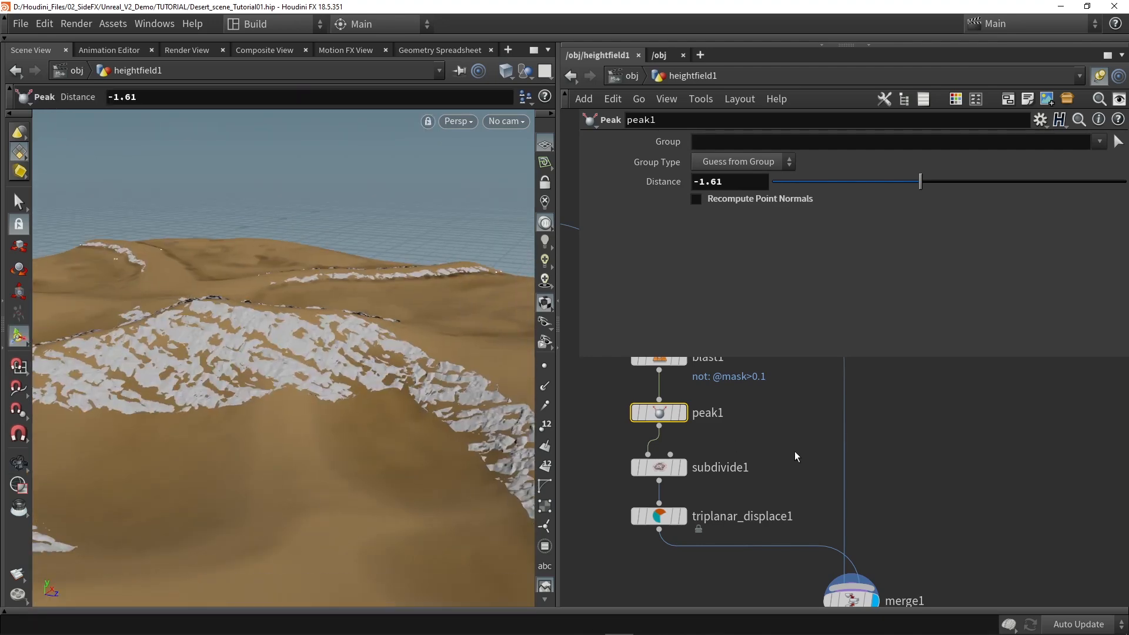
scroll(804, 453, down, 3)
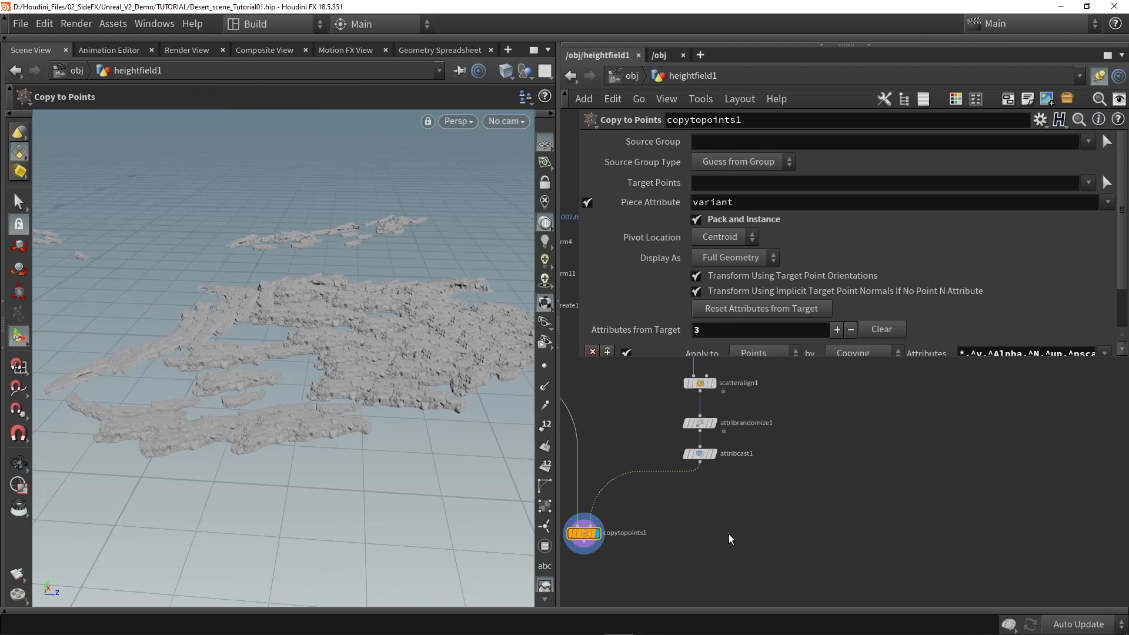
Step: Add a Merge node near copytopoints1 and wire the copied rocks into it
key(Tab)
text(mer)
key(Return)
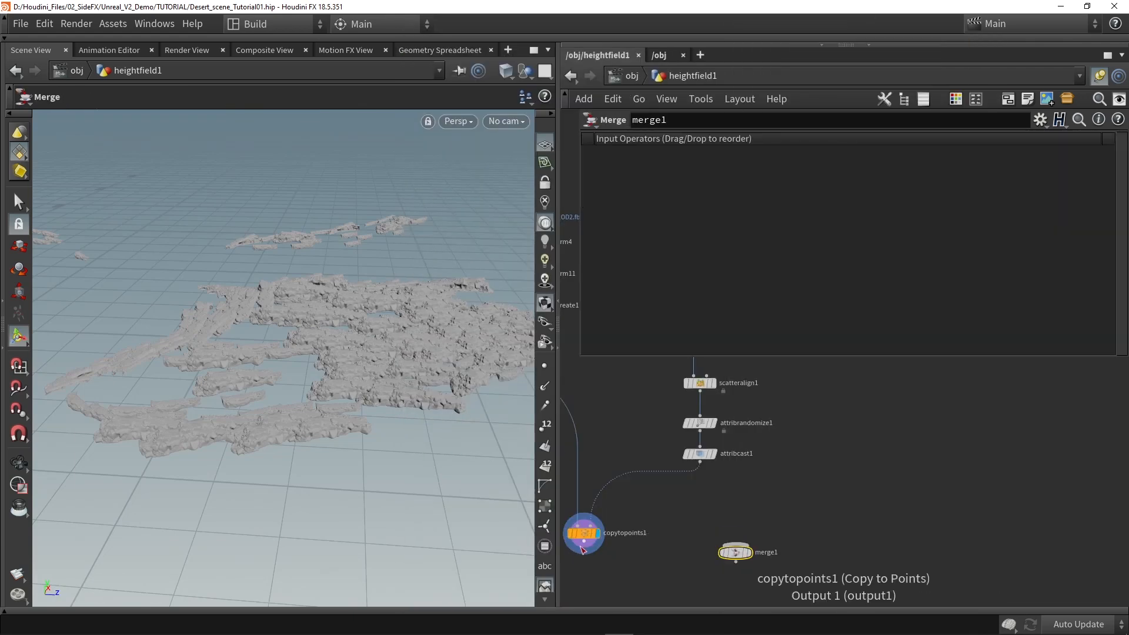
drag(581, 547, 798, 581)
Step: Wire heightfield_tilesplit1 into merge1 and display the merge to view the rocks together with the sand terrain
middle_drag(789, 495, 756, 560)
scroll(757, 559, down, 2)
middle_drag(750, 442, 743, 478)
scroll(699, 400, down, 2)
drag(692, 379, 735, 568)
scroll(693, 404, down, 1)
scroll(750, 580, up, 3)
click(749, 578)
mouse_move(377, 365)
alt+mouse_down()
mouse_move(368, 436)
mouse_move(261, 411)
mouse_move(259, 385)
mouse_move(322, 368)
mouse_move(270, 353)
mouse_move(389, 342)
mouse_move(377, 352)
mouse_move(365, 345)
mouse_move(341, 383)
mouse_move(318, 388)
mouse_move(365, 378)
alt+mouse_up()
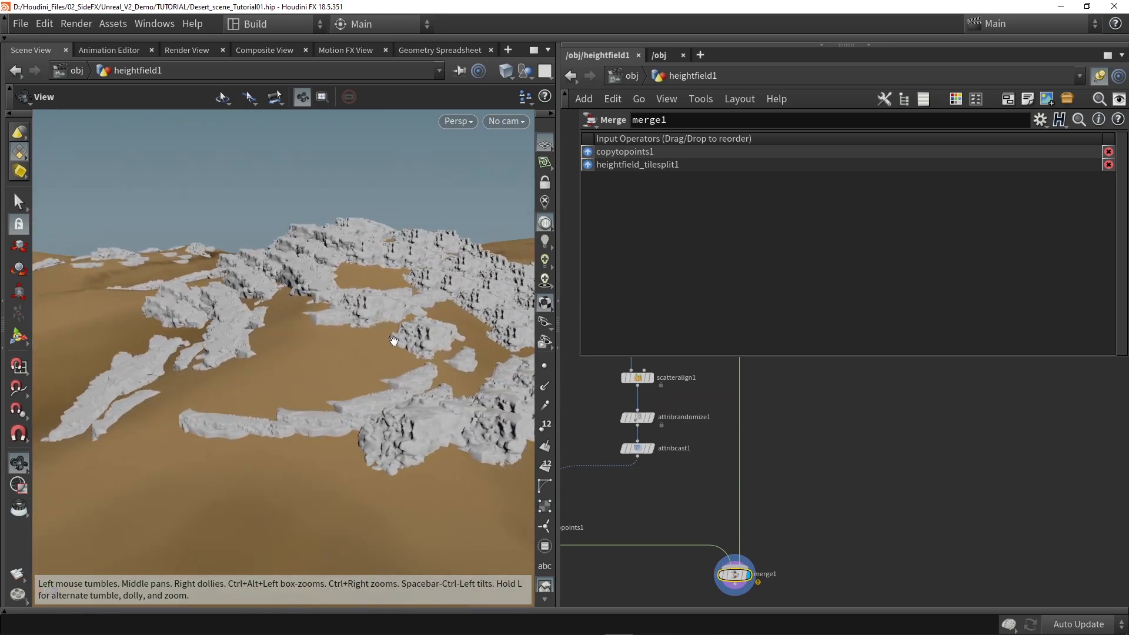
Step: Add a HeightField Project node to the network near merge1
key(Return)
key(Tab)
text(proj)
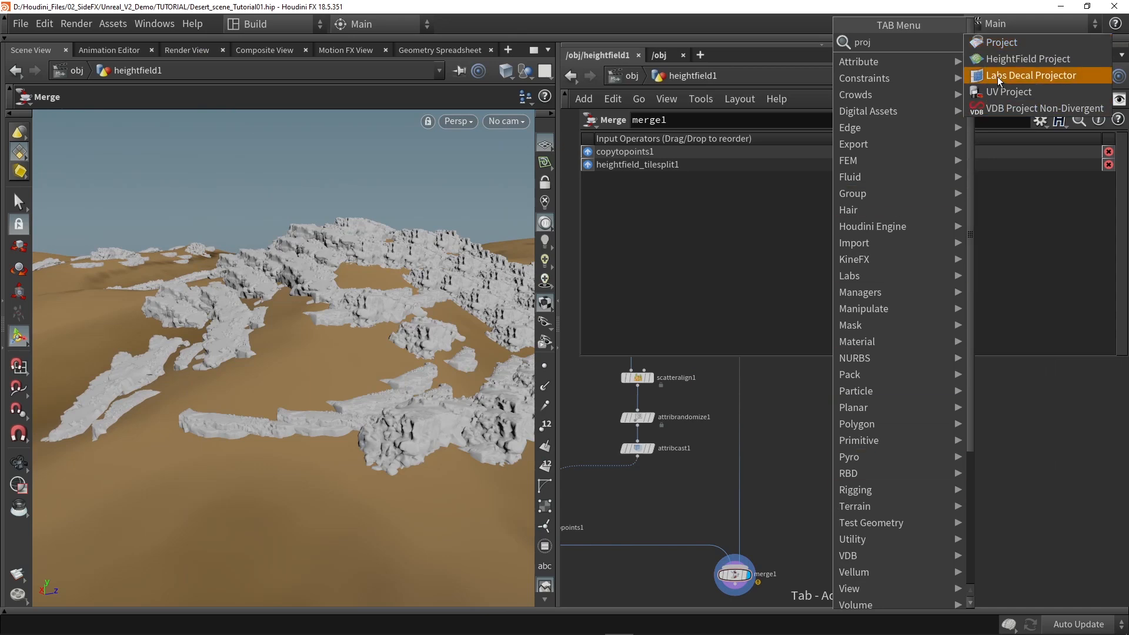
click(996, 62)
click(771, 478)
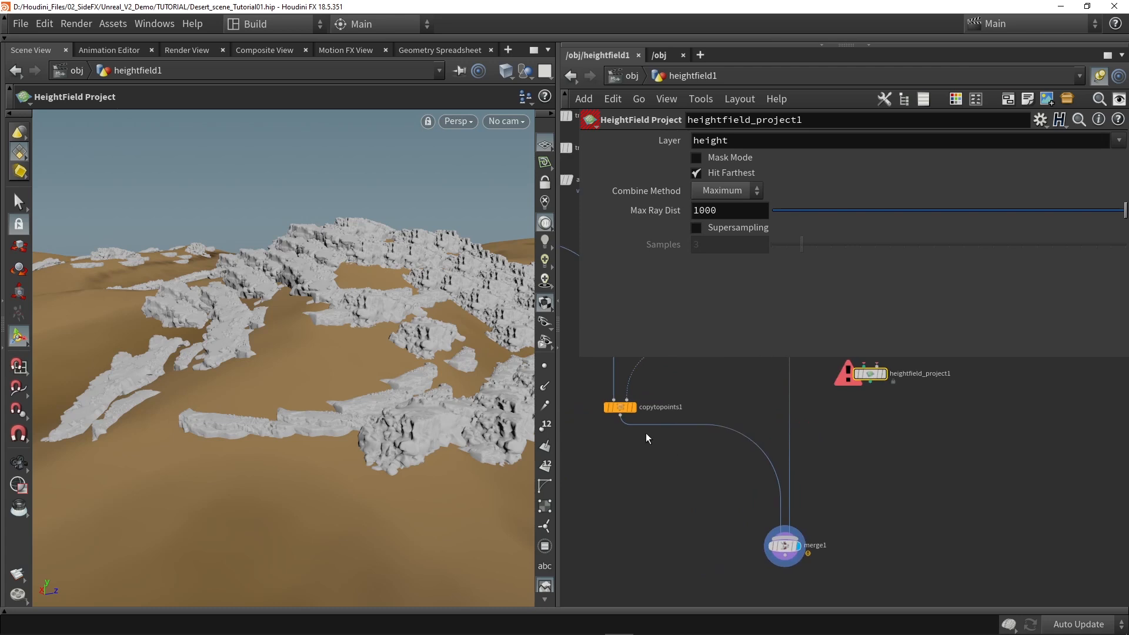
Step: Wire the terrain into heightfield_project1's first input and copytopoints1 into its second, and display the projected terrain
drag(631, 427, 864, 365)
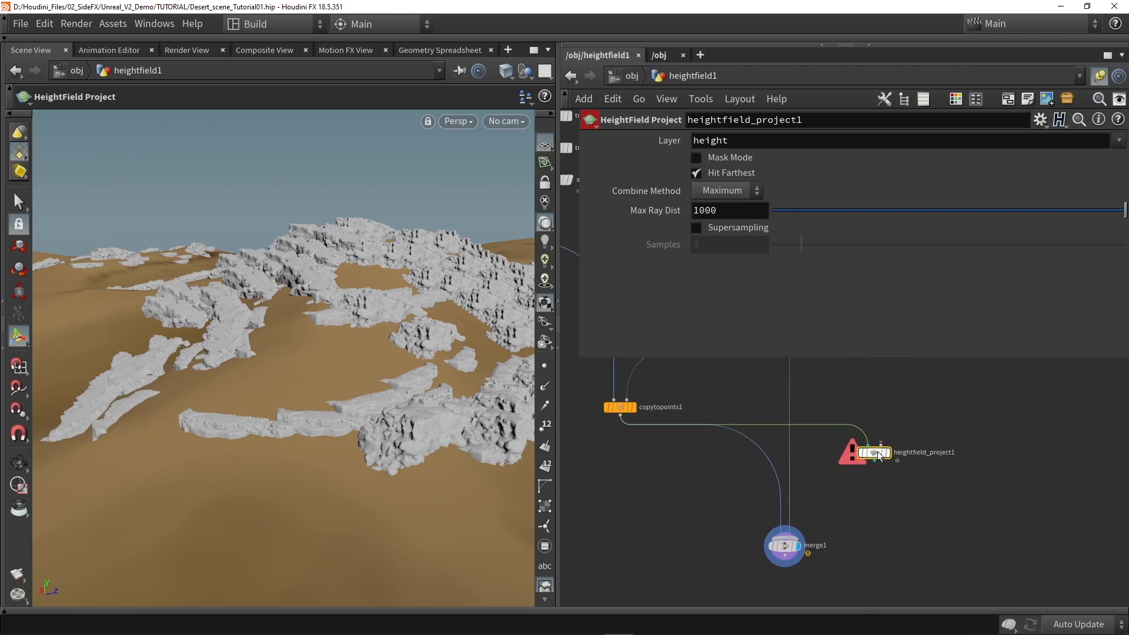
drag(580, 358, 769, 250)
drag(593, 491, 917, 527)
drag(701, 156, 806, 322)
drag(890, 514, 891, 515)
middle_drag(836, 506, 742, 424)
scroll(841, 450, up, 4)
click(833, 444)
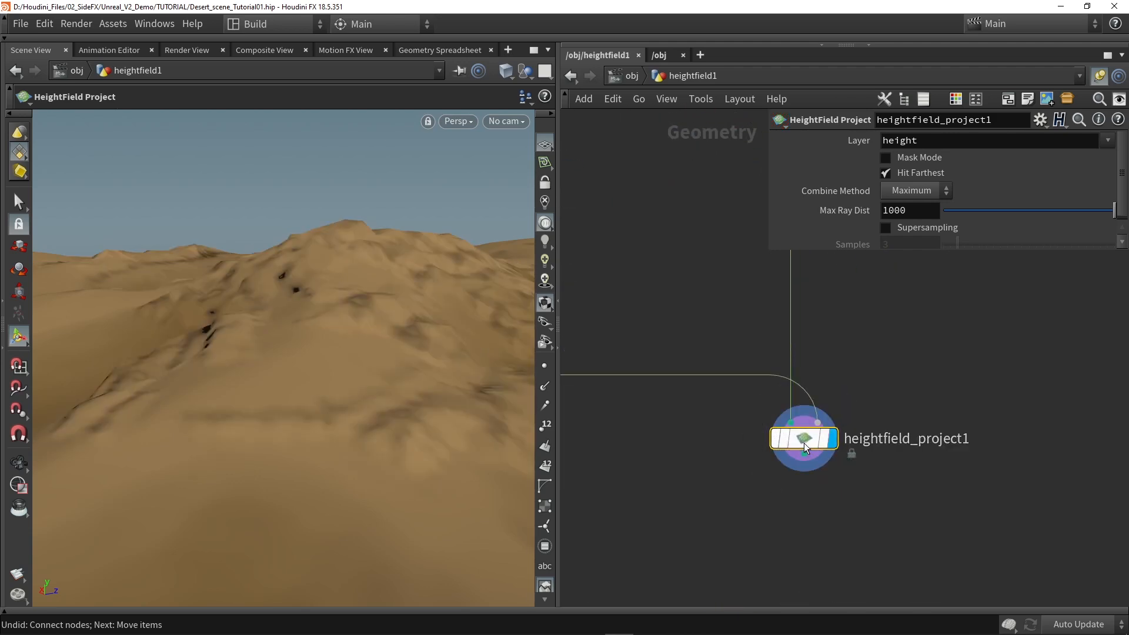
Step: Wire heightfield_project1 into merge1 in place of heightfield_tilesplit1 and display merge1
key(Escape)
drag(356, 361, 446, 320)
key(Return)
scroll(834, 407, down, 3)
drag(833, 407, 719, 420)
drag(665, 387, 714, 413)
scroll(670, 483, up, 3)
click(677, 475)
drag(344, 365, 312, 359)
Step: Bypass and re-enable heightfield_project1 to compare how the sand meets the rocks with and without the projection
click(721, 342)
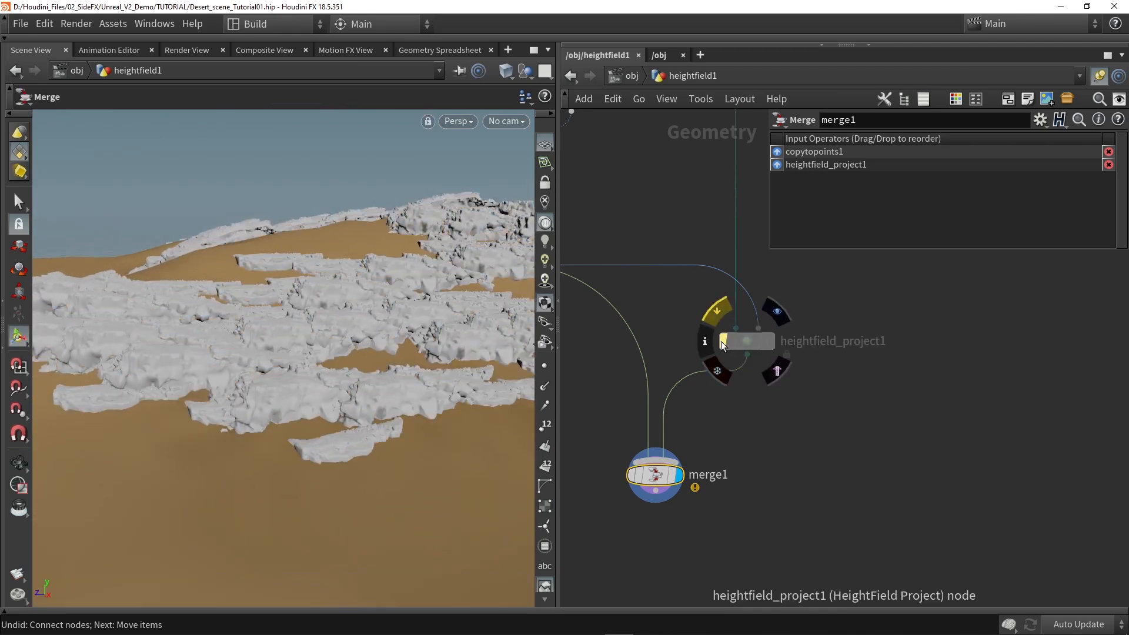
alt+drag(211, 232, 391, 391)
click(723, 342)
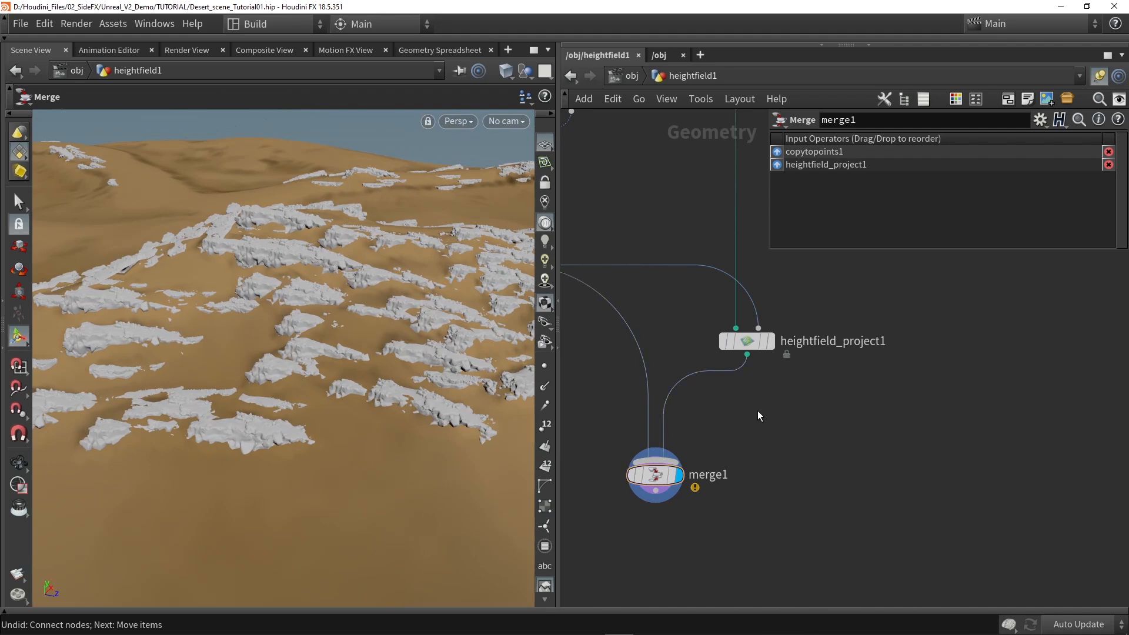
Step: Insert a HeightField Blur node between heightfield_project1 and merge1
key(Tab)
text(blur)
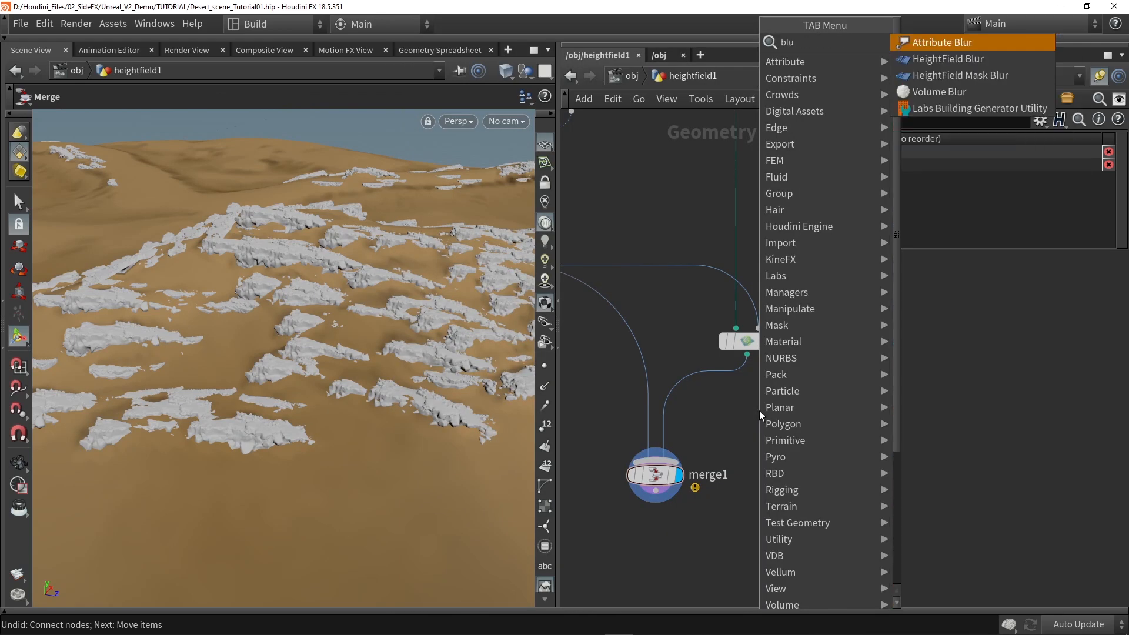
click(939, 77)
click(707, 404)
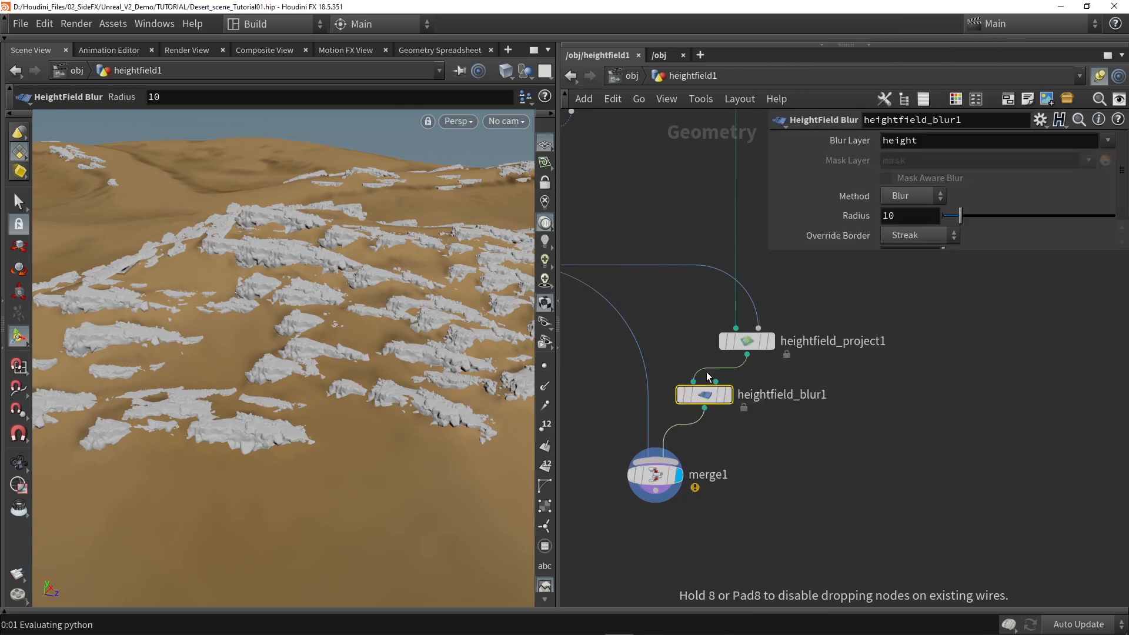
mouse_move(716, 402)
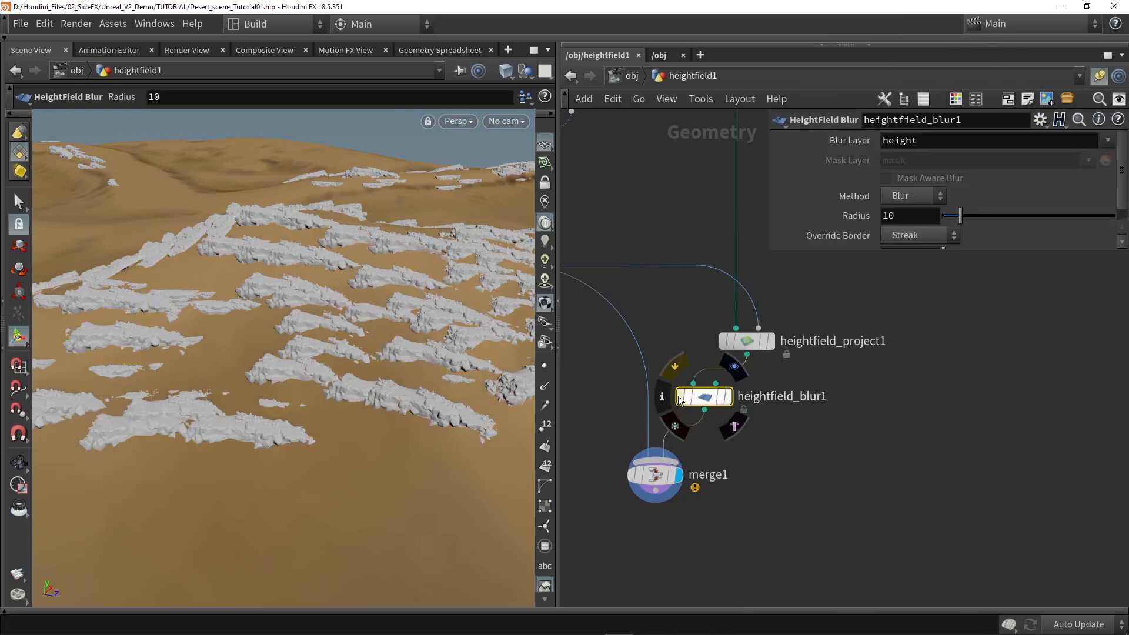
Step: Compare the terrain with heightfield_blur1 on and bypassed, and set its Radius to 1.5
key(q)
key(q)
key(q)
click(679, 400)
click(679, 400)
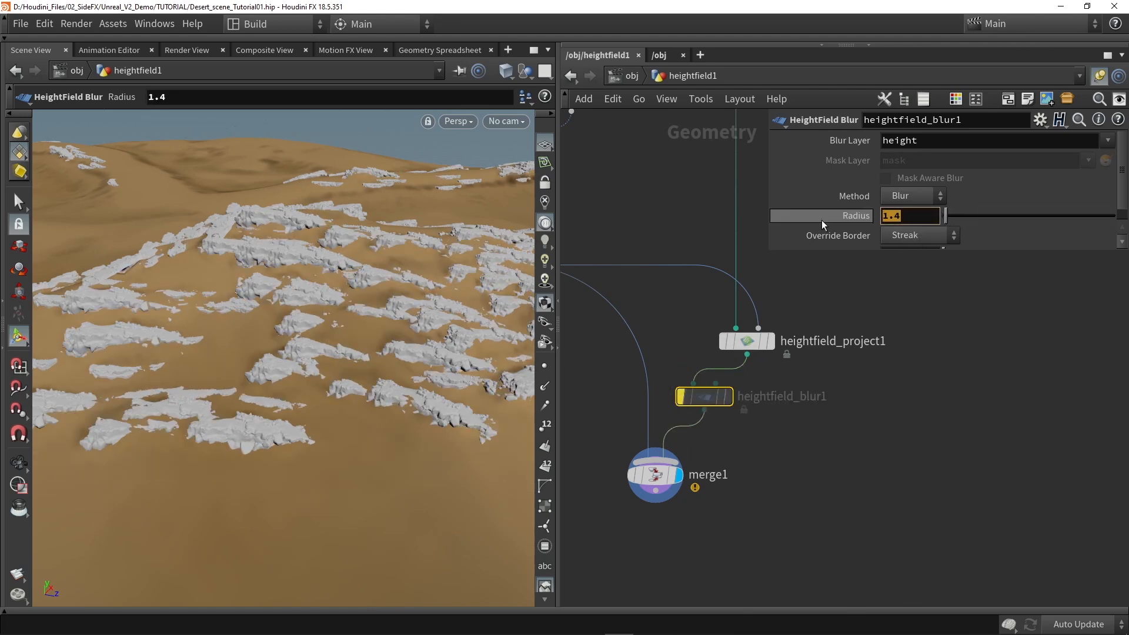
text(1.5)
key(Return)
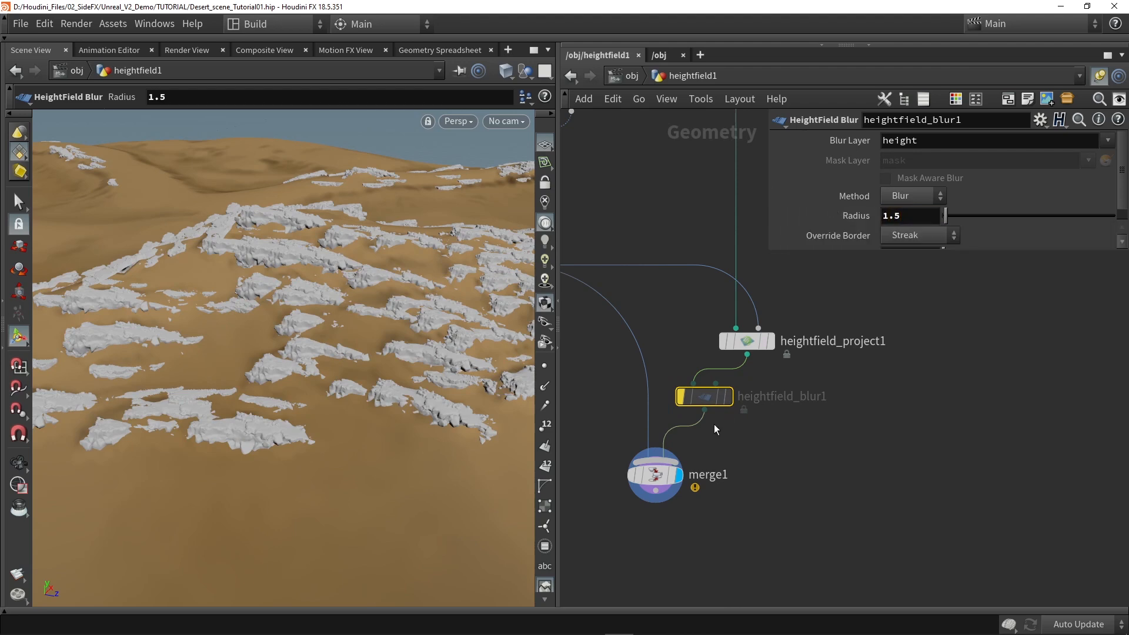
Step: Check the 1.5 blur against the bypassed terrain, leave heightfield_blur1 active and line it up beneath heightfield_project1
click(679, 400)
click(679, 400)
click(679, 400)
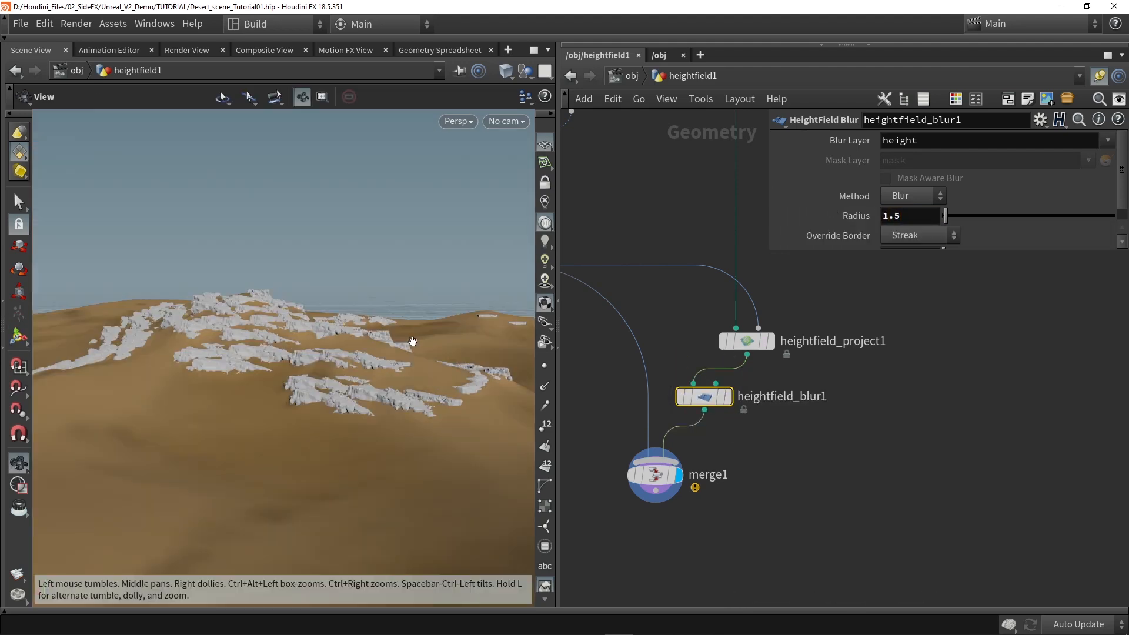
alt+drag(413, 341, 327, 360)
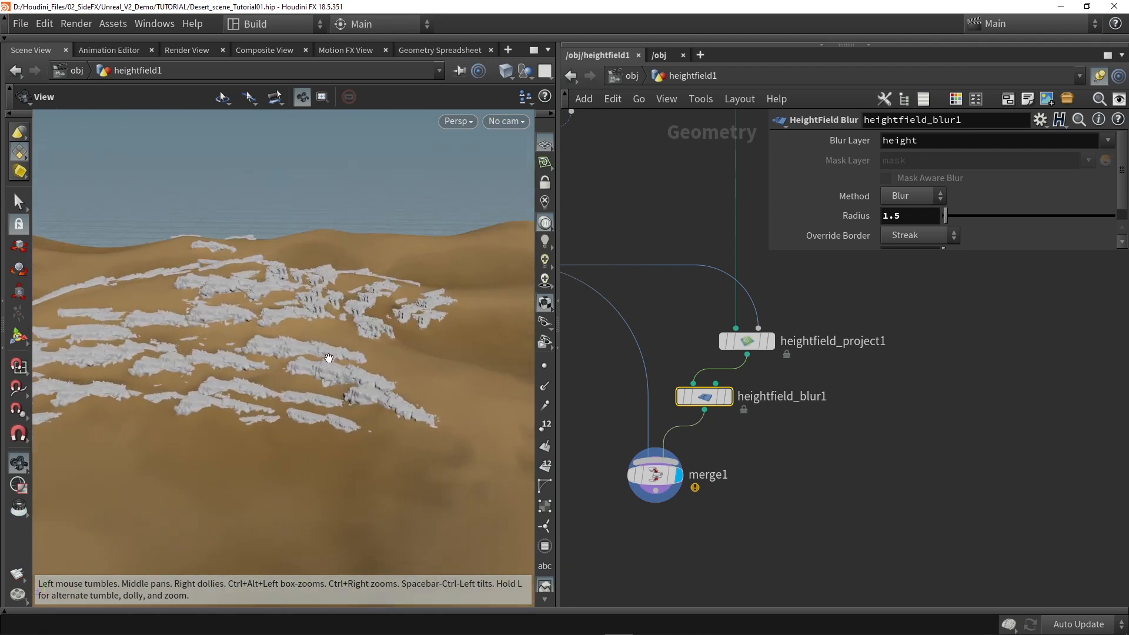
drag(704, 396, 746, 393)
Step: Try outputting scatteralign1's Radius Attribute pscale and inspect how it scales the scattered rocks
scroll(690, 425, down, 5)
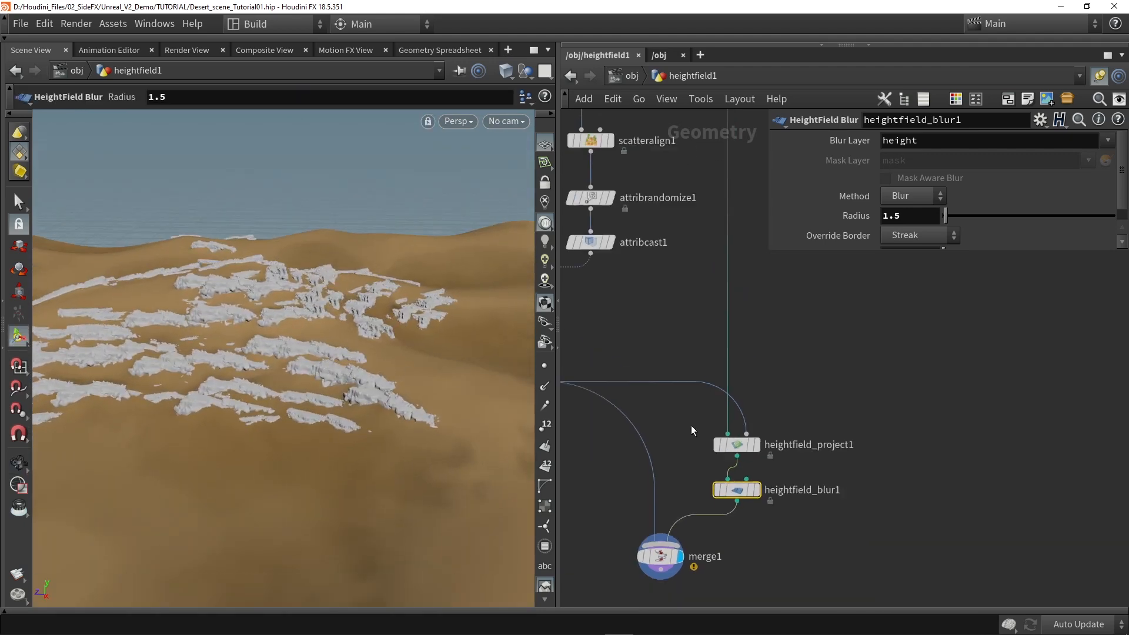
middle_drag(687, 363, 734, 453)
scroll(729, 446, up, 3)
scroll(700, 320, up, 3)
drag(695, 314, 693, 266)
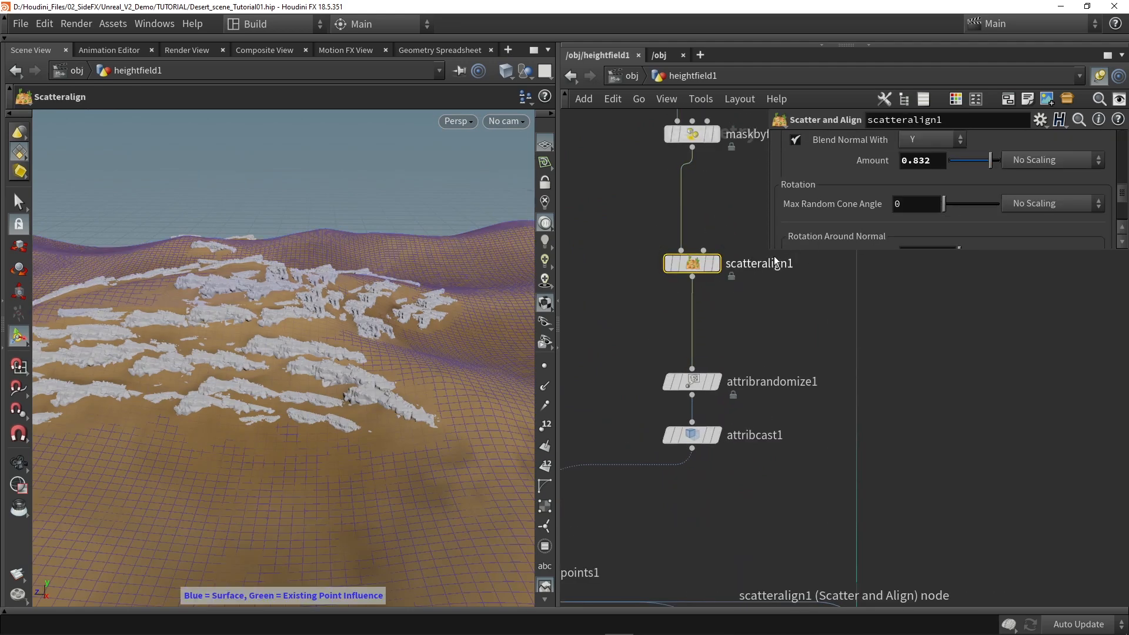
drag(768, 251, 734, 306)
scroll(847, 253, up, 6)
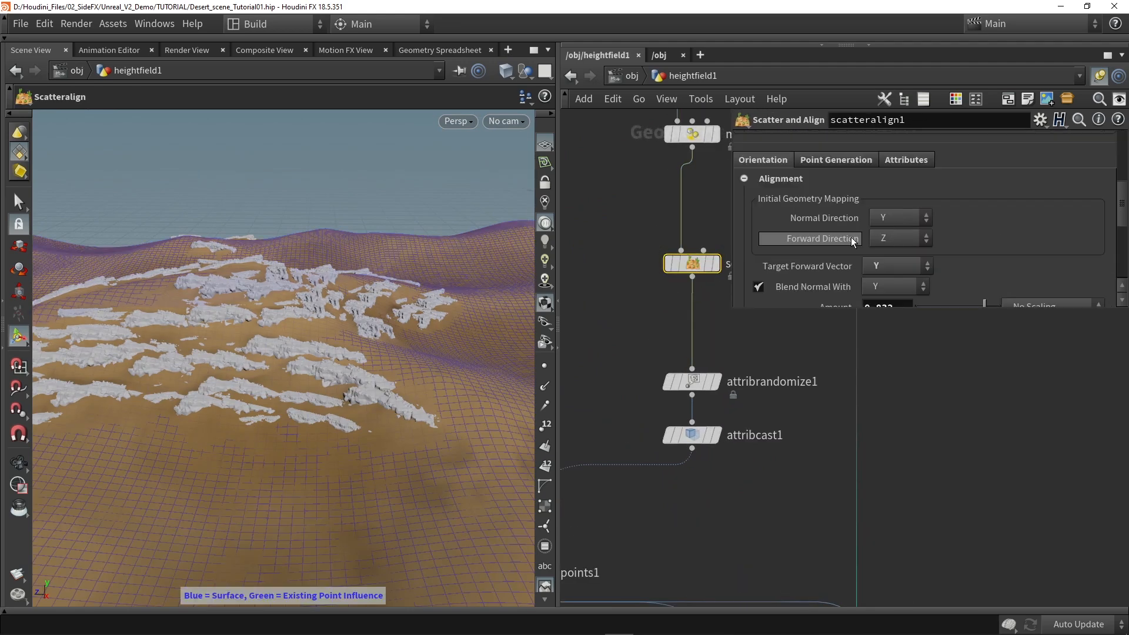
click(905, 222)
scroll(769, 223, down, 5)
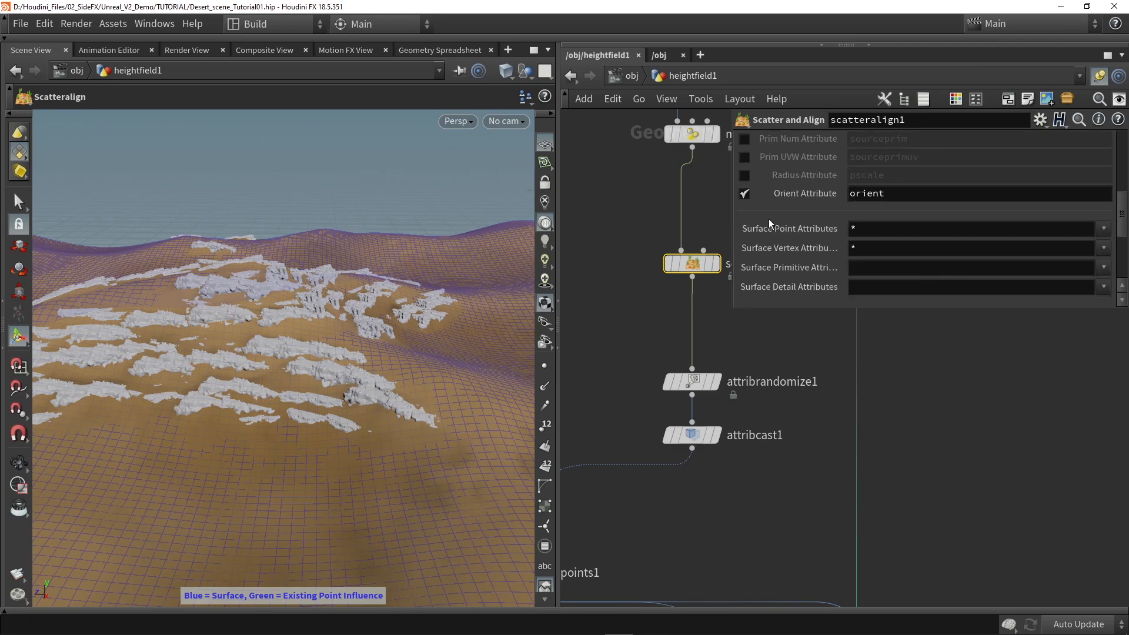
click(745, 175)
alt+scroll(282, 381, down, 10)
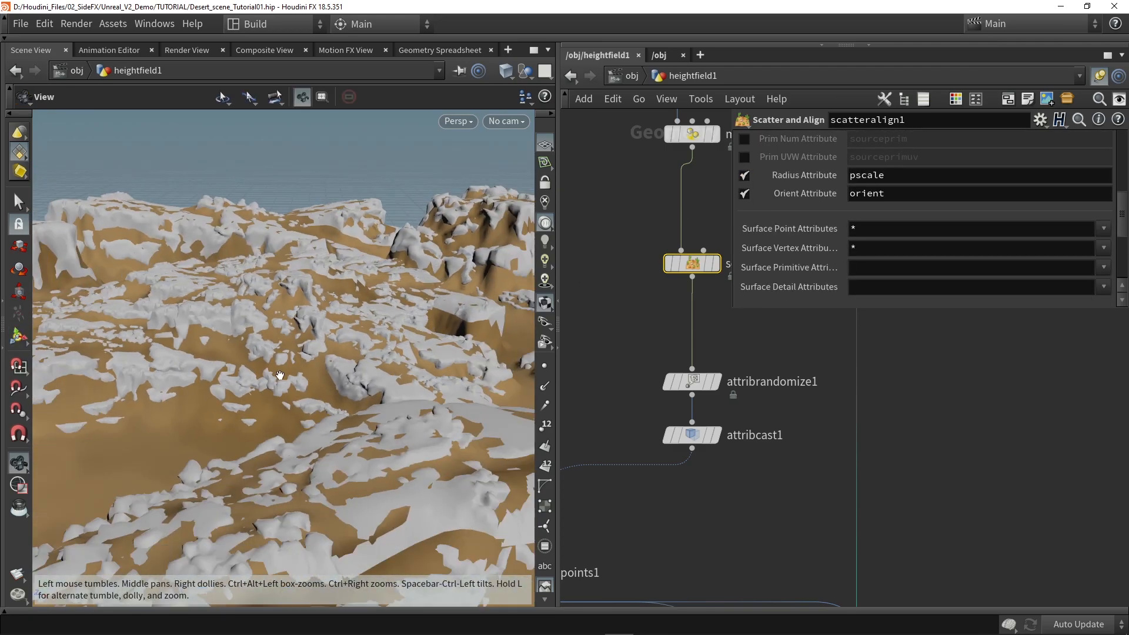
alt+drag(298, 360, 440, 241)
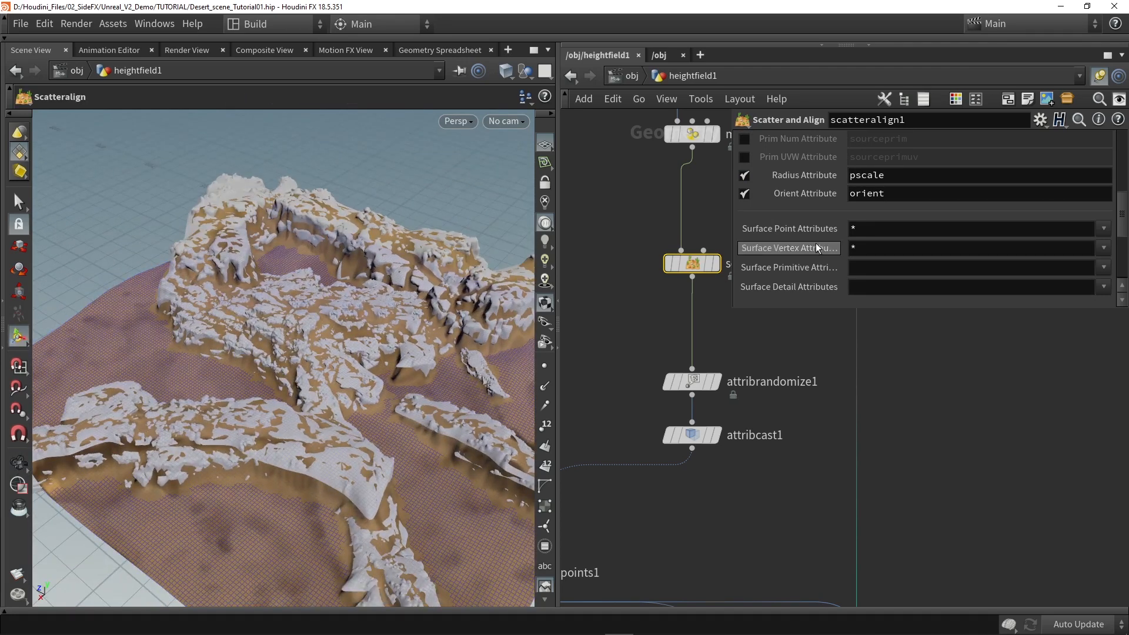
click(745, 175)
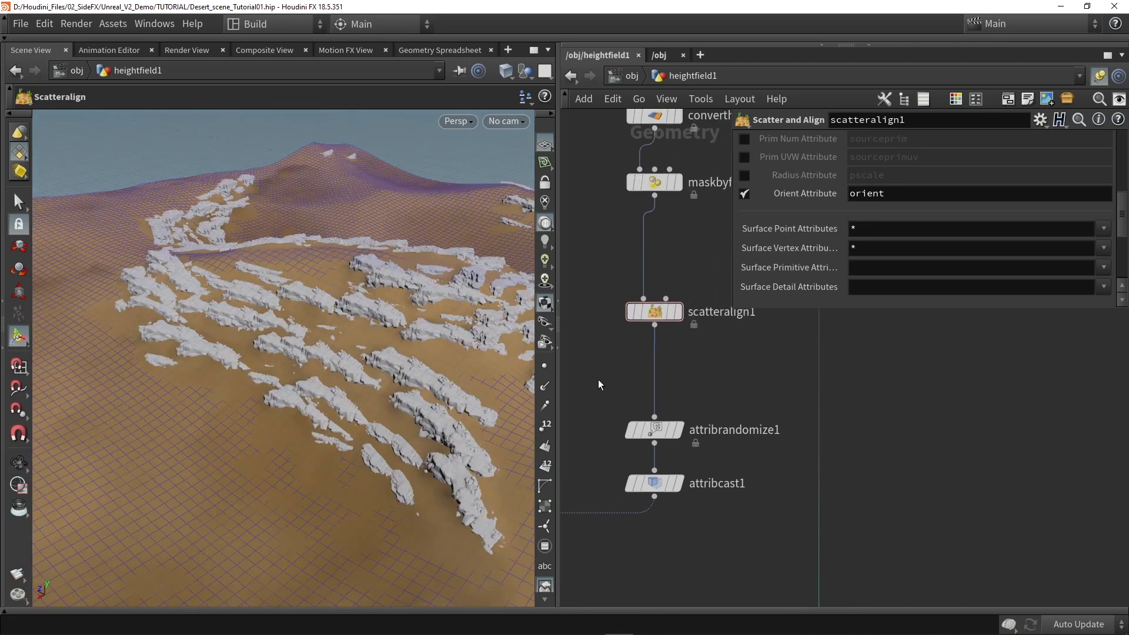
Step: Insert an Attribute Noise node between scatteralign1 and attribrandomize1
key(Tab)
text(noise)
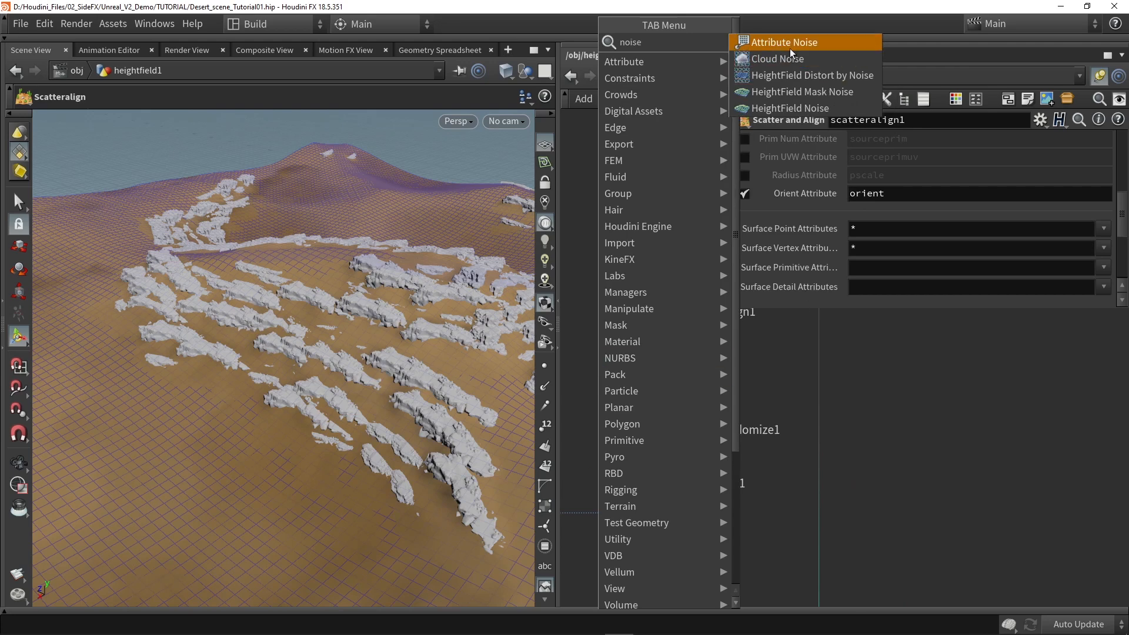
click(789, 44)
click(654, 376)
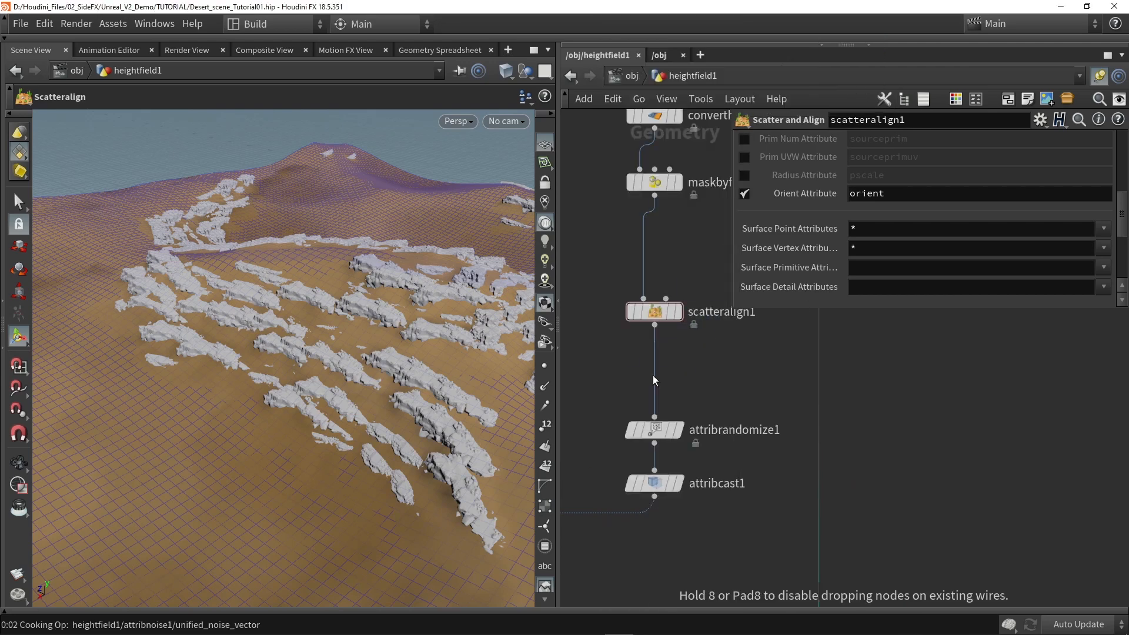
Step: Set attribnoise1 to apply its noise to a Float attribute named pscale
scroll(654, 376, up, 3)
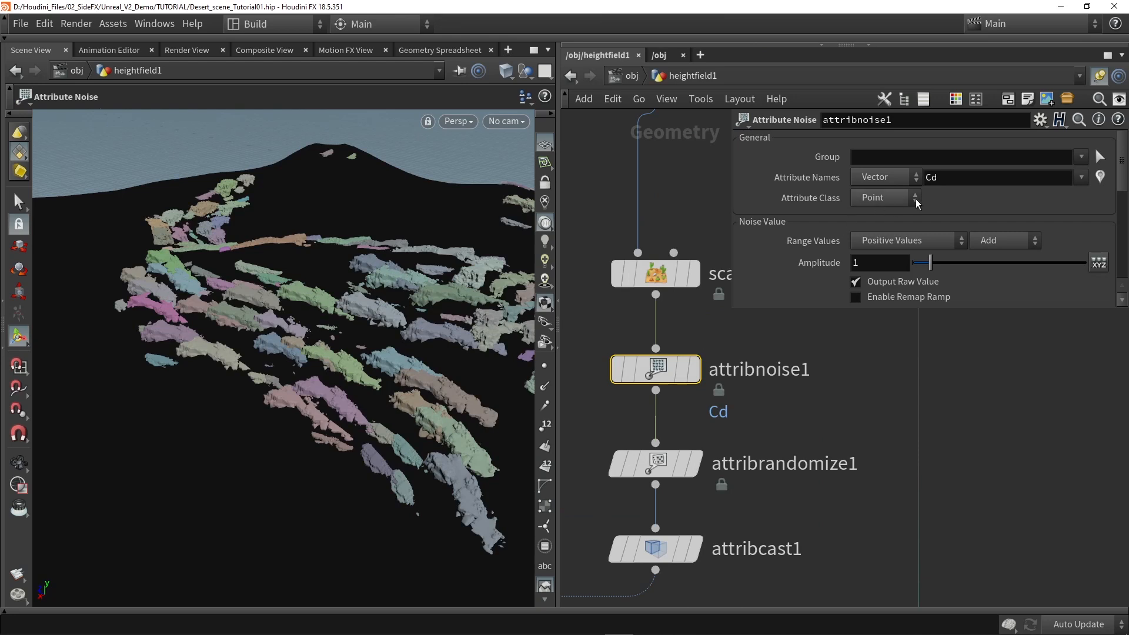
click(872, 181)
click(873, 195)
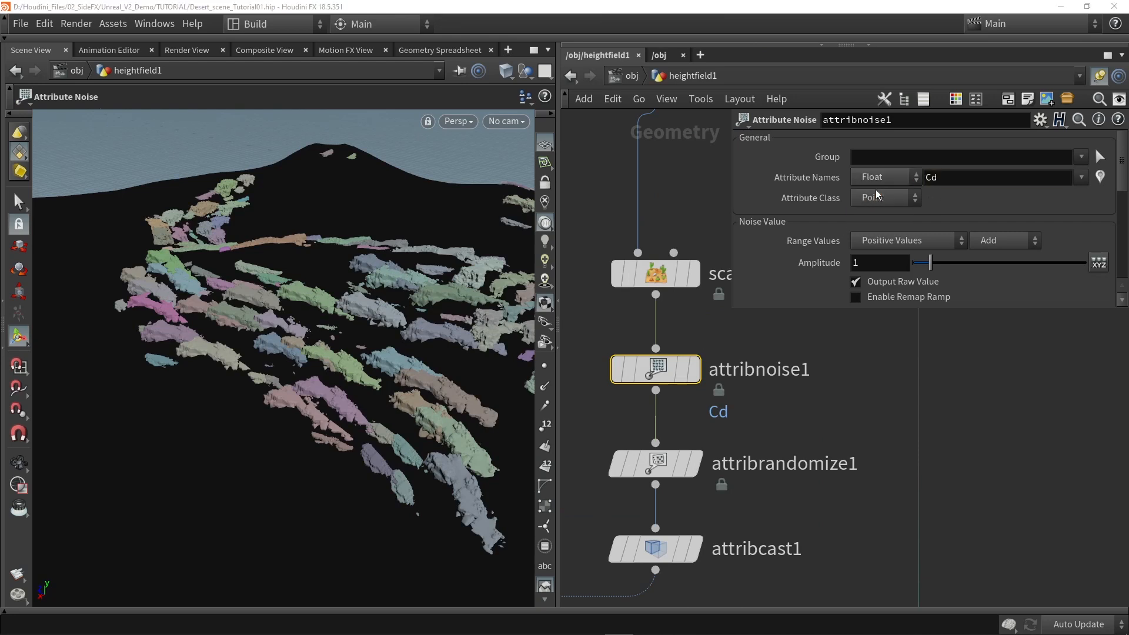
text(pscak)
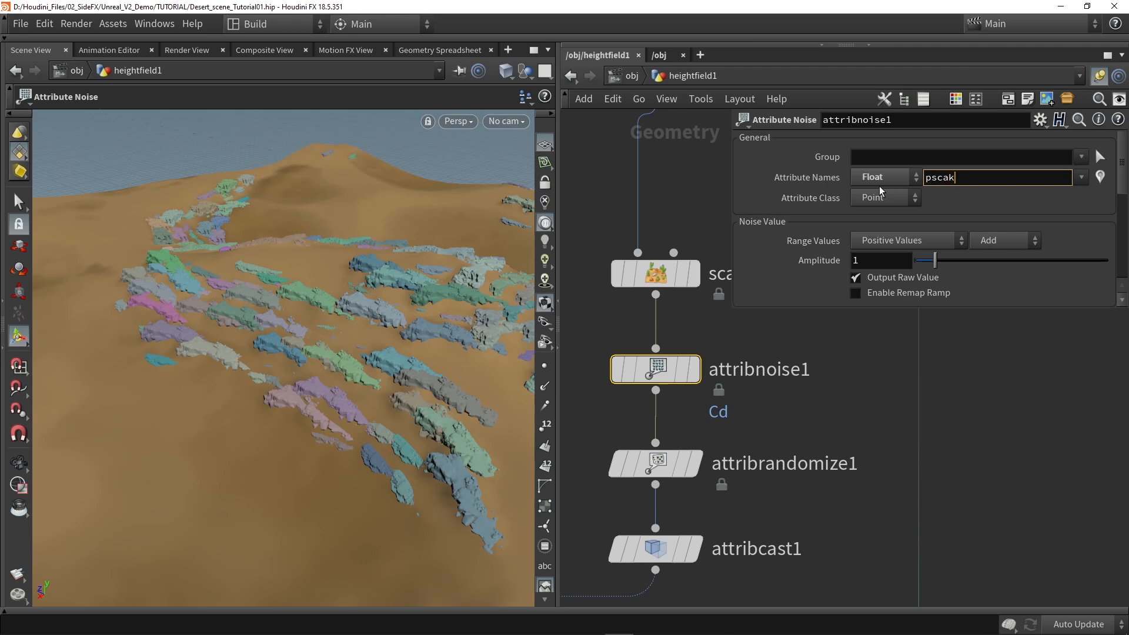
key(BackSpace)
text(le)
key(Return)
Step: Turn off Output Raw Value on attribnoise1 and raise its Amplitude to 1.42
scroll(874, 283, down, 1)
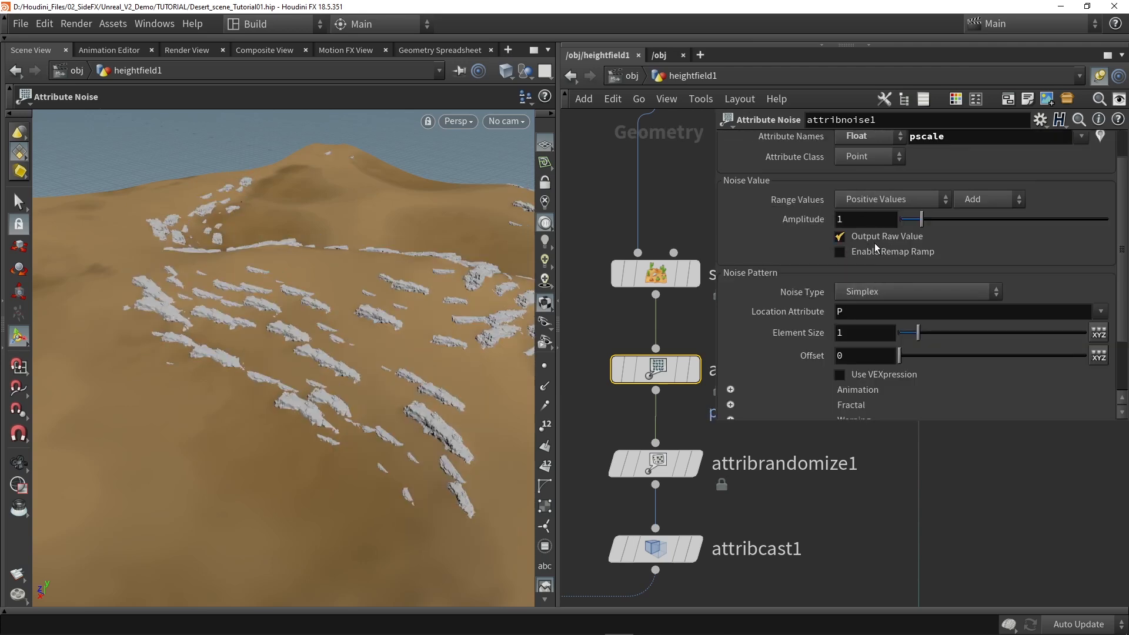
click(891, 241)
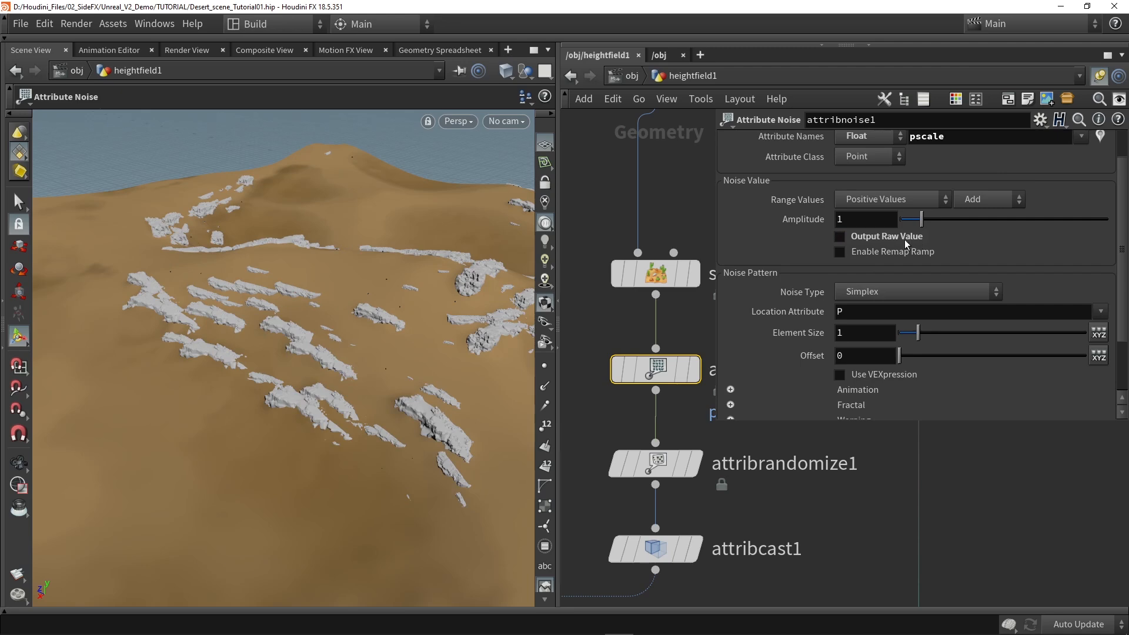
mouse_move(920, 218)
mouse_down()
mouse_move(959, 224)
mouse_move(915, 235)
mouse_move(926, 232)
mouse_up()
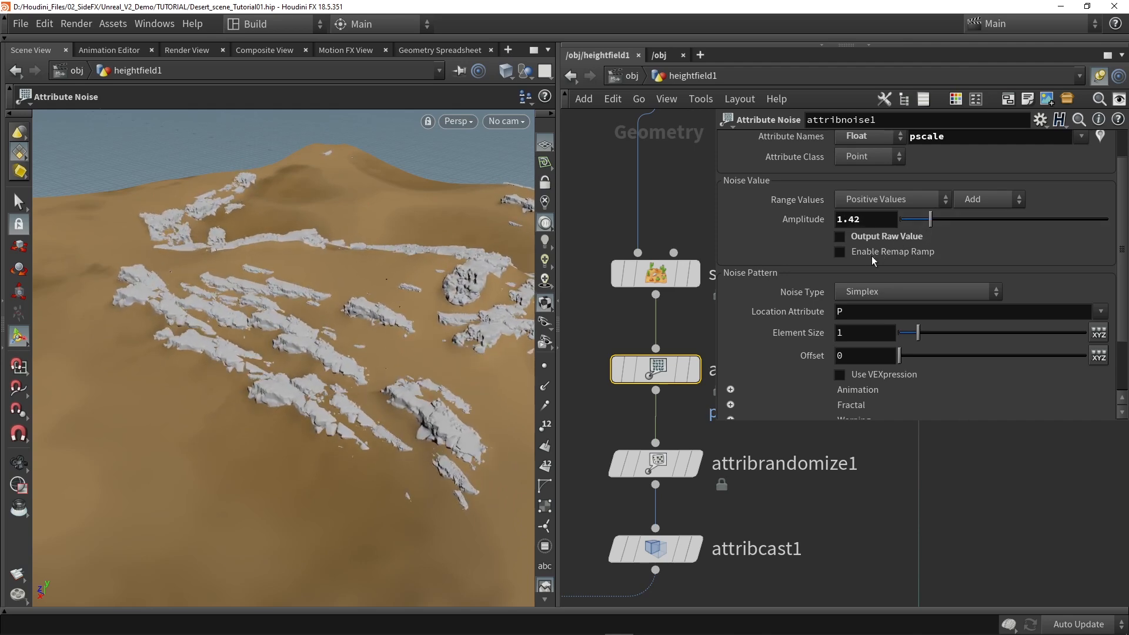
Step: Enable attribnoise1's post-process clamping with a Minimum of 1 and a Maximum of 1.7
scroll(872, 256, down, 3)
click(730, 385)
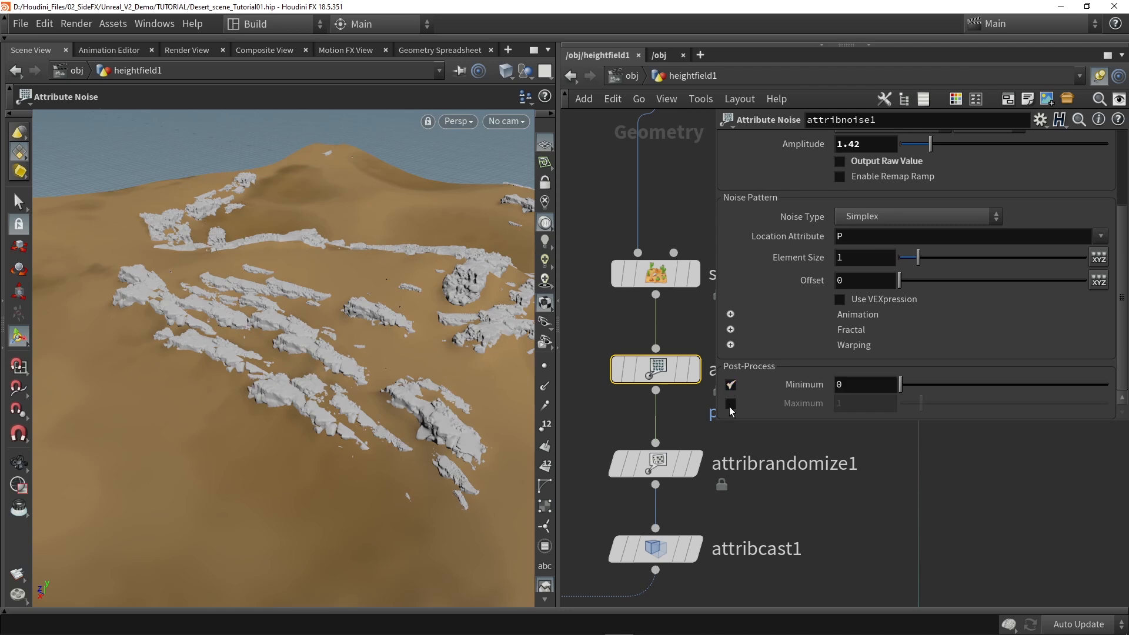
click(730, 403)
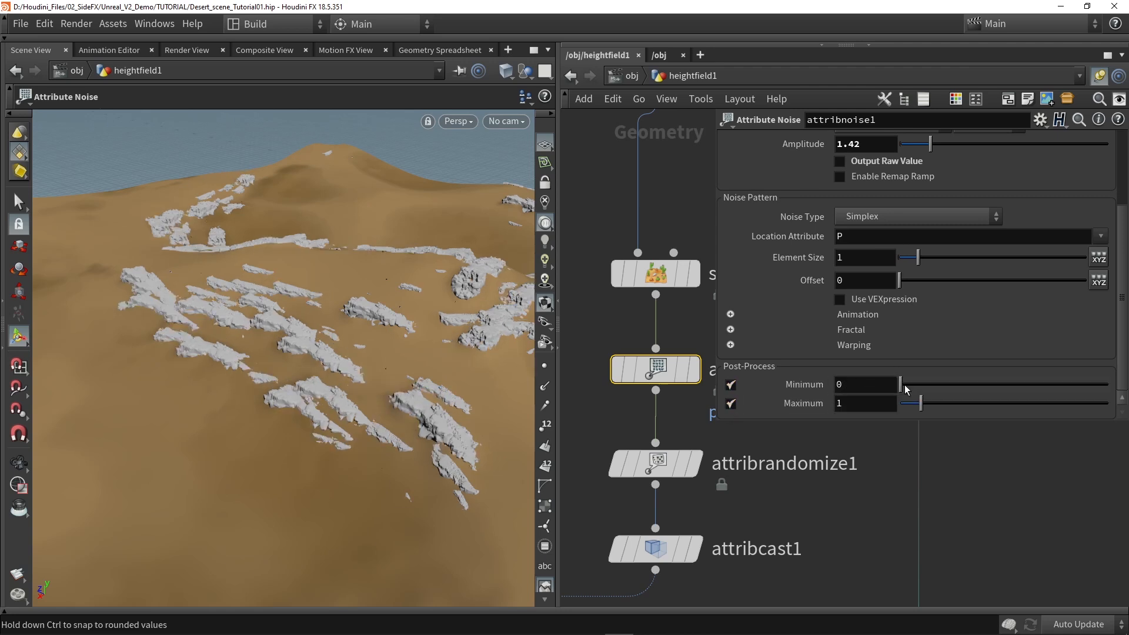
mouse_move(909, 388)
mouse_down()
mouse_move(916, 383)
mouse_move(903, 389)
mouse_up()
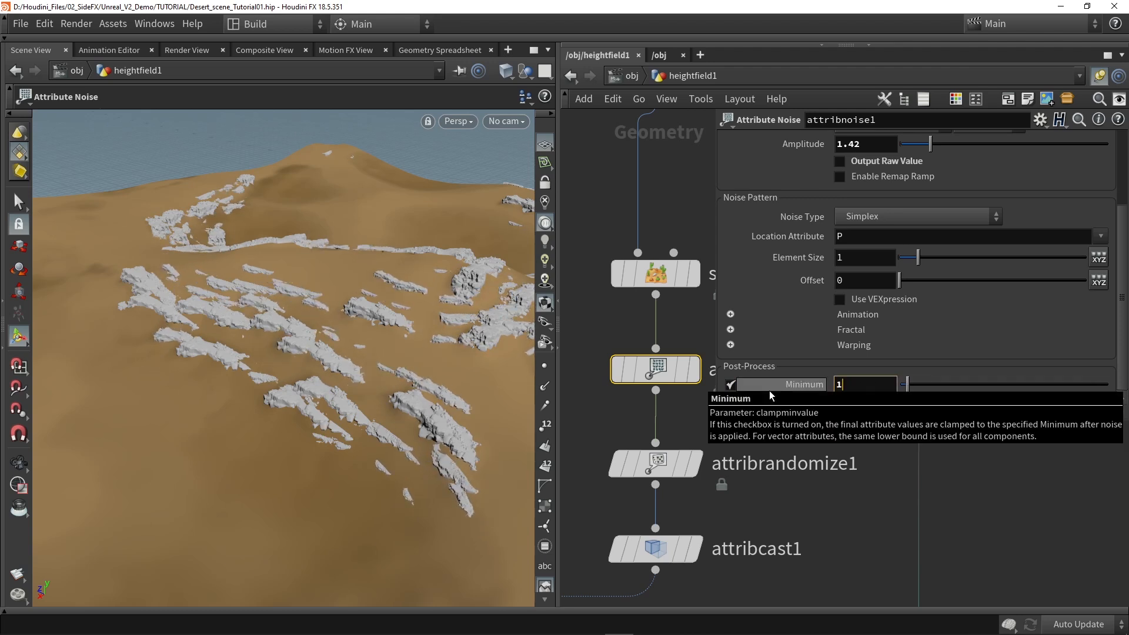
text(1)
key(Return)
click(847, 407)
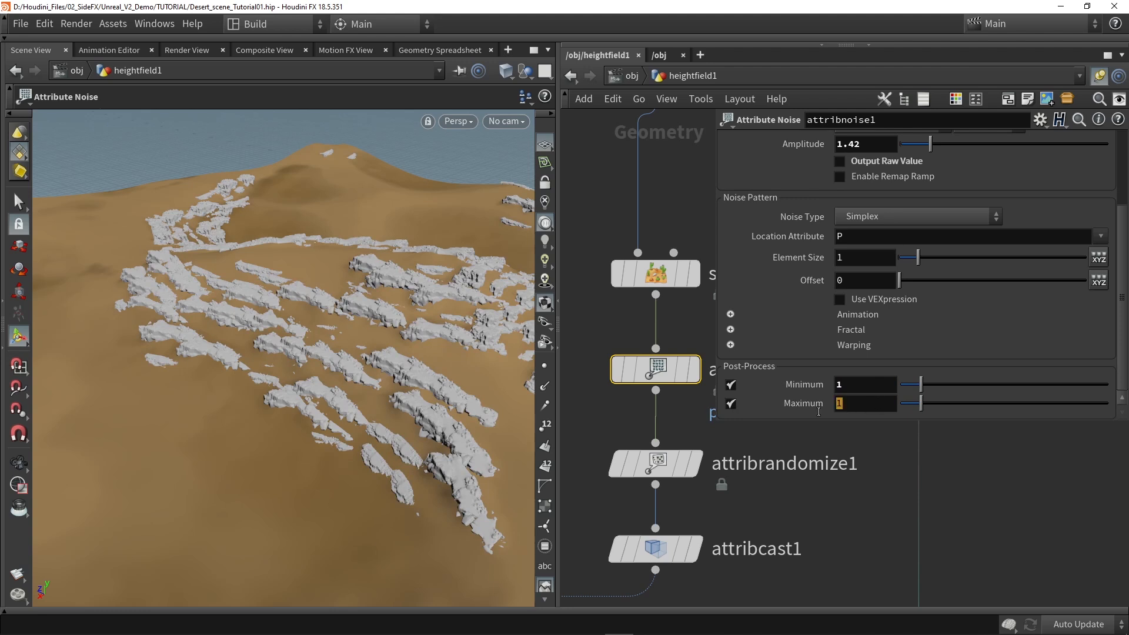
text(1.7)
key(Return)
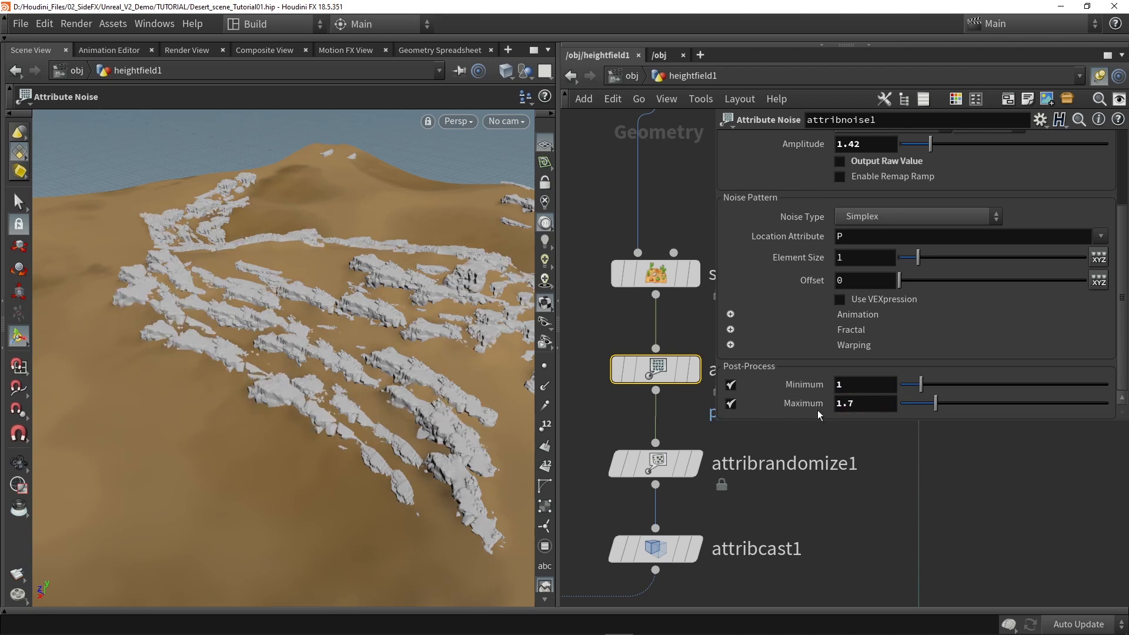
Step: Raise attribnoise1's Element Size to 3.12 and adjust its Amplitude slightly to vary the rock scale over larger patches
mouse_move(387, 385)
alt+mouse_down()
mouse_move(411, 432)
mouse_move(524, 366)
mouse_move(466, 448)
mouse_move(349, 367)
mouse_move(471, 356)
mouse_move(406, 470)
mouse_move(371, 400)
alt+mouse_up()
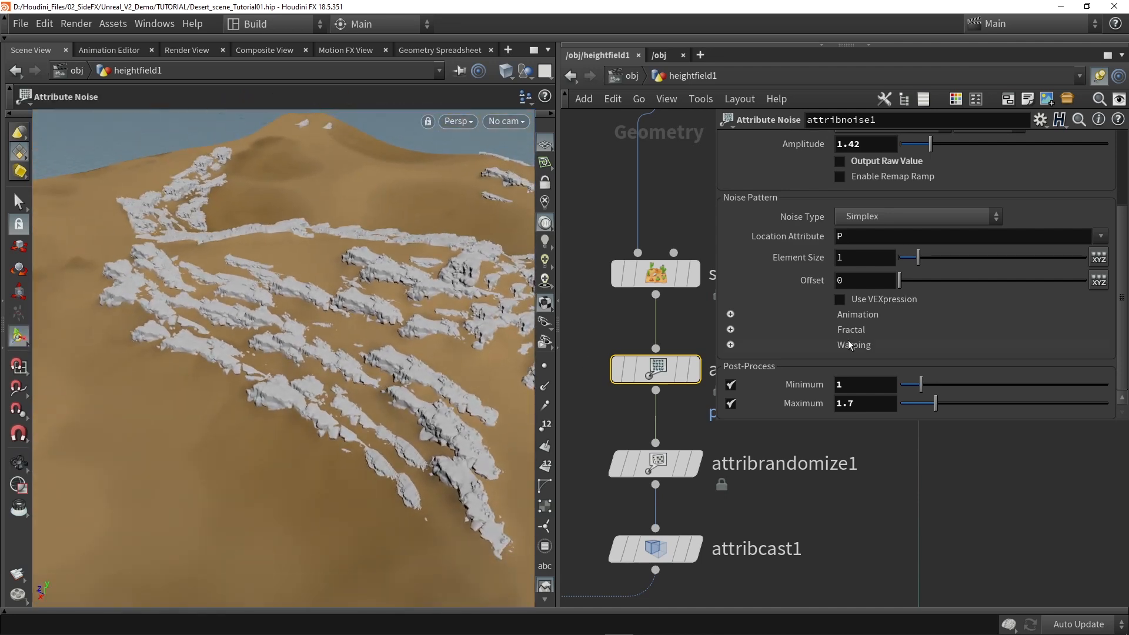
scroll(1095, 146, up, 6)
scroll(911, 287, down, 4)
drag(919, 319, 957, 320)
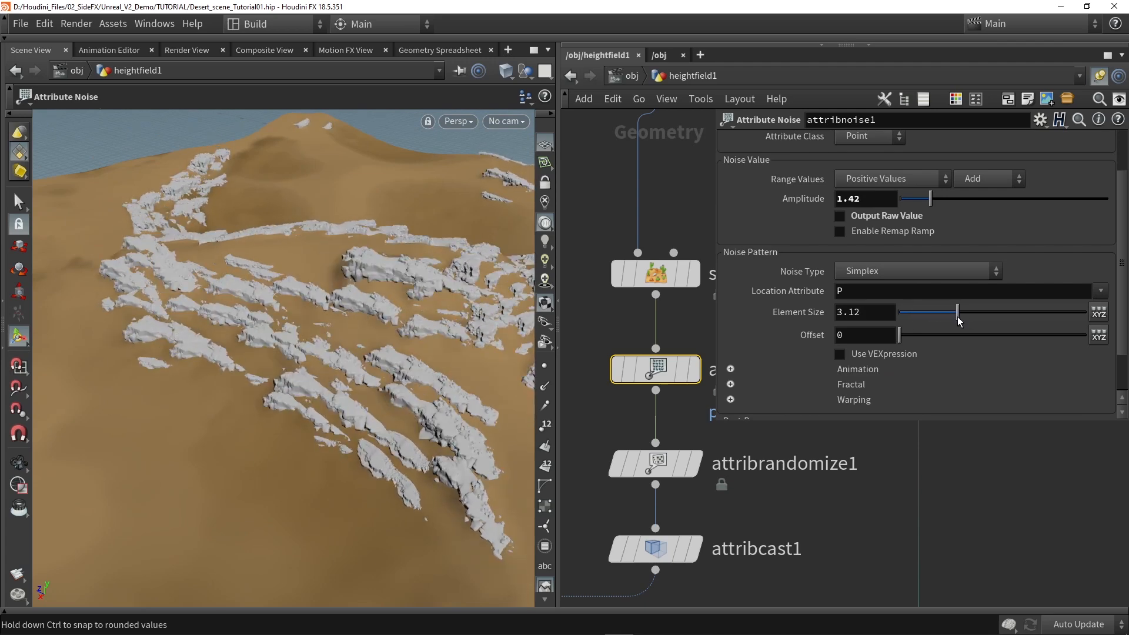
mouse_move(931, 202)
mouse_down()
mouse_move(916, 201)
mouse_move(962, 202)
mouse_move(923, 212)
mouse_move(933, 211)
mouse_up()
Step: Examine from several angles how the scaled rocks and the blurred sand blend together in merge1's result
alt+drag(494, 374, 370, 380)
scroll(809, 521, down, 4)
middle_drag(810, 523, 786, 478)
scroll(755, 491, down, 5)
middle_drag(746, 513, 689, 444)
scroll(681, 482, down, 3)
scroll(686, 517, up, 5)
drag(705, 514, 702, 534)
click(703, 537)
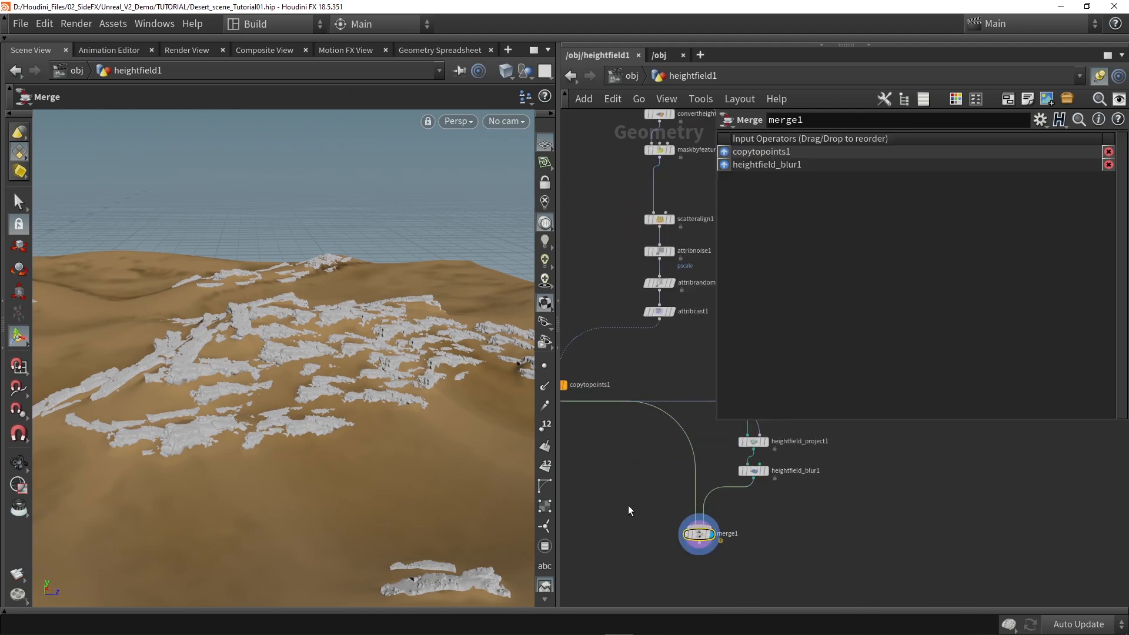
alt+drag(306, 390, 372, 360)
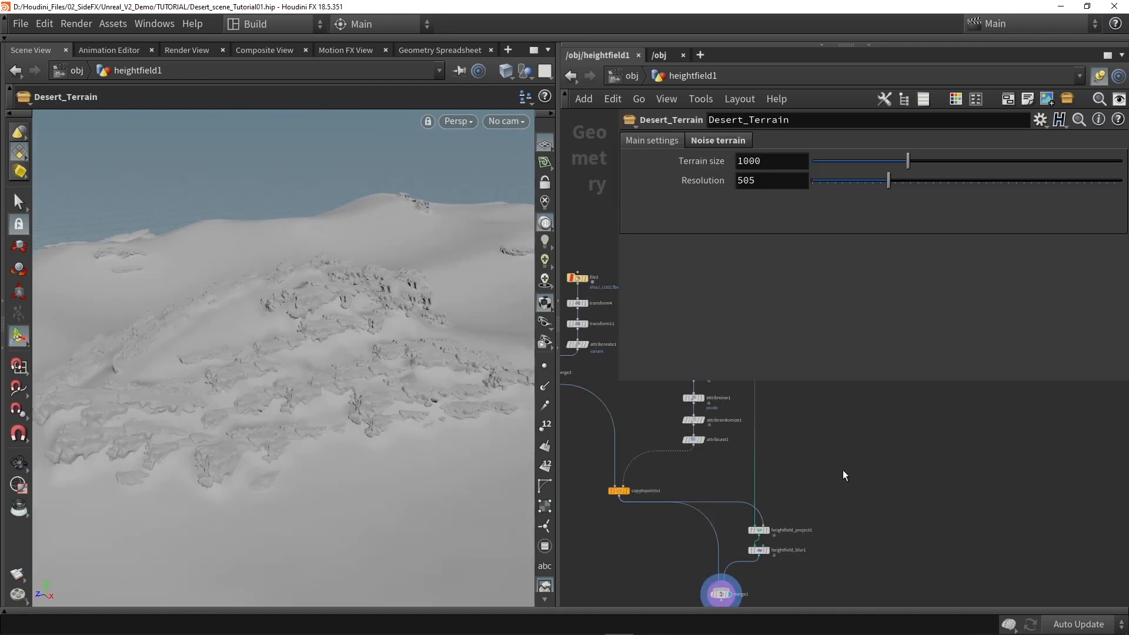
middle_drag(849, 476, 792, 432)
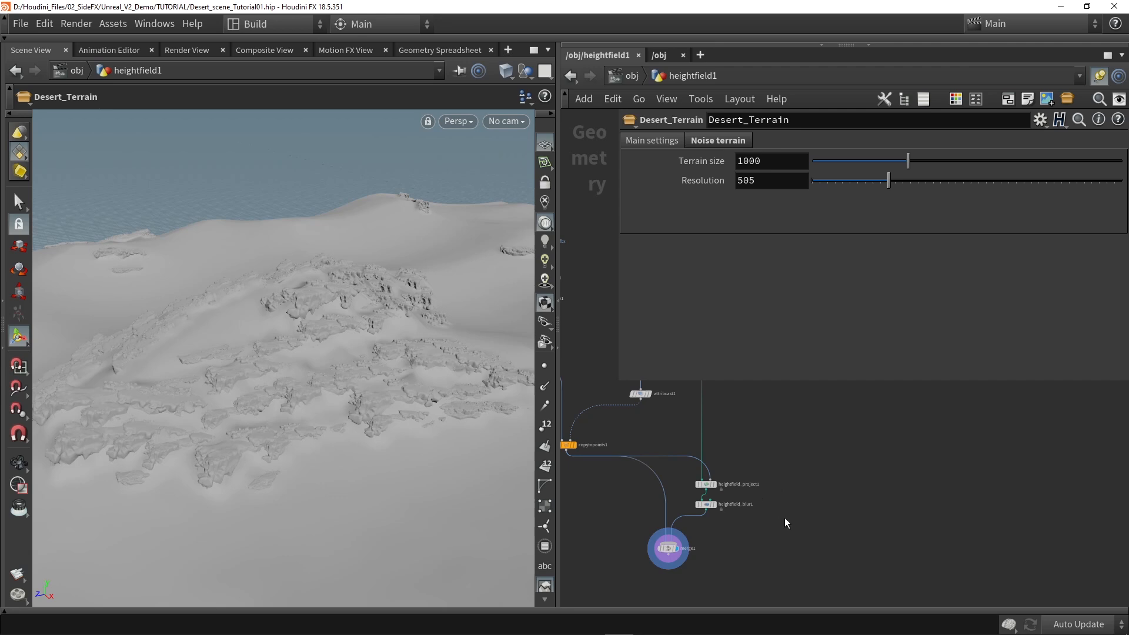
drag(347, 380, 282, 420)
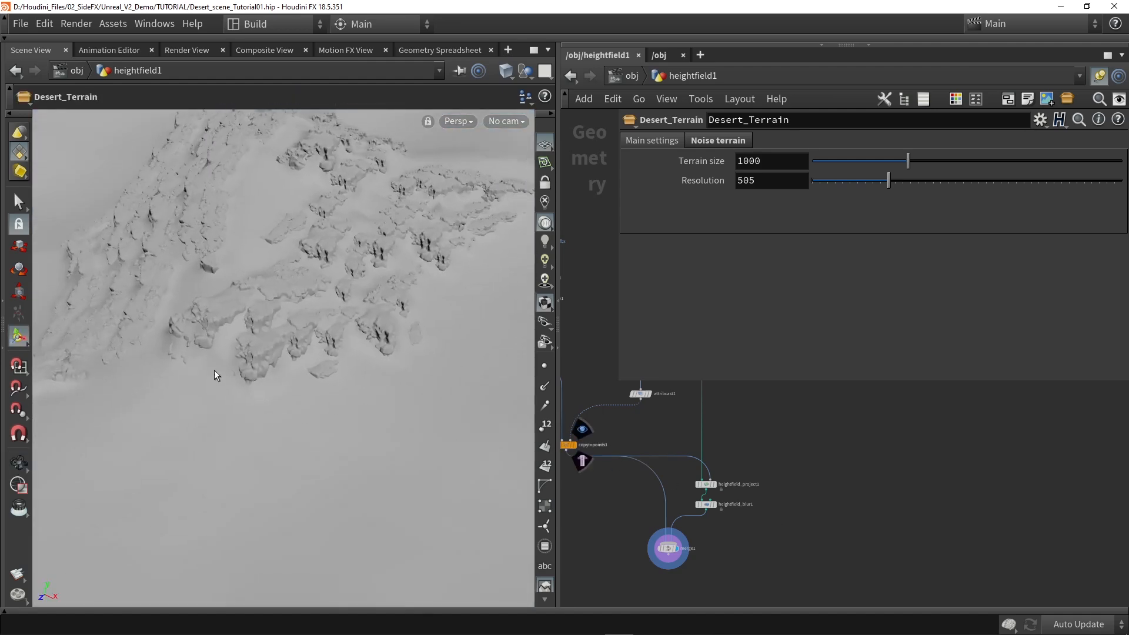
mouse_move(267, 290)
mouse_down()
mouse_move(250, 252)
mouse_move(282, 300)
mouse_up()
drag(452, 469, 377, 264)
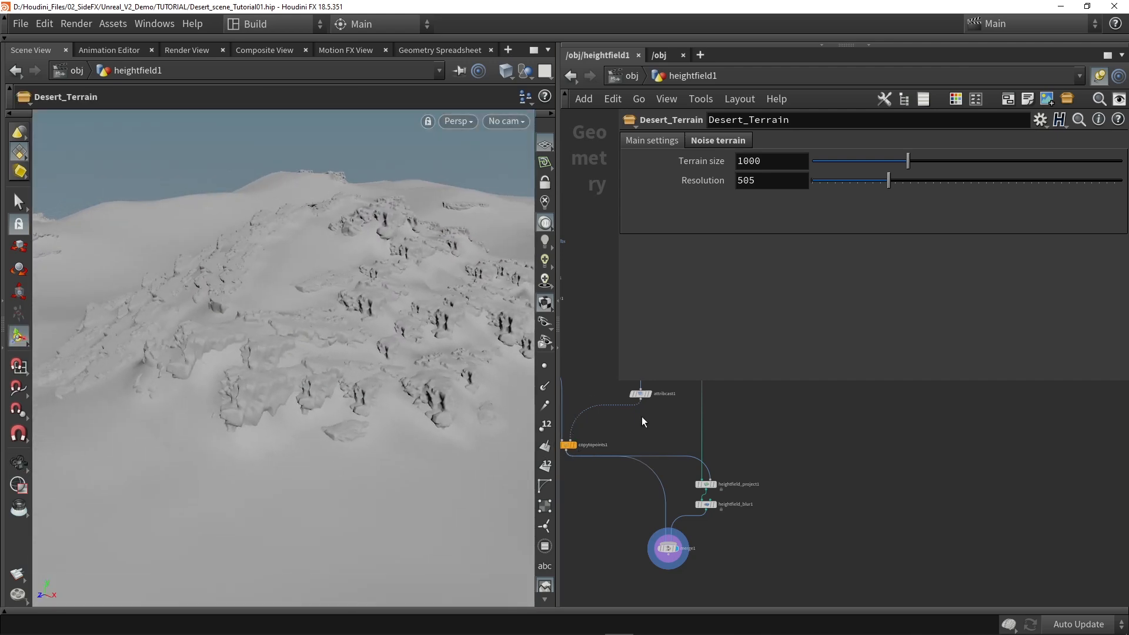
Step: Add a Distance from Geometry node beside heightfield_project1
key(Tab)
text(dis)
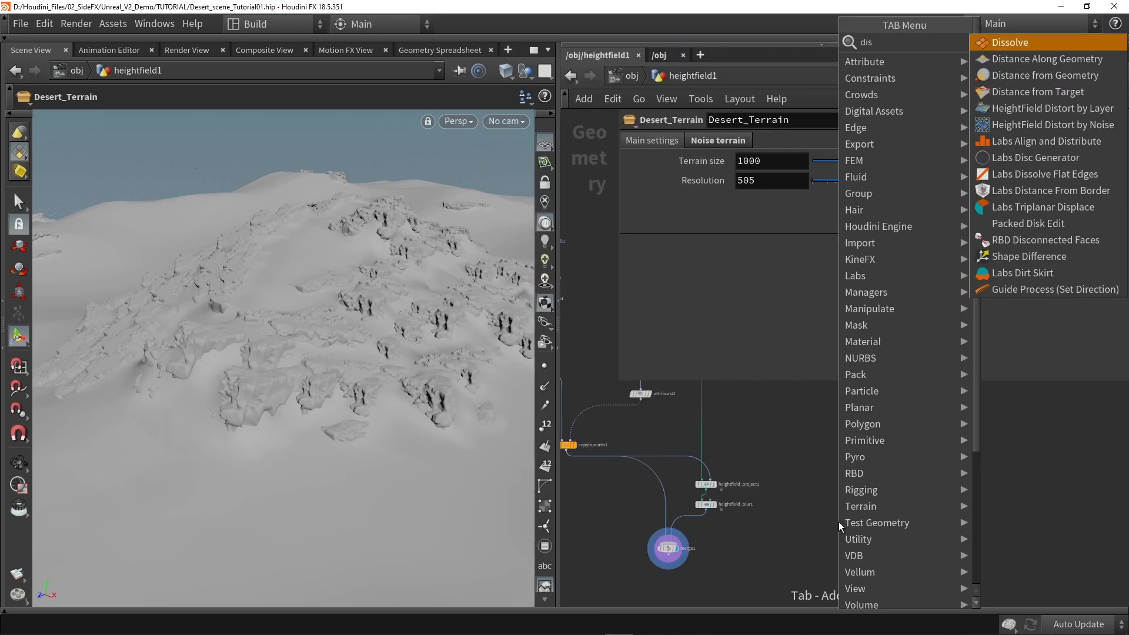
text(t)
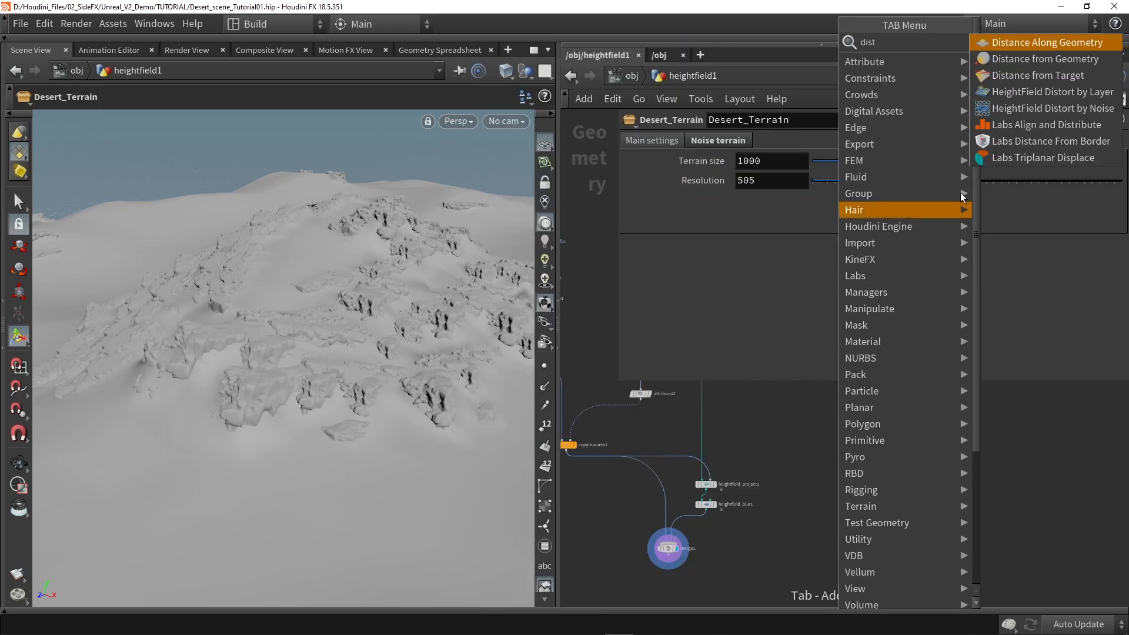
click(1008, 61)
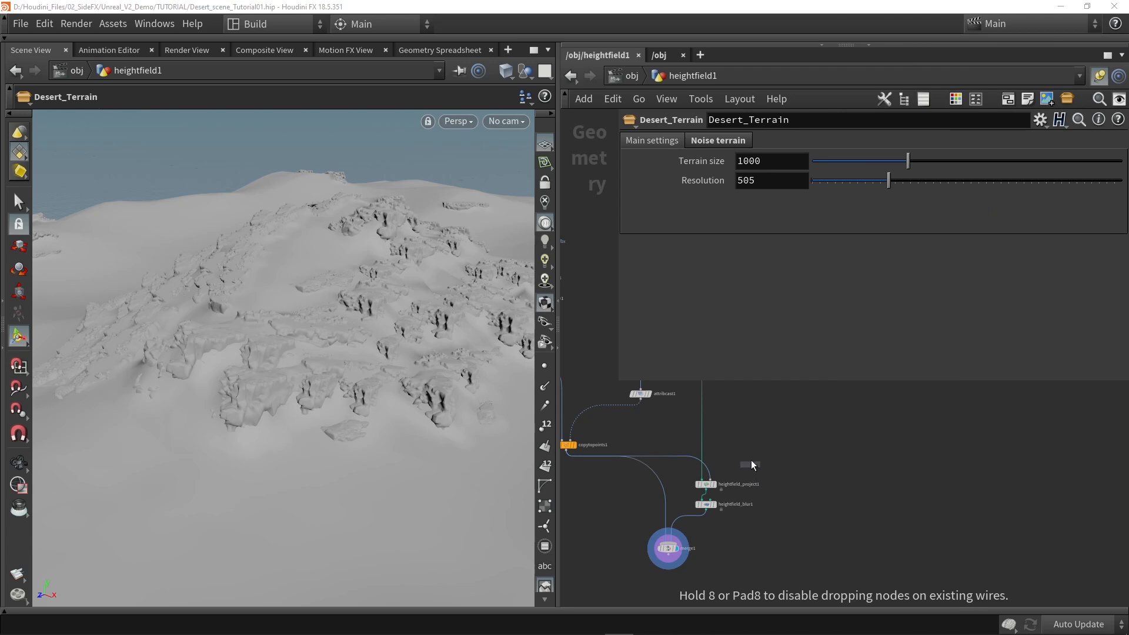
click(747, 455)
scroll(735, 517, up, 4)
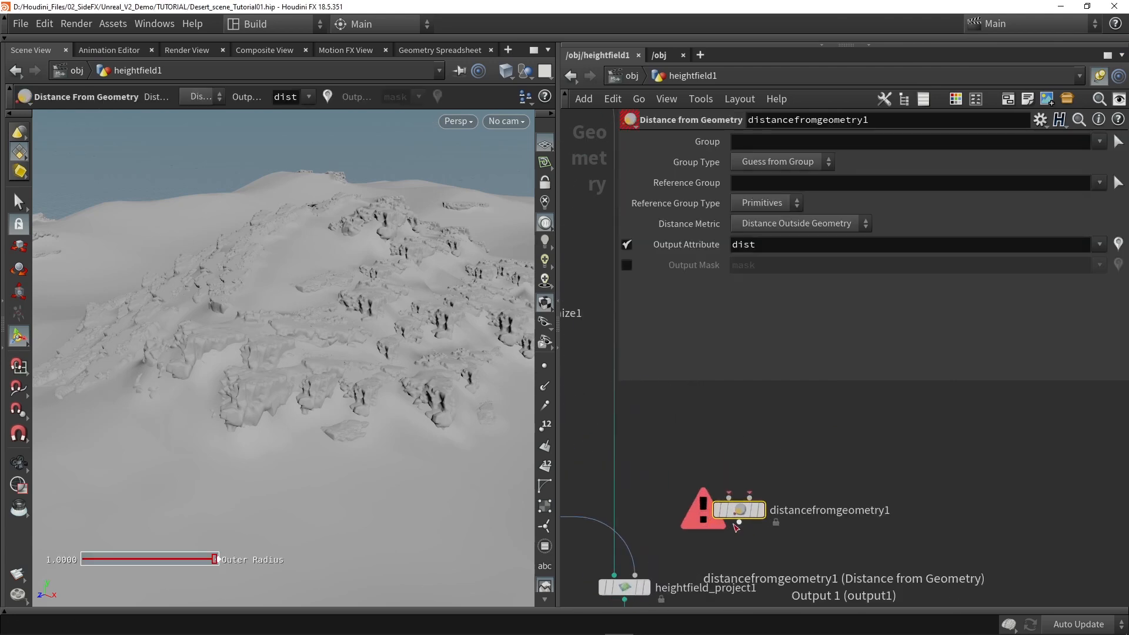
scroll(736, 526, up, 2)
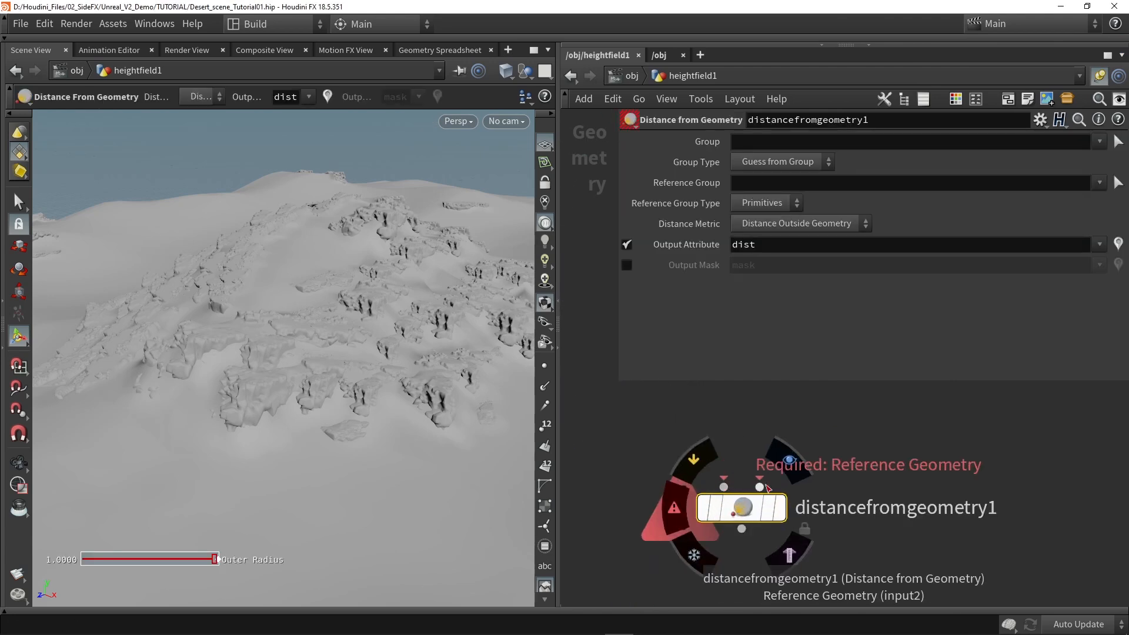
scroll(749, 501, down, 6)
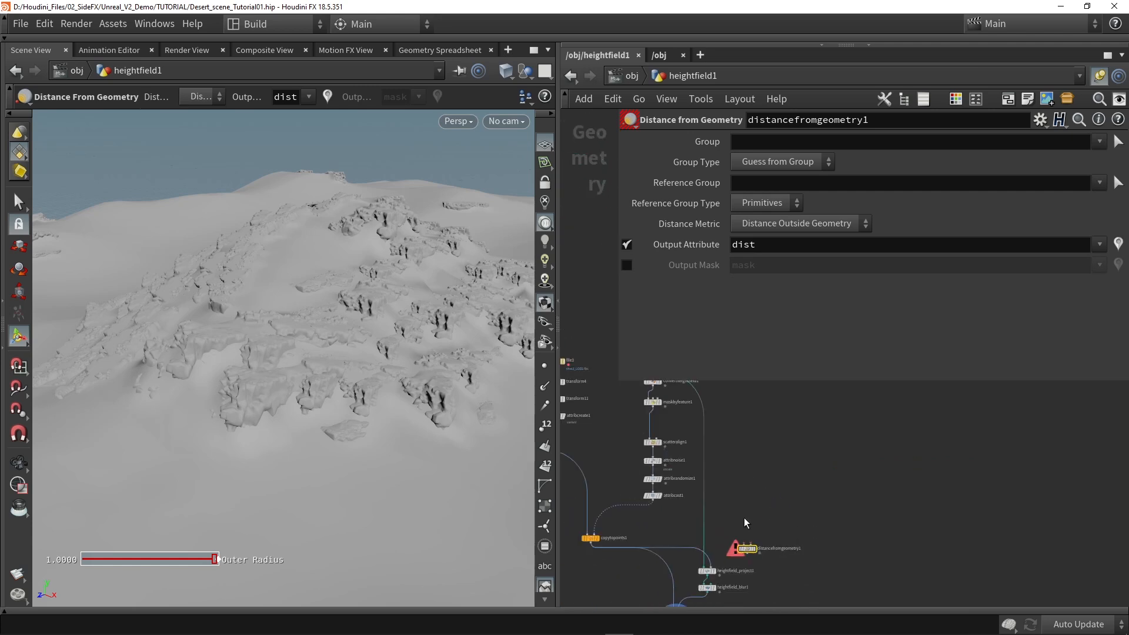
Step: Connect convertheightfield1 to the first input of distancefromgeometry1 and place the node below attribcast1
drag(620, 383, 718, 297)
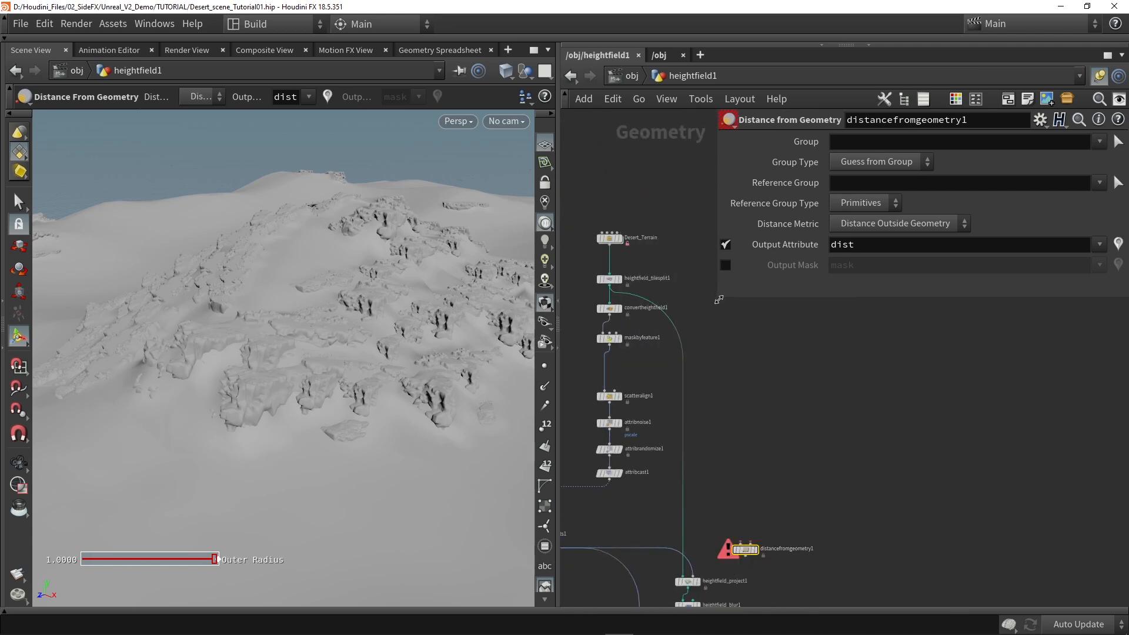
drag(610, 316, 740, 542)
middle_drag(730, 525, 773, 377)
drag(788, 404, 813, 509)
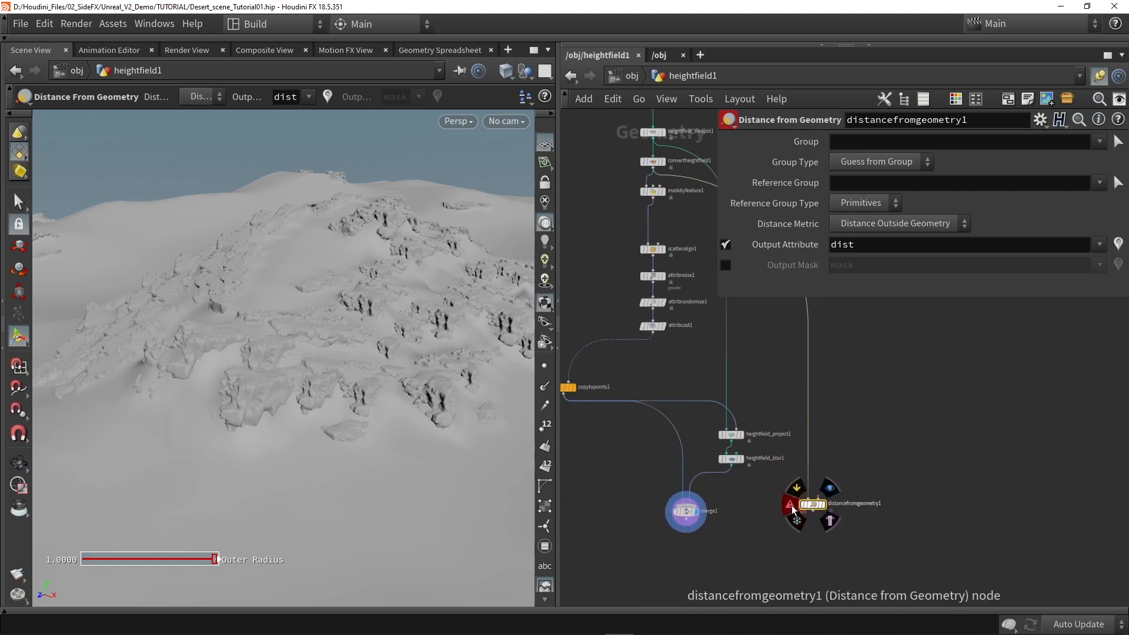
drag(814, 507, 648, 457)
Step: Move heightfield_project1, heightfield_blur1 and merge1 together away from distancefromgeometry1 to free up space around it
drag(769, 532, 680, 432)
drag(693, 515, 940, 546)
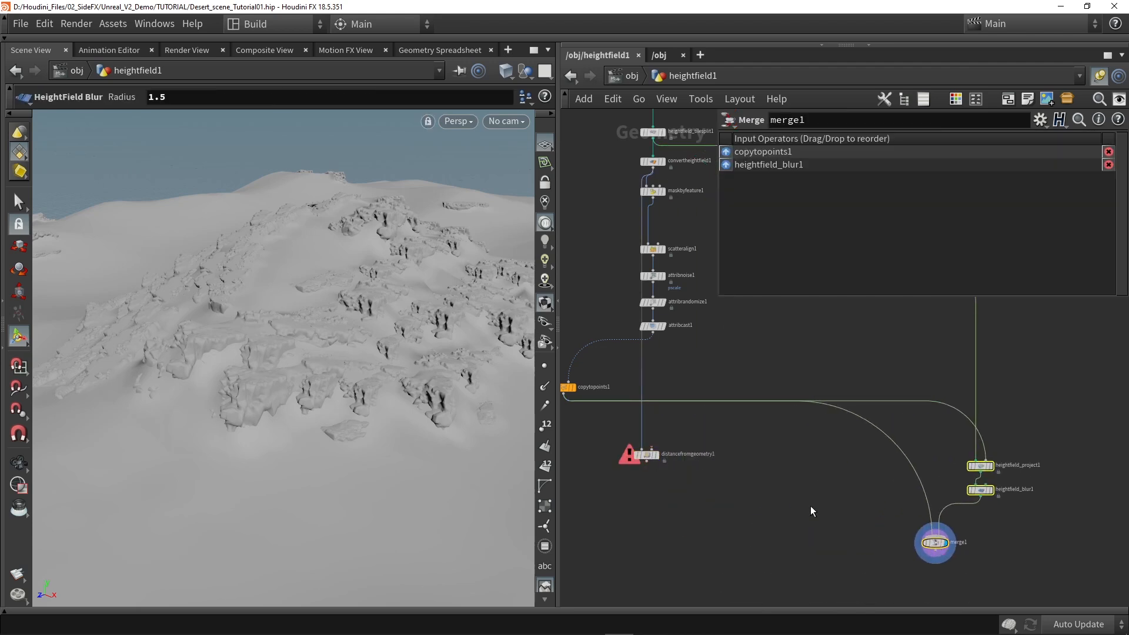
click(868, 521)
Step: Connect copytopoints1 as the reference geometry of distancefromgeometry1 and display that node
middle_drag(746, 473, 801, 473)
scroll(720, 458, up, 3)
drag(692, 450, 785, 440)
scroll(660, 449, down, 3)
middle_drag(659, 449, 676, 460)
drag(599, 383, 788, 446)
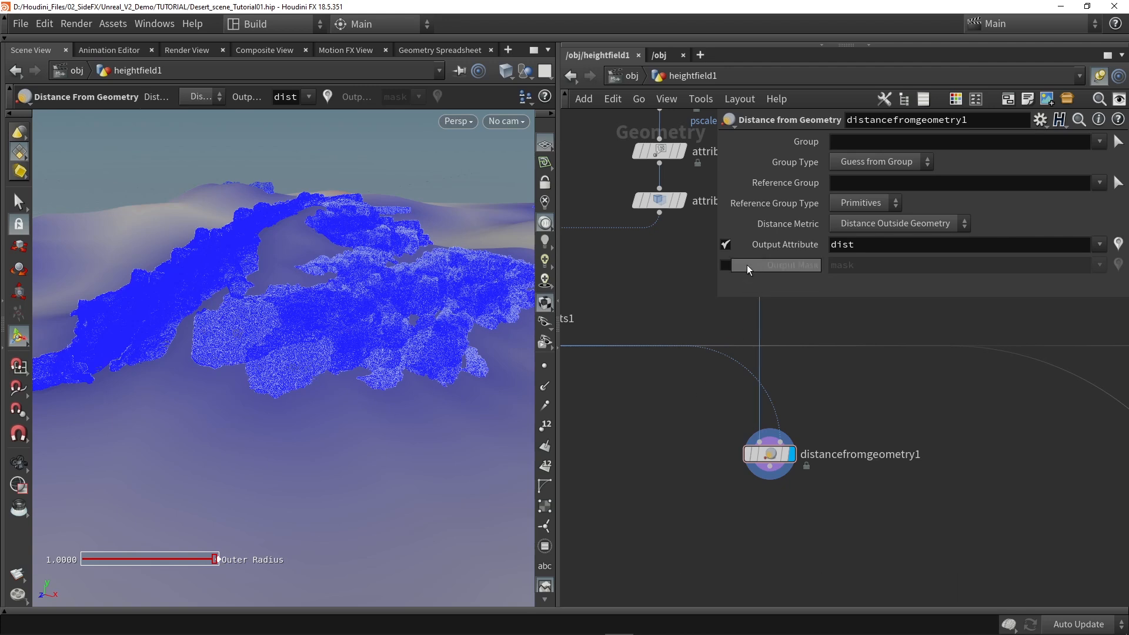
Step: Turn off Output Attribute on distancefromgeometry1, enable Output Mask with the name mask, and set its Radius to 10
click(725, 243)
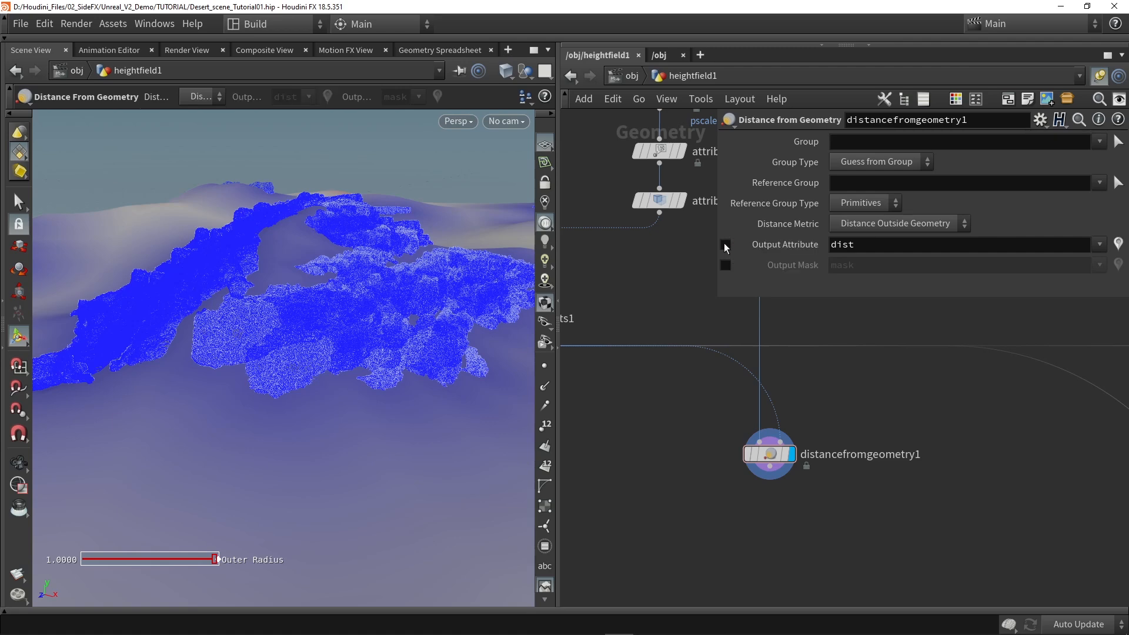
click(727, 265)
scroll(813, 262, down, 3)
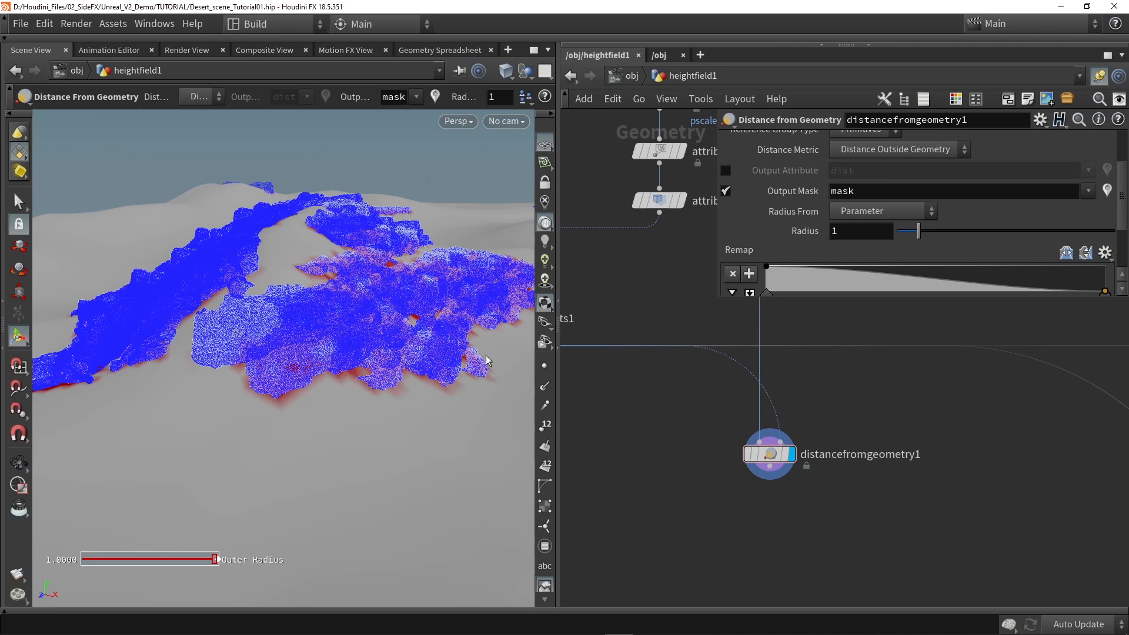
scroll(850, 241, down, 2)
drag(841, 181, 795, 187)
text(0)
key(Return)
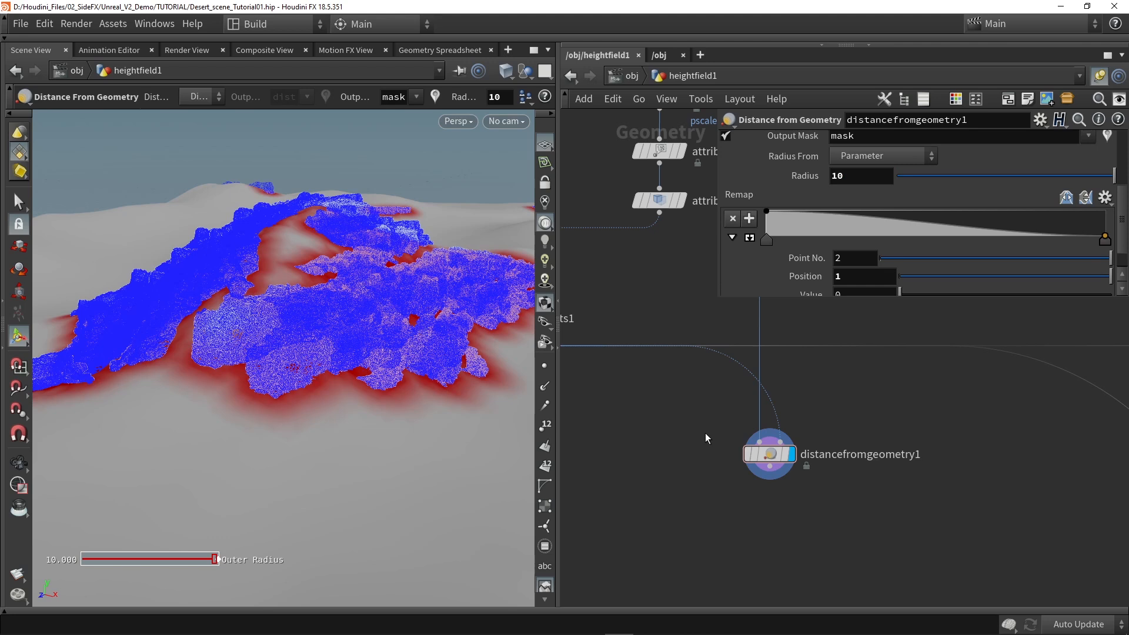
Step: Reshape the mask's Remap ramp to rise from zero to full value between points at positions 0.109375 and 0.581597
drag(779, 238, 926, 239)
click(787, 218)
drag(787, 222, 804, 241)
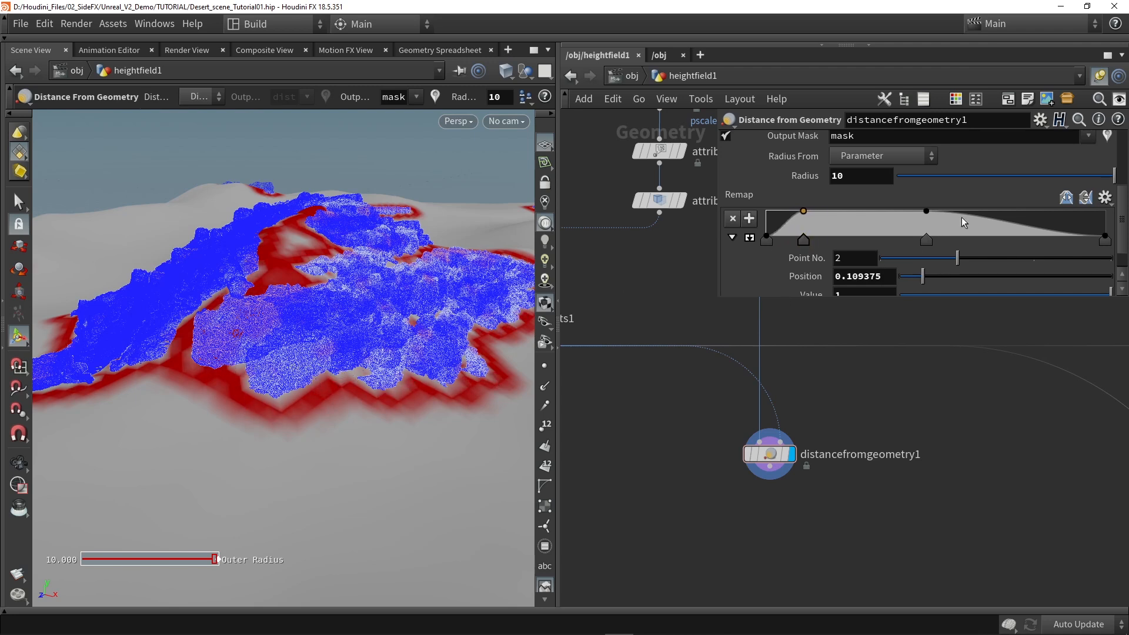
drag(929, 239, 964, 238)
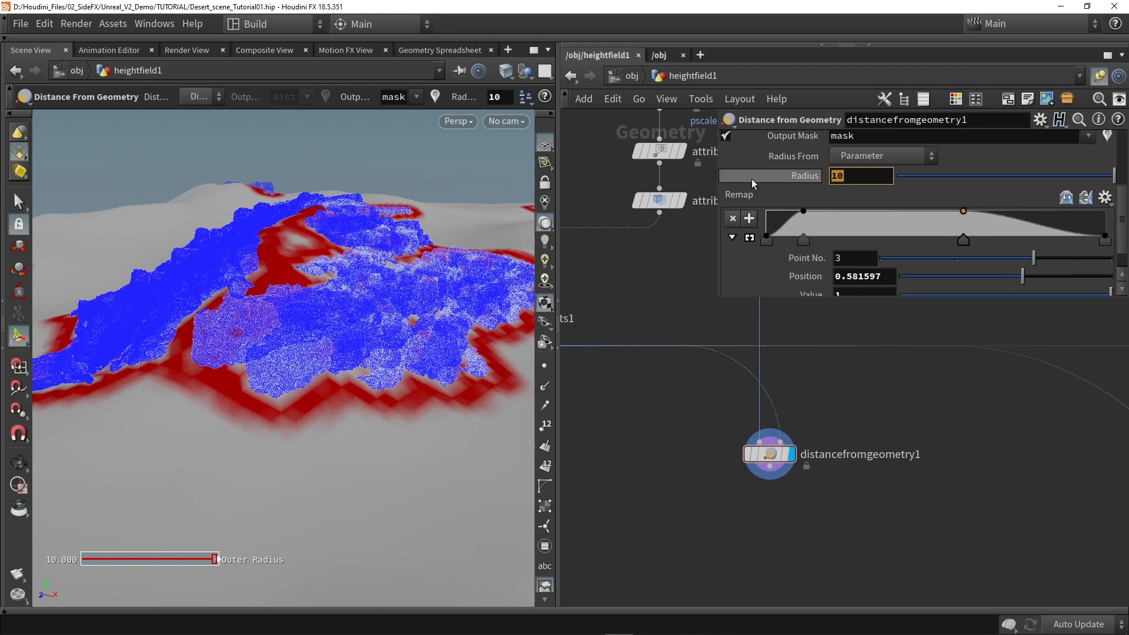
Step: Try a mask Radius of 15, settle on 20, and move the Remap ramp's third point to position 0.333333
text(15)
key(Return)
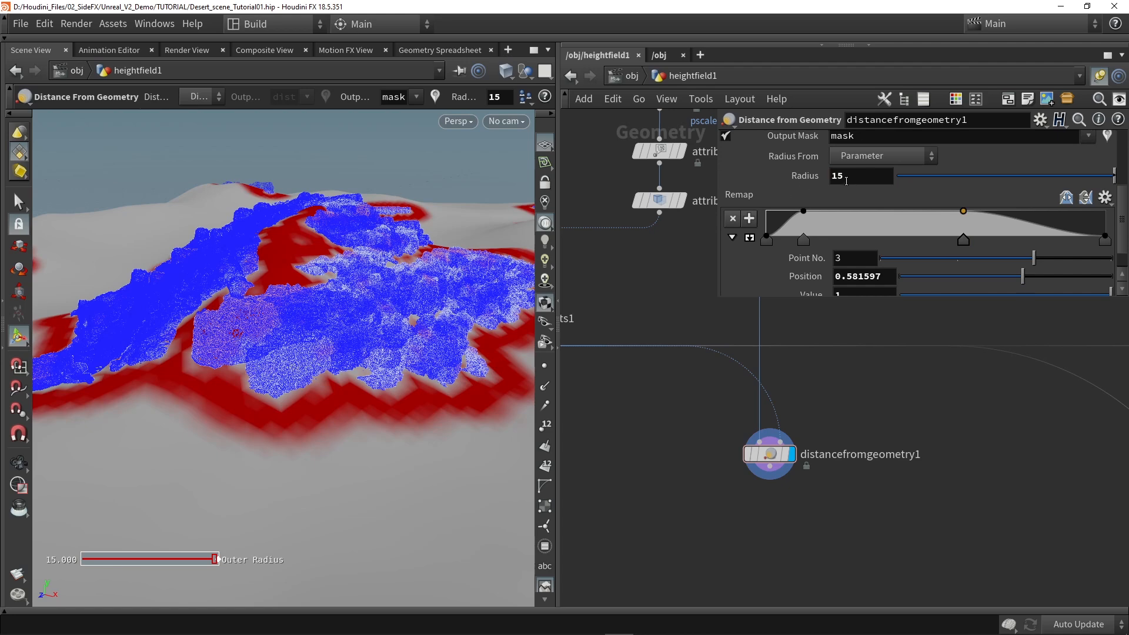
text(20)
key(Return)
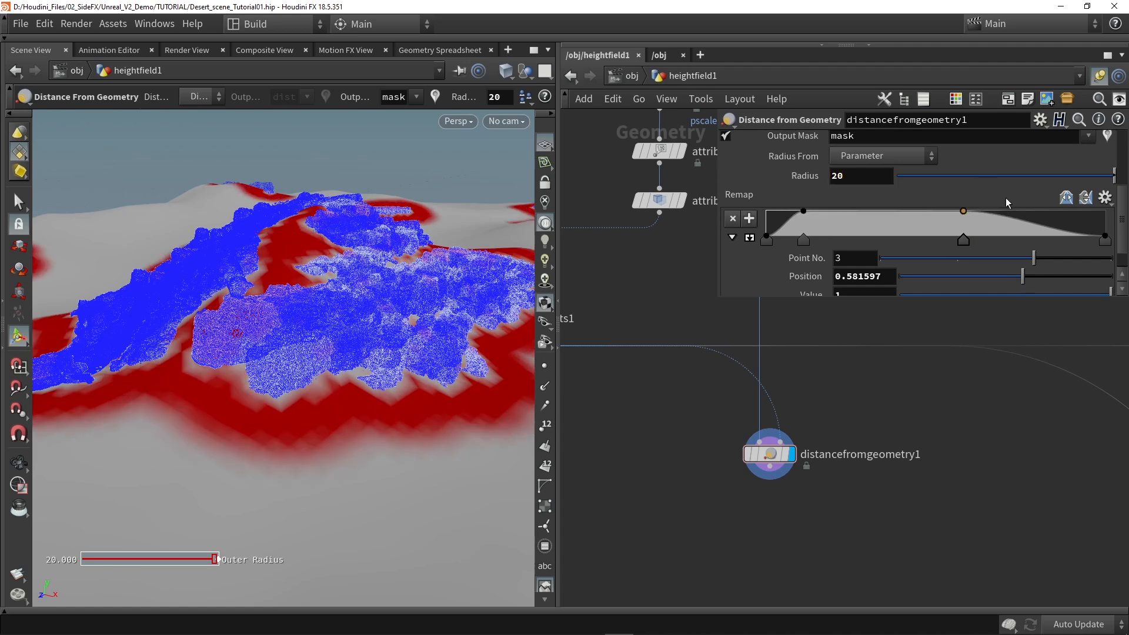
drag(963, 241, 879, 241)
alt+drag(434, 352, 398, 371)
alt+right_drag(398, 370, 707, 496)
Step: Add a Scatter and Align node fed by distancefromgeometry1 and display its result
middle_drag(706, 495, 639, 414)
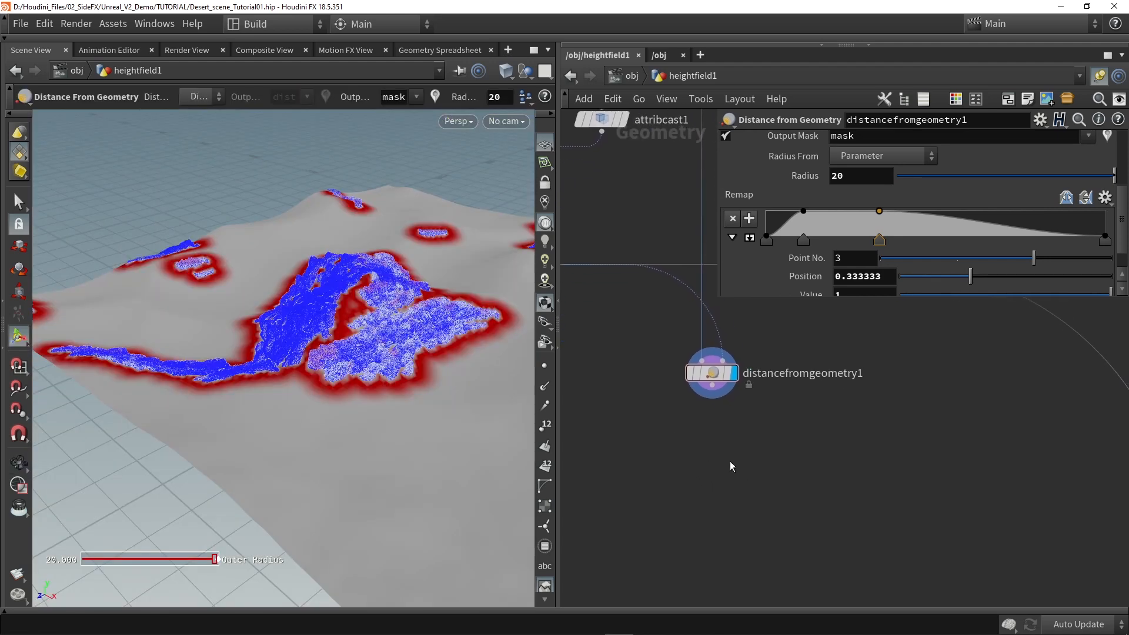
key(Tab)
text(sca)
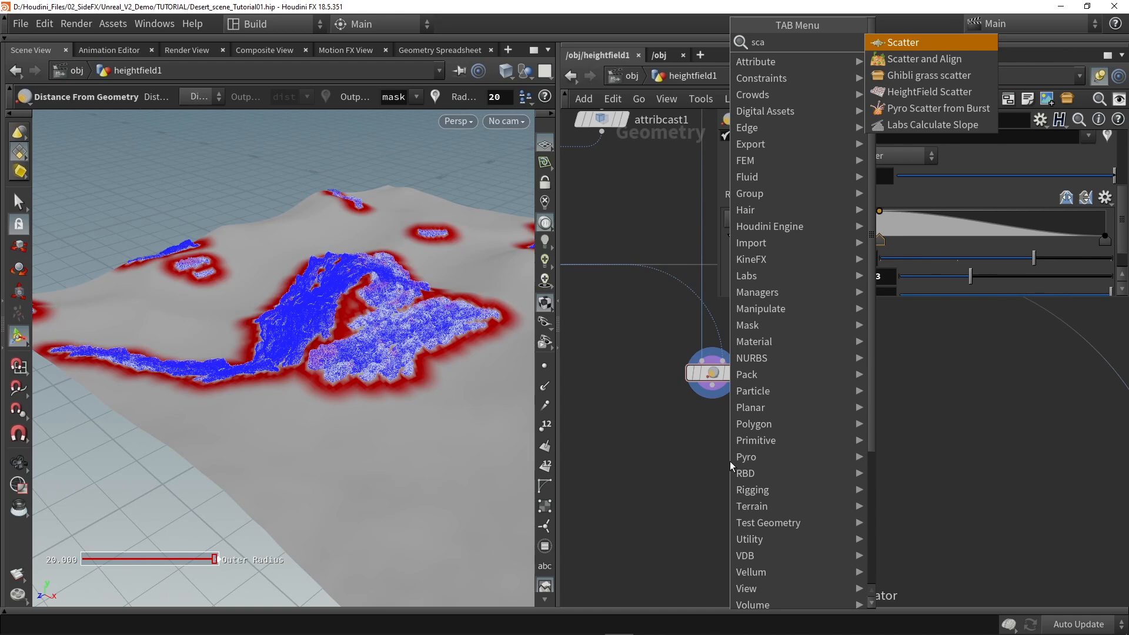
click(926, 62)
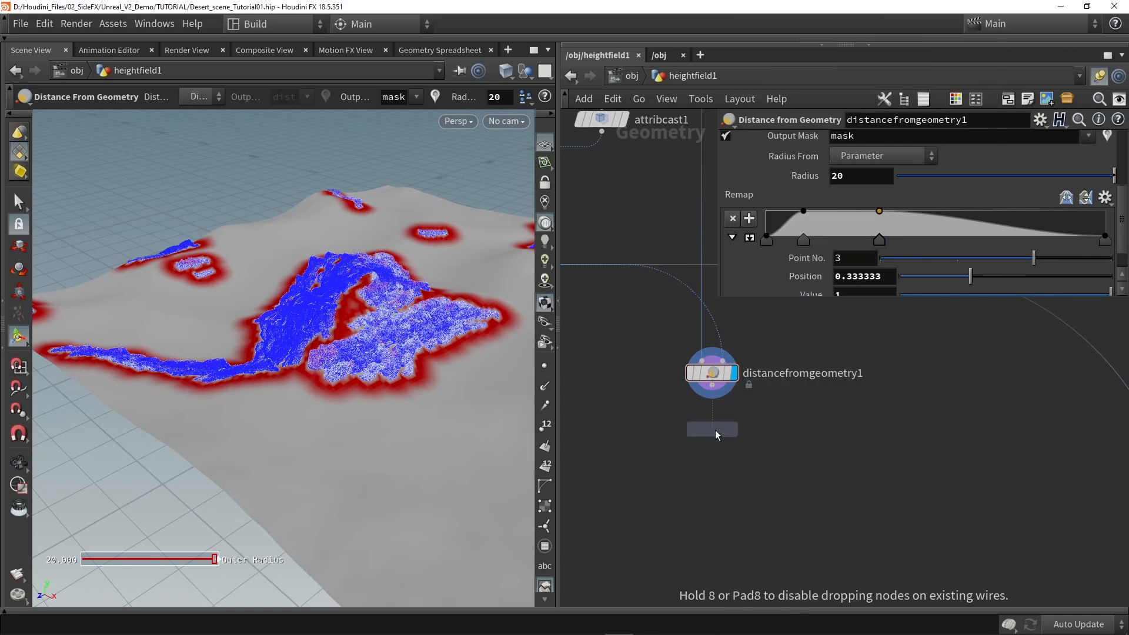
click(715, 428)
scroll(706, 398, up, 3)
drag(715, 375, 699, 429)
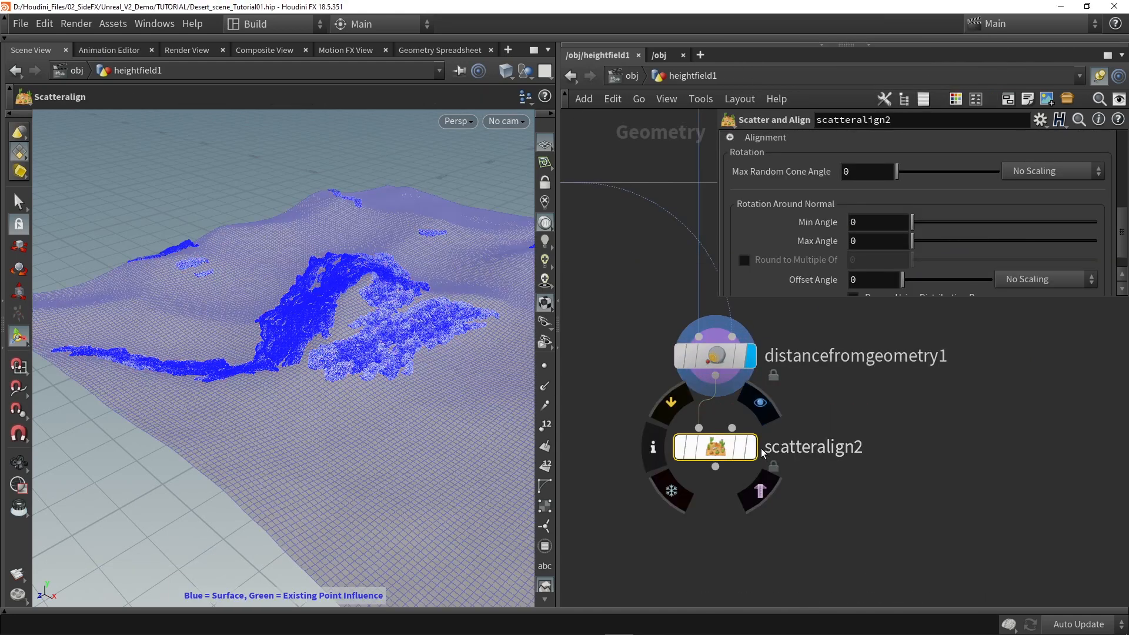
key(r)
drag(717, 453, 718, 476)
Step: Set scatteralign2's Point Count Method to By Density with mask as the Density Attribute, and check the resulting point distribution
scroll(841, 234, up, 3)
scroll(841, 234, up, 3)
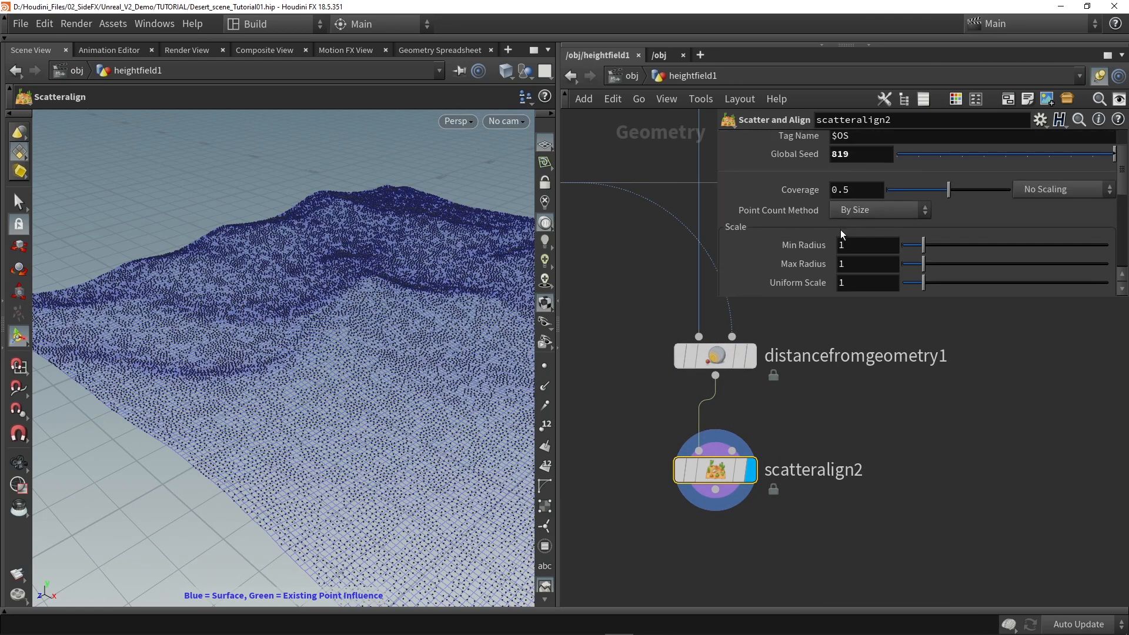
scroll(841, 213, up, 1)
click(846, 235)
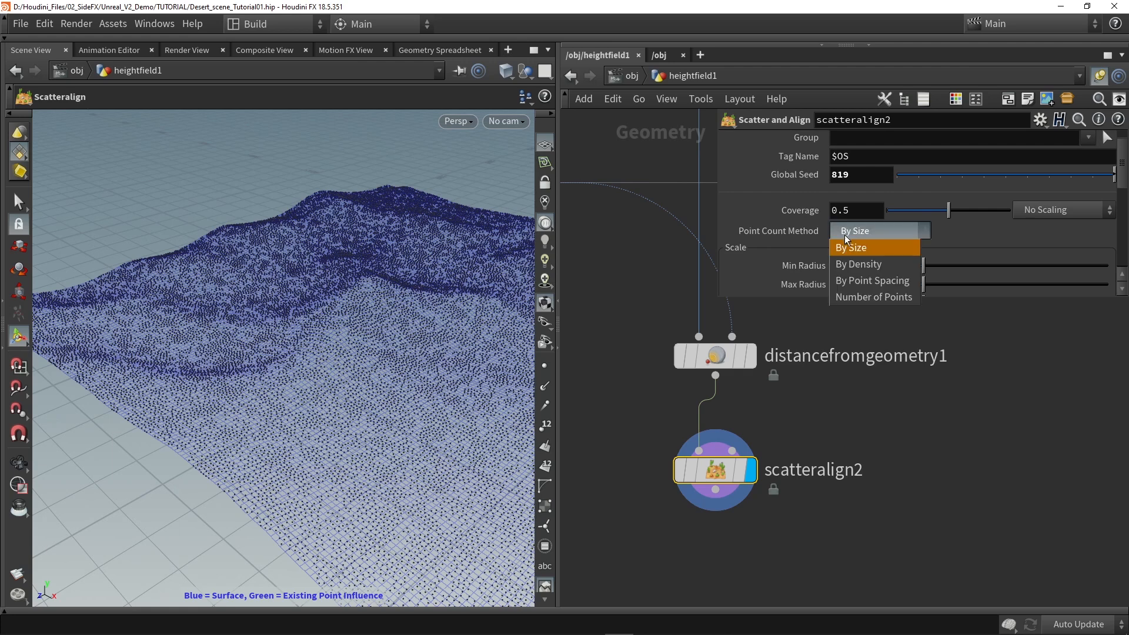
click(848, 266)
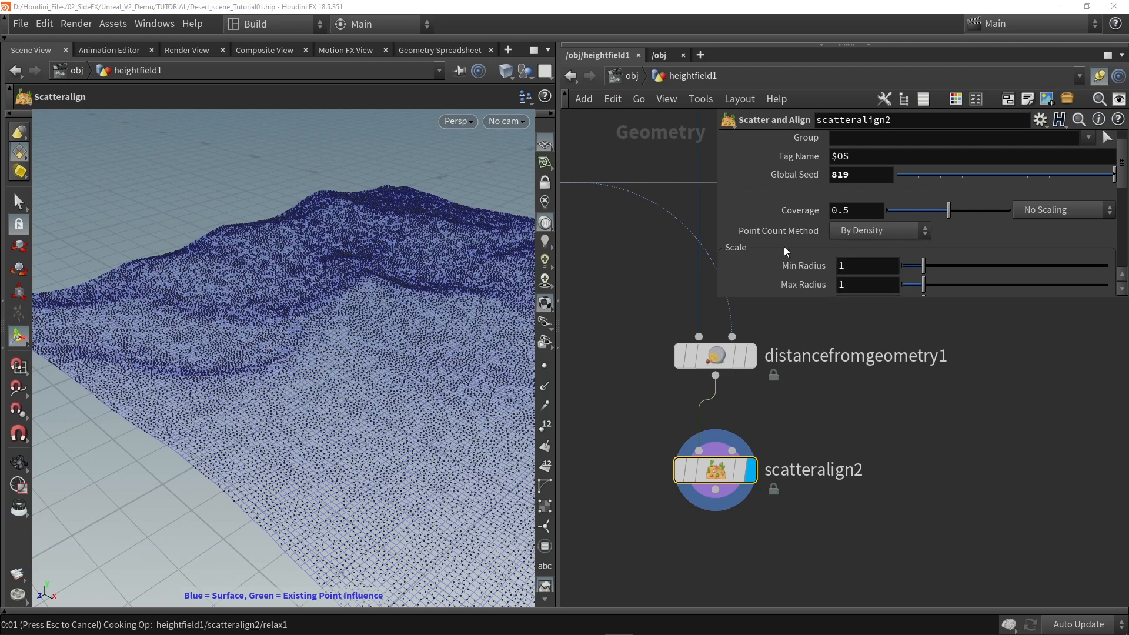
scroll(784, 246, down, 1)
click(732, 245)
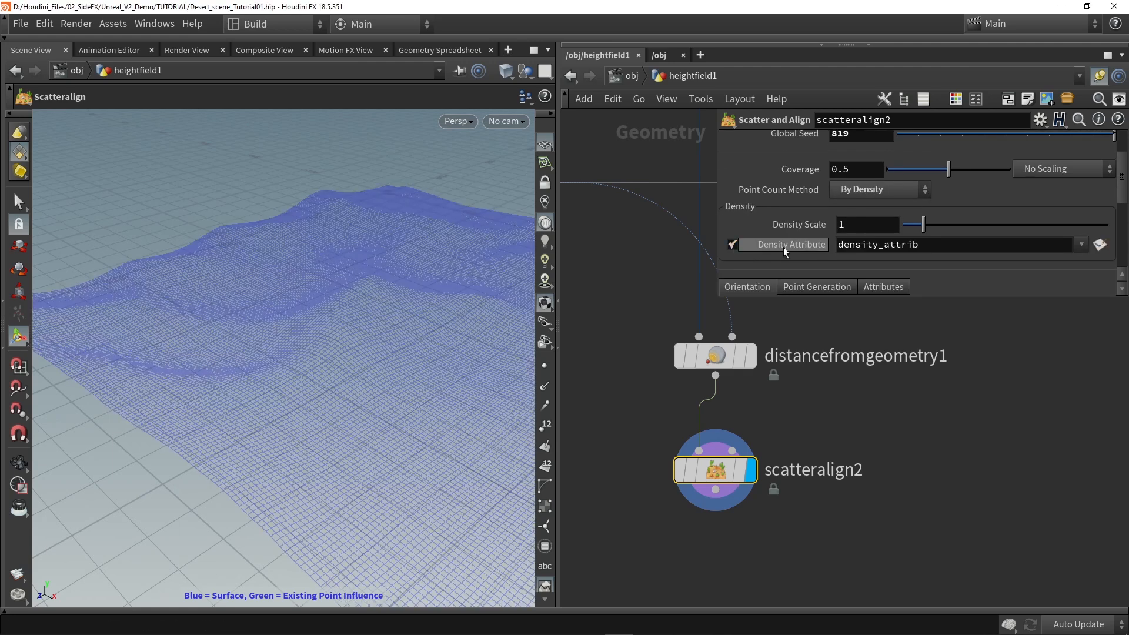
click(1081, 245)
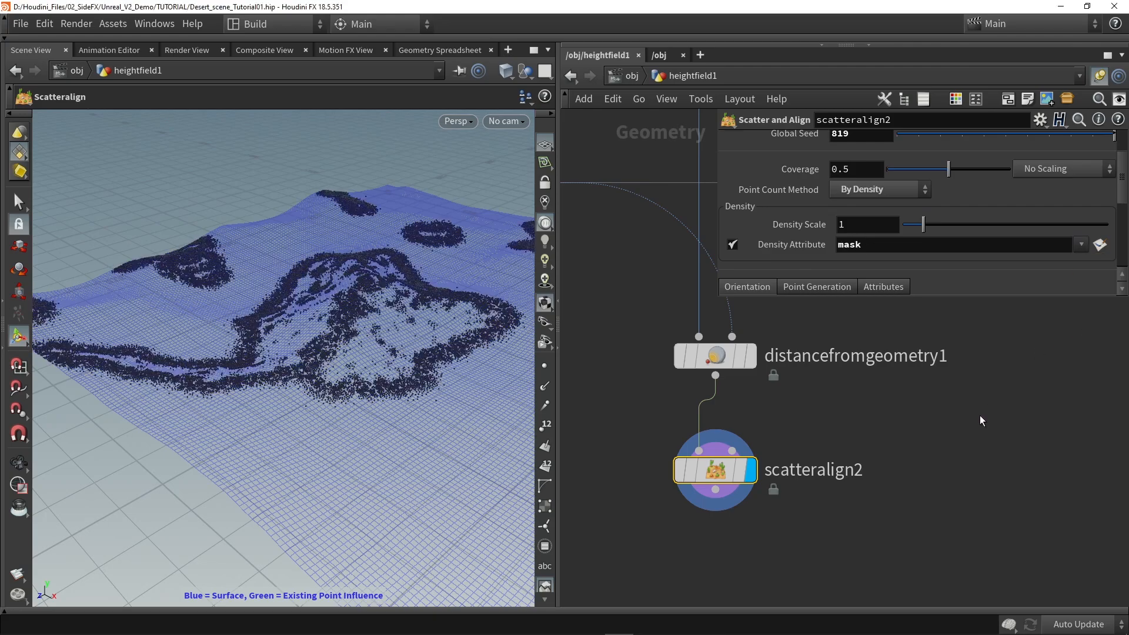
mouse_move(426, 390)
alt+mouse_down()
mouse_move(461, 389)
mouse_move(424, 366)
mouse_move(441, 396)
alt+mouse_up()
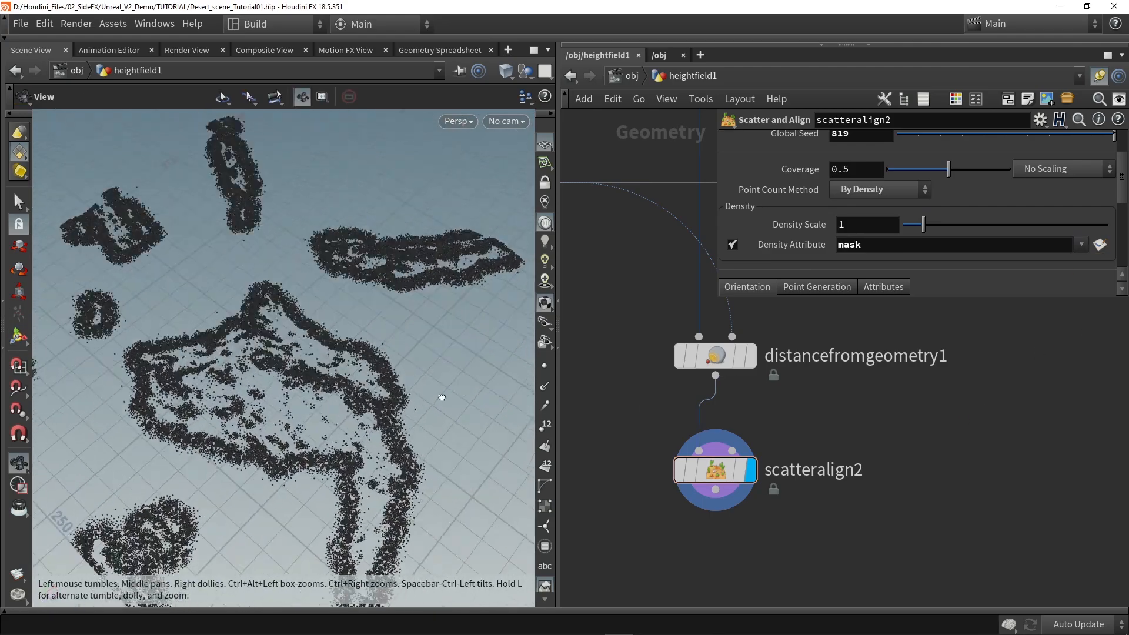
scroll(347, 411, up, 4)
alt+drag(347, 411, 403, 337)
scroll(298, 365, down, 3)
key(Return)
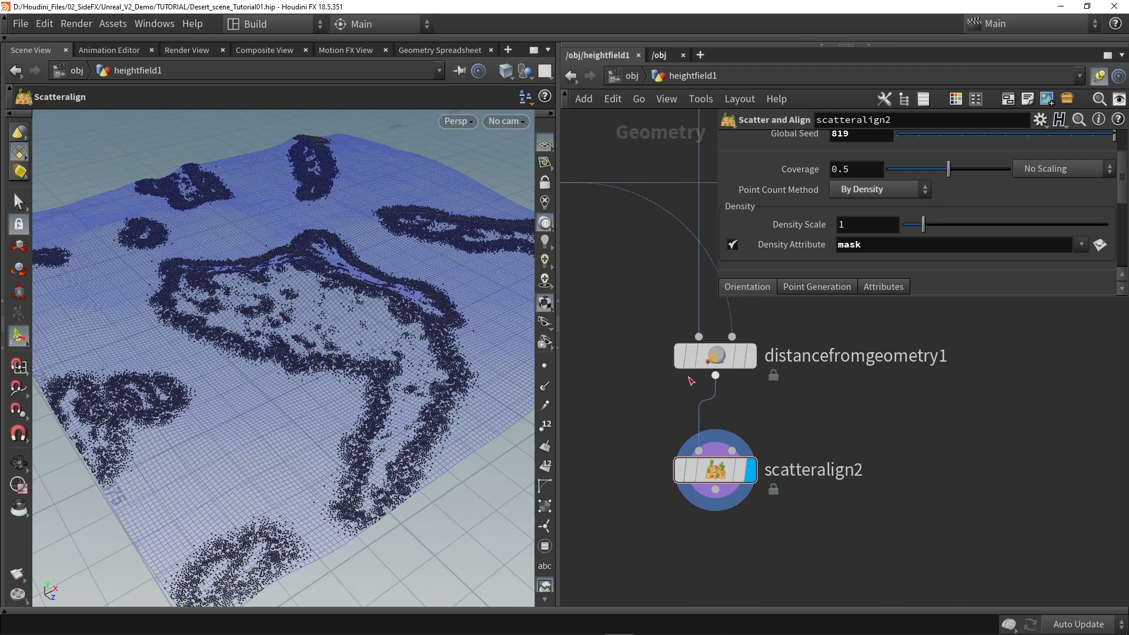
Step: Try a mask Radius of 50 on distancefromgeometry1 and return it to 20
click(729, 360)
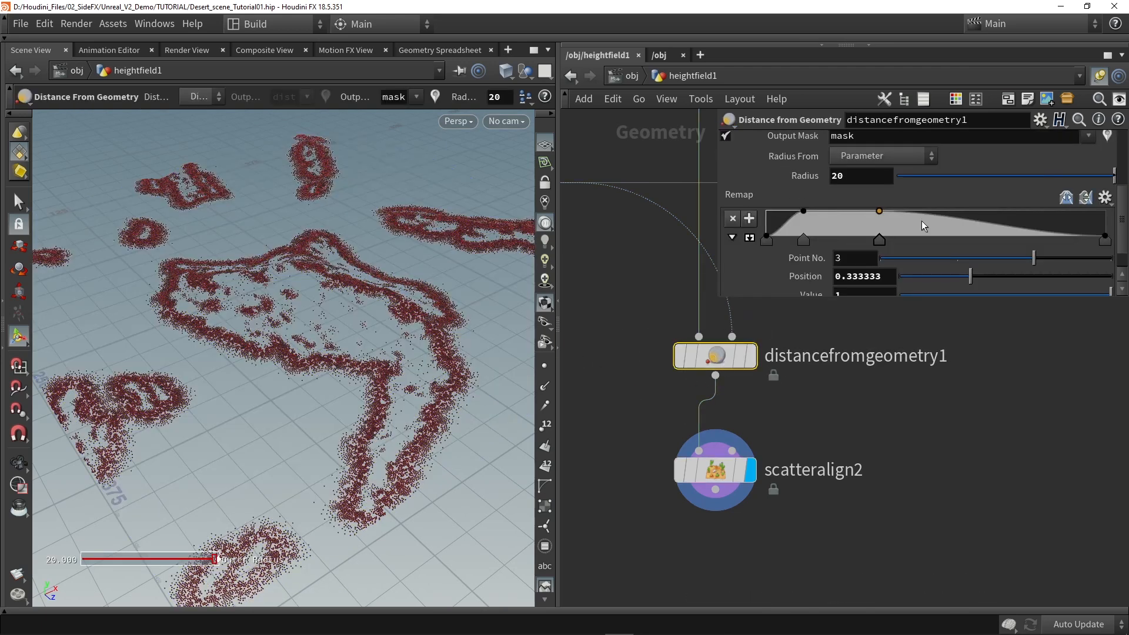
double_click(860, 183)
text(50)
key(Return)
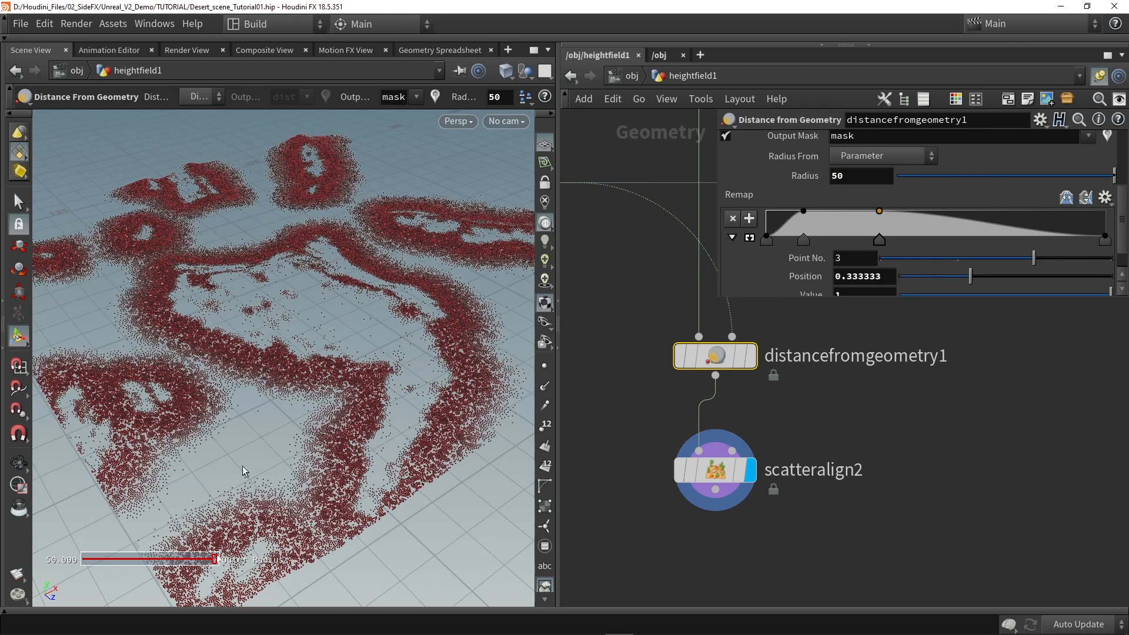
double_click(877, 182)
text(20)
key(Return)
Step: Set scatteralign2's Coverage to 1
drag(696, 473, 696, 464)
scroll(839, 247, up, 3)
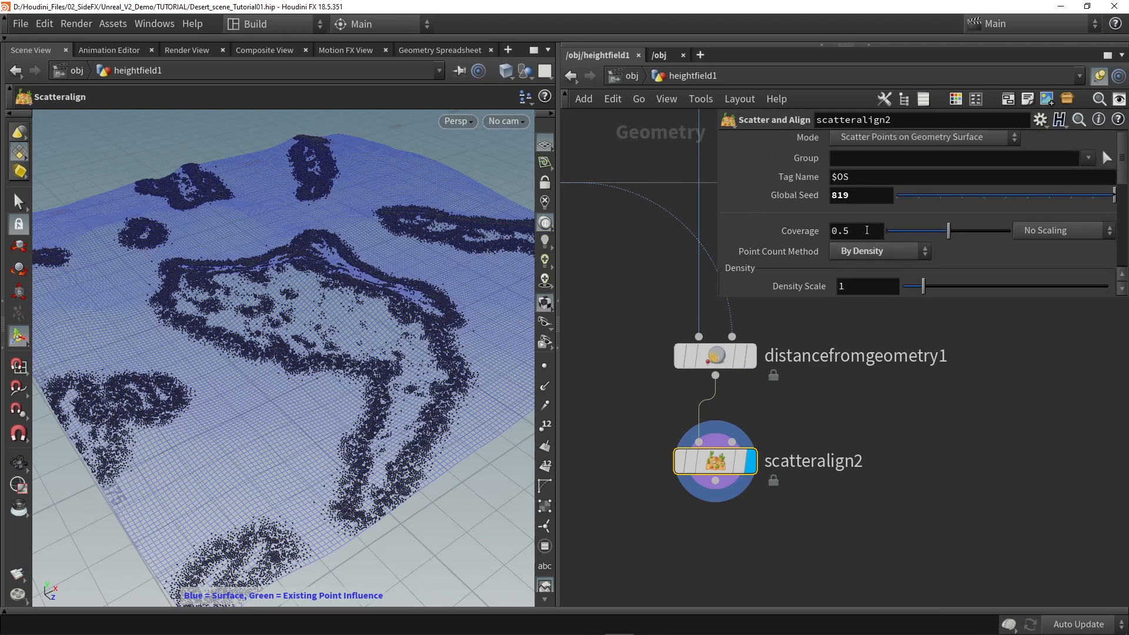
scroll(940, 223, down, 1)
drag(949, 212, 1021, 212)
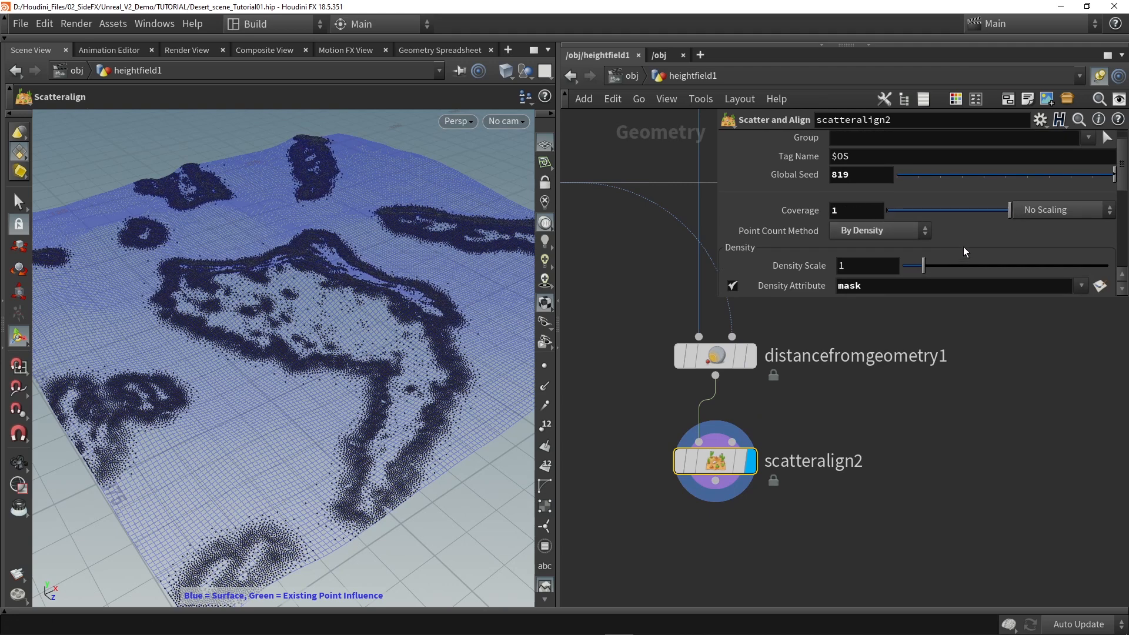
Step: Try a Density Scale of 0.05 on scatteralign2, settle on 0.04, and check the thinned-out points on the terrain
click(840, 265)
text(0.05)
key(Return)
alt+drag(414, 339, 279, 393)
click(876, 267)
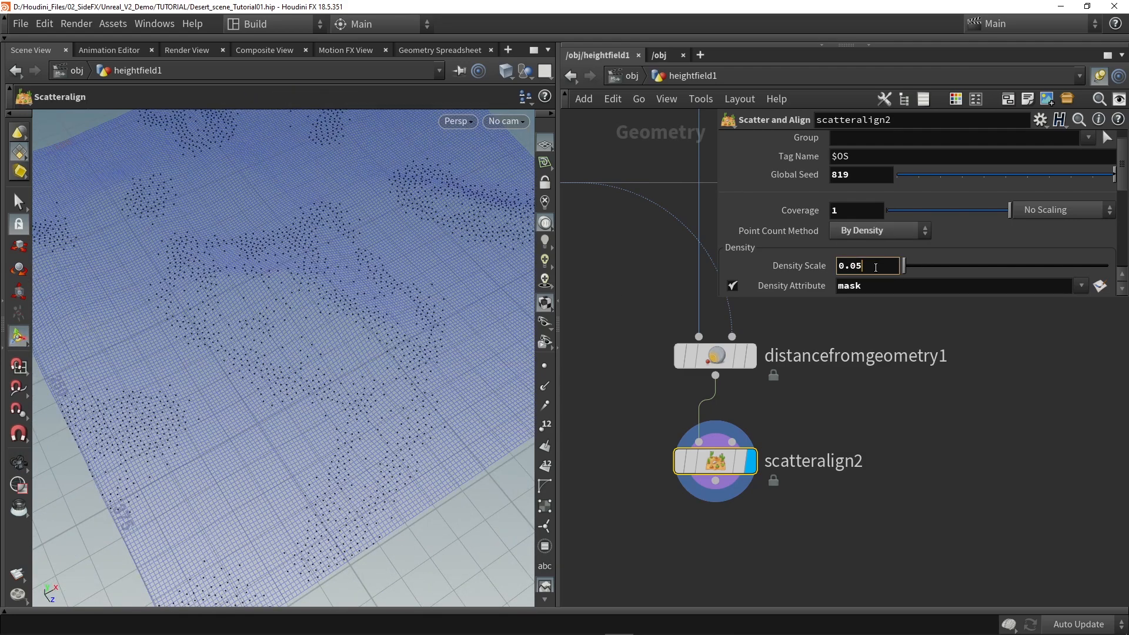
key(Return)
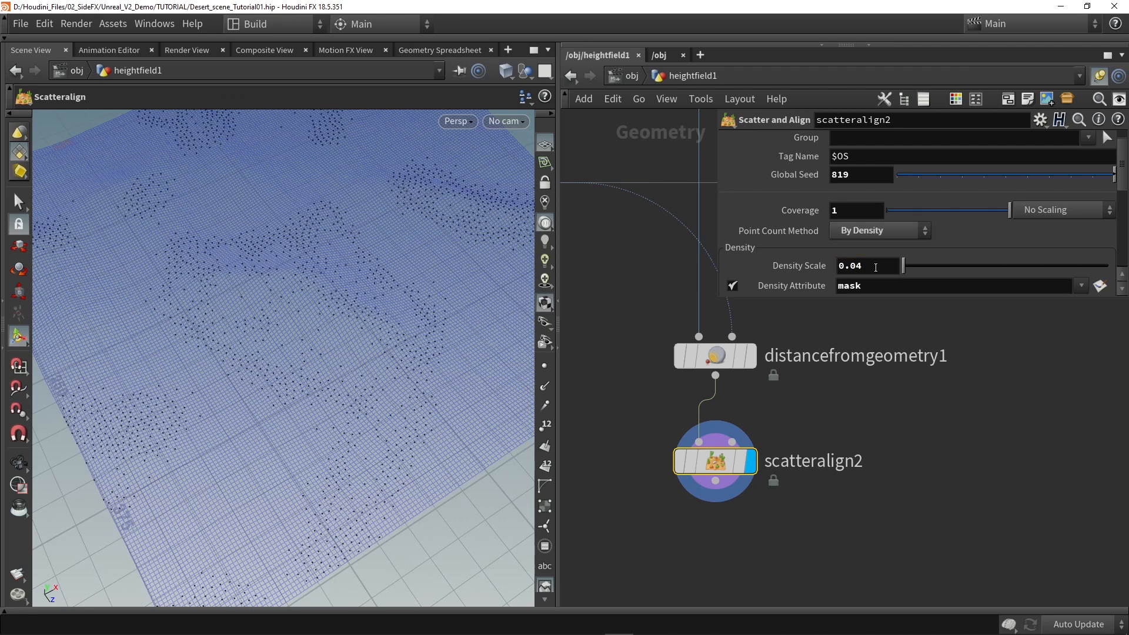
alt+drag(395, 303, 381, 281)
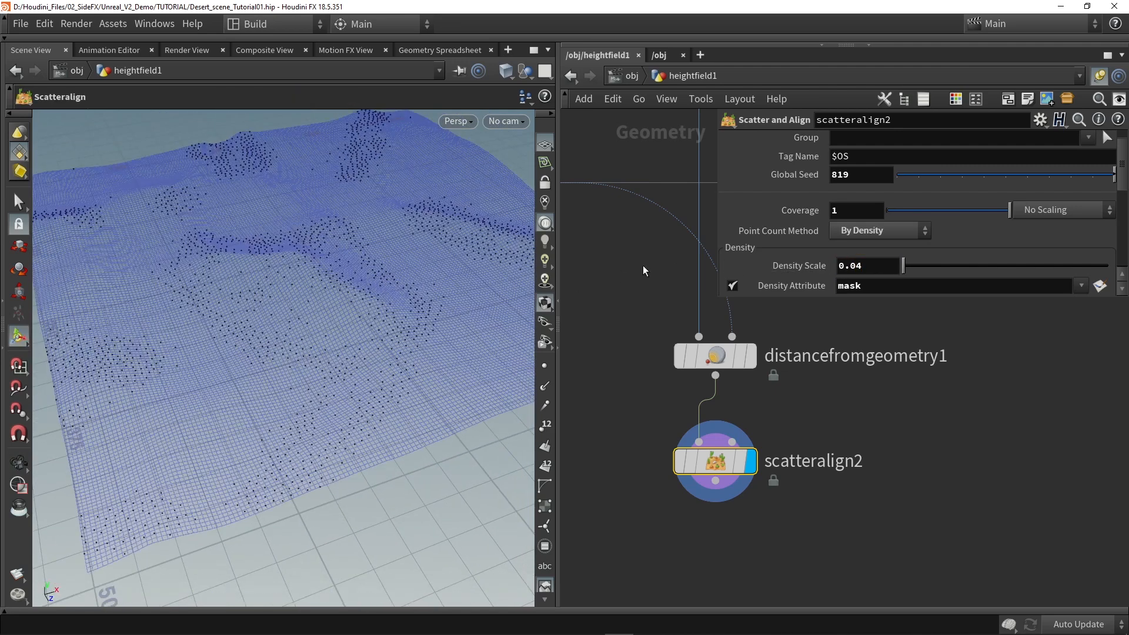
Step: In scatteralign2's point generation settings, try 0 Relax Iterations and settle on 1
scroll(864, 257, down, 3)
click(823, 233)
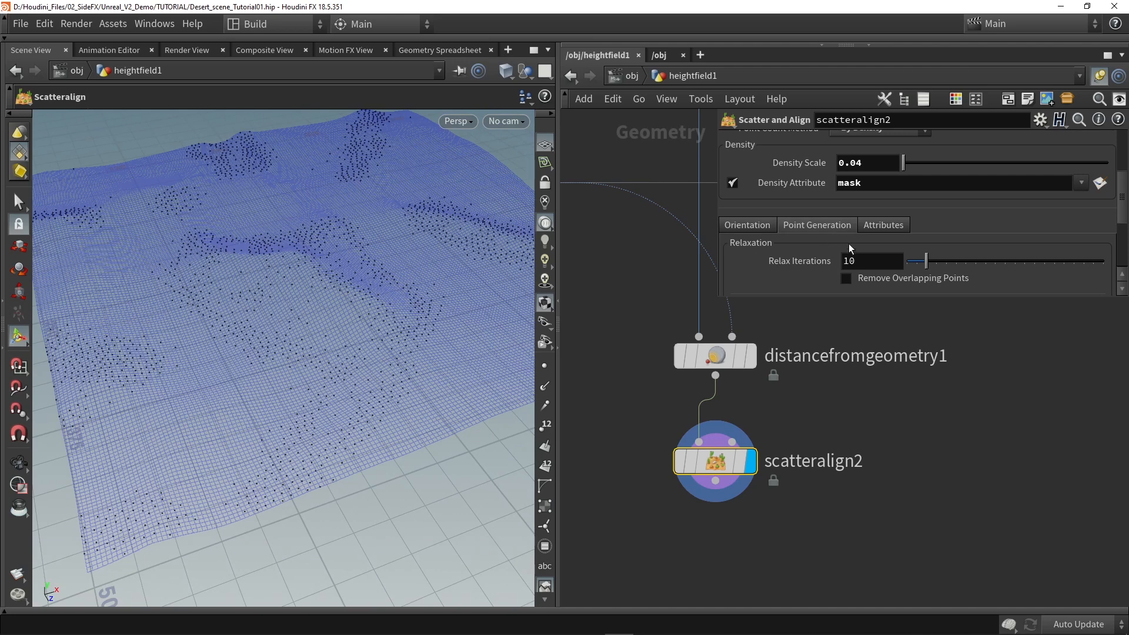
drag(926, 264, 891, 263)
drag(341, 352, 368, 307)
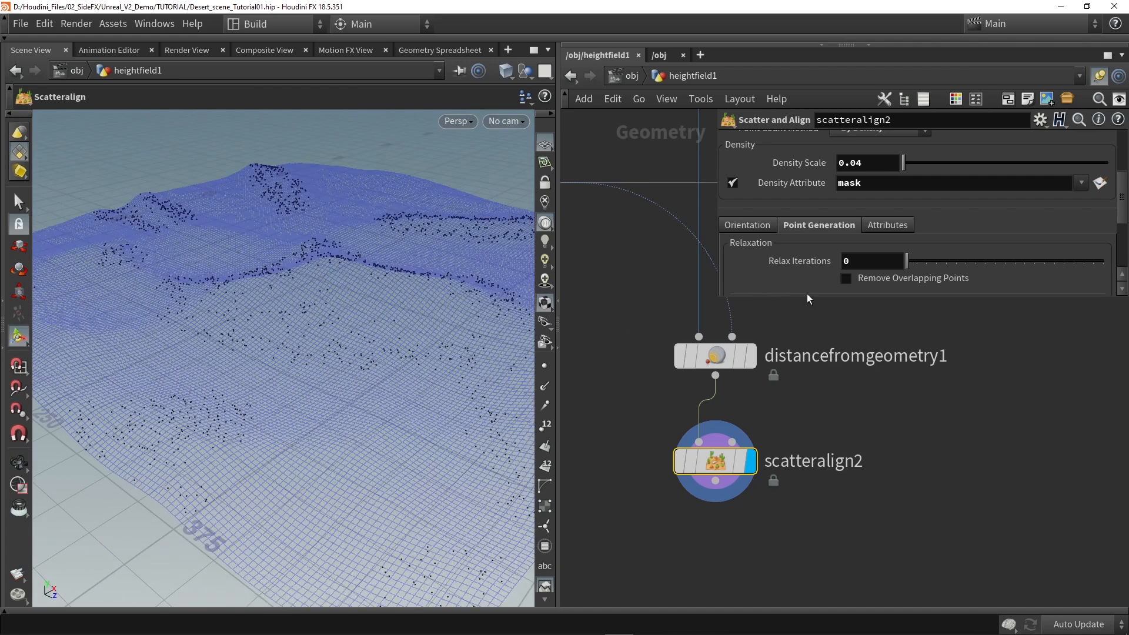
click(858, 268)
text(1)
key(Return)
drag(329, 353, 418, 362)
Step: Add another Scatter and Align node with distancefromgeometry1 as its first input and scatteralign2 as its second
middle_drag(626, 455, 641, 418)
scroll(640, 418, down, 1)
click(644, 468)
middle_drag(647, 493, 691, 486)
key(Tab)
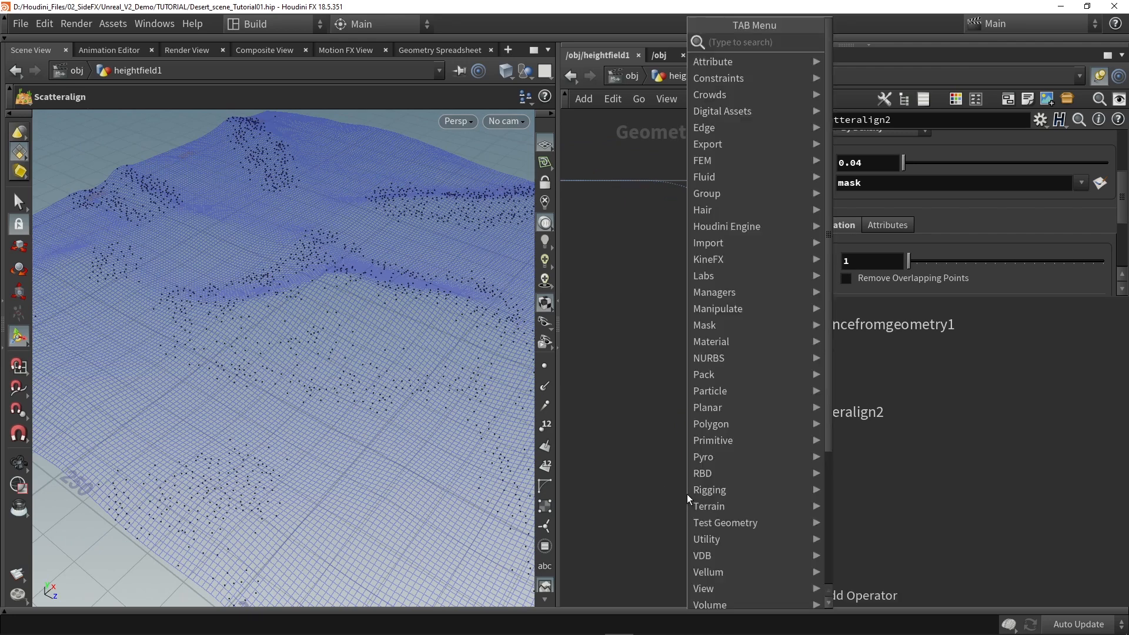
text(scatt)
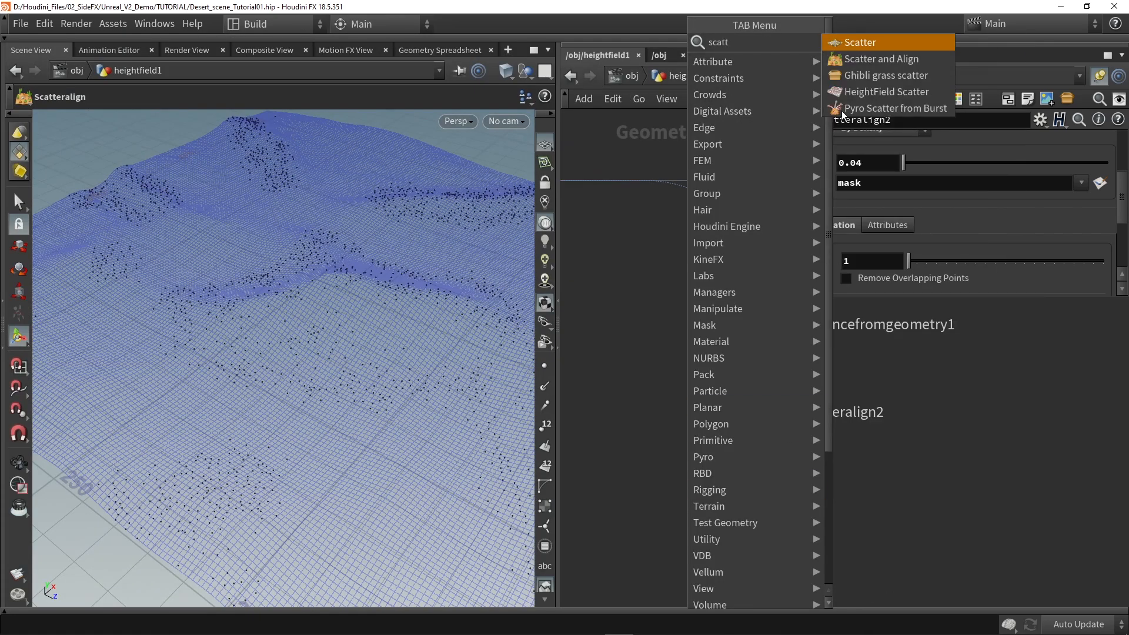
click(844, 59)
click(658, 502)
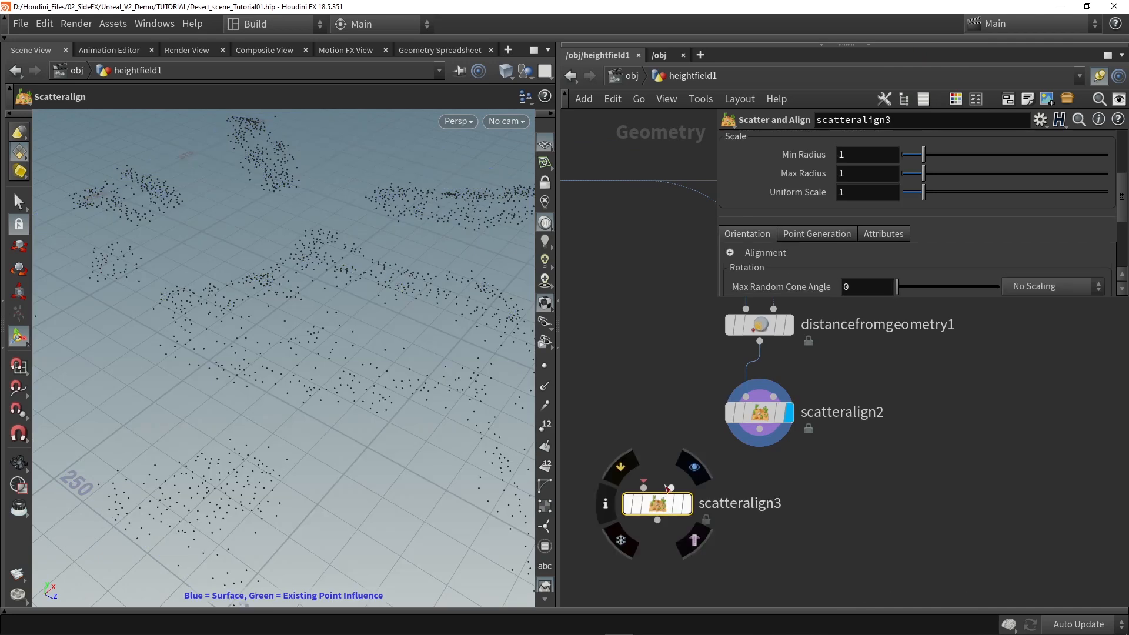
drag(759, 341, 644, 487)
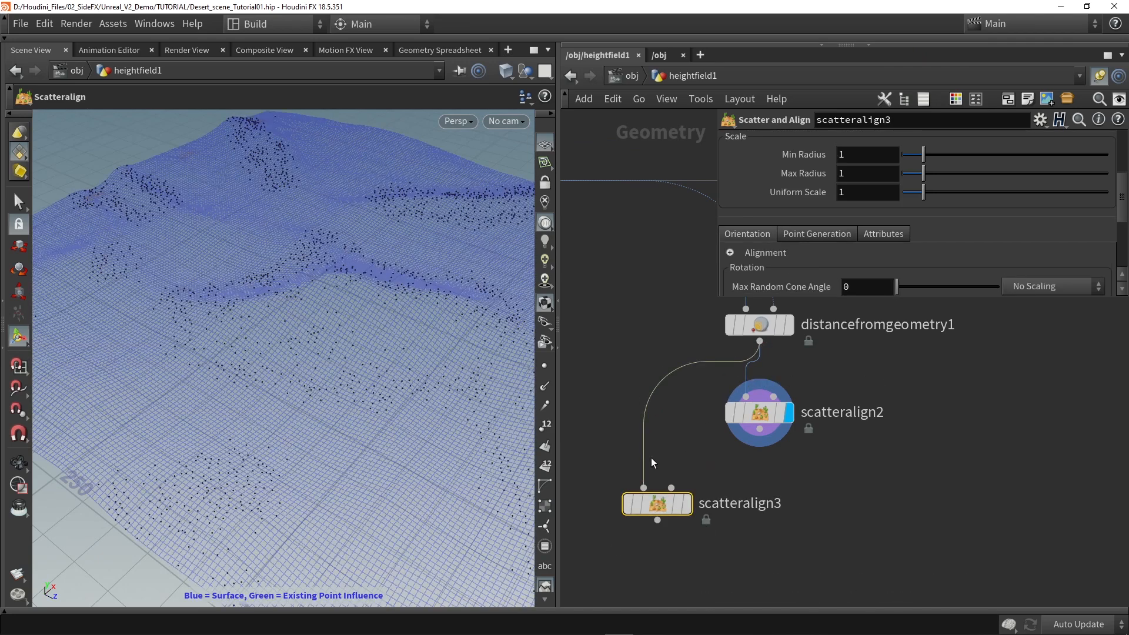
drag(760, 429, 682, 474)
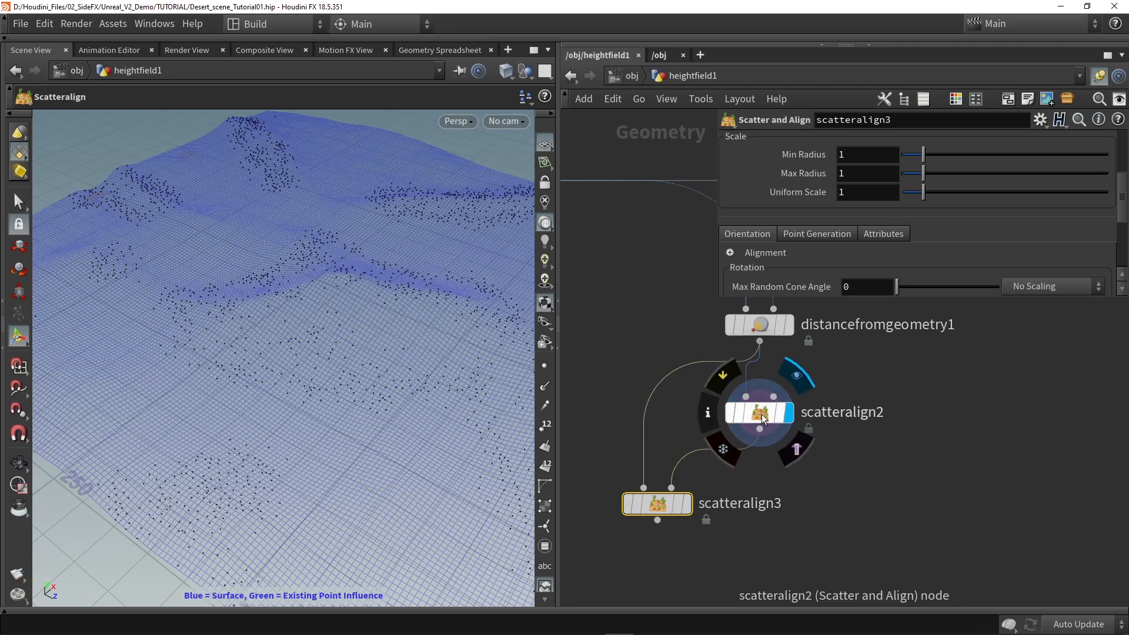
Step: Display scatteralign3, set its Mode to Scatter Points Around Constraint Points, and compare its points with scatteralign2's
click(756, 420)
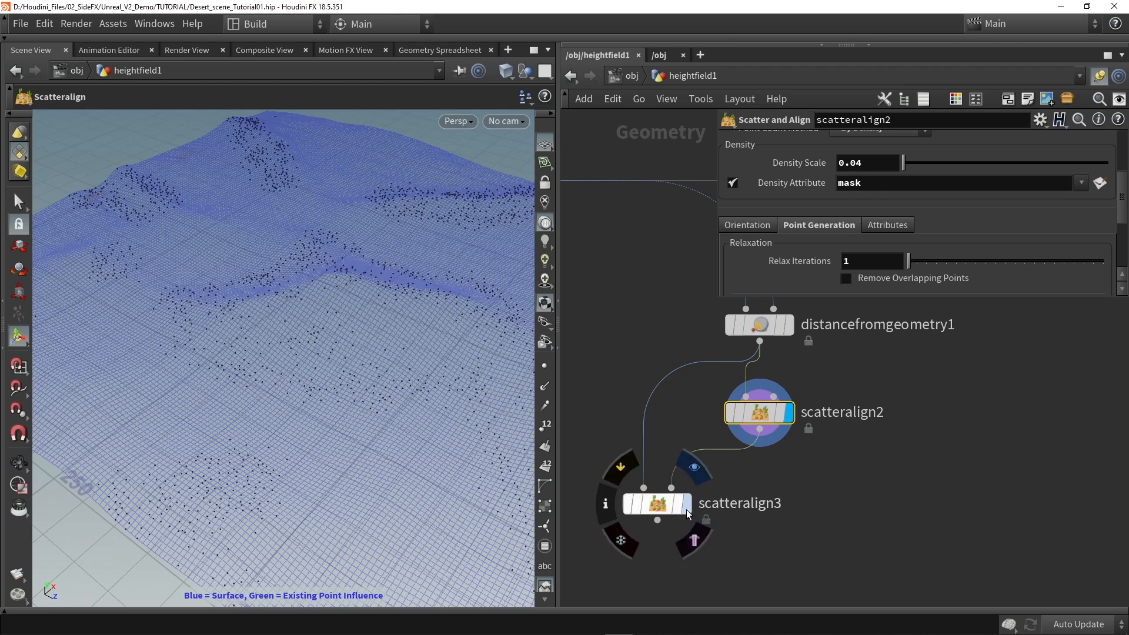
click(662, 505)
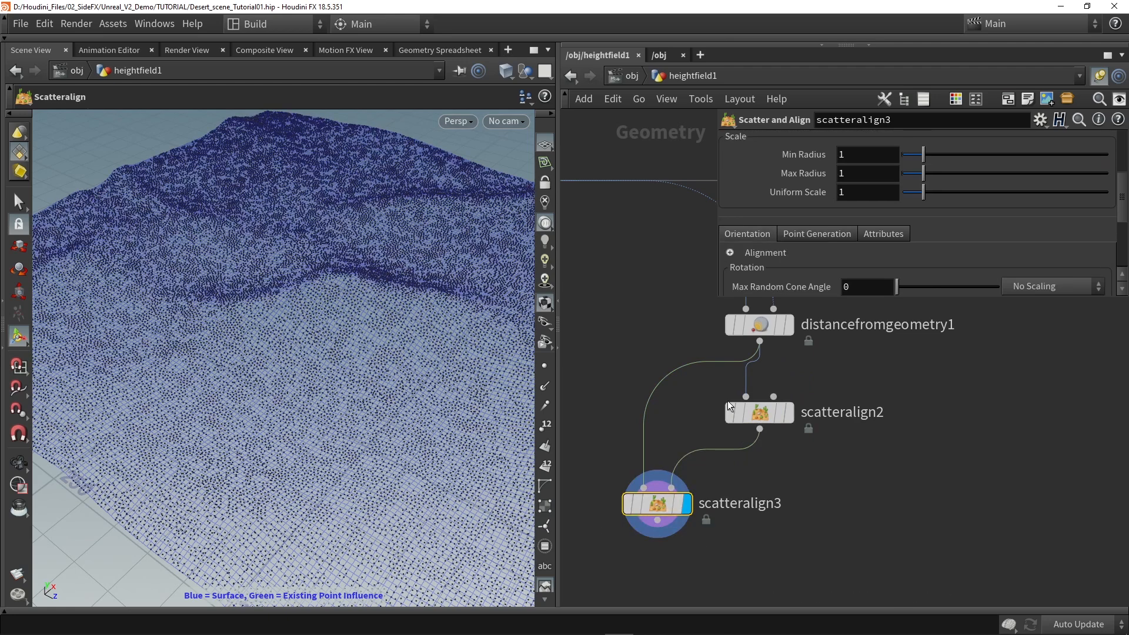
scroll(809, 150, up, 5)
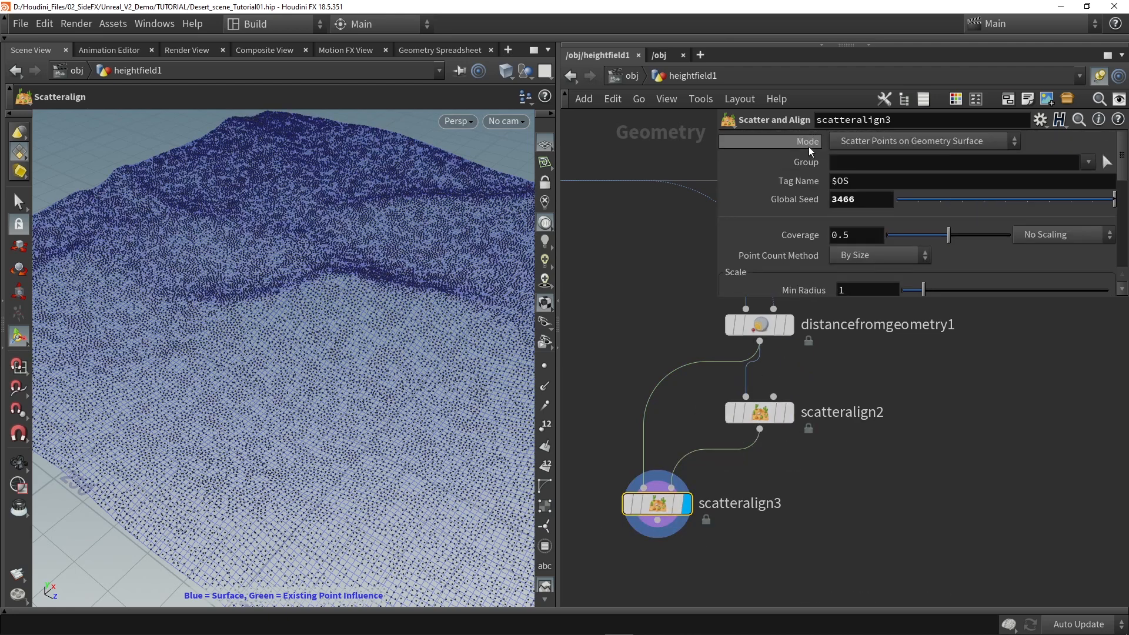
click(862, 141)
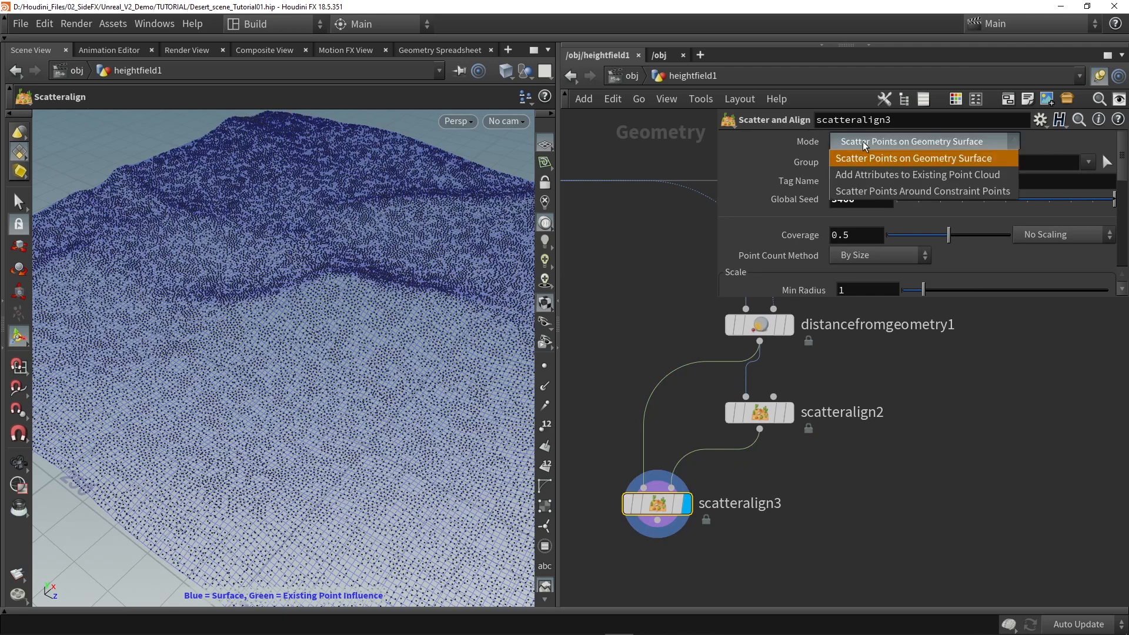
click(862, 192)
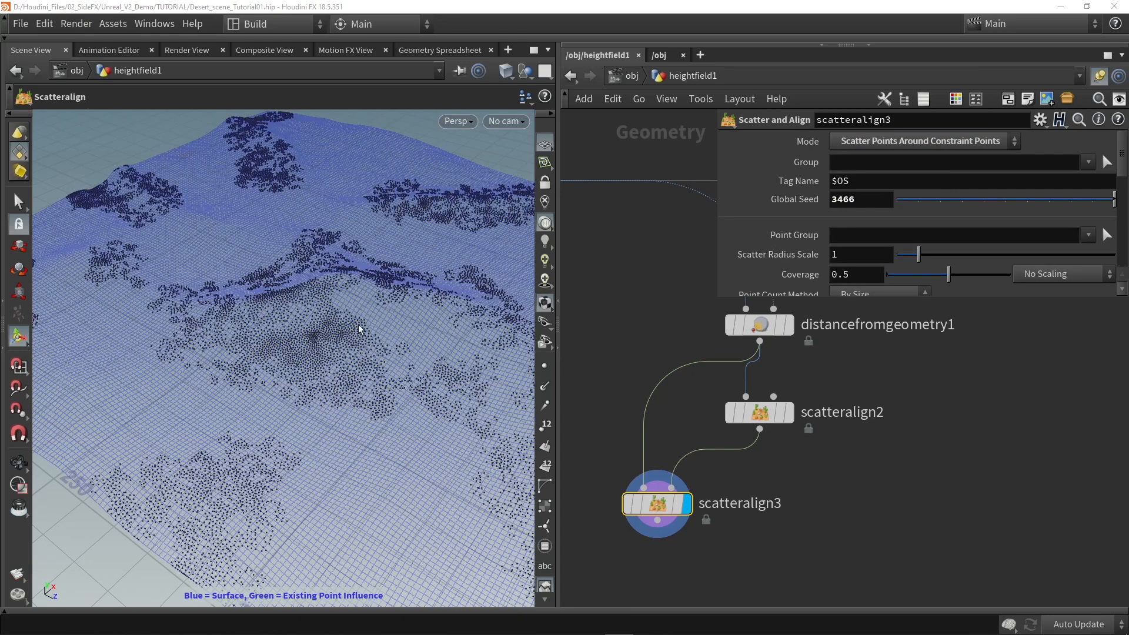
click(789, 413)
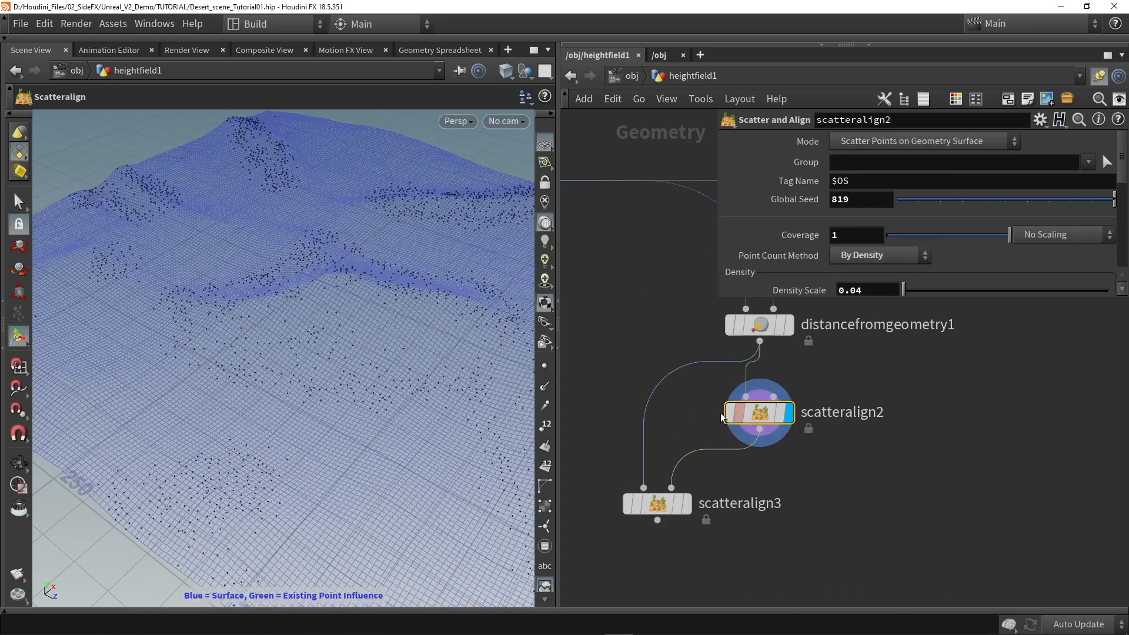
mouse_move(371, 352)
alt+mouse_down()
mouse_move(356, 345)
mouse_move(382, 310)
mouse_move(365, 351)
mouse_move(365, 331)
alt+mouse_up()
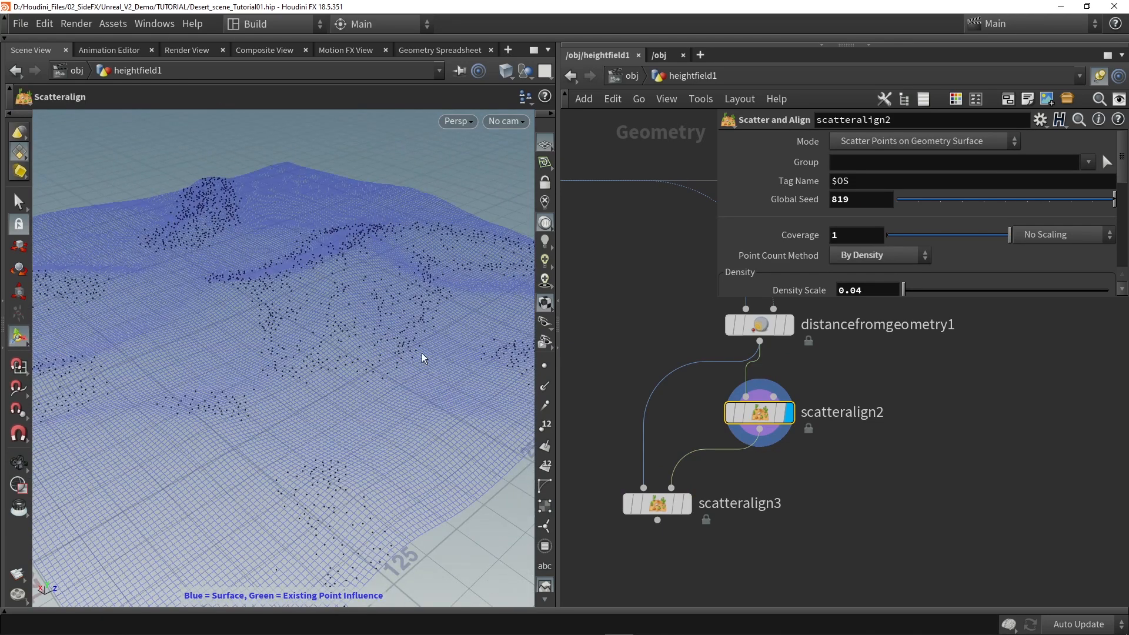
click(687, 504)
click(662, 507)
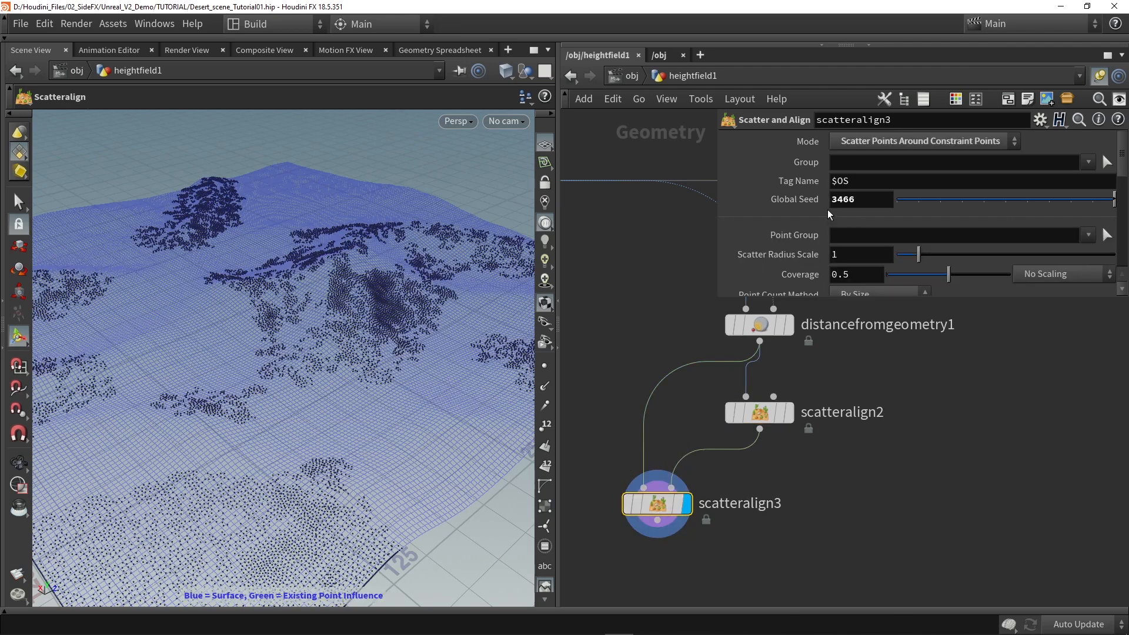
Step: Set scatteralign3's Point Count Method to By Density with mask as the Density Attribute
scroll(830, 214, down, 3)
scroll(822, 228, down, 1)
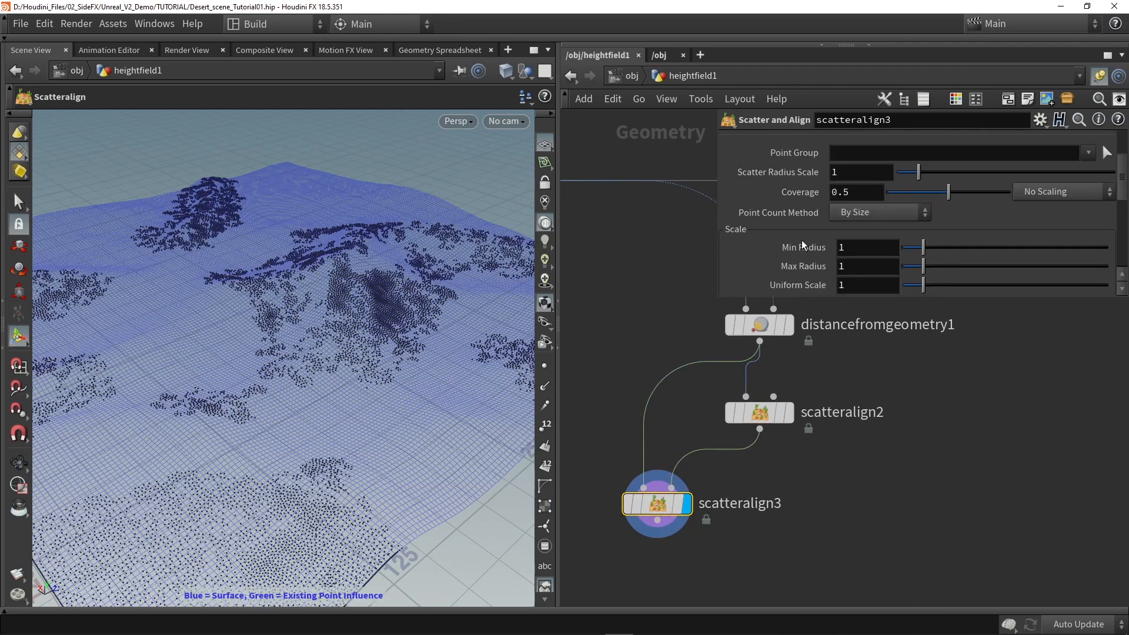
click(853, 213)
click(846, 246)
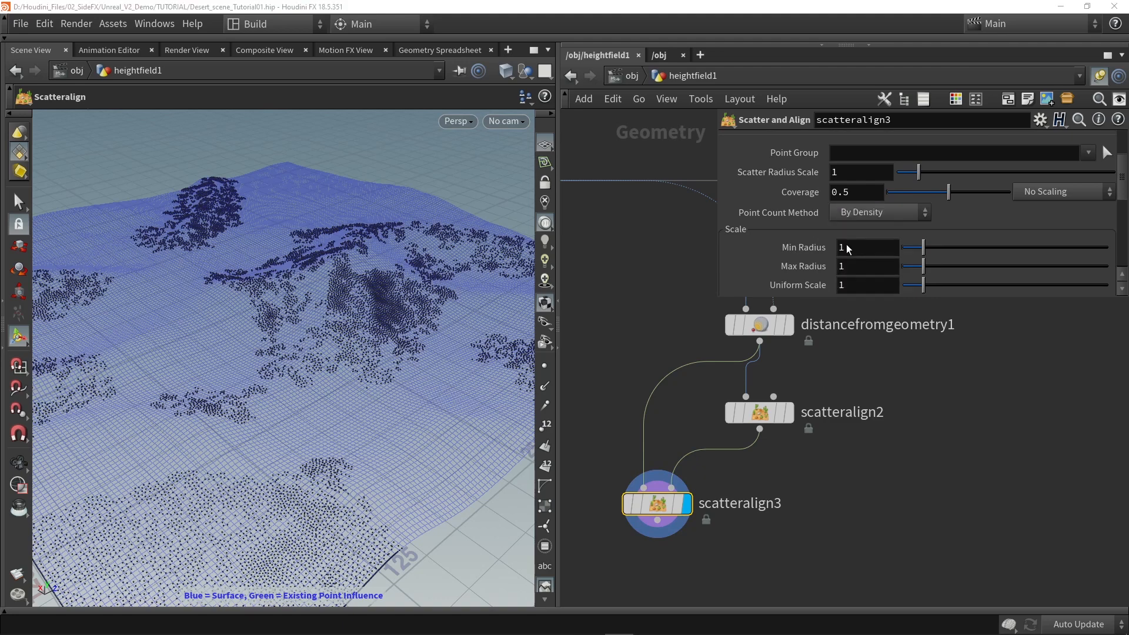
alt+drag(373, 327, 253, 369)
key(Return)
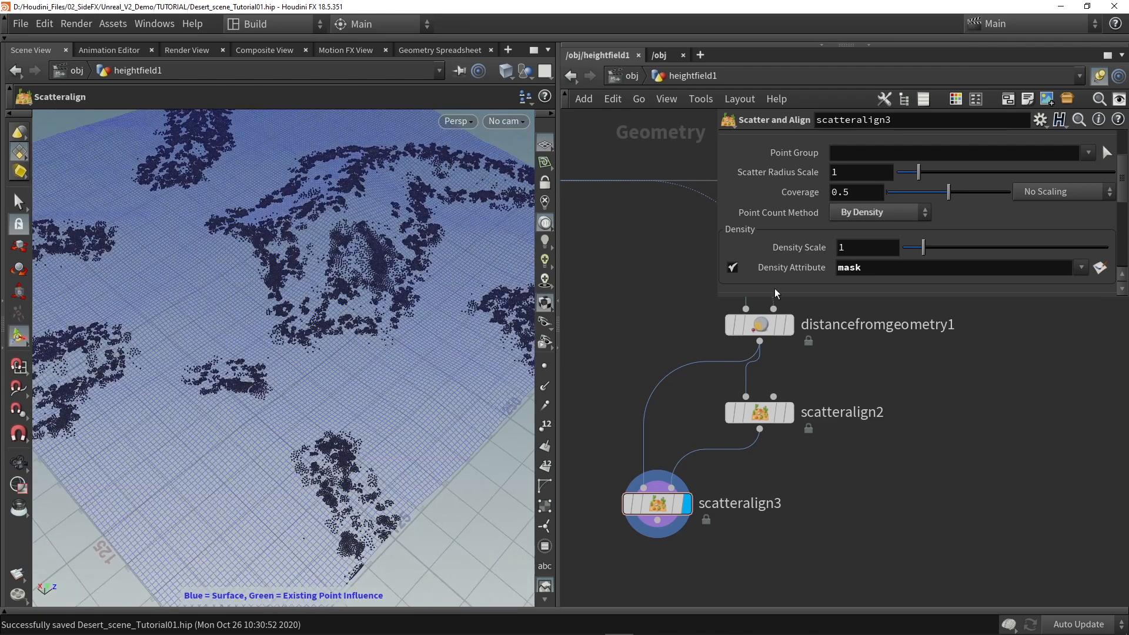
Step: Set scatteralign3's Density Scale to 0.1 and inspect the sparser points from a lower angle
double_click(864, 252)
text(0.1)
key(Return)
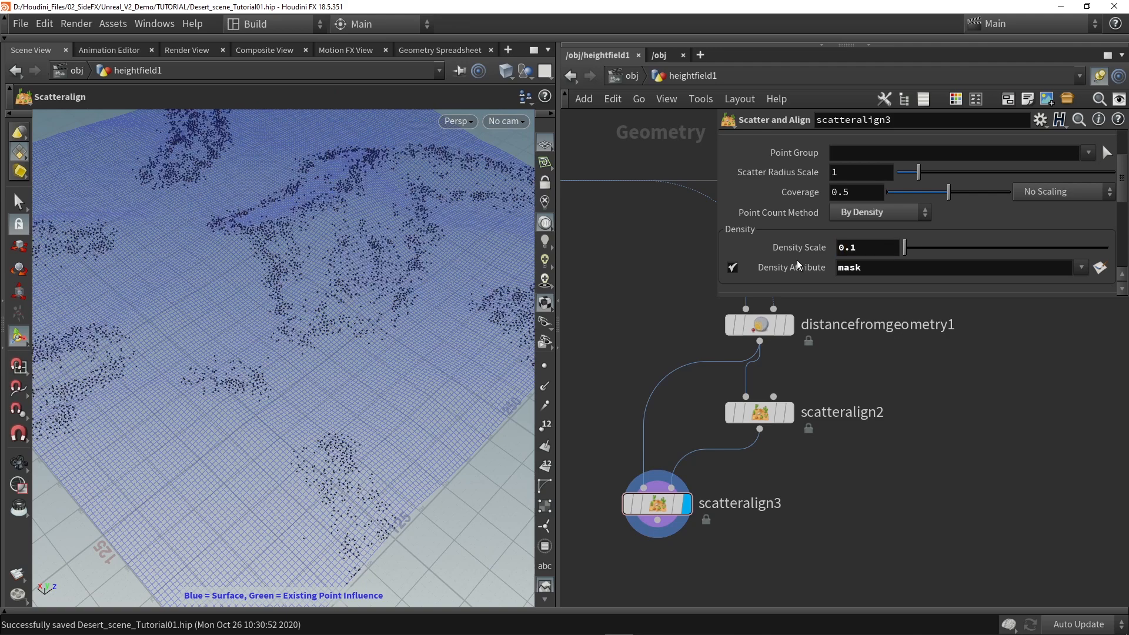
key(Escape)
drag(380, 235, 413, 348)
key(Return)
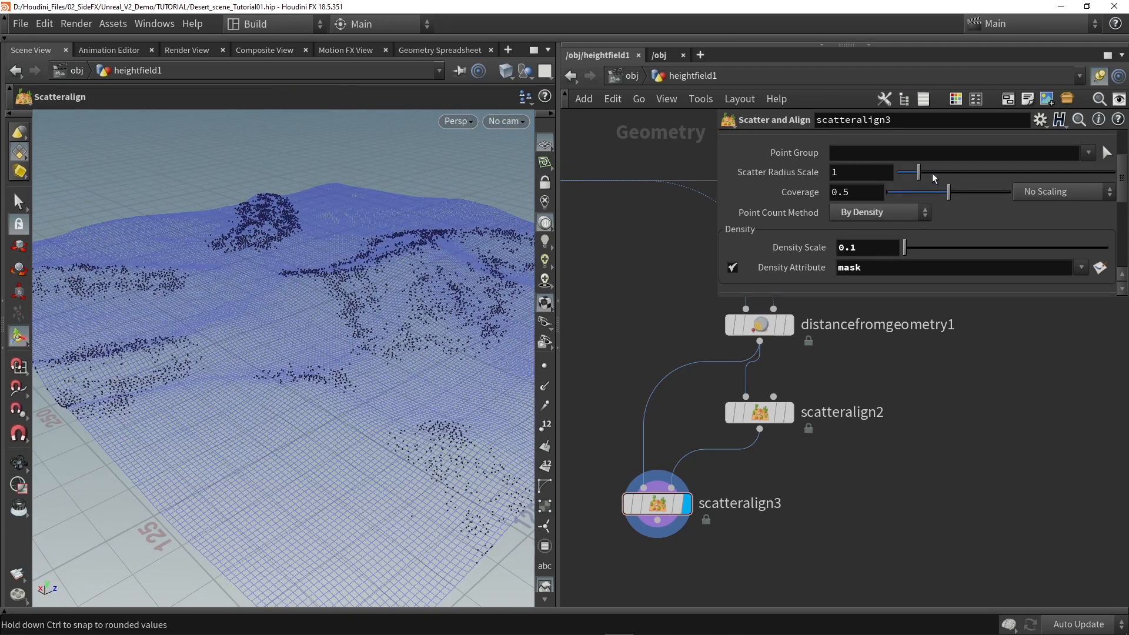
Step: Try a different Scatter Radius Scale on scatteralign3 and return it to 1
drag(918, 172, 770, 174)
text(1)
key(Return)
Step: Add a Copy to Points node below scatteralign3
scroll(776, 400, down, 1)
middle_drag(594, 564, 713, 459)
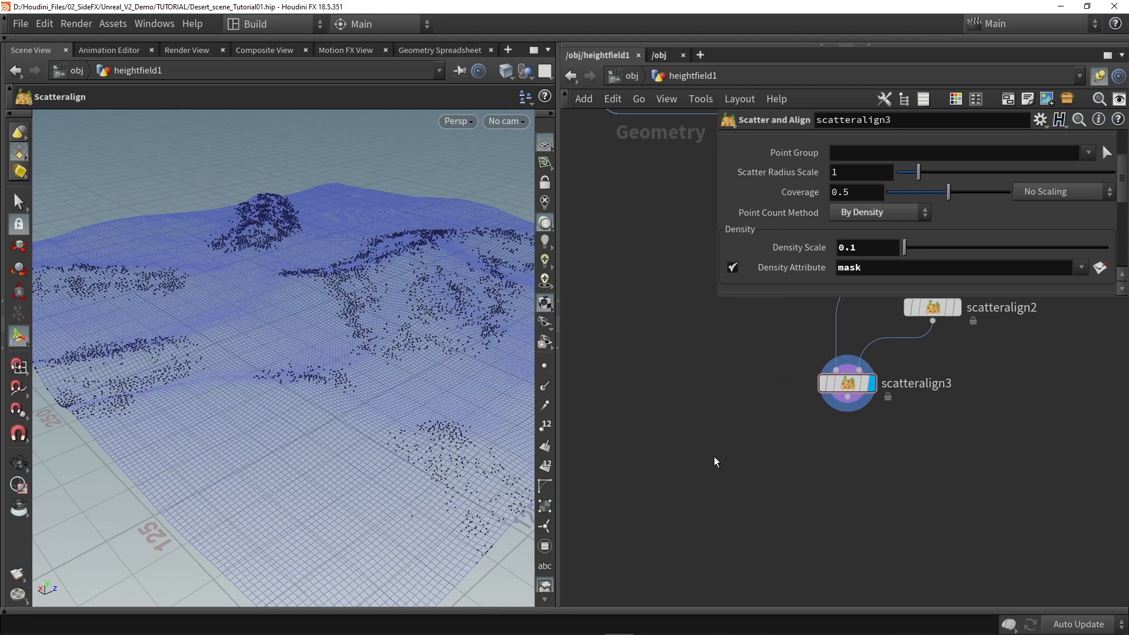
key(Tab)
text(copy)
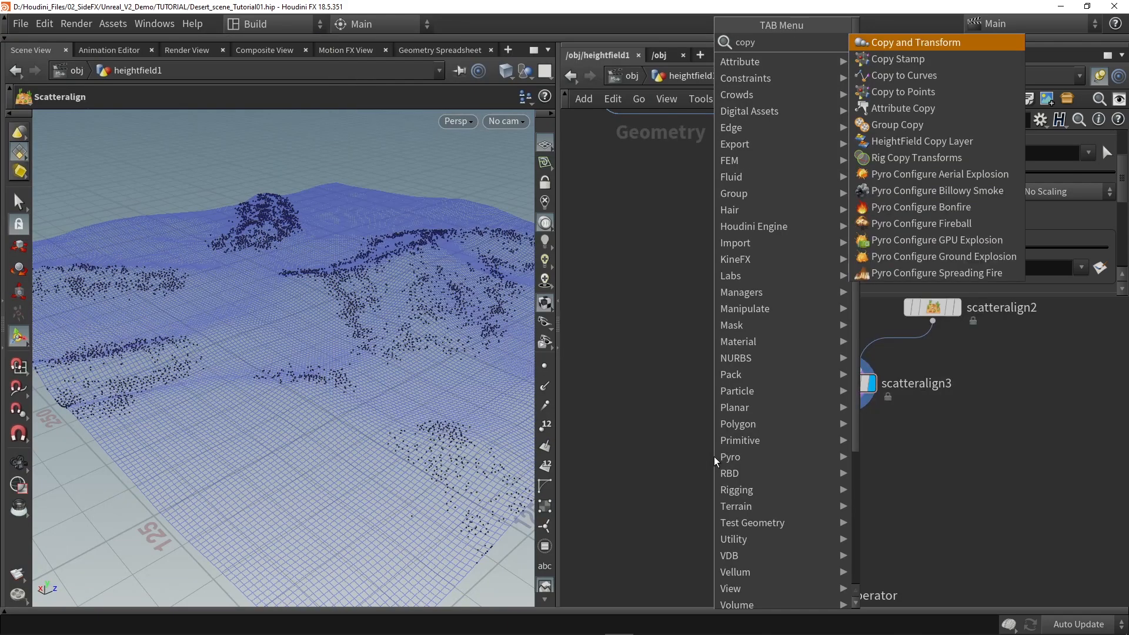
text( to)
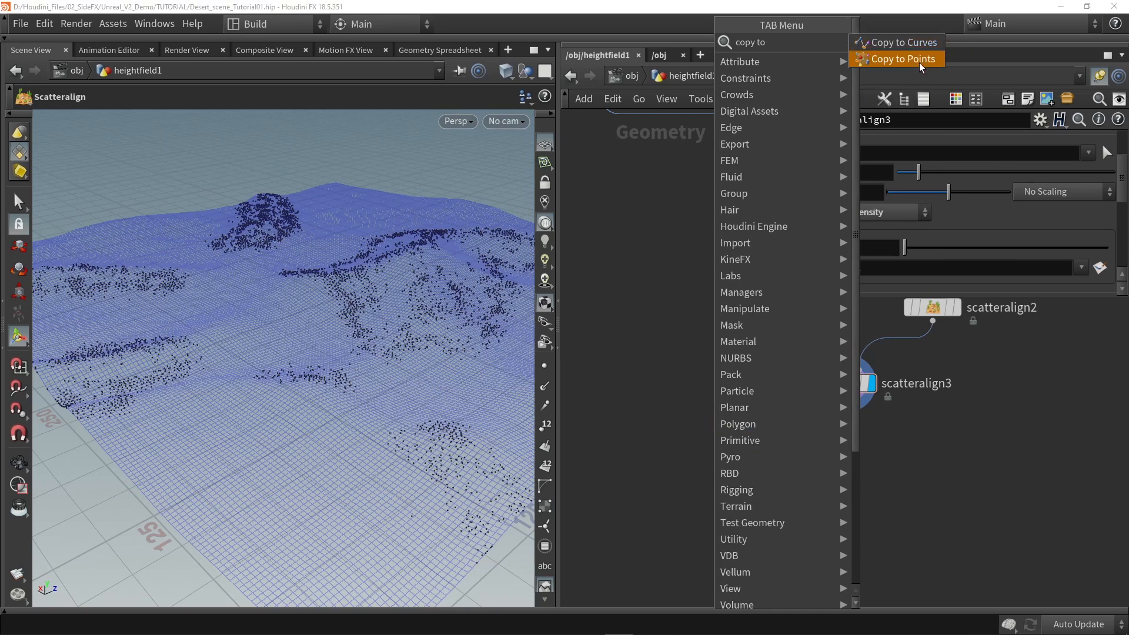
click(919, 59)
click(694, 454)
Step: Add a Sphere node as the copy source, feed scatteralign3 in as copytopoints2's target points, and display the result
key(Tab)
text(sphere)
key(Return)
click(640, 354)
drag(847, 397, 713, 477)
click(719, 453)
middle_drag(622, 455, 683, 410)
scroll(683, 409, down, 1)
alt+drag(377, 265, 524, 423)
Step: Move merge1 lower in the network, connect copytopoints2 into it, and display the merged terrain, rocks and spheres
scroll(347, 318, down, 4)
middle_drag(687, 450, 716, 422)
scroll(716, 421, down, 5)
drag(668, 423, 697, 412)
drag(1025, 404, 1022, 502)
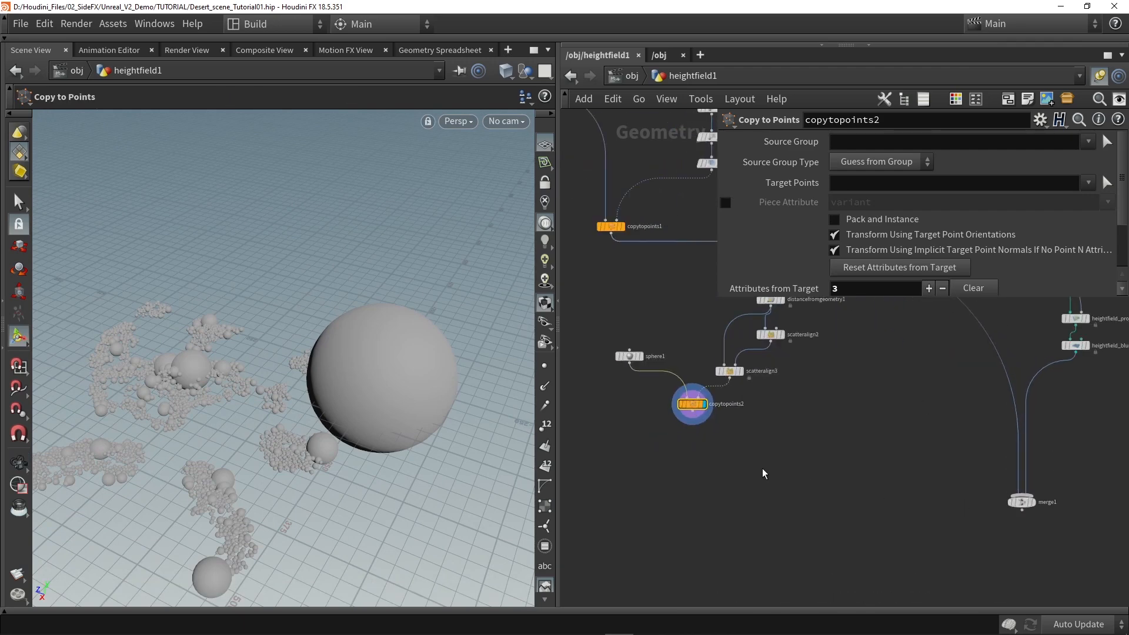
drag(695, 417, 1022, 496)
scroll(1035, 503, up, 3)
click(1034, 503)
alt+drag(364, 341, 350, 408)
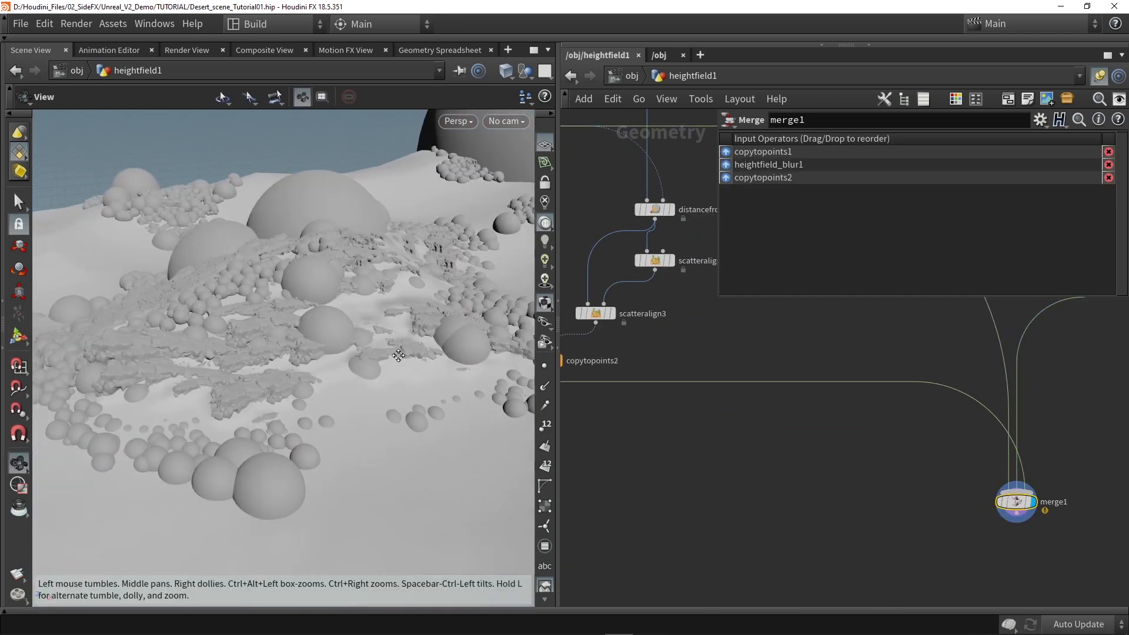
Step: Reduce sphere1's Uniform Scale to 0.49 and inspect the smaller spheres around the rocks
middle_drag(661, 444, 839, 504)
scroll(612, 343, up, 3)
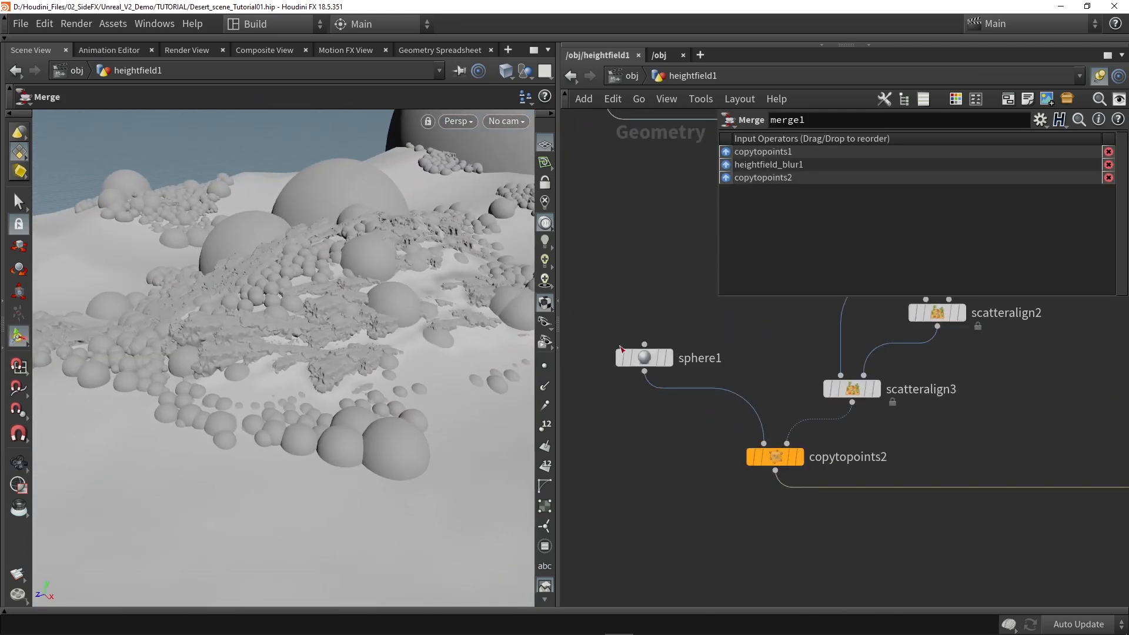
click(646, 361)
drag(921, 235, 909, 240)
alt+drag(365, 257, 338, 220)
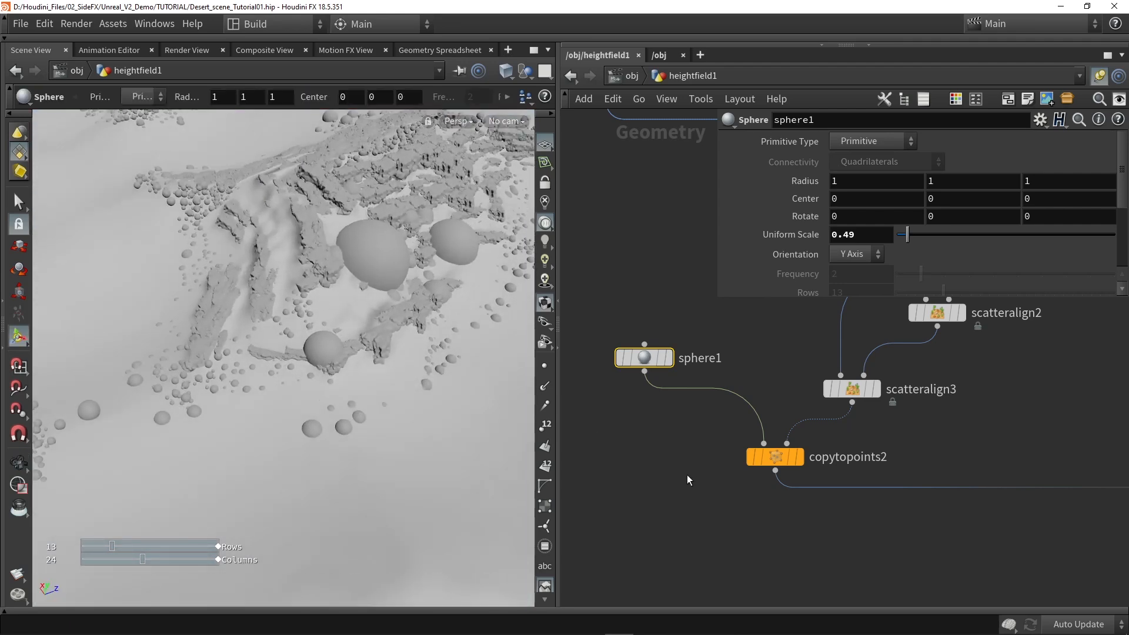
scroll(688, 480, down, 3)
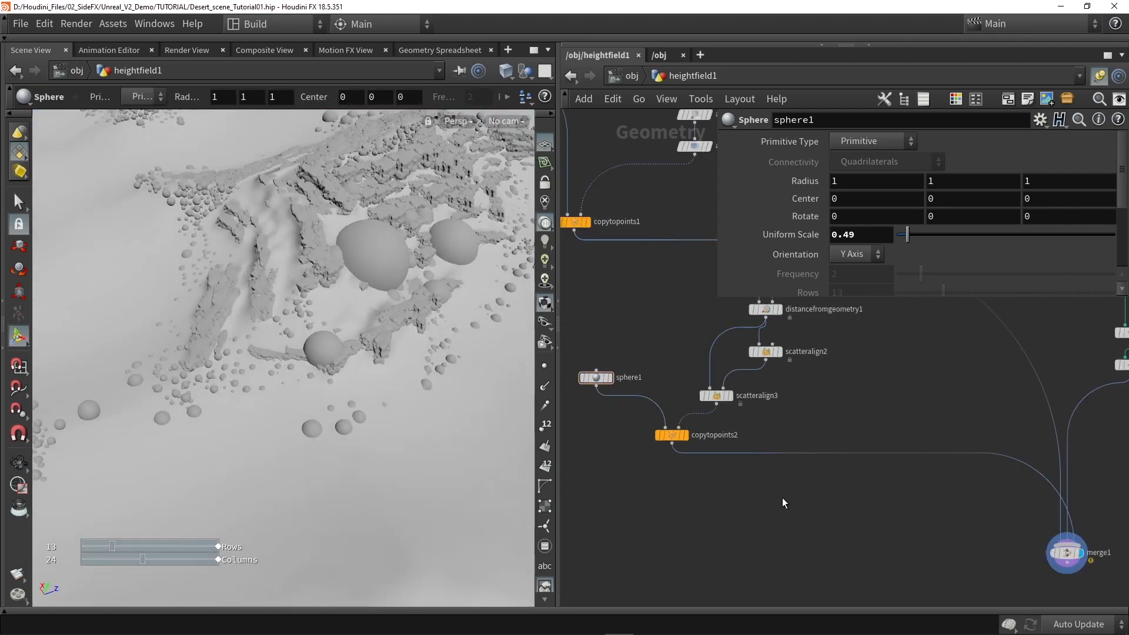
Step: Insert an Attribute Remap node between scatteralign3 and copytopoints2
key(Tab)
text(re)
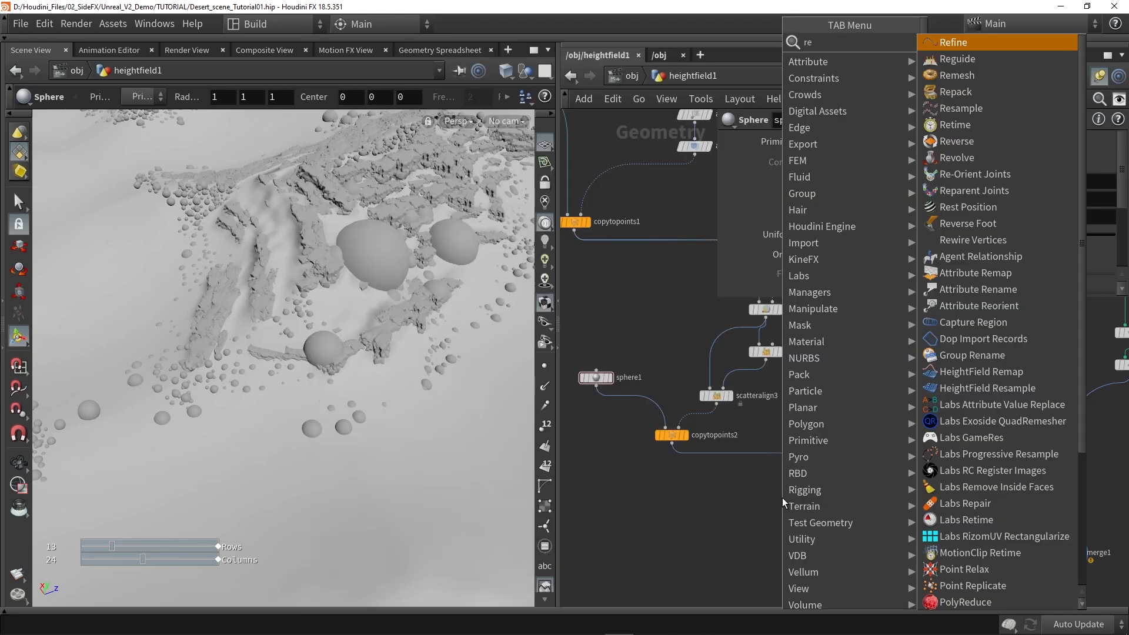
text(m)
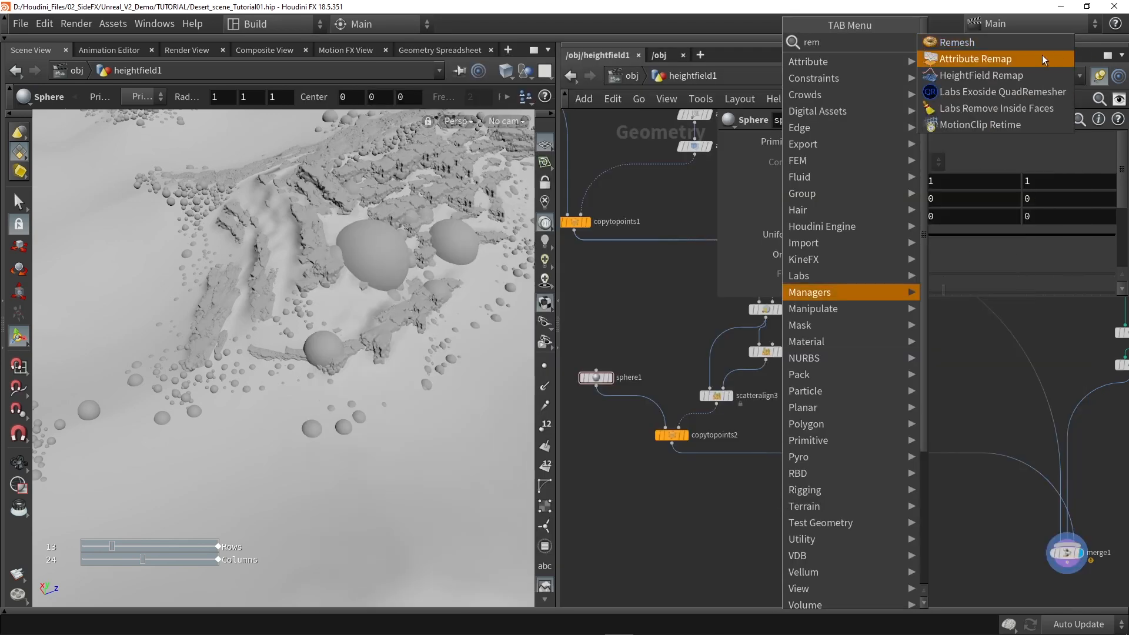
click(991, 60)
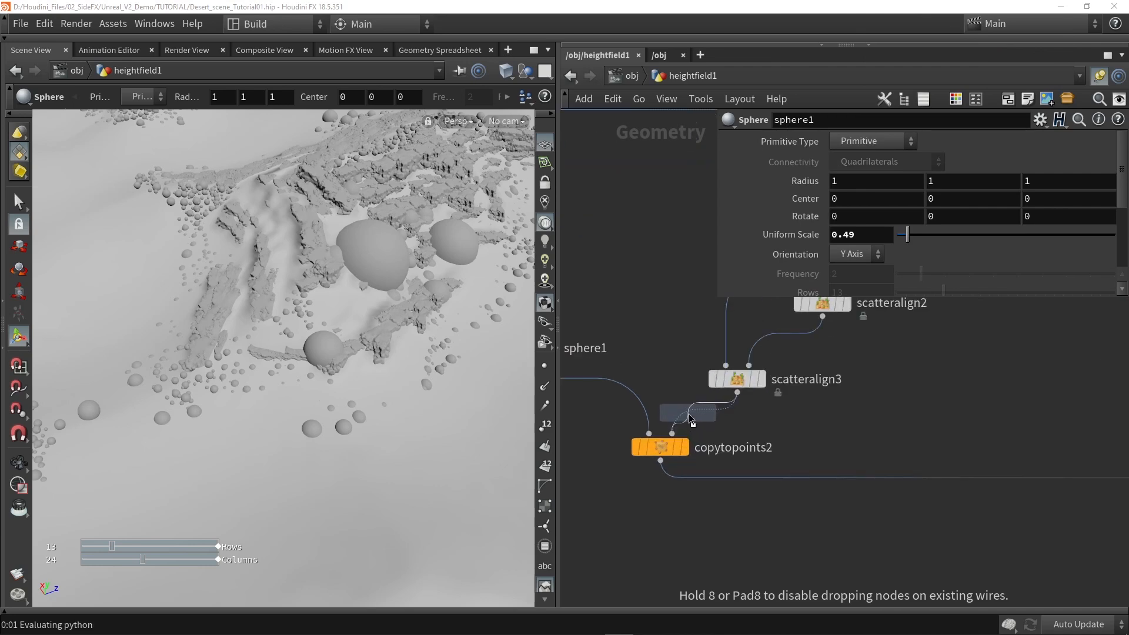
click(686, 413)
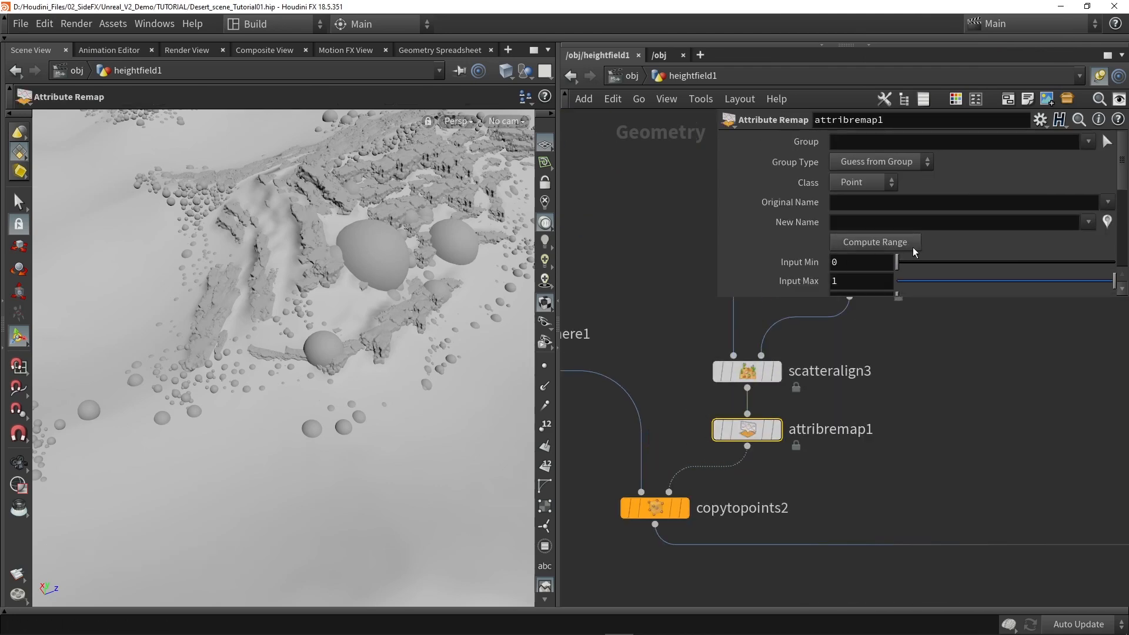
Step: Choose pscale as the attribute to remap in attribremap1 and compute its value range
click(1107, 202)
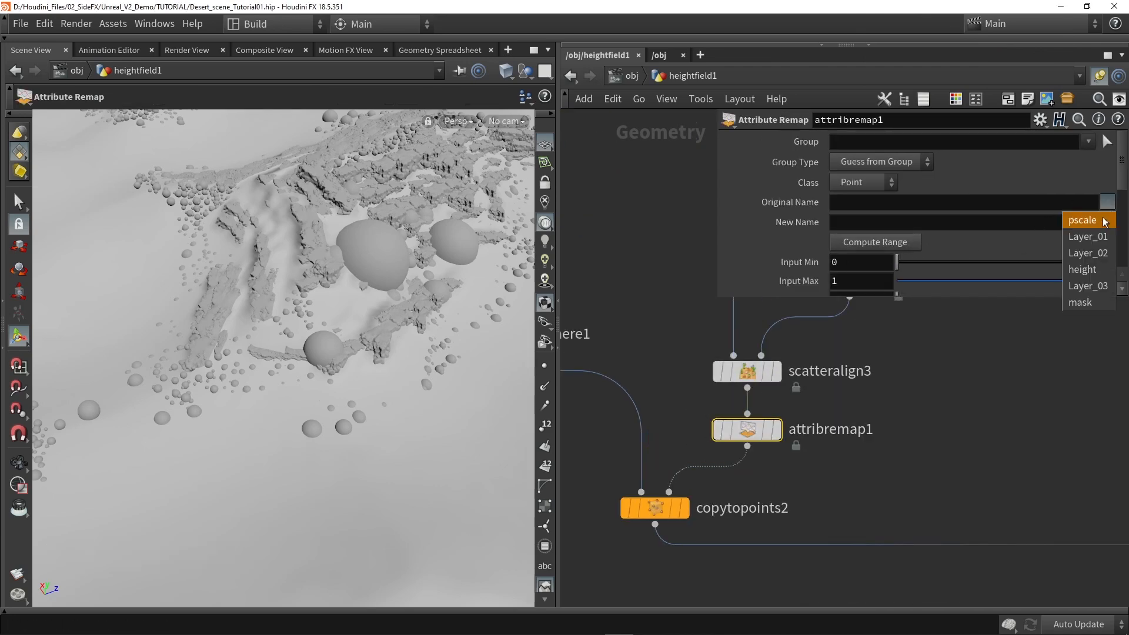
click(1088, 220)
scroll(823, 206, down, 3)
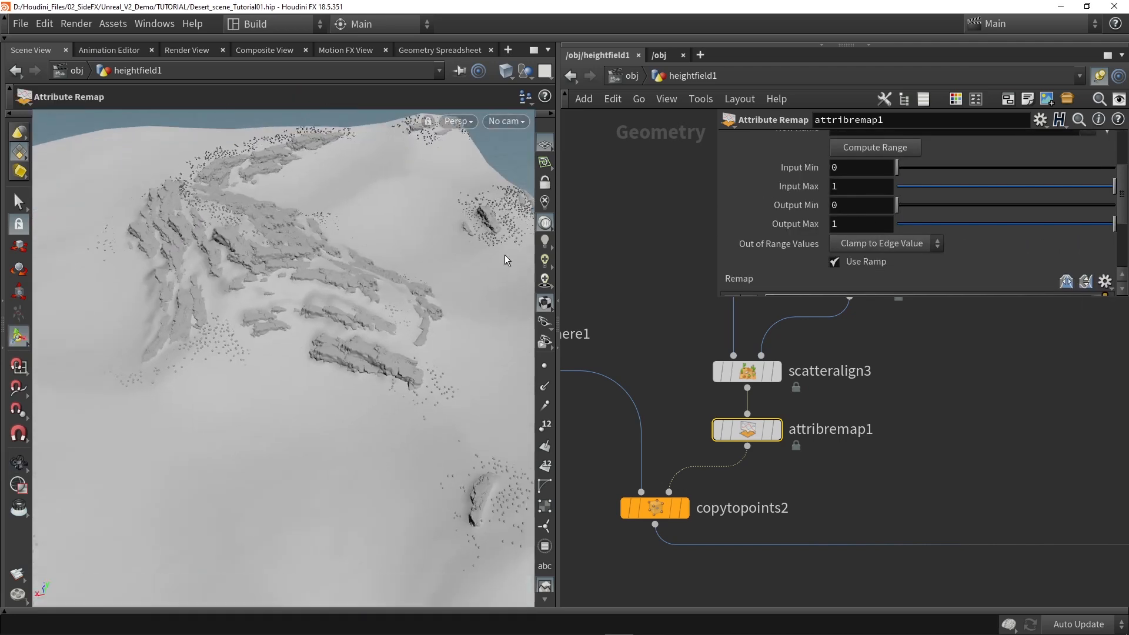
click(875, 150)
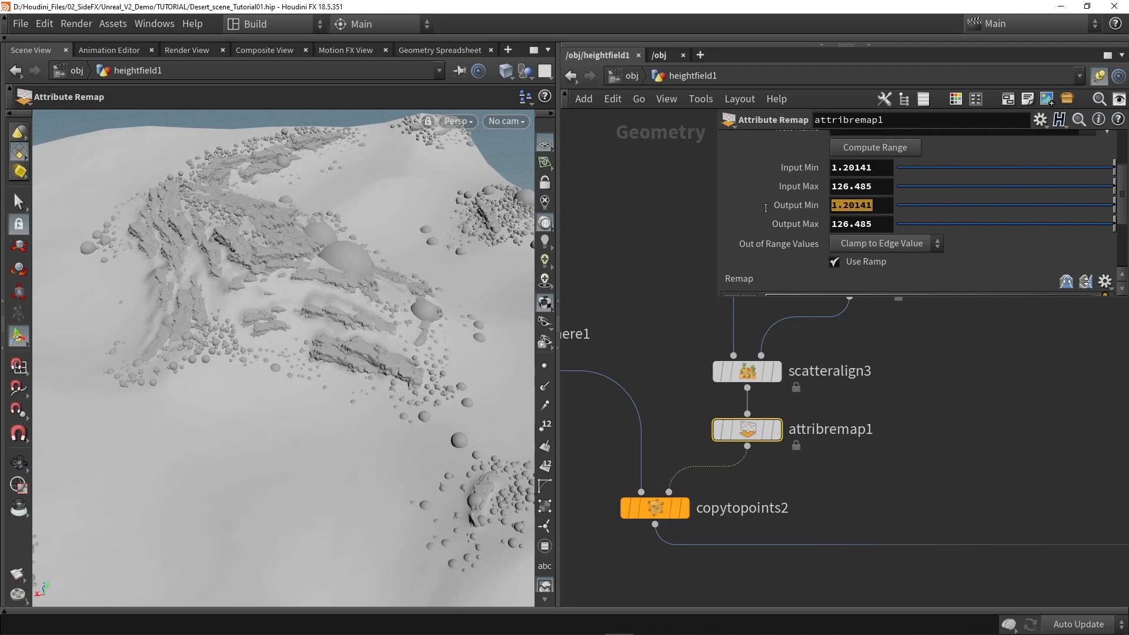
Step: Set attribremap1's Output Min to 1 and Output Max to 10
text(1)
click(872, 222)
text(10)
key(Return)
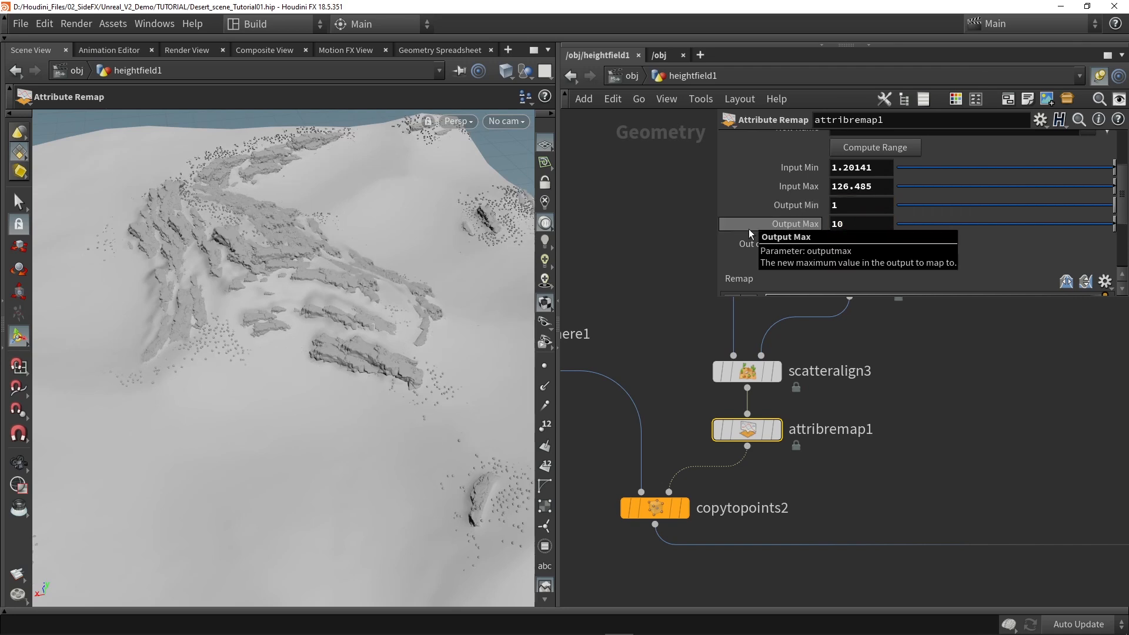
Step: Raise attribremap1's Output Max to 50 and inspect the rescaled spheres on the terrain
drag(850, 225, 739, 233)
text(50)
key(Return)
alt+drag(317, 303, 355, 352)
drag(327, 233, 376, 338)
Step: Set scatteralign3's Global Seed to 8 to vary the points around the constraint points
click(750, 371)
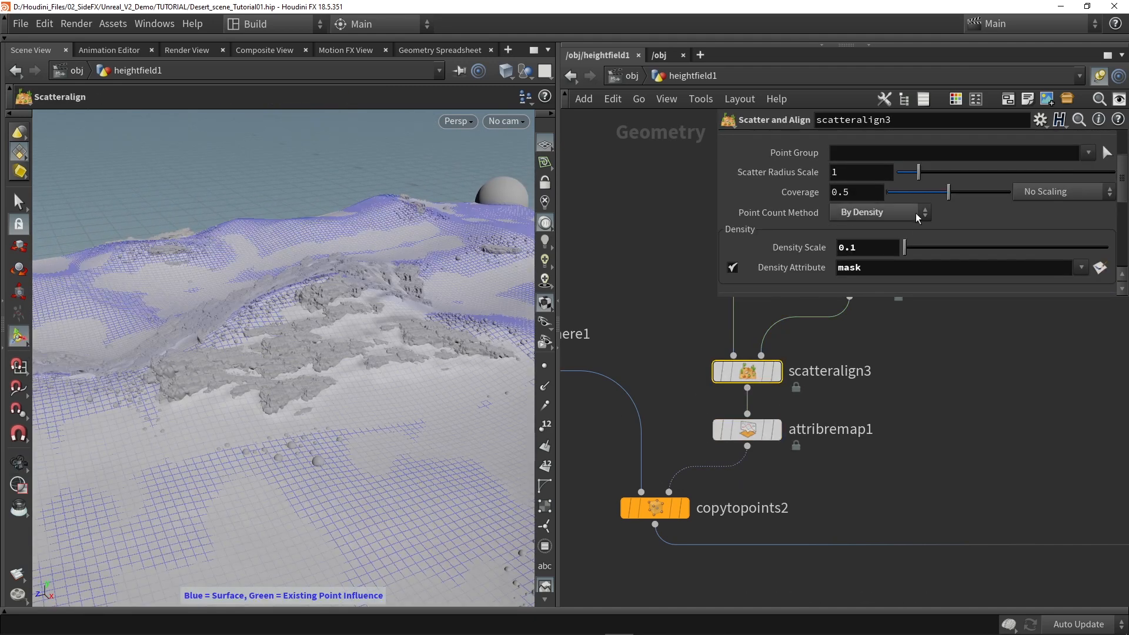
scroll(835, 169, up, 3)
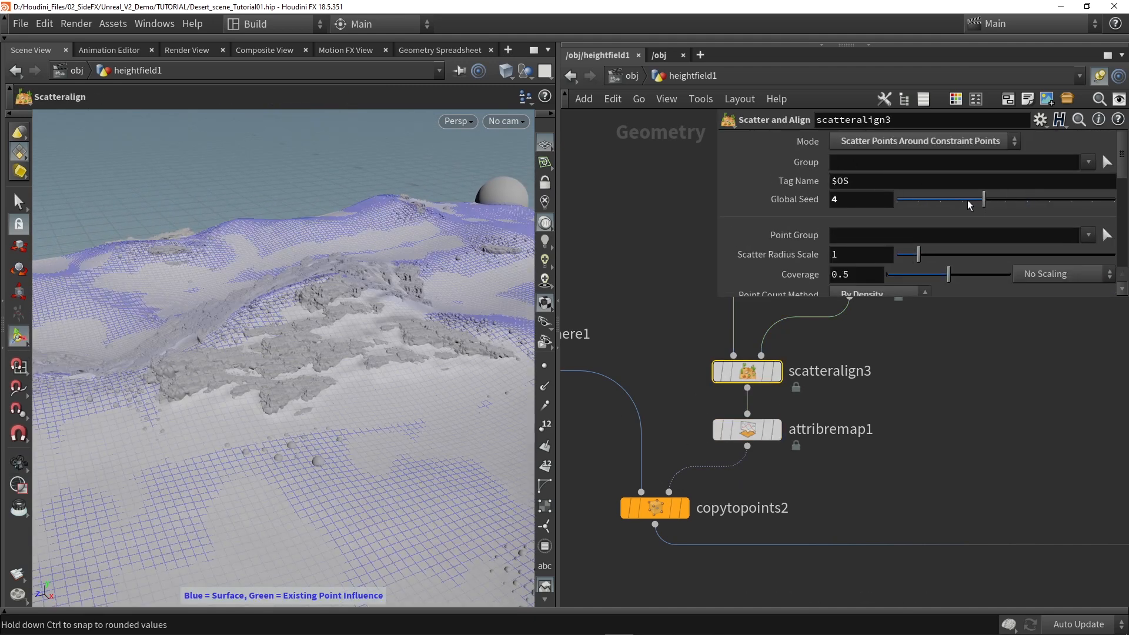
drag(901, 208, 1081, 205)
Step: Set scatteralign2's Global Seed to 5 and inspect the new distribution from above
middle_drag(905, 399, 813, 487)
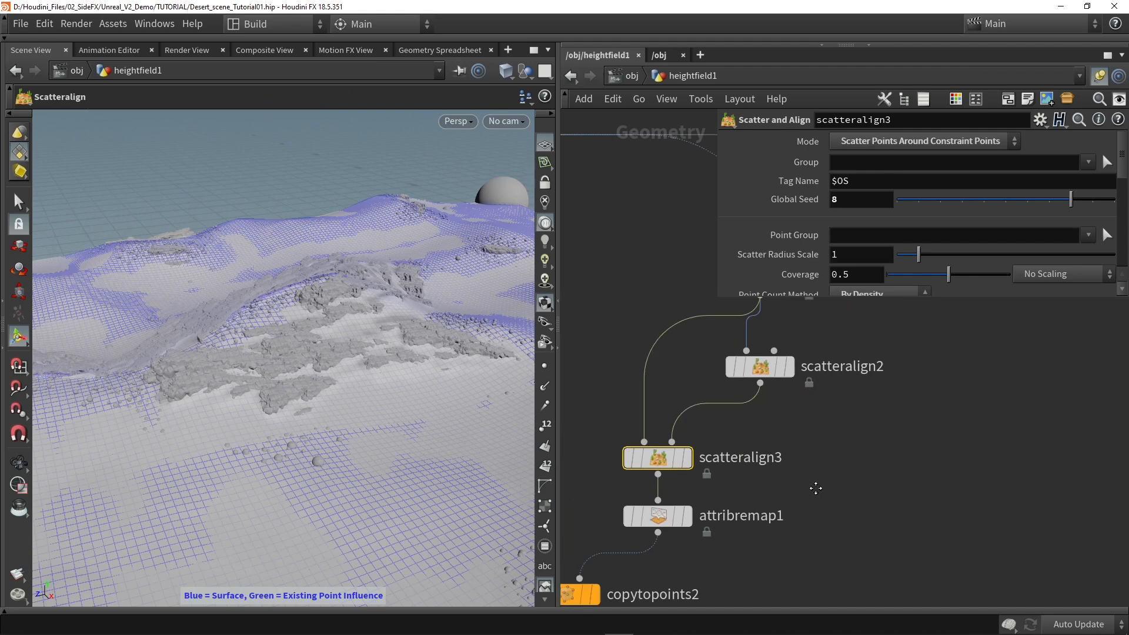
click(765, 373)
drag(1040, 200, 1014, 202)
alt+drag(458, 253, 336, 341)
key(Escape)
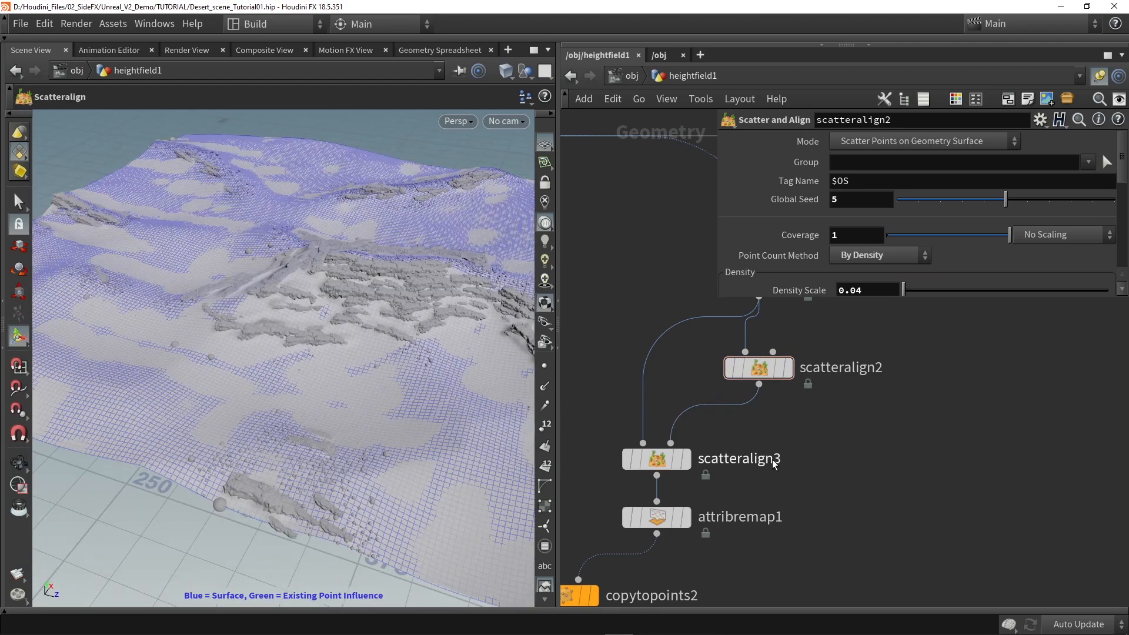
Step: Duplicate scatteralign3 with its two inputs as a separate branch beside it
middle_drag(840, 476, 752, 450)
scroll(843, 436, down, 1)
alt+drag(612, 448, 839, 454)
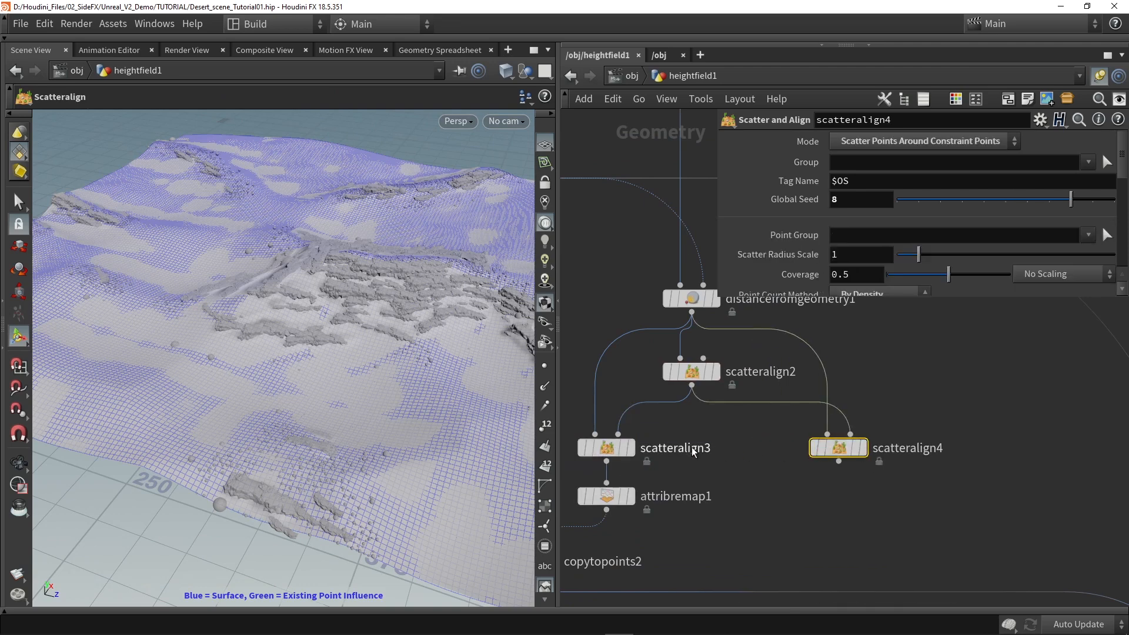
Step: Rename scatteralign3 as rocks and its duplicate as folaige
double_click(690, 448)
text(rocks)
key(Return)
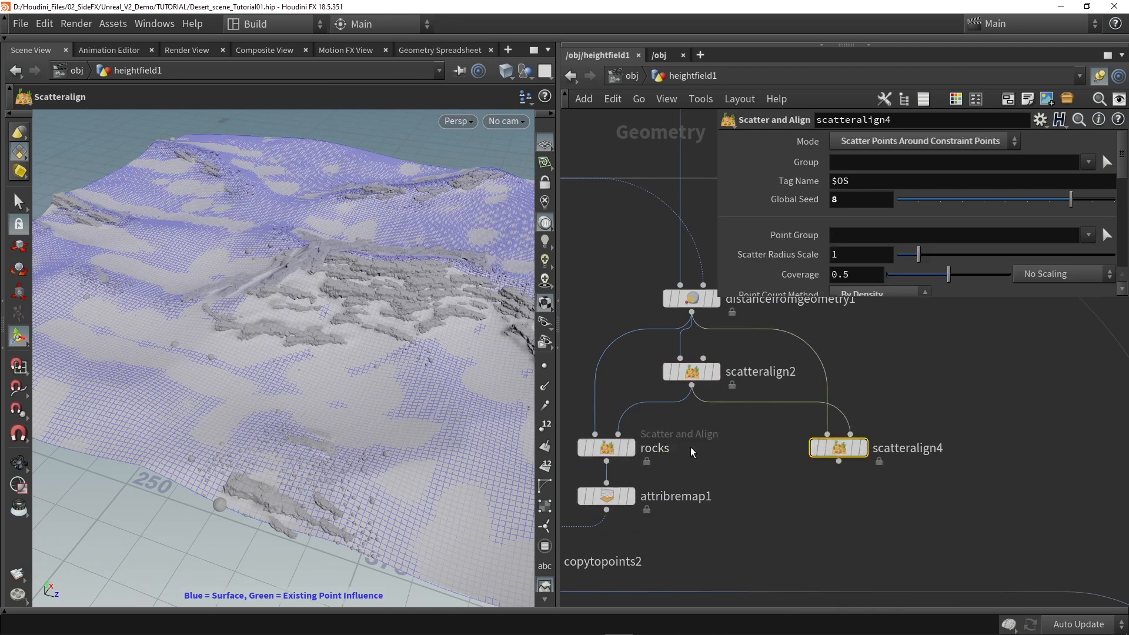
double_click(907, 447)
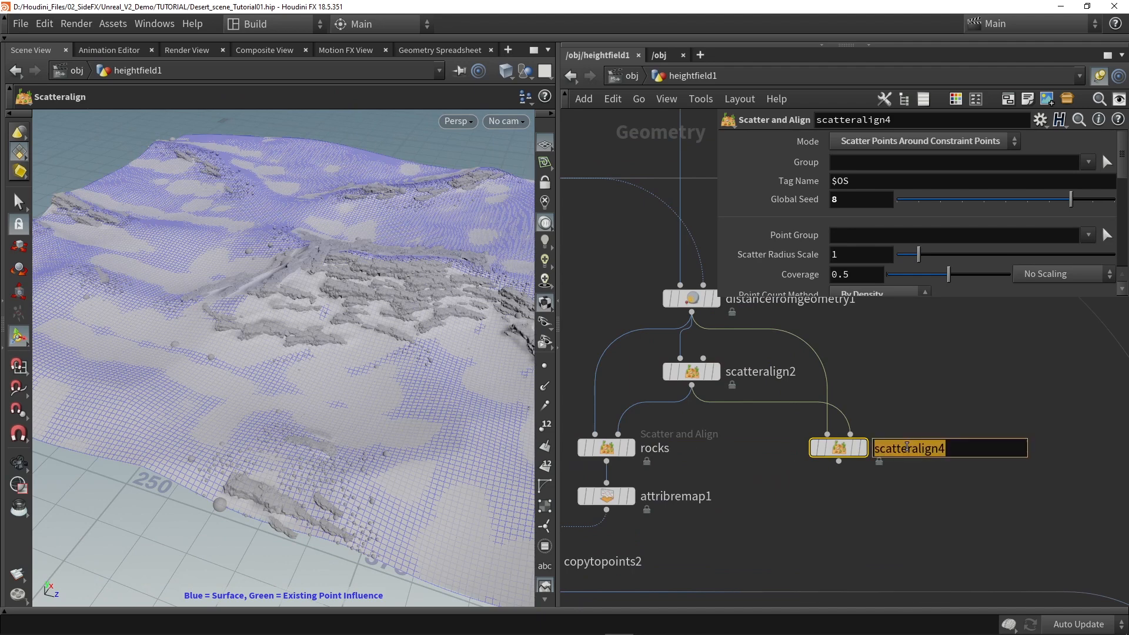
text(folaig)
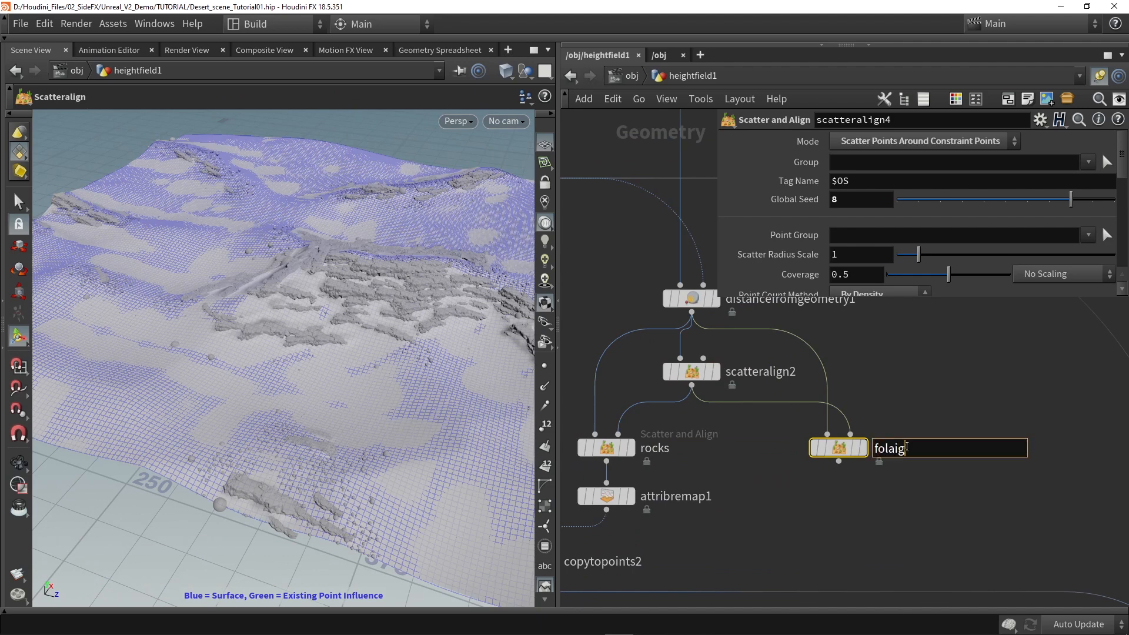
text(e)
key(Return)
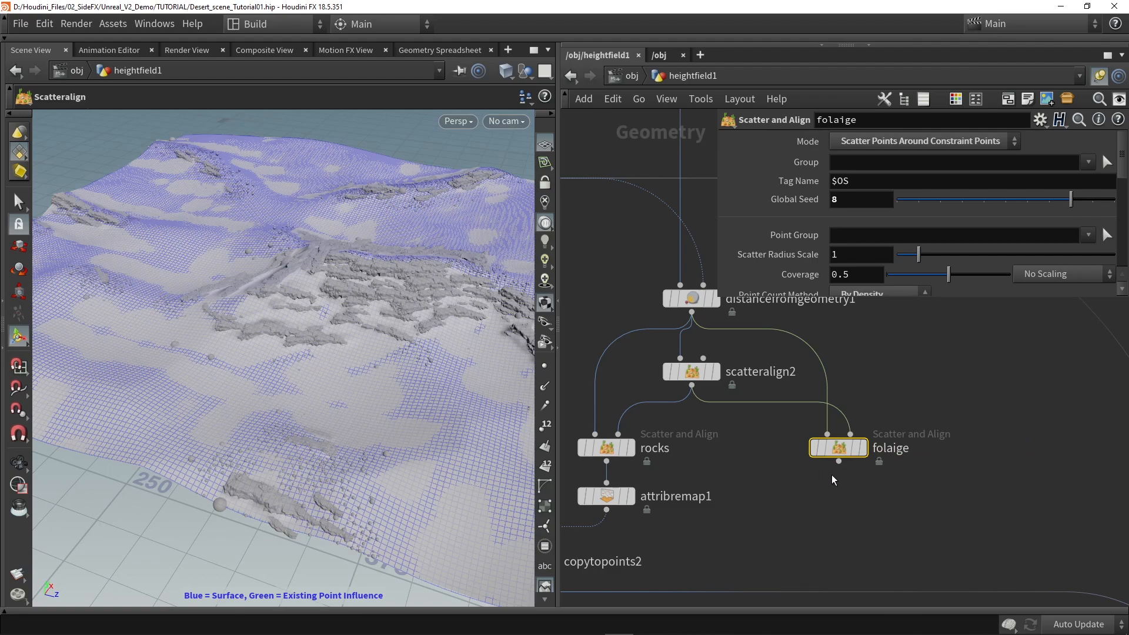
Step: Display the folaige scatter points and vary the node's Global Seed
click(862, 450)
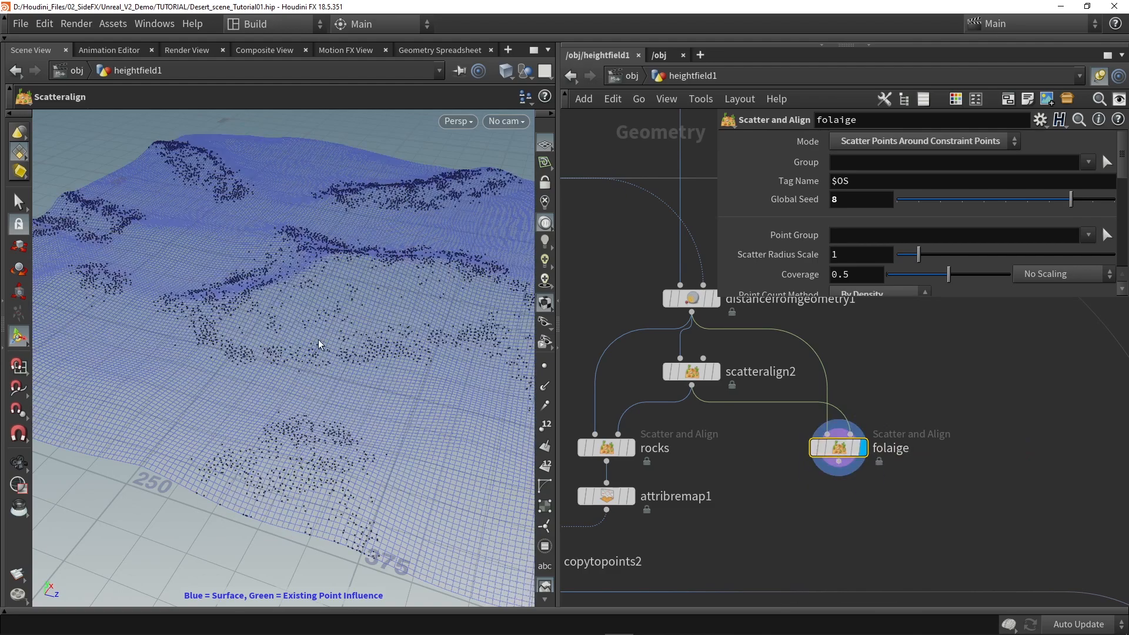
alt+drag(158, 255, 270, 287)
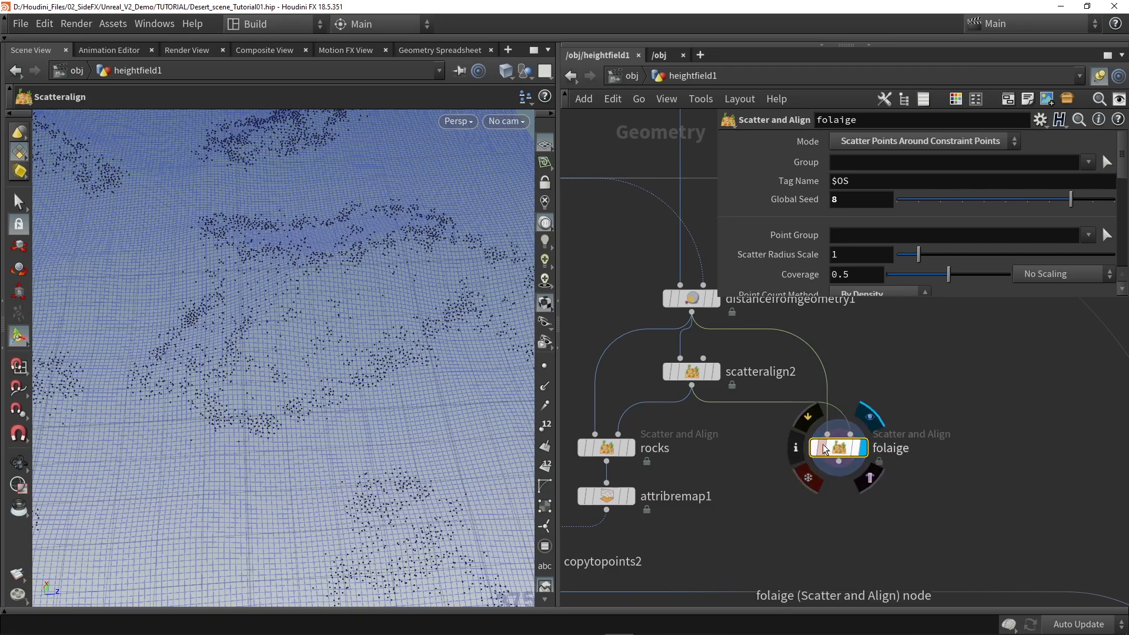
drag(992, 207, 935, 214)
Step: Set folaige's Density Scale to 0.07
scroll(843, 241, down, 5)
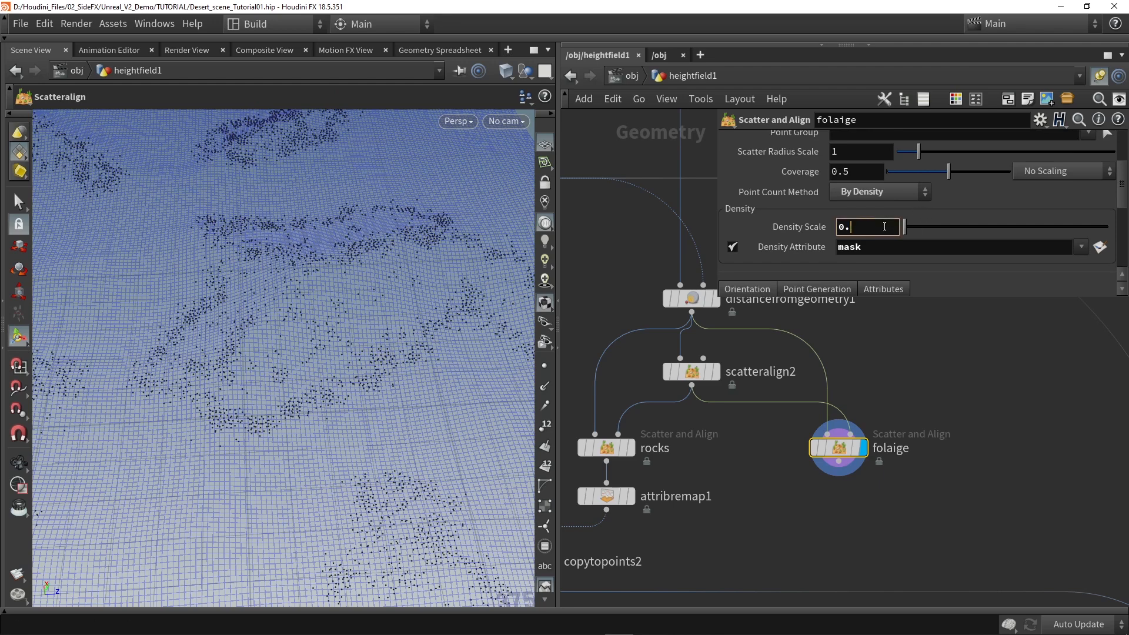
text(7)
key(Return)
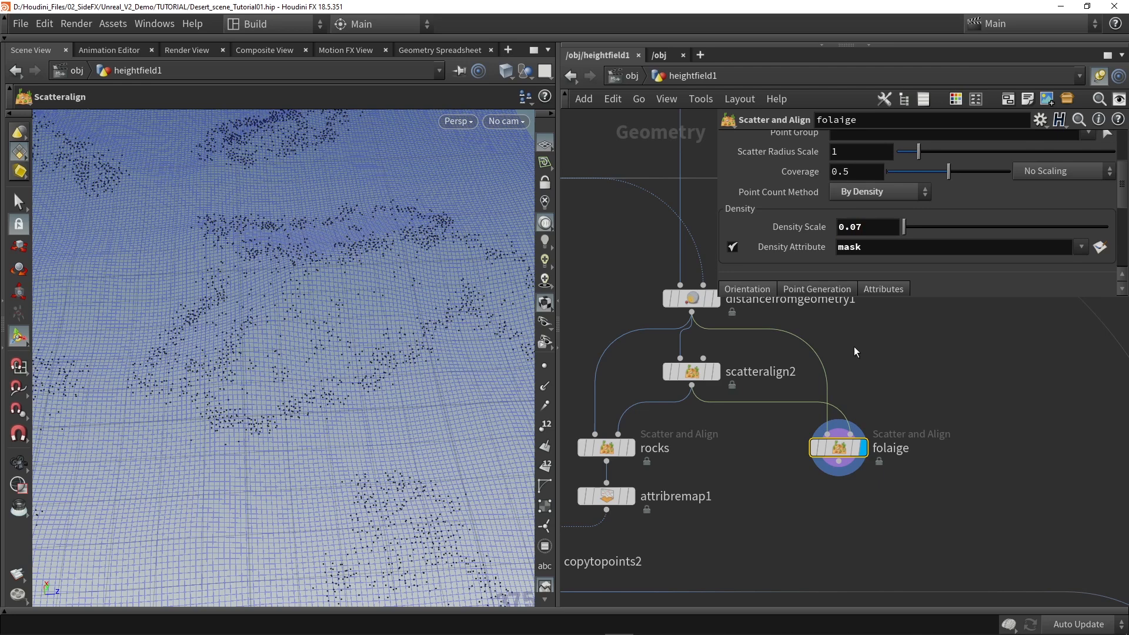
Step: Duplicate sphere1 and copytopoints2 together and place the copies near the folaige node
scroll(824, 488, down, 5)
middle_drag(781, 488, 780, 488)
drag(590, 397, 588, 392)
alt+drag(665, 500, 824, 499)
scroll(832, 476, up, 2)
Step: Insert a Color node between sphere2 and copytopoints3, and line sphere2 up above it
key(Tab)
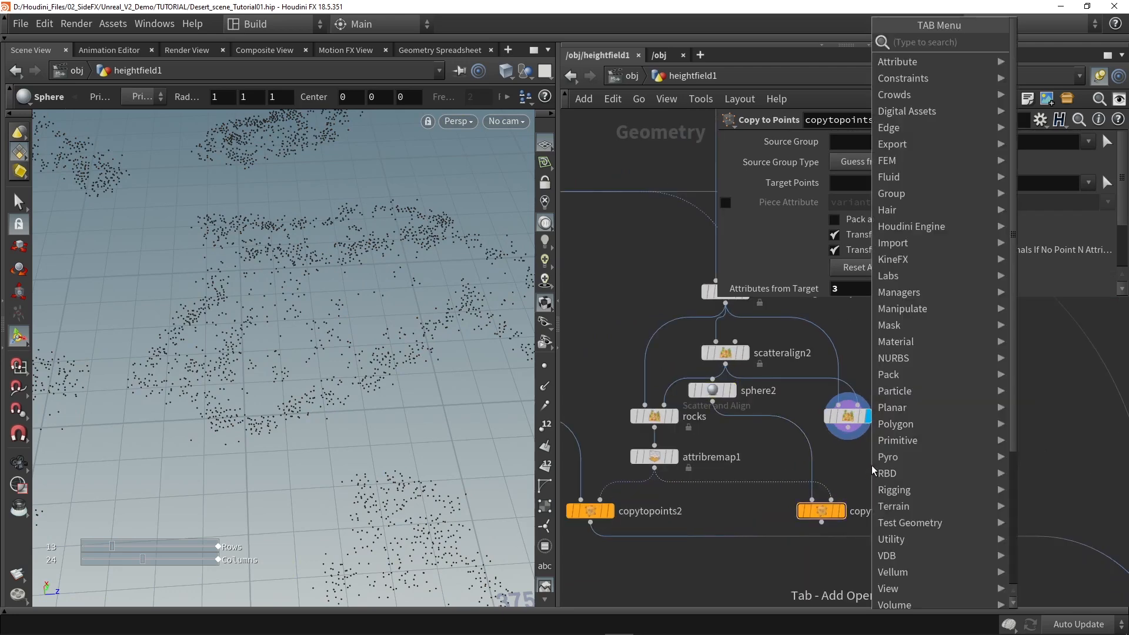
text(colo)
key(Return)
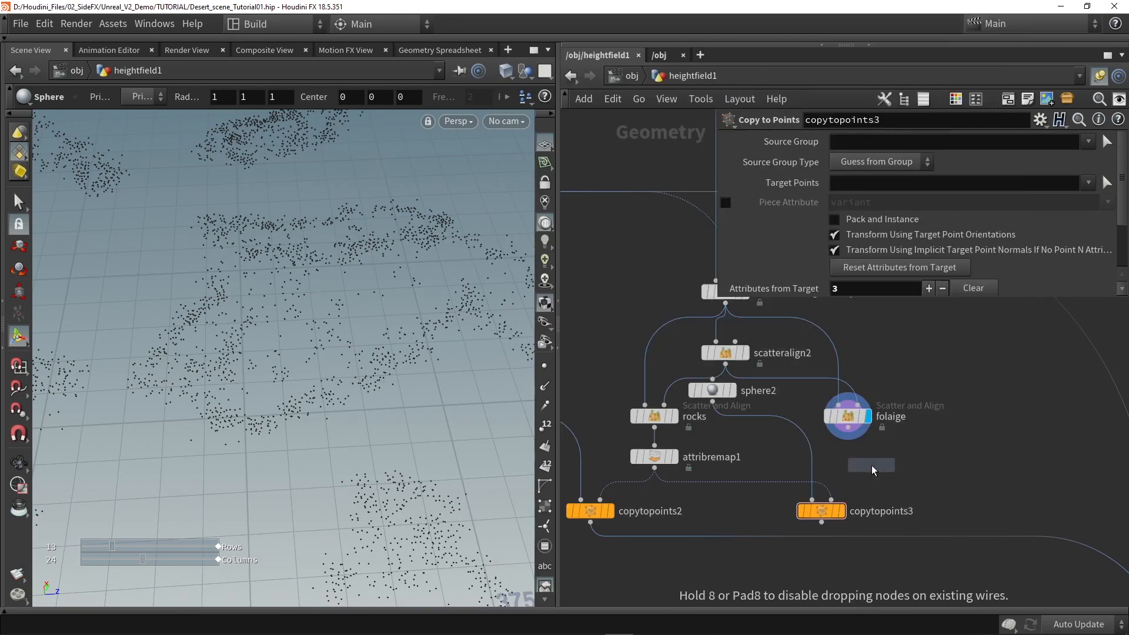
click(803, 438)
drag(803, 438, 743, 441)
drag(711, 390, 739, 398)
Step: Set color1's colour to pure green (0, 1, 0)
click(850, 239)
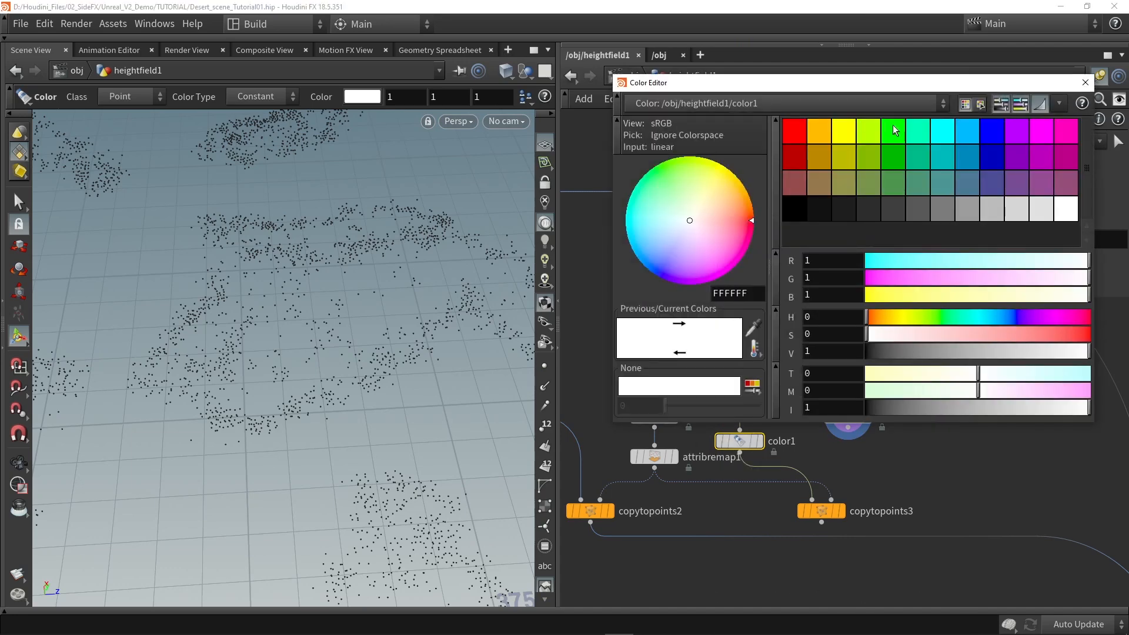
click(897, 130)
click(1085, 83)
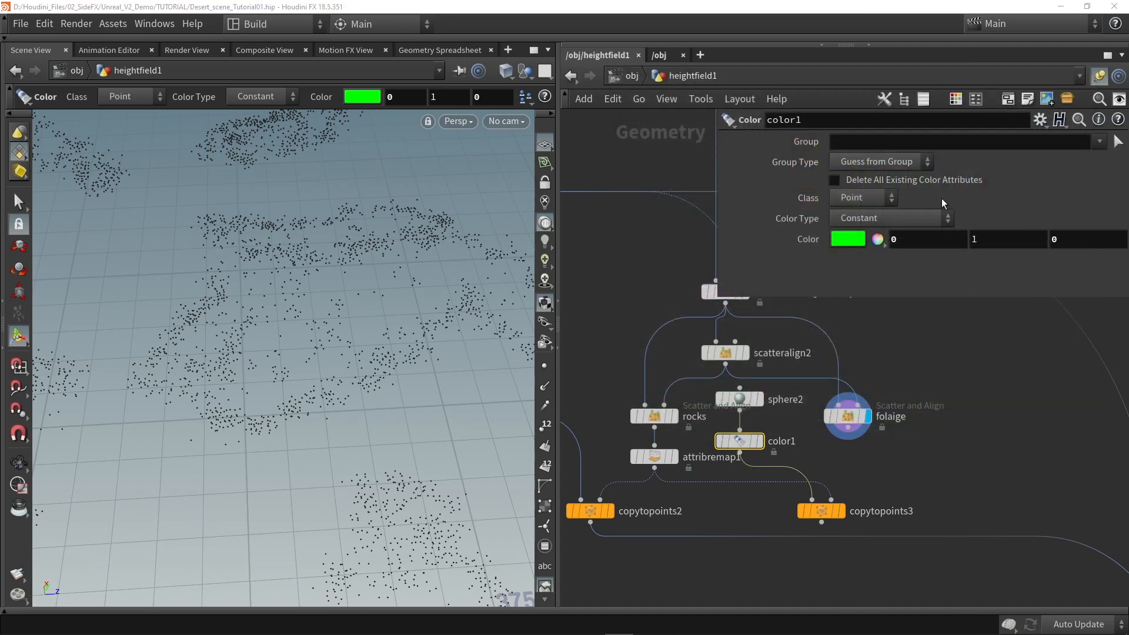
Step: Stretch sphere2 vertically in the viewport to a Y radius of about 2.44
click(741, 399)
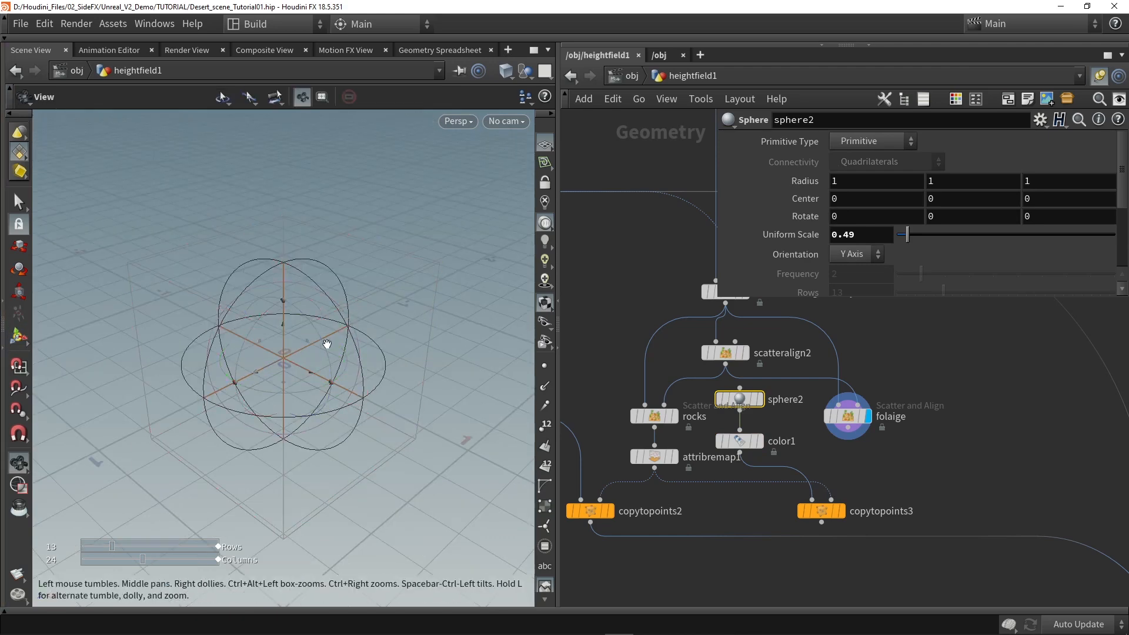
key(Return)
drag(284, 150, 288, 112)
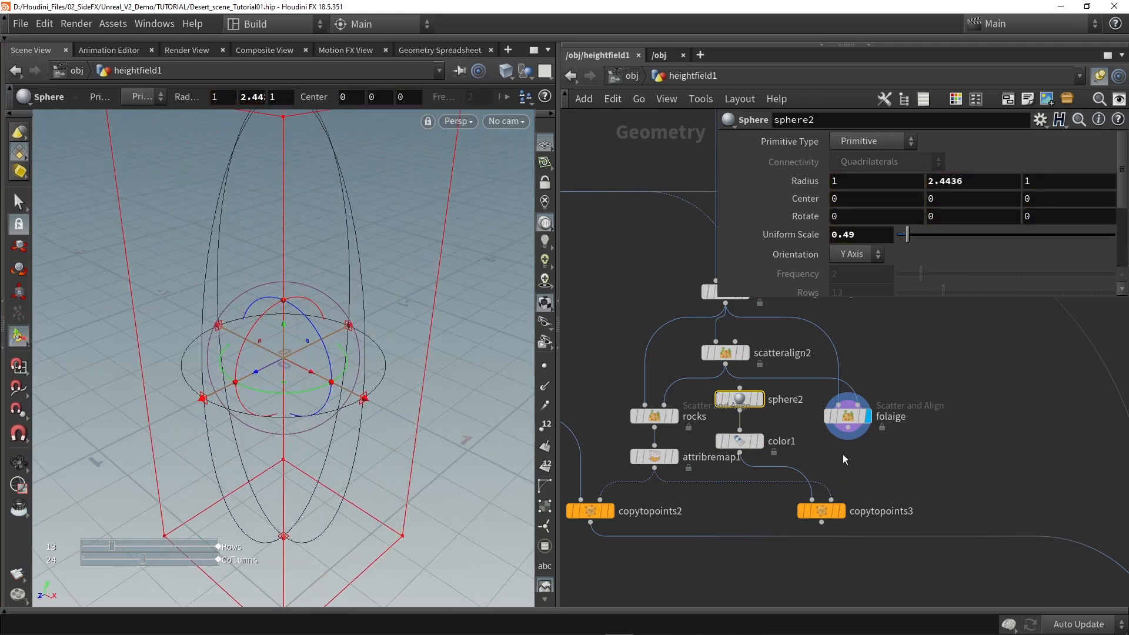
Step: Feed folaige into copytopoints3 as its target points and display the copied green spheres
click(841, 510)
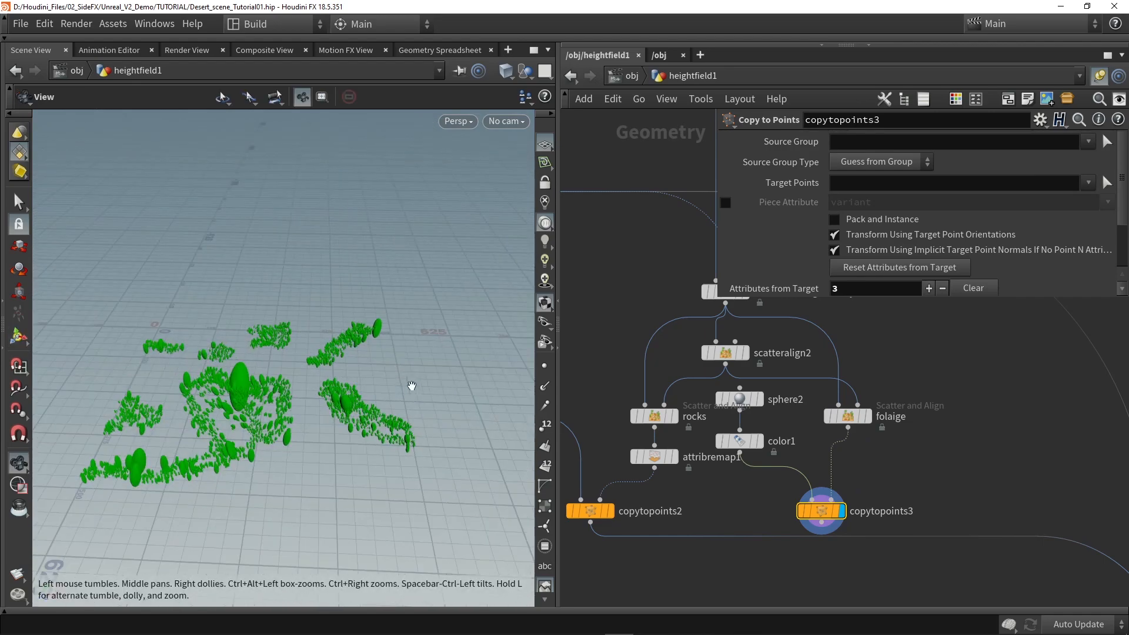
right_drag(413, 386, 247, 428)
drag(247, 428, 494, 397)
Step: Connect copytopoints3 into merge1 and display the merged terrain, rocks and foliage
middle_drag(779, 513, 686, 421)
scroll(686, 420, down, 3)
drag(710, 433, 904, 507)
scroll(903, 511, up, 2)
click(913, 517)
mouse_move(380, 400)
mouse_down()
mouse_move(262, 411)
mouse_move(306, 376)
mouse_move(283, 388)
mouse_move(376, 406)
mouse_up()
Step: Try reducing folaige's Coverage to 0.107 and its Density Scale to 0.01
middle_drag(675, 431, 722, 495)
drag(692, 365, 699, 385)
click(698, 385)
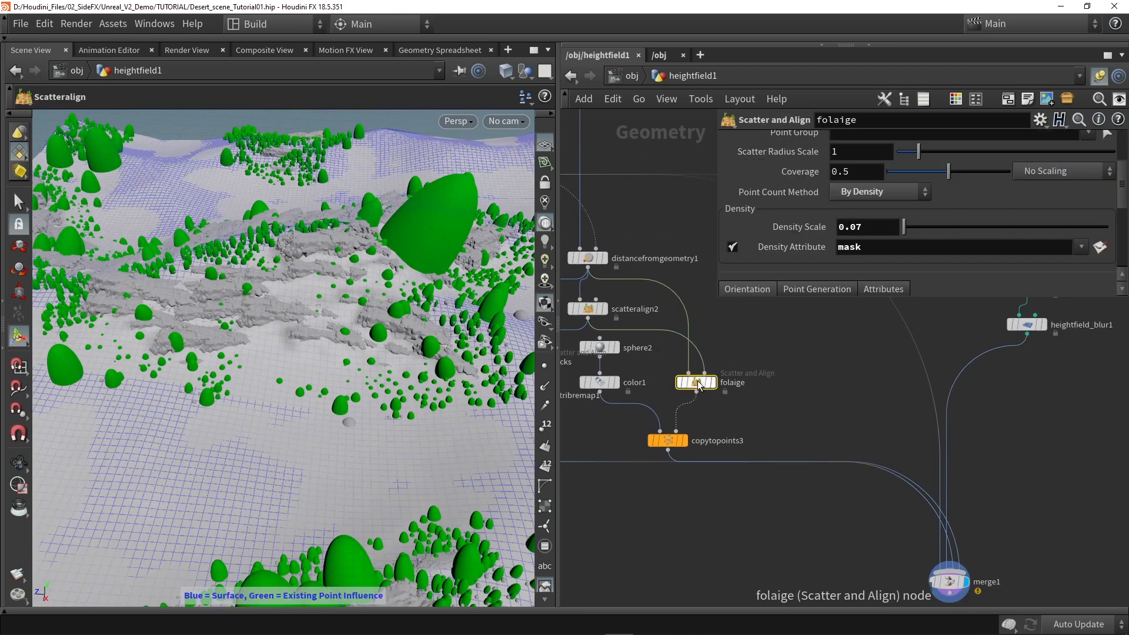
drag(718, 296, 696, 306)
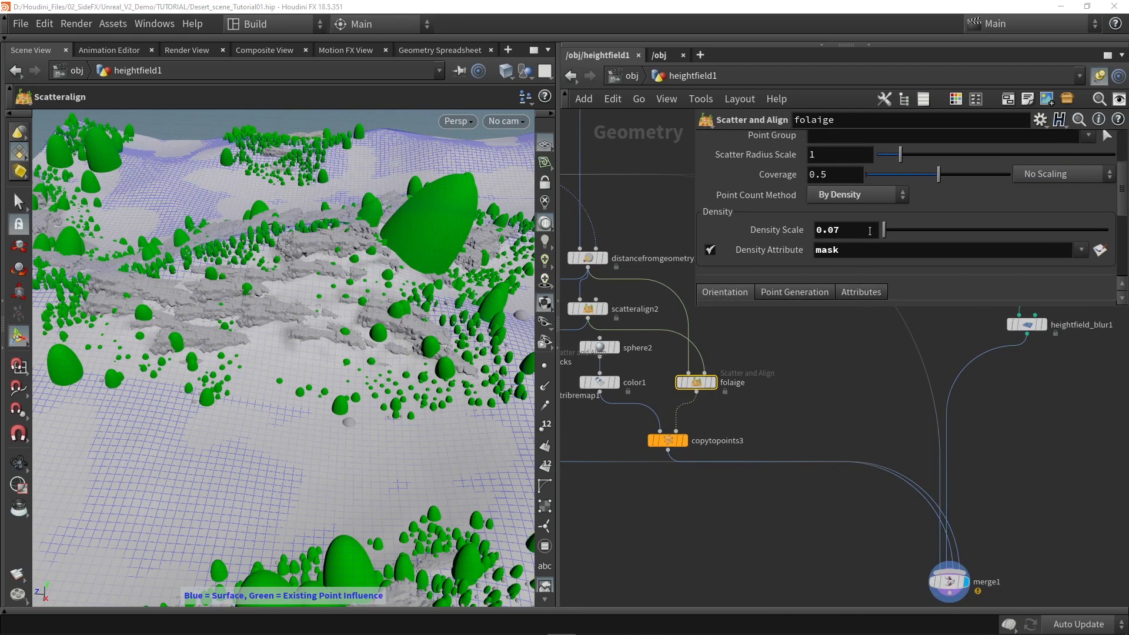
drag(938, 176, 883, 175)
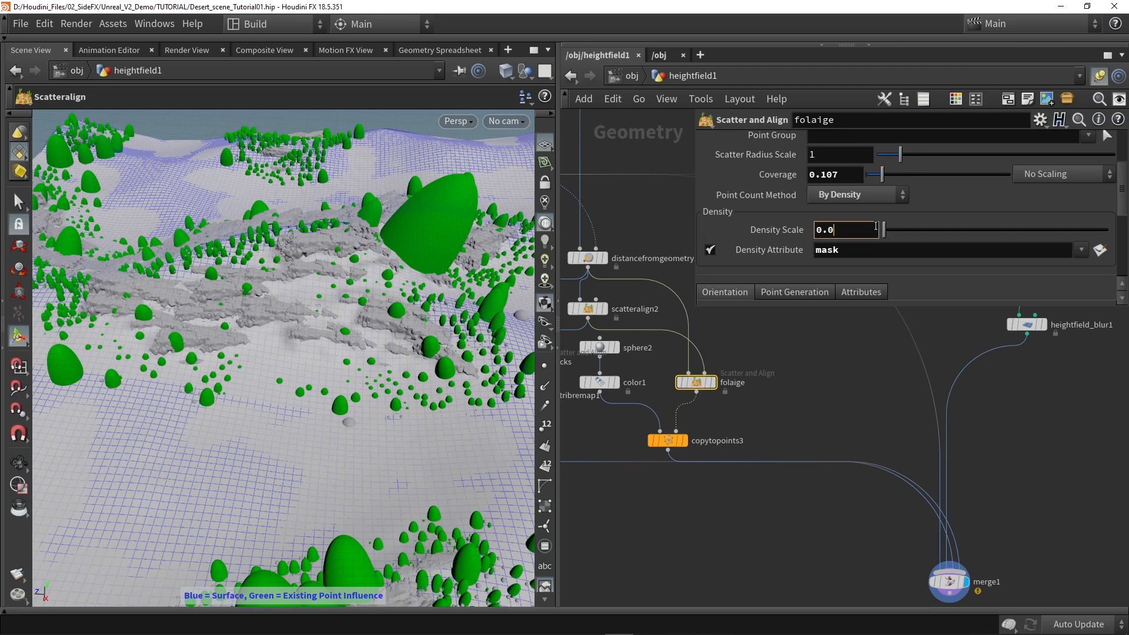
key(Return)
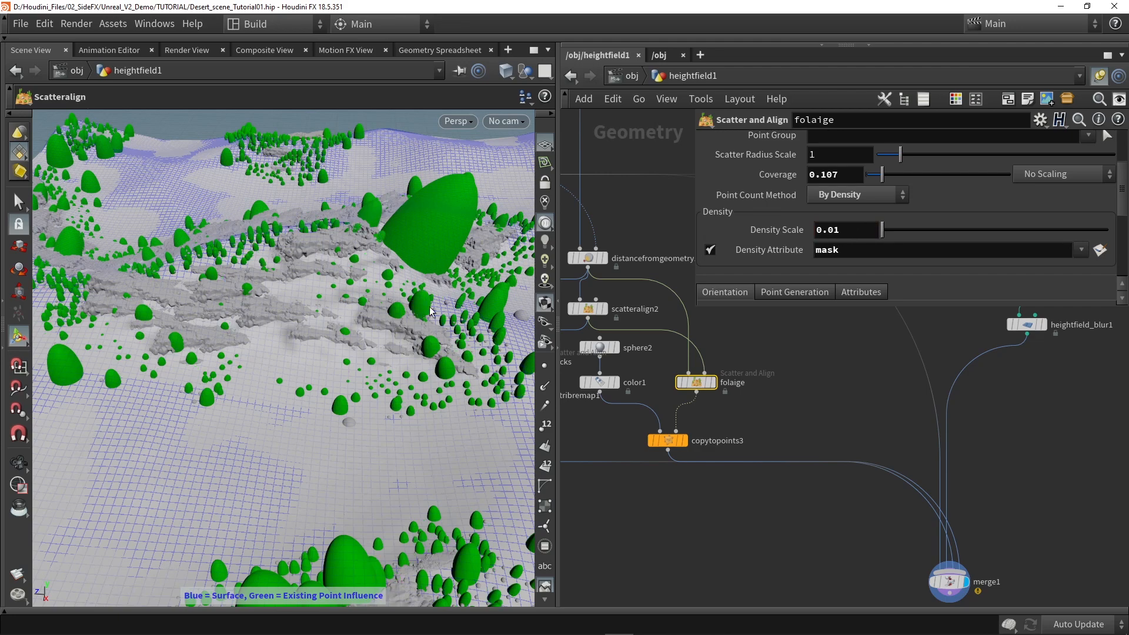
Step: Duplicate scatteralign2 as the constraint-point source for folaige, and set the copy's Density Scale to 0.01
alt+drag(273, 328, 394, 356)
alt+drag(637, 343, 763, 405)
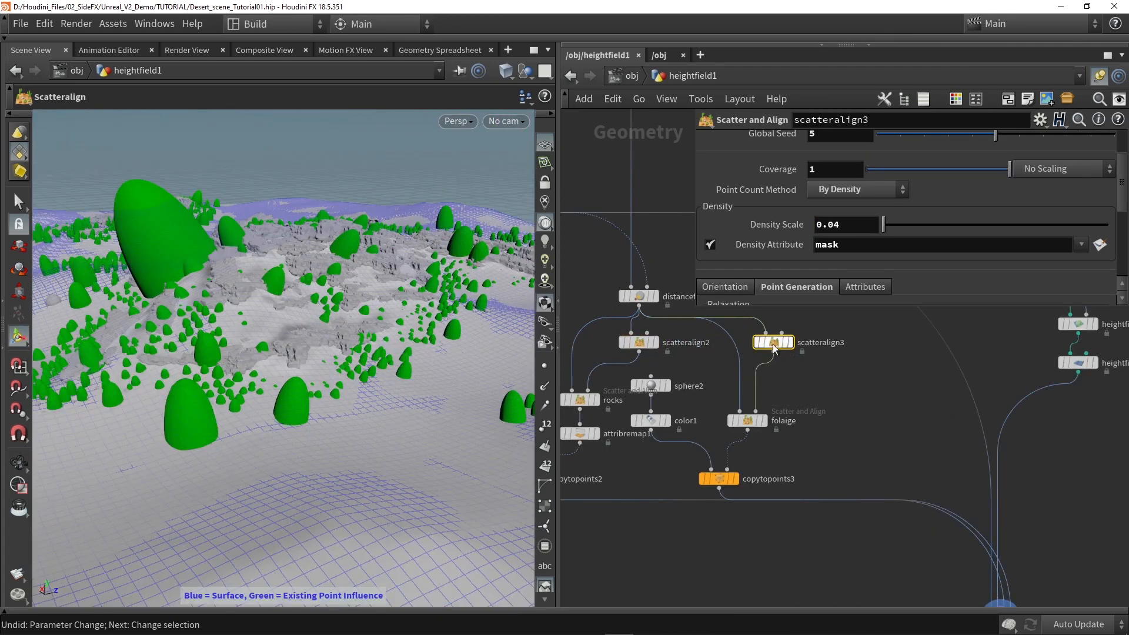
click(855, 229)
text(1)
key(Return)
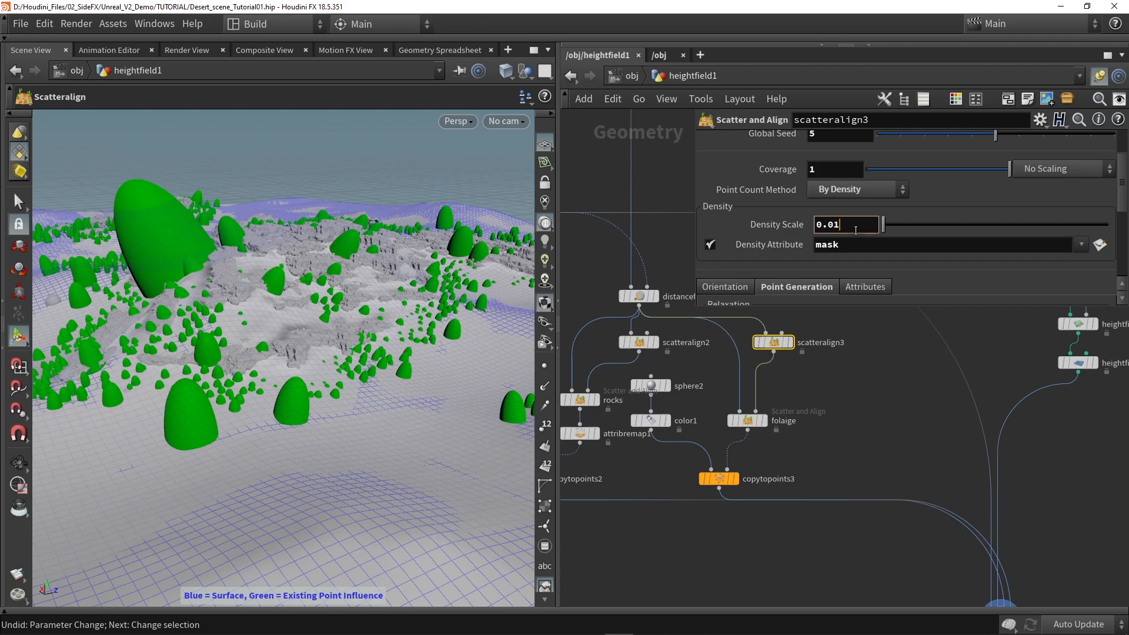
key(Escape)
drag(288, 314, 268, 376)
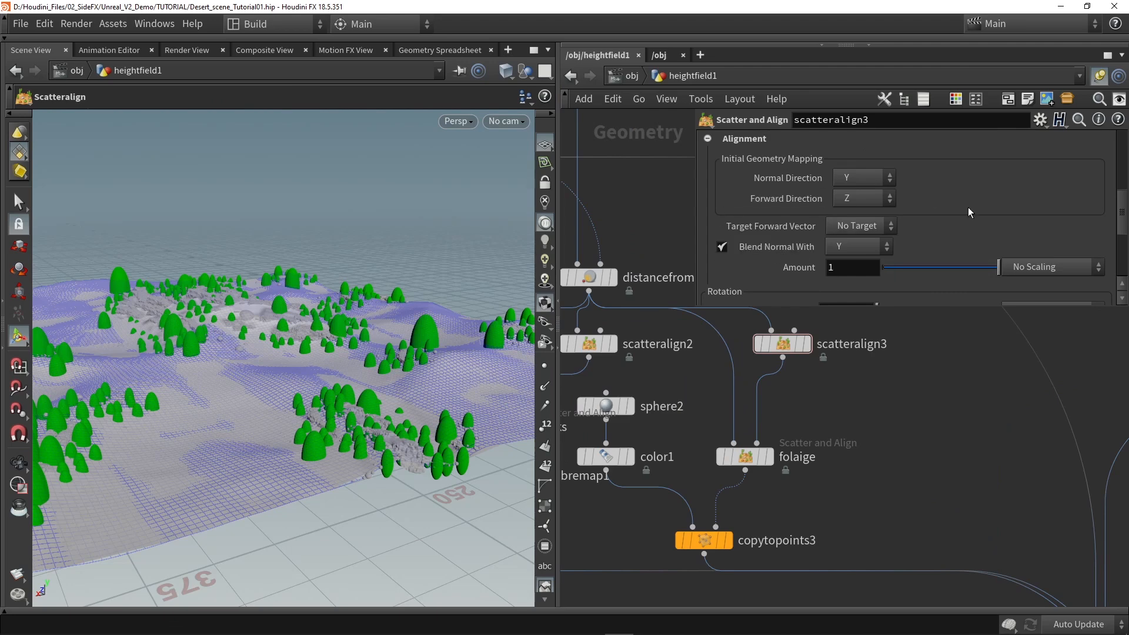
Step: Try toggling scatteralign3's Blend Normal With option and lowering its blend Amount to 0.679
click(723, 247)
click(724, 247)
click(723, 247)
click(723, 247)
click(724, 247)
click(725, 247)
click(725, 247)
mouse_move(979, 273)
mouse_down()
mouse_move(856, 285)
mouse_move(928, 277)
mouse_move(1041, 285)
mouse_move(856, 287)
mouse_move(1023, 276)
mouse_move(865, 277)
mouse_move(999, 271)
mouse_move(963, 269)
mouse_up()
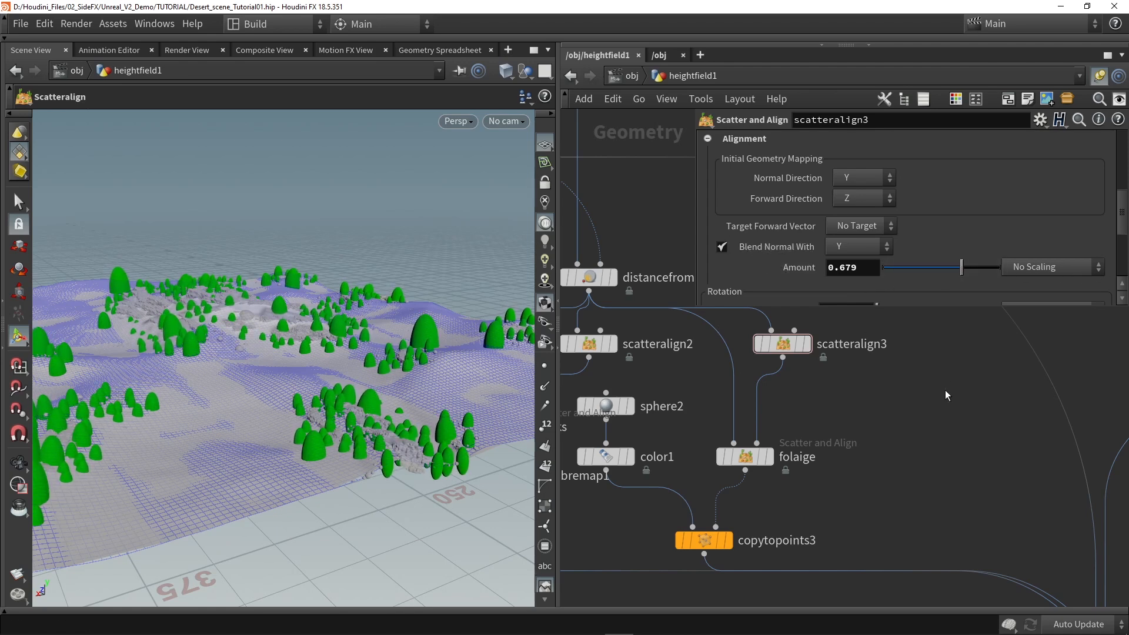
Step: Slightly reduce the size of sphere2, the source shape for the green foliage placeholders
alt+drag(406, 397, 440, 390)
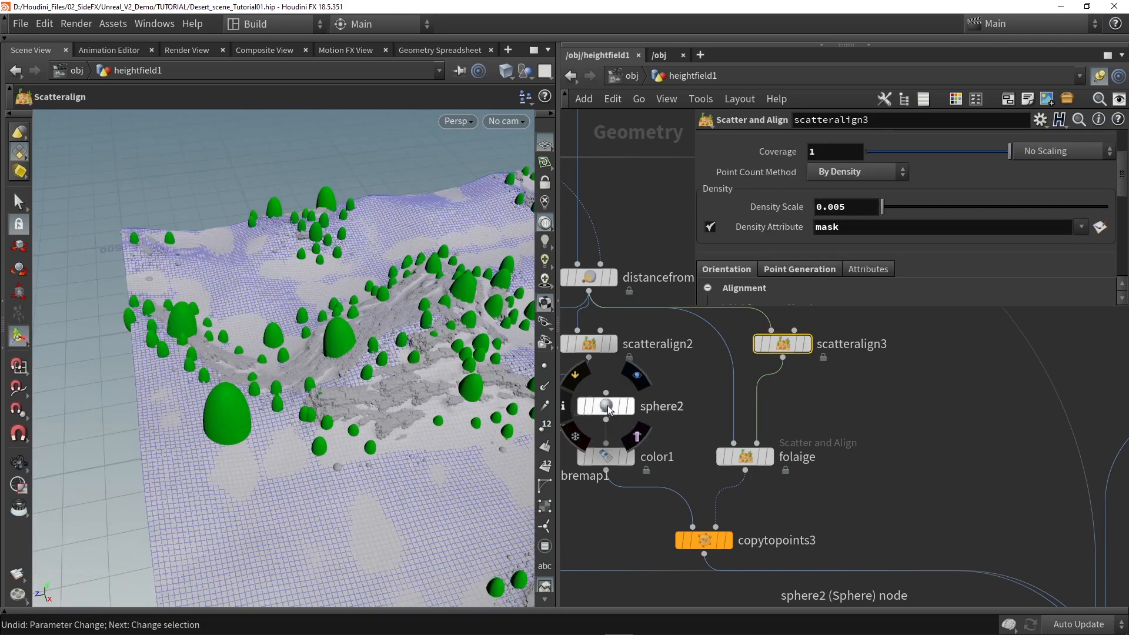
click(613, 410)
drag(888, 239, 884, 239)
Step: Examine how the rocks, scattered stones and green foliage placeholders are distributed across the merged terrain
alt+drag(353, 329, 441, 302)
scroll(338, 307, up, 4)
alt+drag(338, 307, 354, 344)
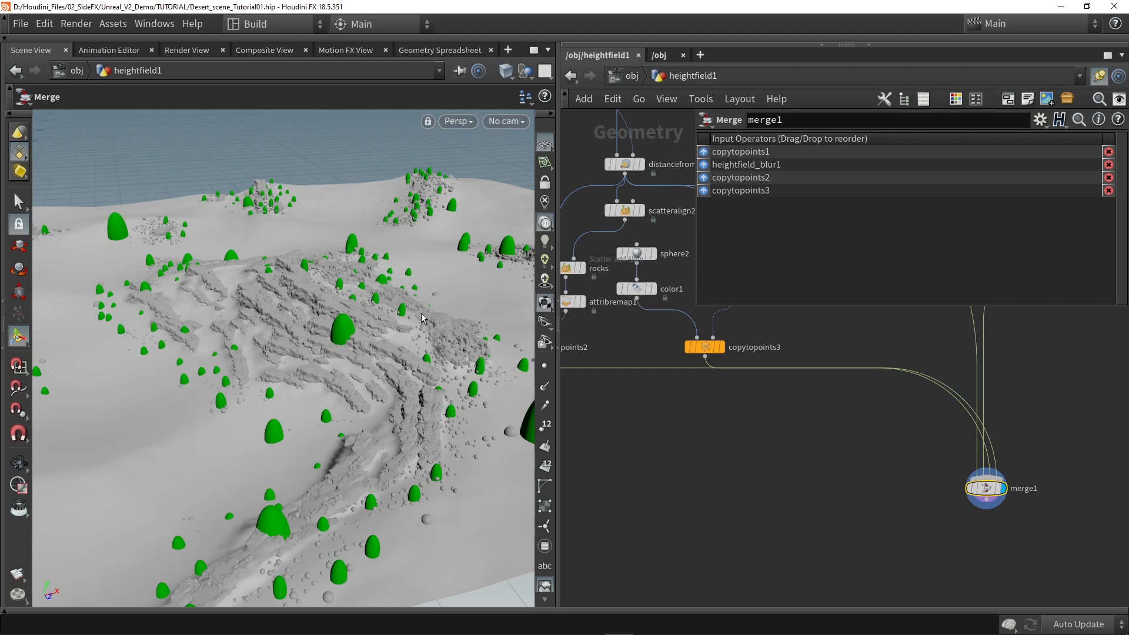
middle_drag(646, 404, 735, 453)
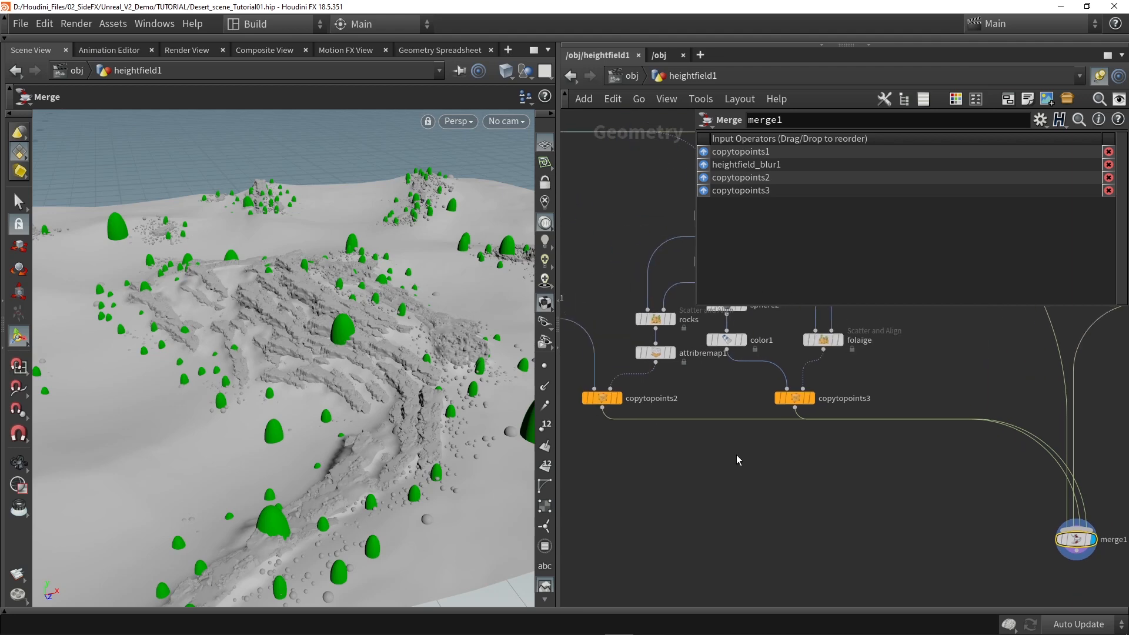
scroll(735, 453, down, 3)
alt+drag(468, 381, 249, 426)
drag(194, 383, 346, 391)
alt+middle_drag(346, 391, 385, 393)
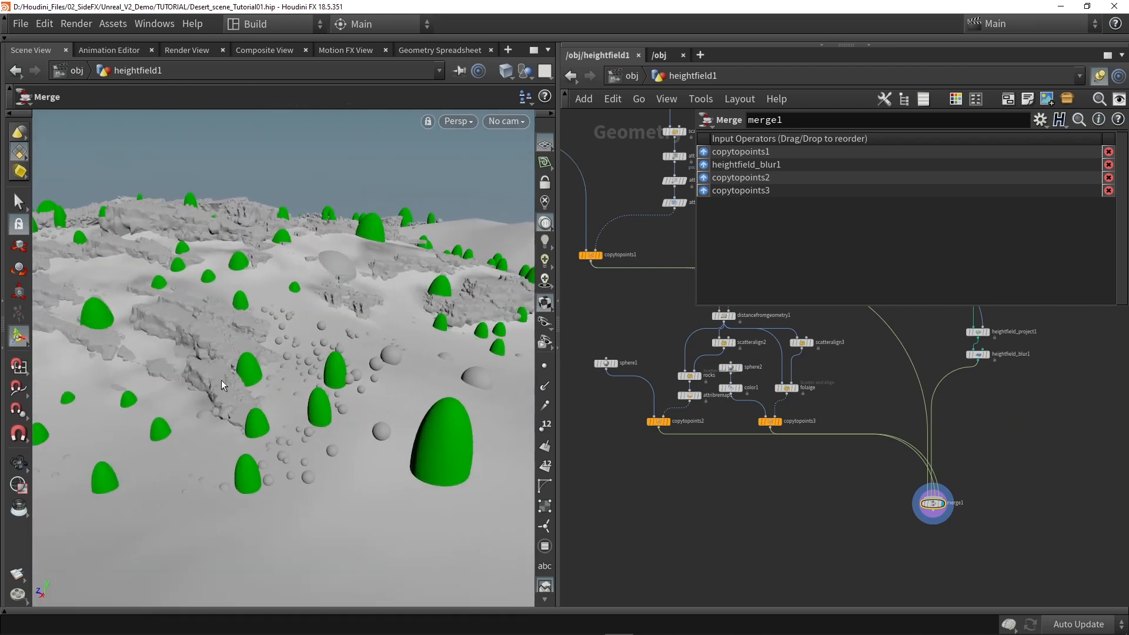
scroll(677, 406, up, 3)
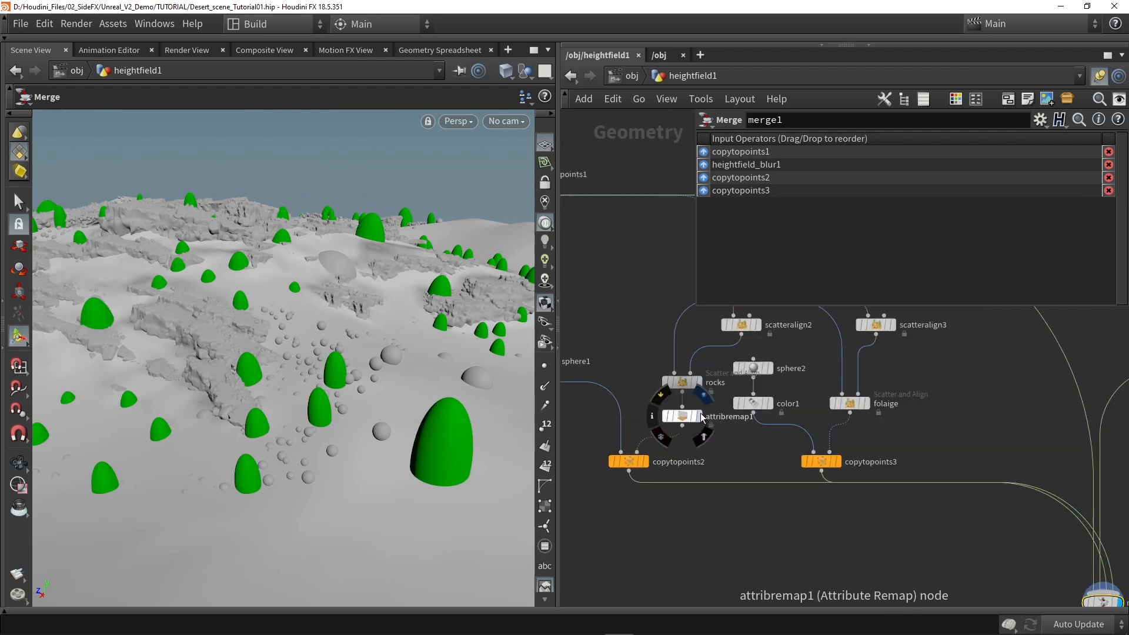
Step: Display attribremap1's output and examine the scatter points generated for the stones
click(698, 416)
drag(178, 263, 305, 339)
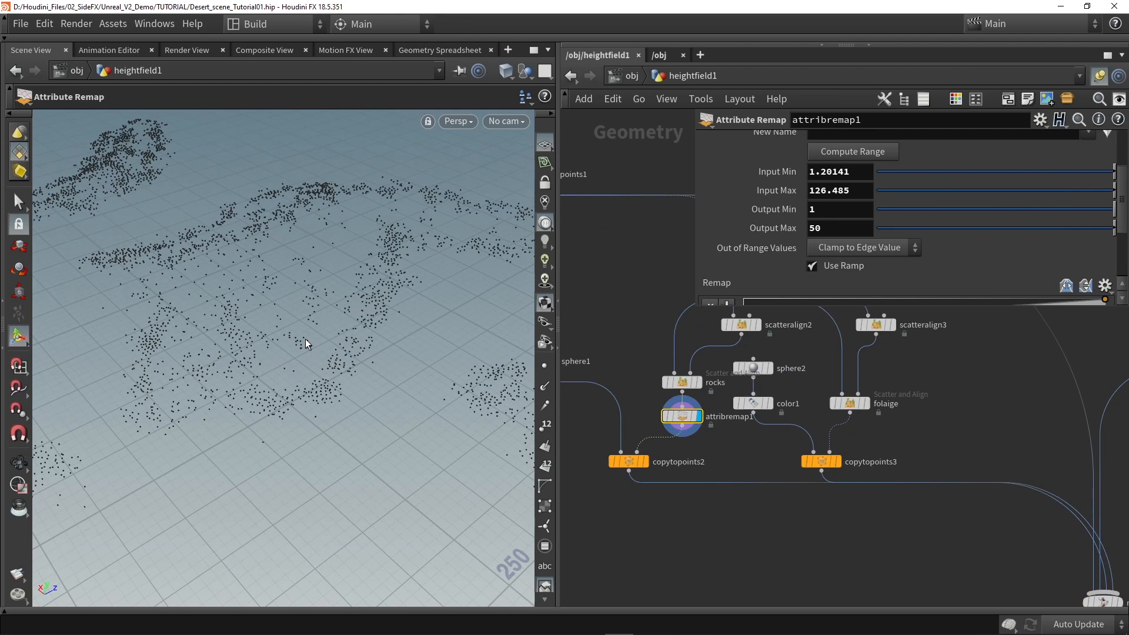
key(Escape)
drag(87, 399, 312, 368)
key(Return)
Step: Display merge1 again to view the combined terrain, rocks and foliage
scroll(893, 508, down, 1)
middle_drag(893, 506, 754, 445)
scroll(954, 545, up, 2)
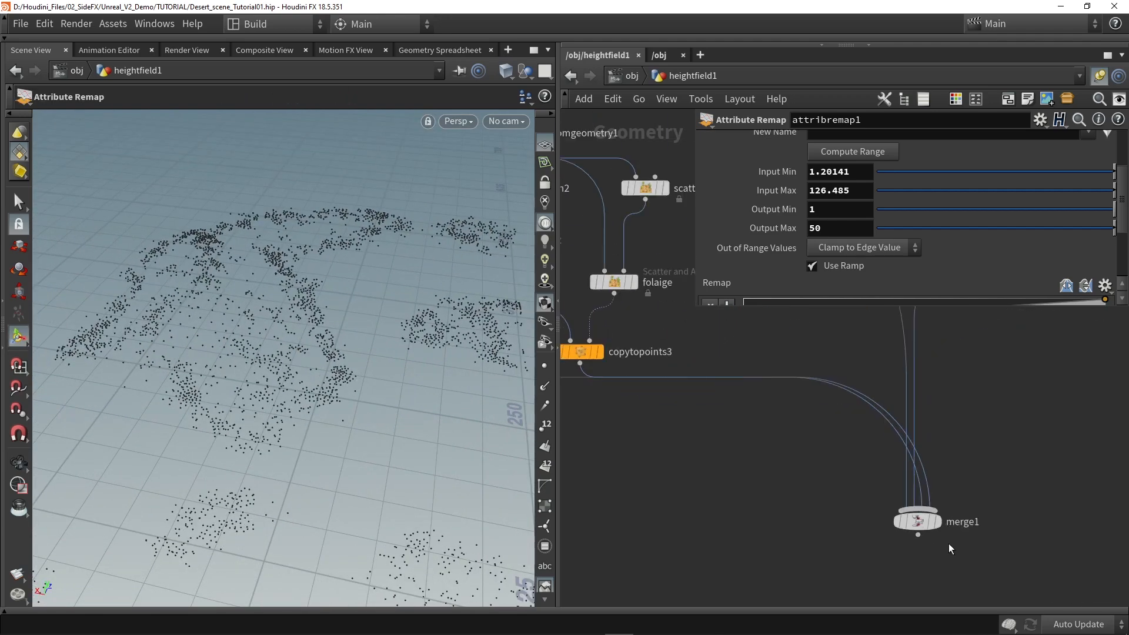
click(944, 495)
drag(328, 424, 328, 415)
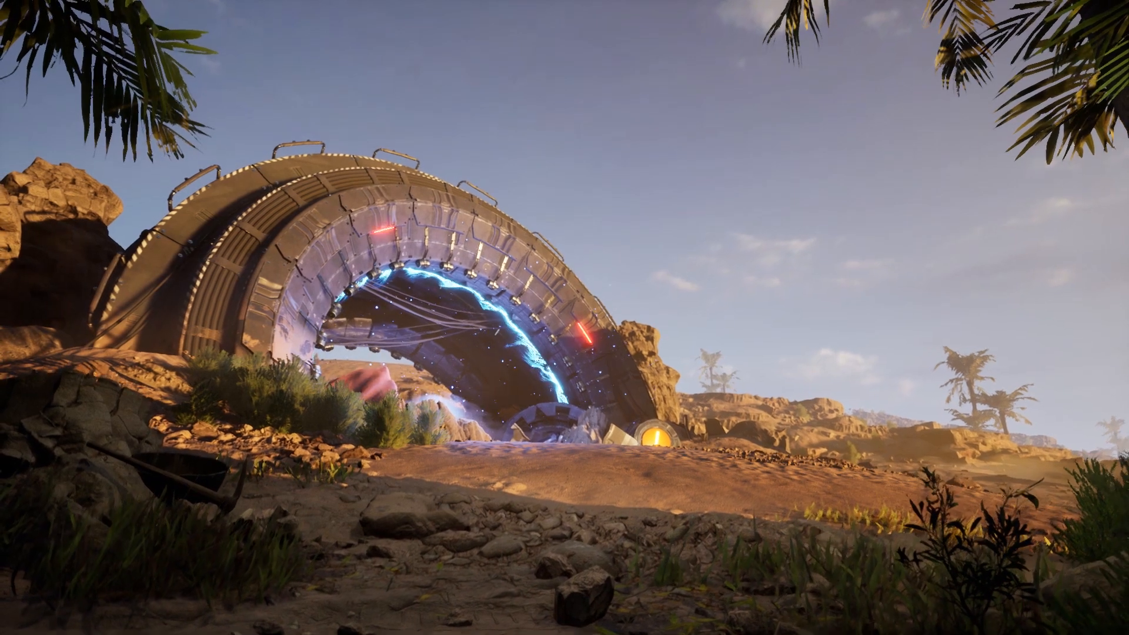